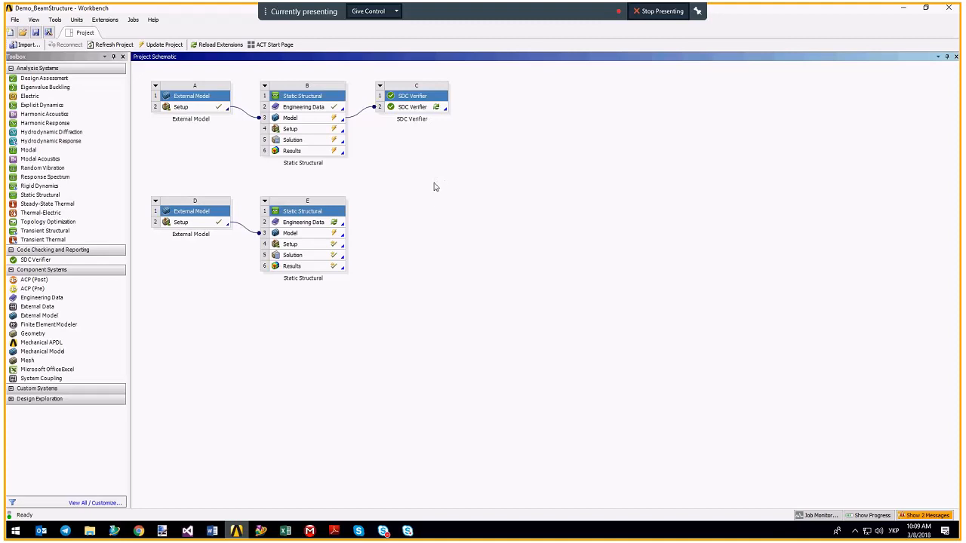
Attach an SDC Verifier system from the Toolbox to system E's Model cell (Transfer E3).
left_click(51, 60)
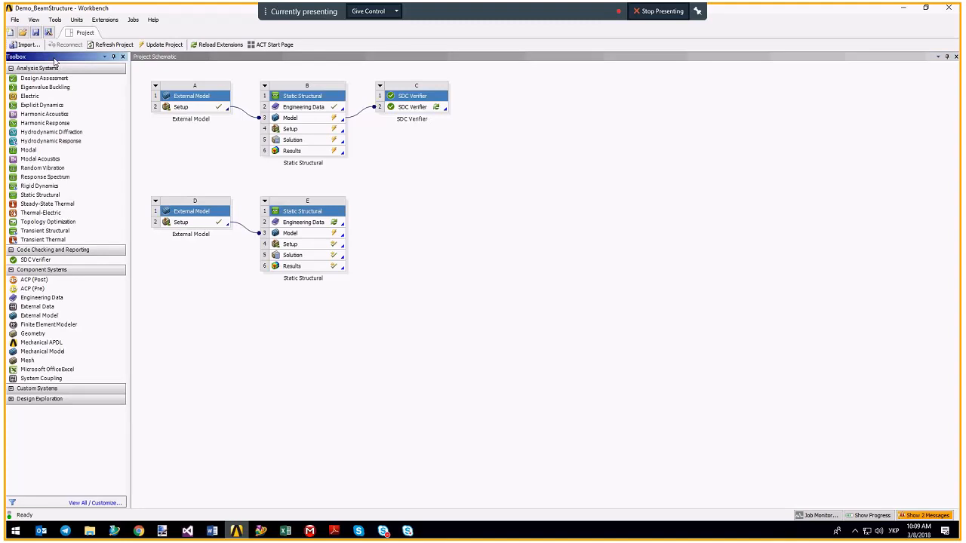
left_click(41, 261)
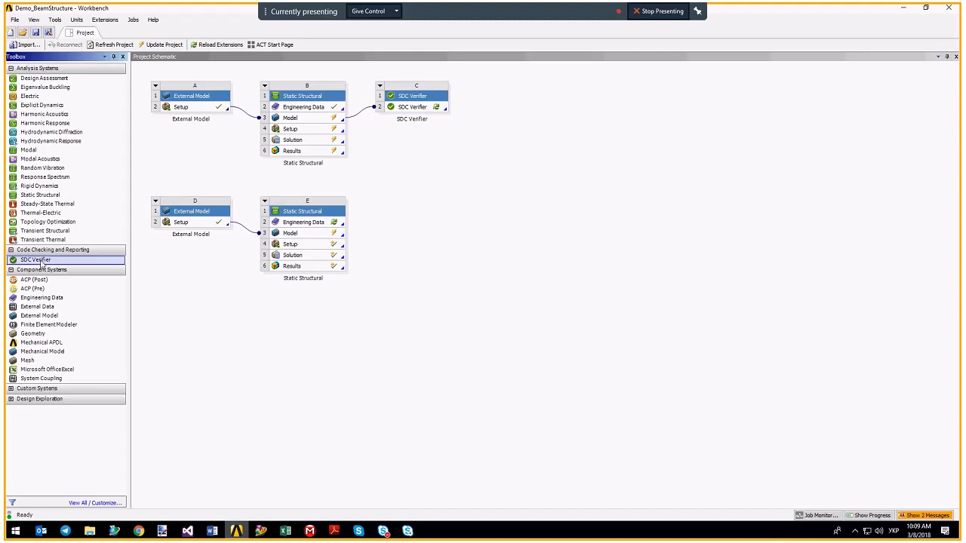
left_click_drag(43, 262, 43, 265)
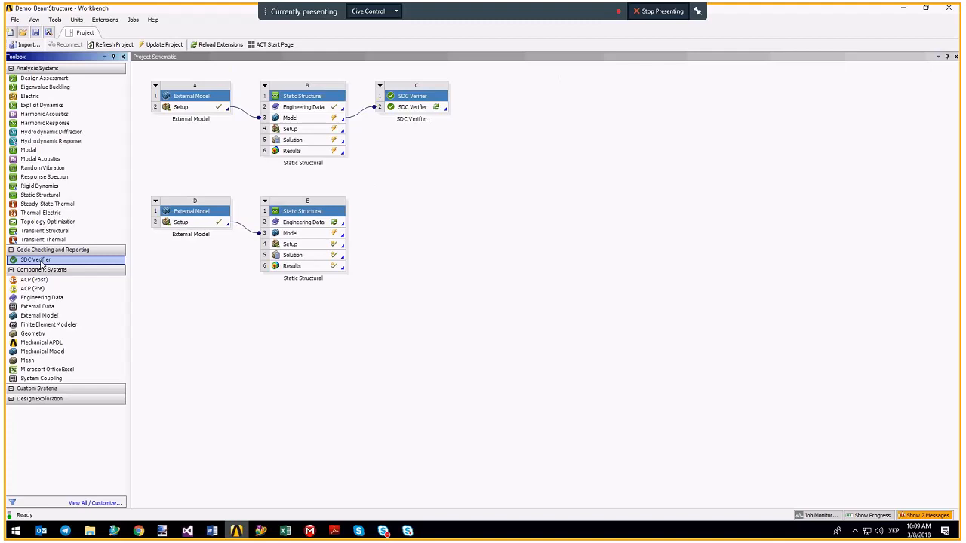
left_click_drag(39, 264, 309, 235)
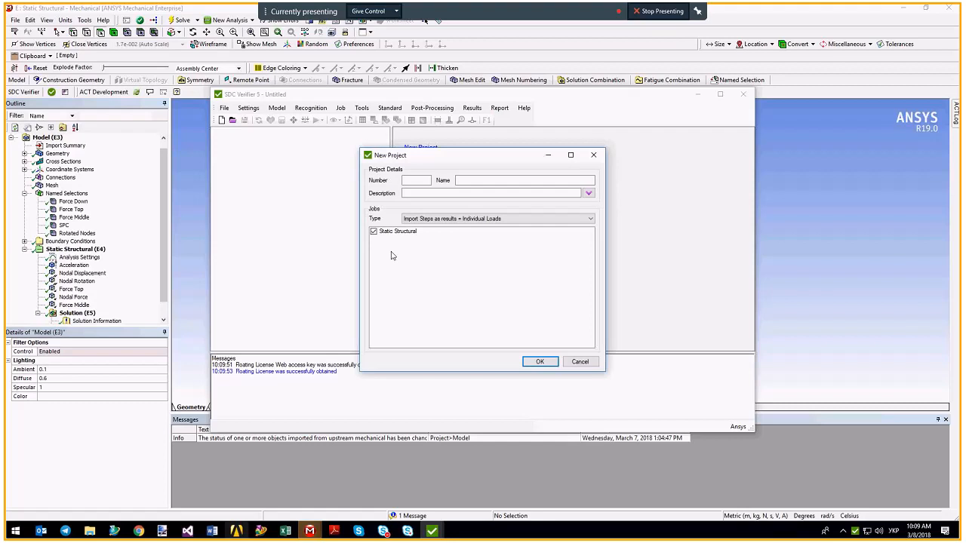
Enter project number demo1 and project name 'Beam Buckling Example'.
left_click(415, 180)
type("вуыш")
key("BackSpace")
key("BackSpace")
key("BackSpace")
key("BackSpace")
key("alt+shift")
type("demo1")
key("Tab")
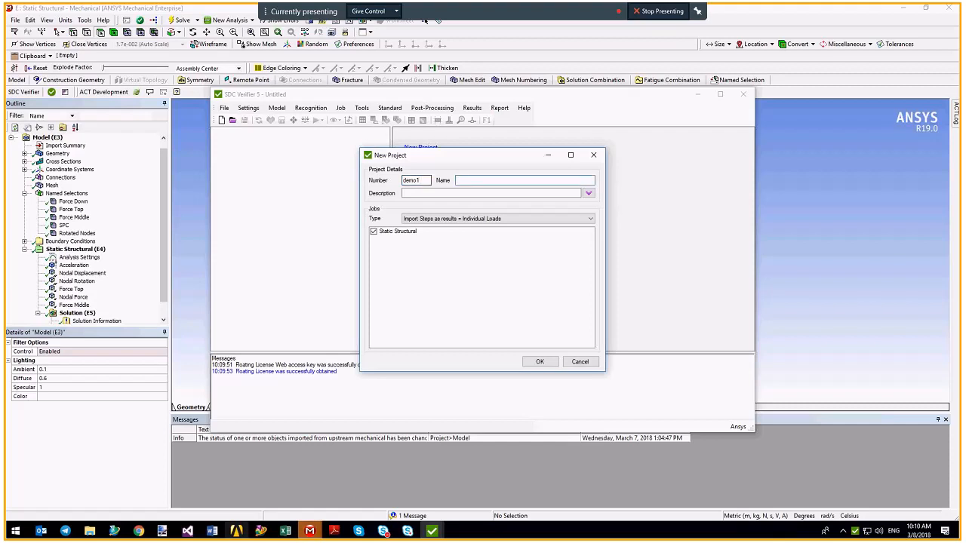
type("Beam Buckling Example")
Check the Static Structural analysis in Mechanical and keep the Static Structural job included.
left_click(58, 251)
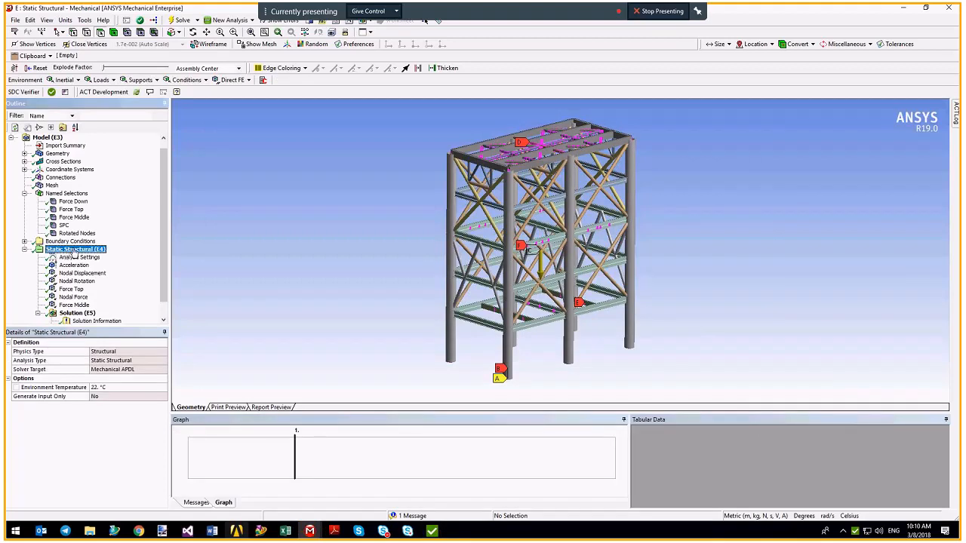
left_click(432, 531)
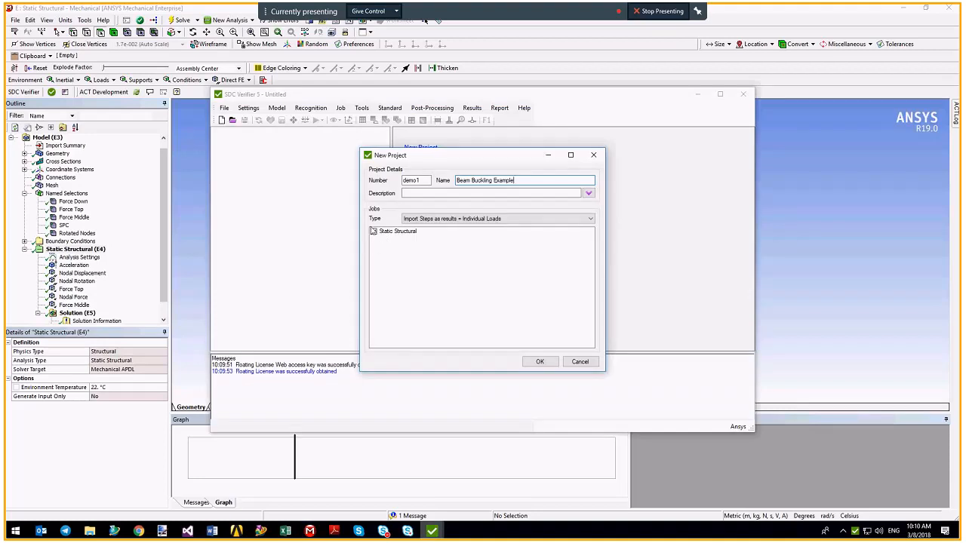
left_click(373, 232)
left_click(375, 232)
Create the project, expand the job's Constraints and FEM Loads, then show the agenda slides.
left_click(537, 363)
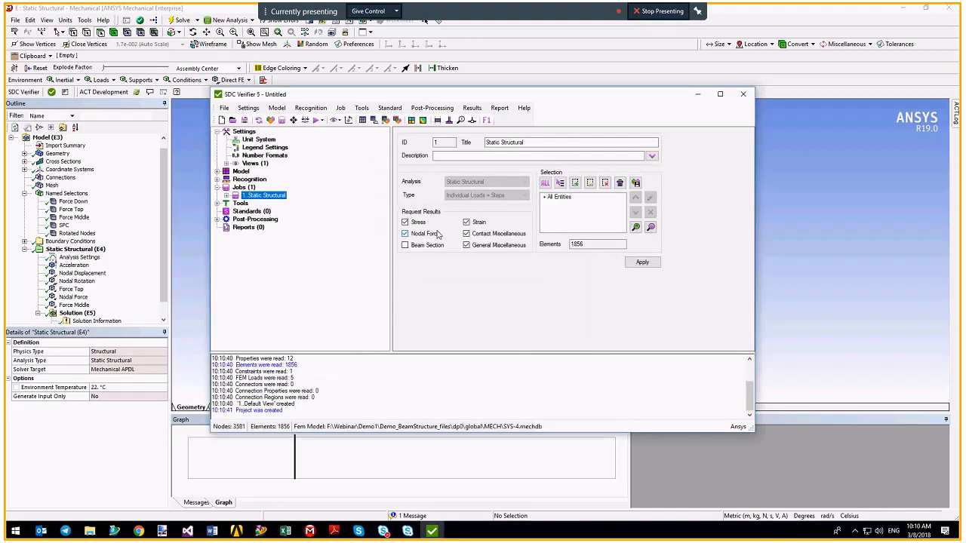
left_click(226, 196)
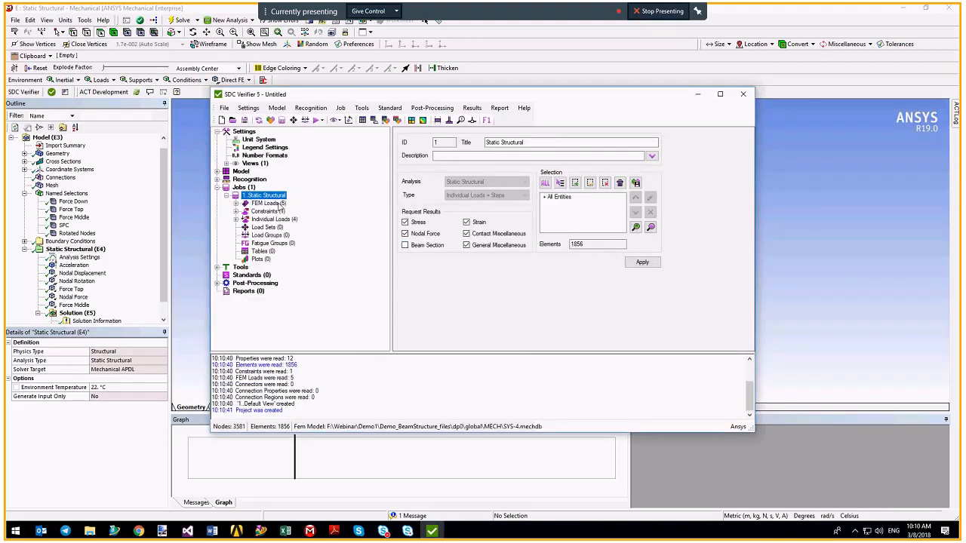
left_click(235, 211)
left_click(235, 203)
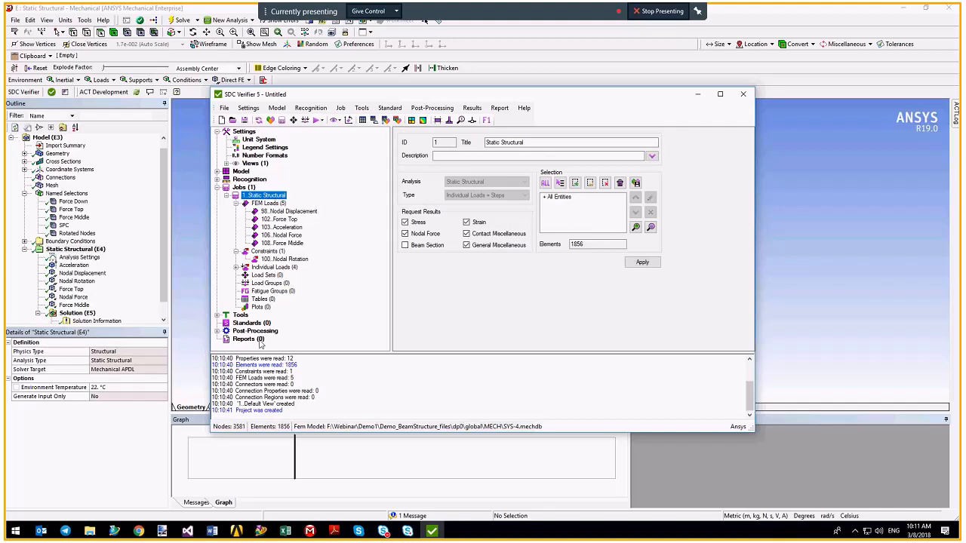
left_click(333, 530)
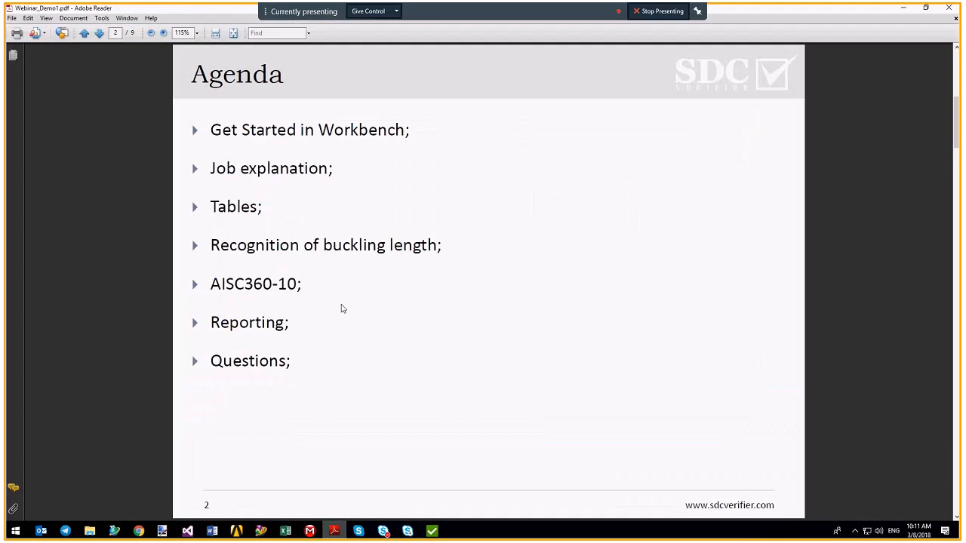
Highlight 'Individual Loads = Result Step' on the Job explanation slide, then return to Mechanical.
scroll(508, 252, "down", 1)
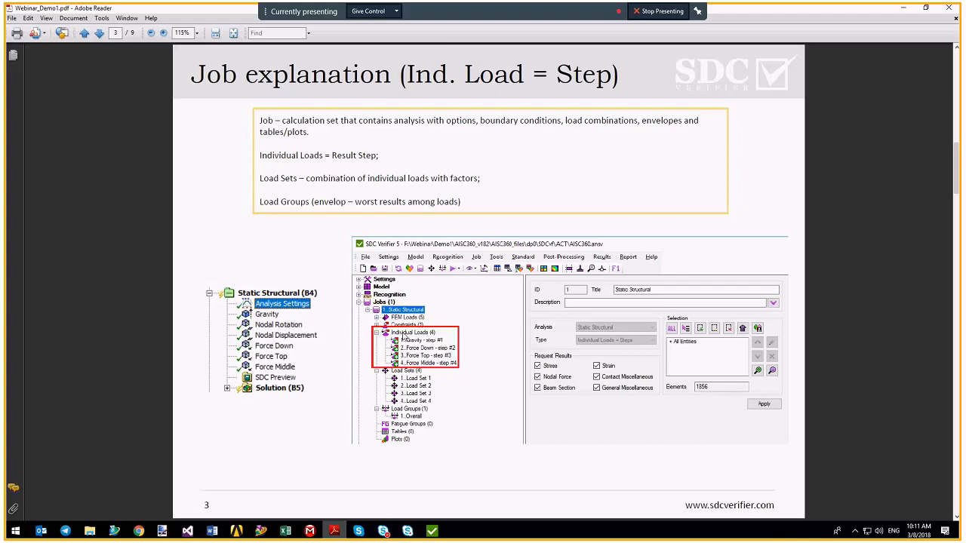
left_click_drag(260, 155, 380, 156)
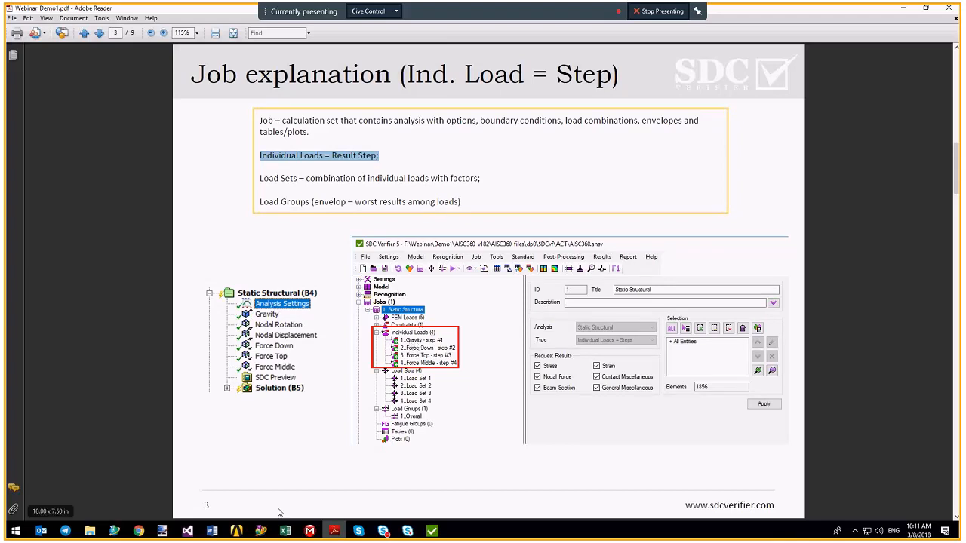
mouse_move(309, 534)
left_click(322, 414)
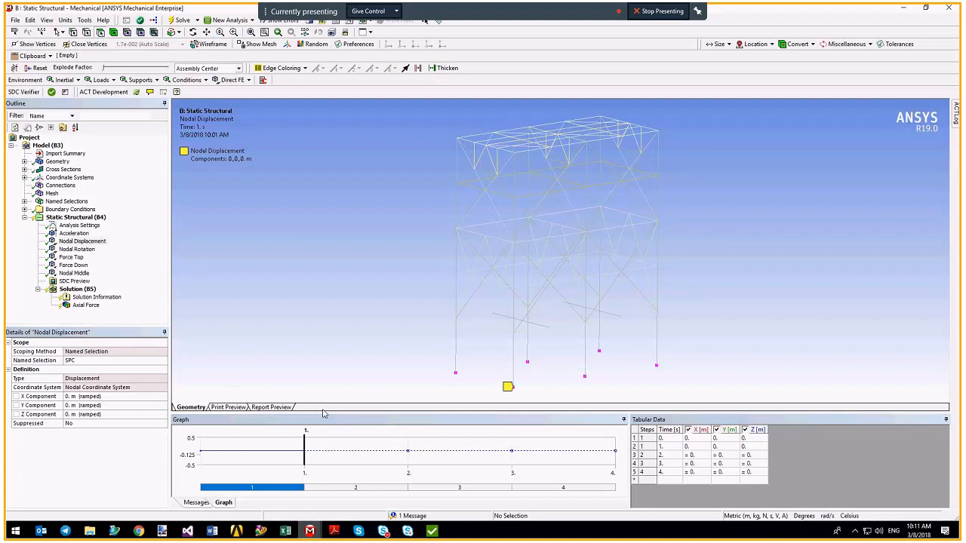
Show the four-step analysis settings, list the four individual loads, and highlight Load Sets on the slide.
left_click(78, 225)
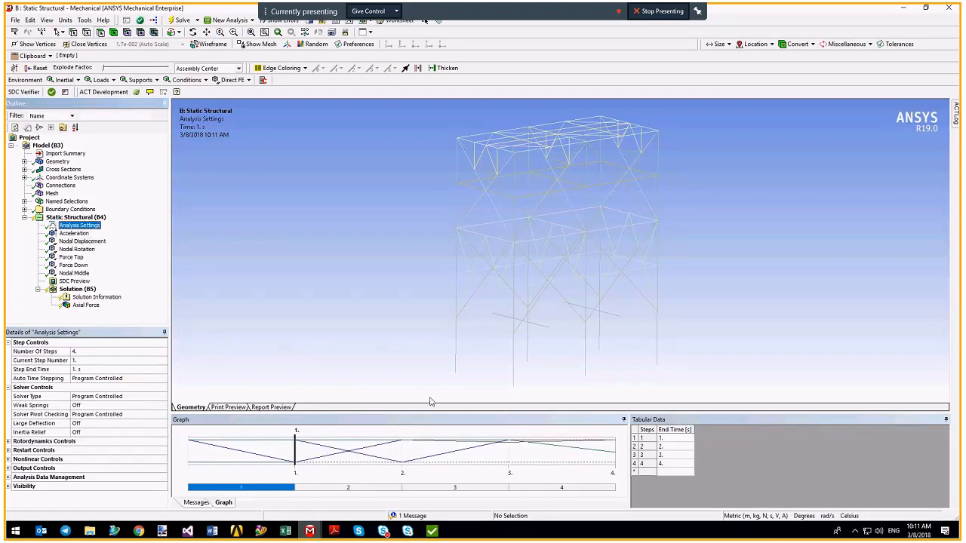
left_click(431, 531)
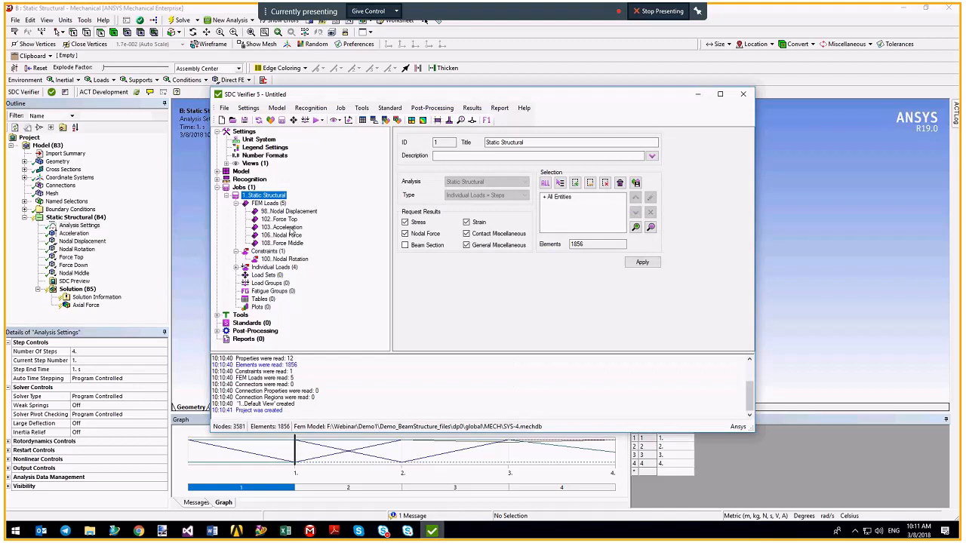
left_click(236, 267)
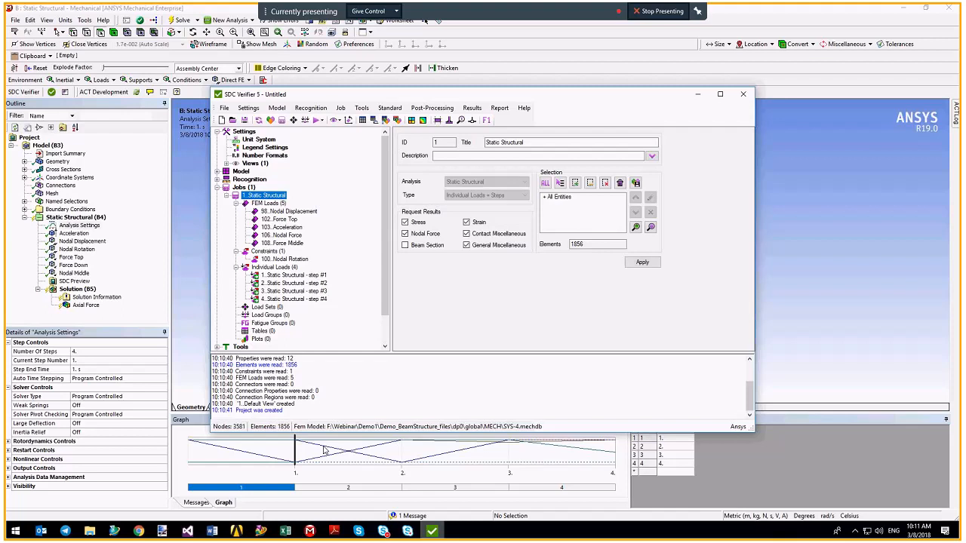
key("alt+Tab")
left_click_drag(306, 179, 483, 178)
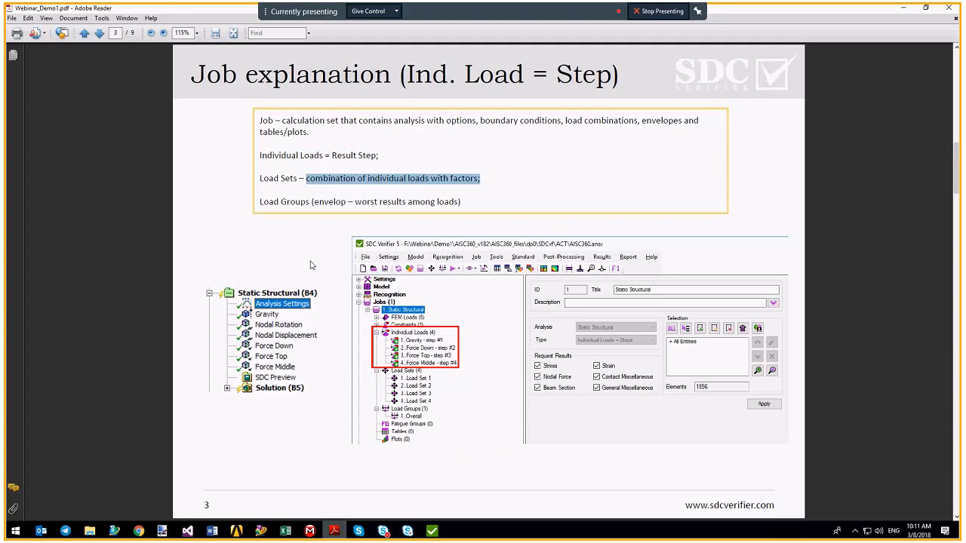
Highlight the 'Load Groups (envelop – worst results among loads)' line, then return to SDC Verifier.
left_click_drag(260, 201, 482, 205)
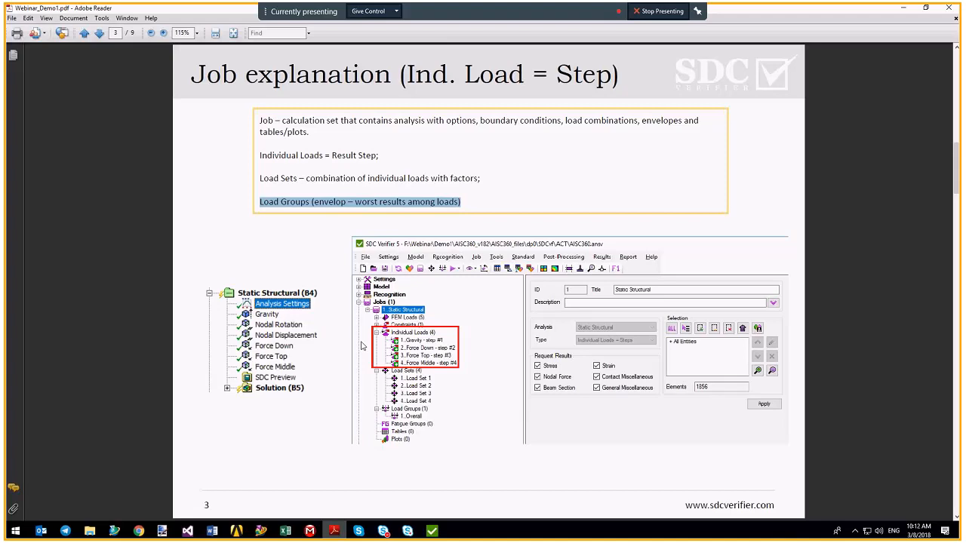
left_click(432, 531)
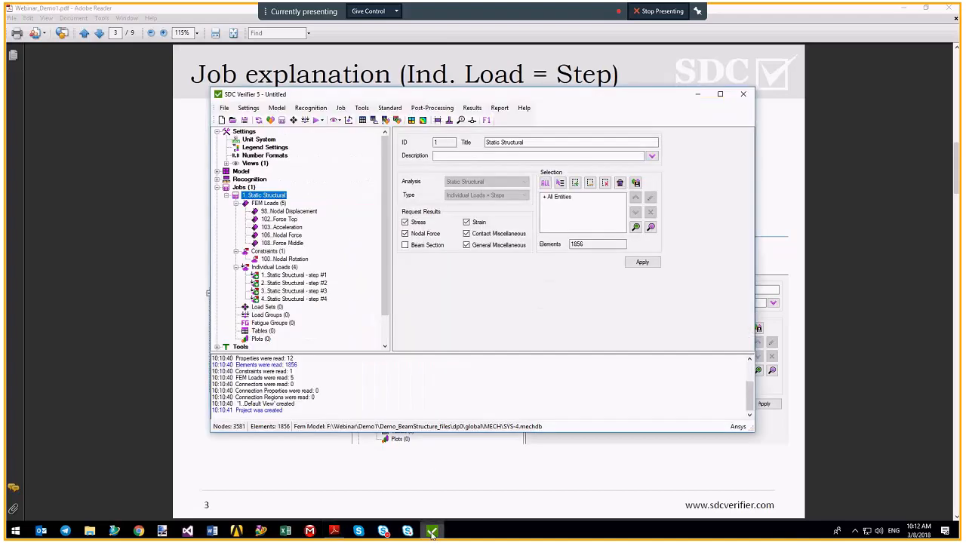
Open the Add Load Set form, checking the Acceleration and Nodal Middle loads in Mechanical.
left_click_drag(385, 228, 384, 256)
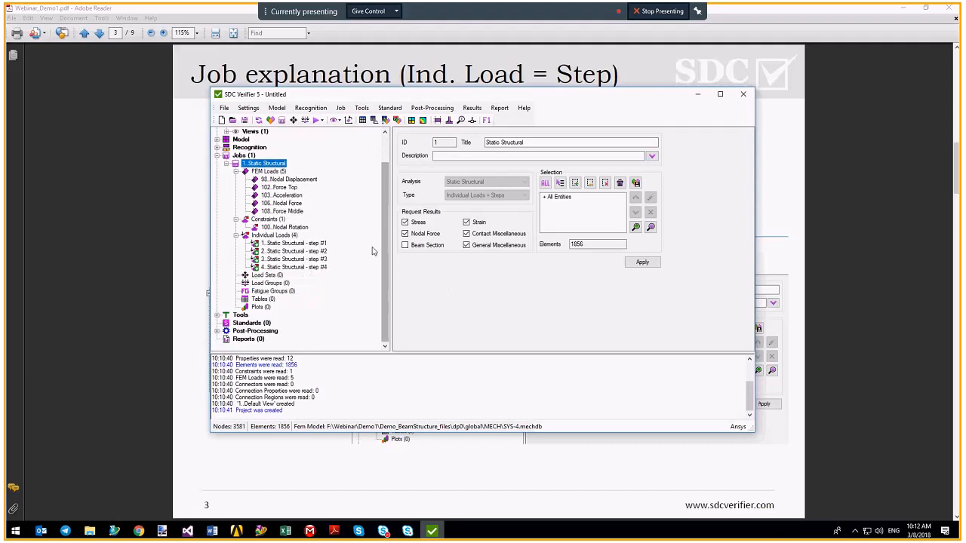
left_click(265, 277)
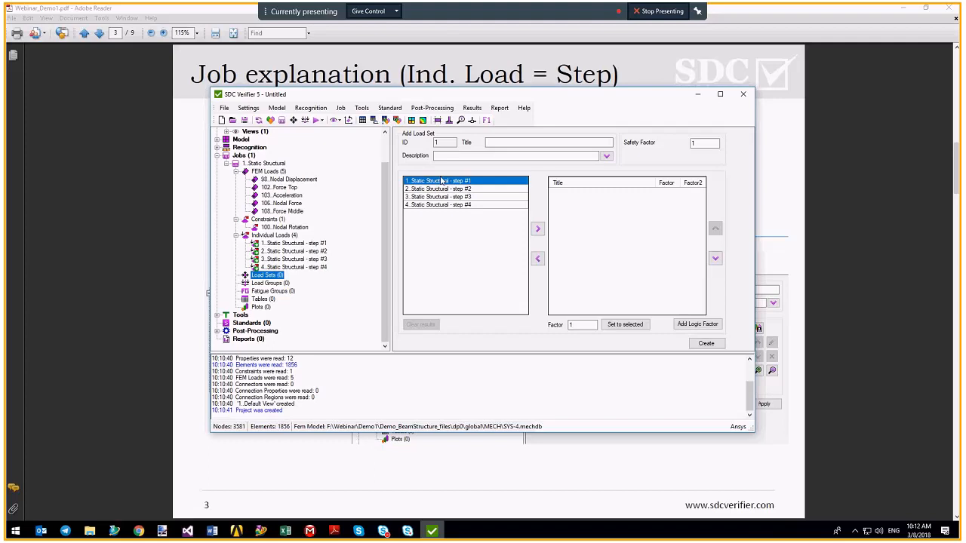
left_click(309, 531)
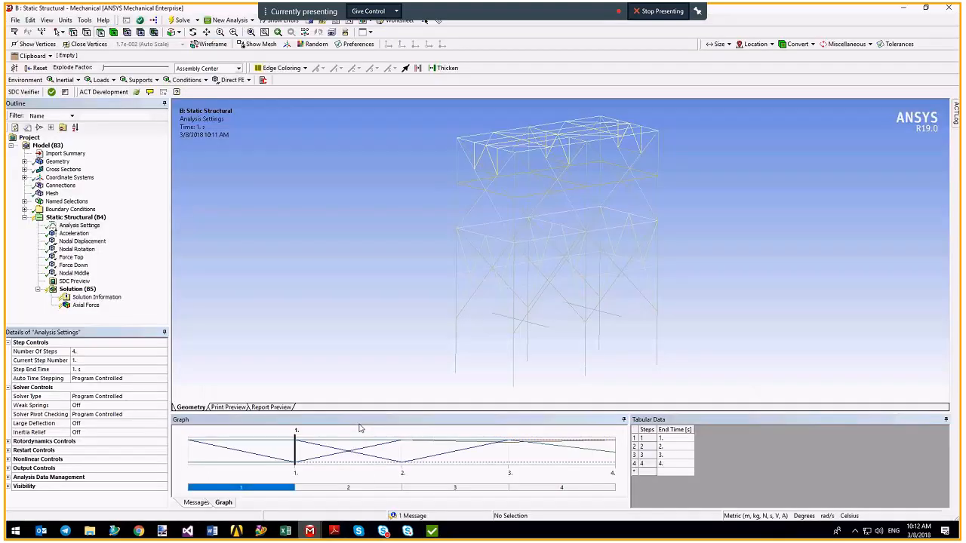
left_click(71, 234)
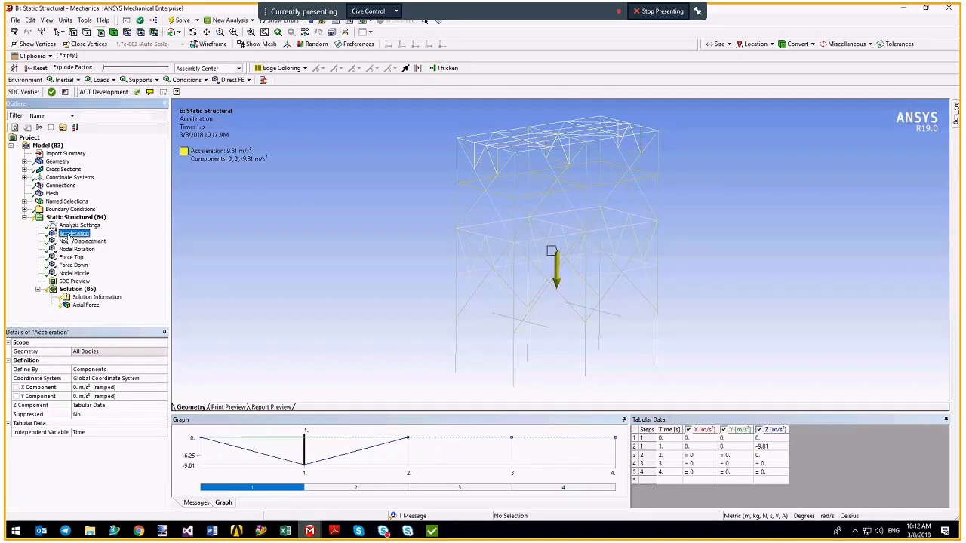
left_click(73, 274)
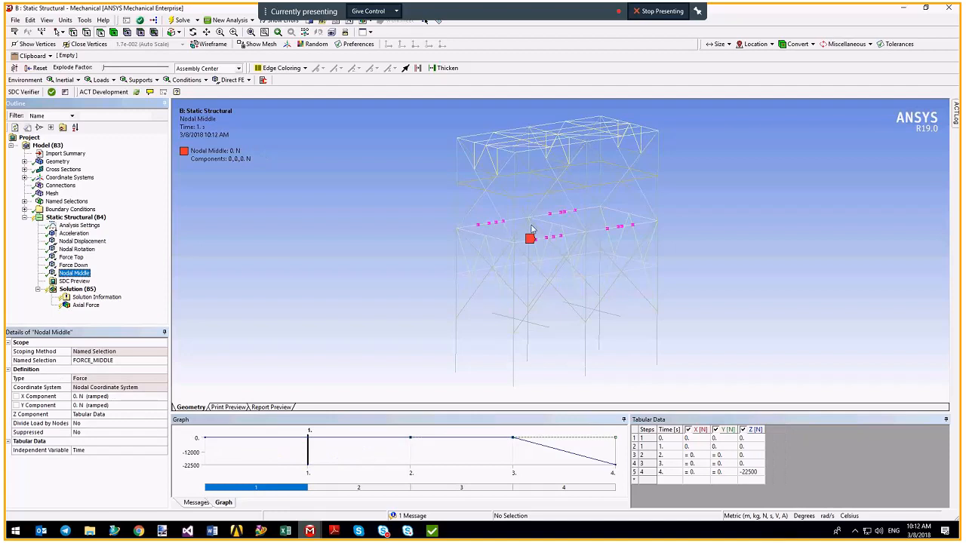
mouse_move(432, 530)
left_click(456, 469)
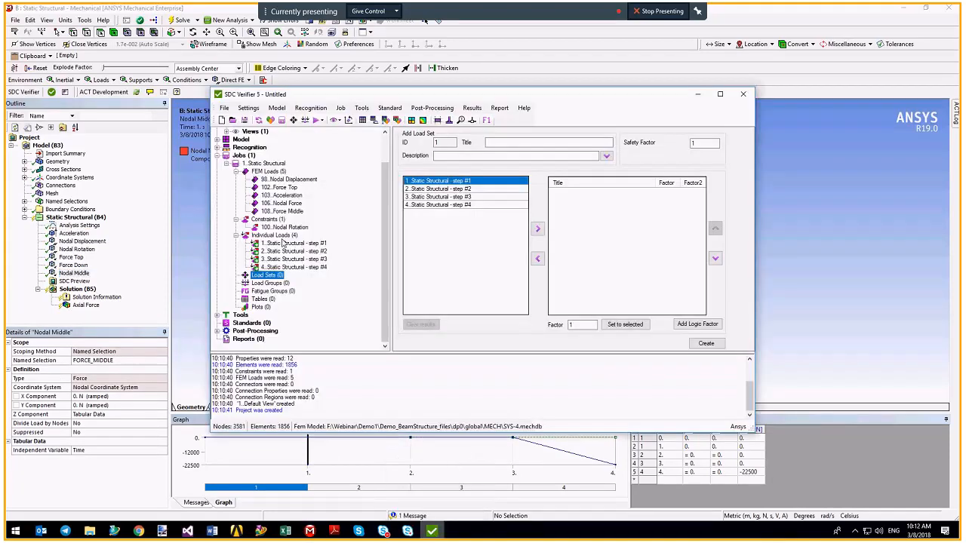
Create Load Set 1 combining step #1 at factor 1 and step #4 at factor 1.3.
left_click(455, 206, "ctrl")
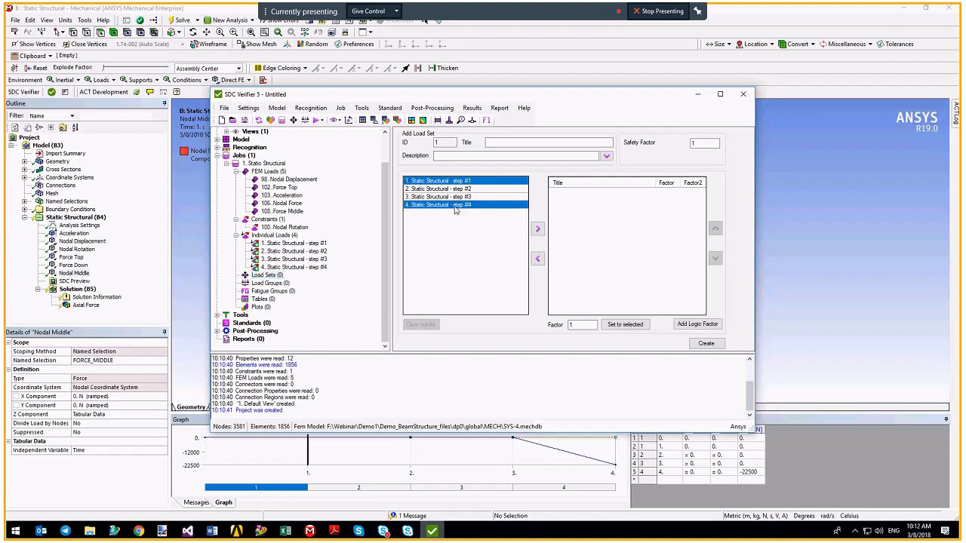
left_click(537, 228)
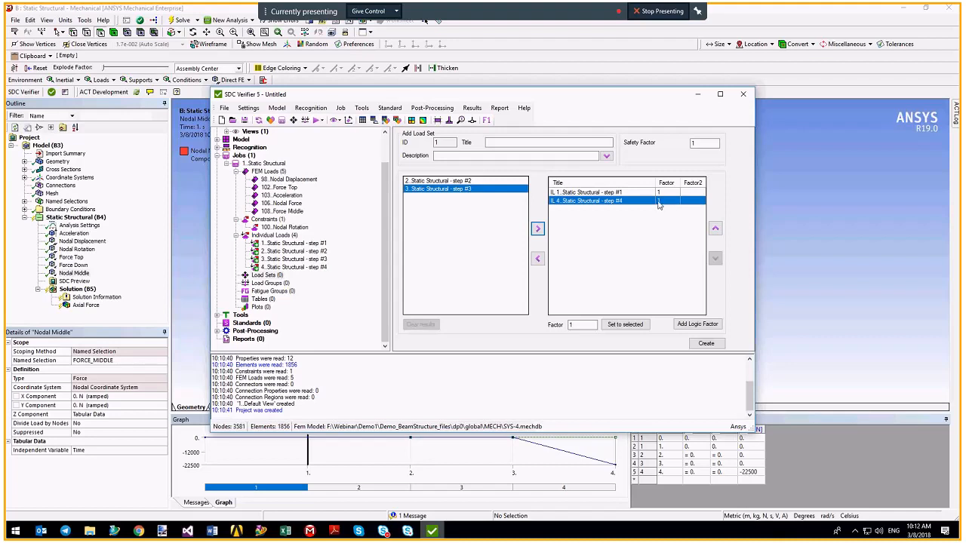
left_click(575, 192)
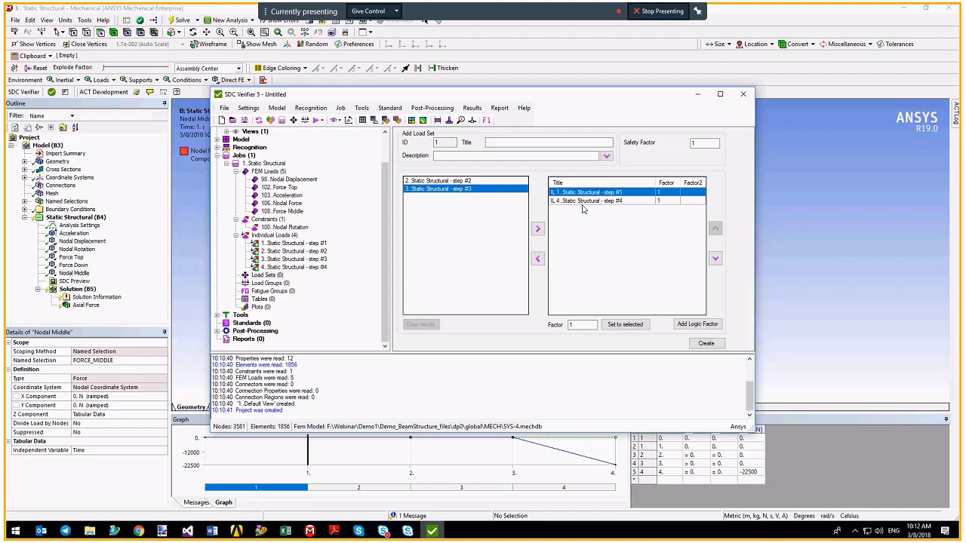
left_click(667, 201)
left_click(667, 200)
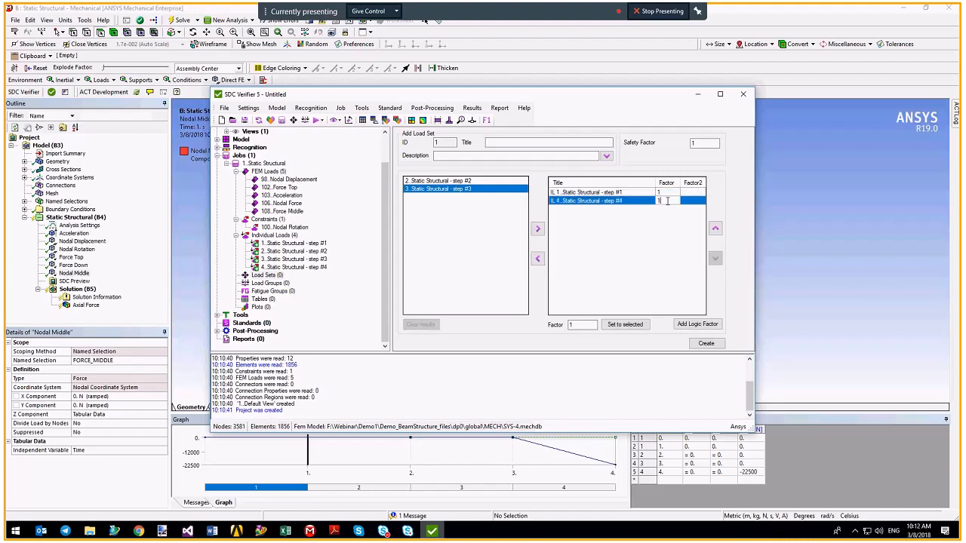
type(".3")
left_click(706, 344)
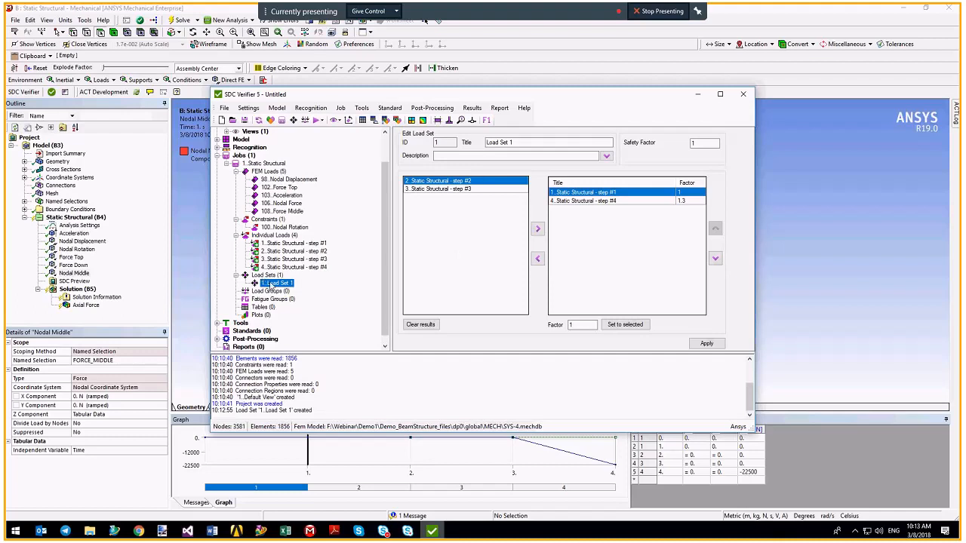
Remove Load Set 1, leaving the Load Sets node empty.
right_click(267, 282)
left_click(281, 300)
right_click(273, 281)
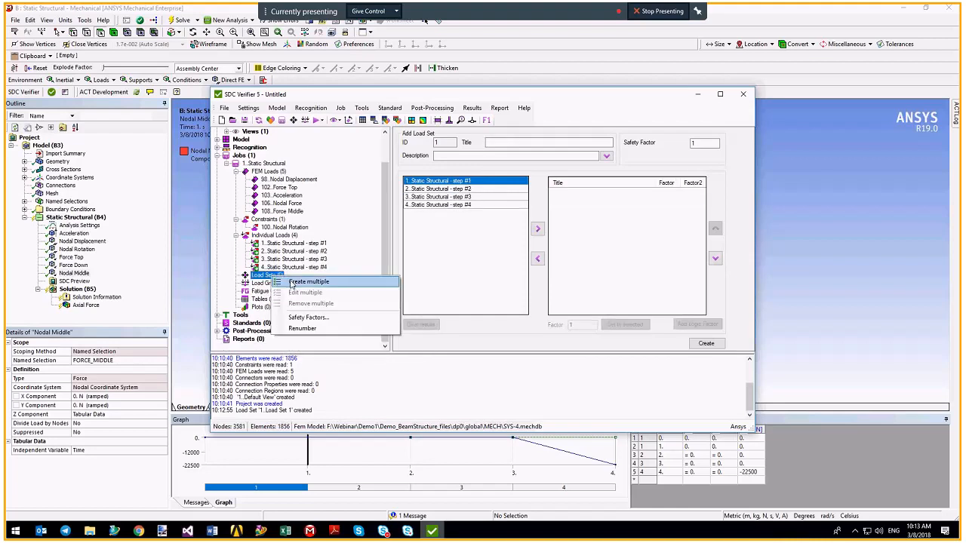
Create Load Sets 1–8 by pasting factors from the LoadSet Combinations spreadsheet.
left_click(294, 284)
left_click(284, 531)
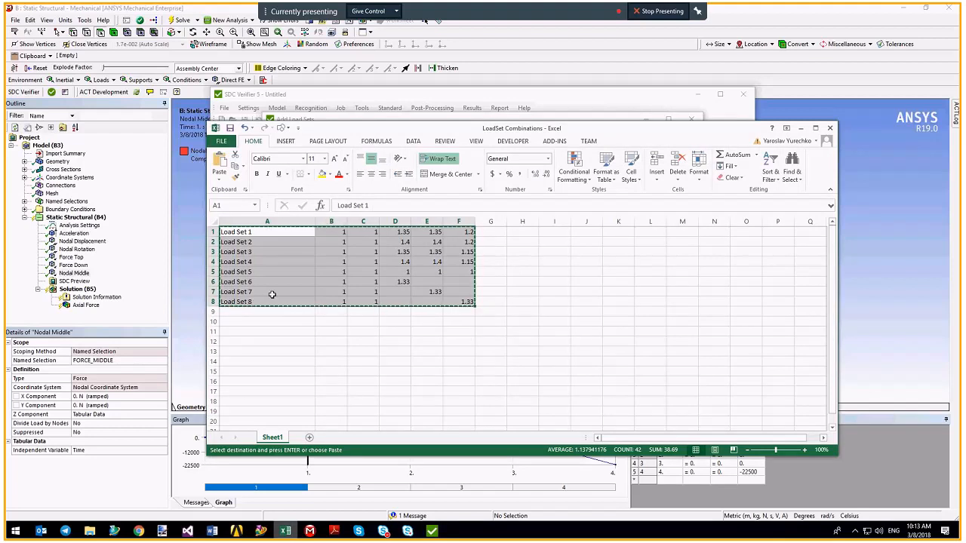
left_click(395, 115)
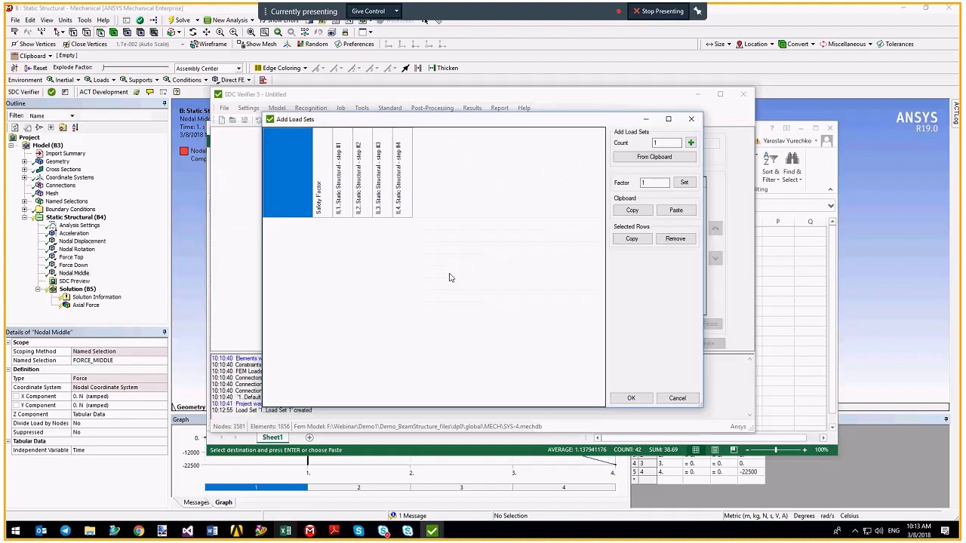
left_click(671, 158)
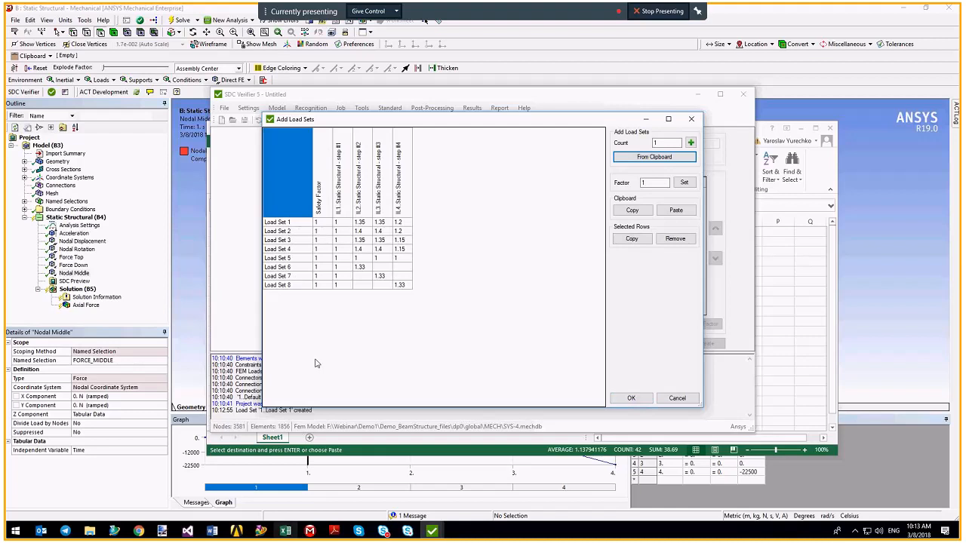
left_click(360, 221)
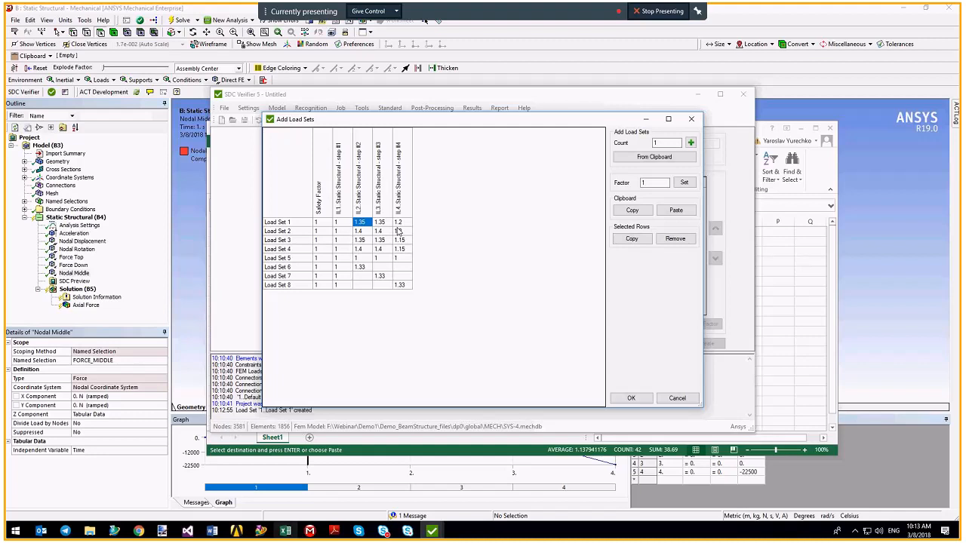
left_click(360, 240)
left_click(627, 398)
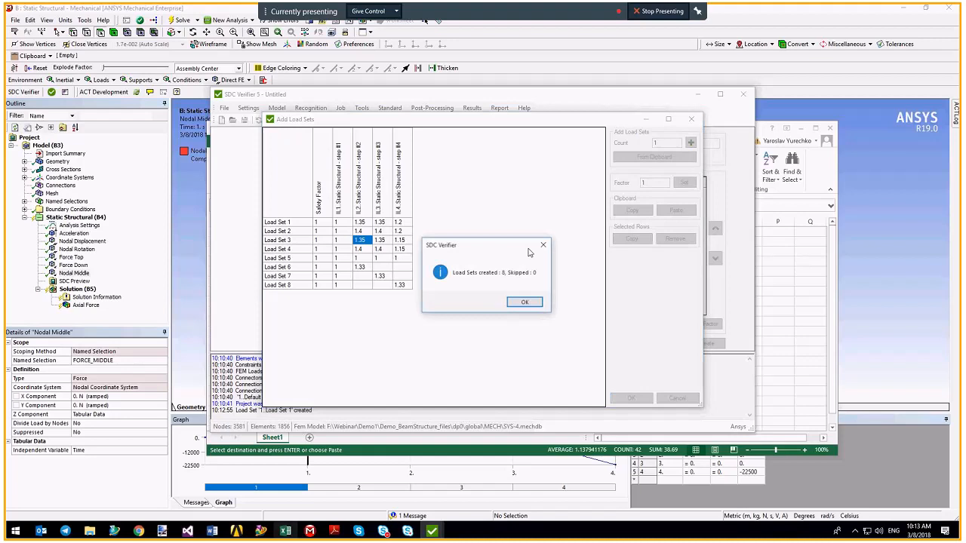
left_click(524, 302)
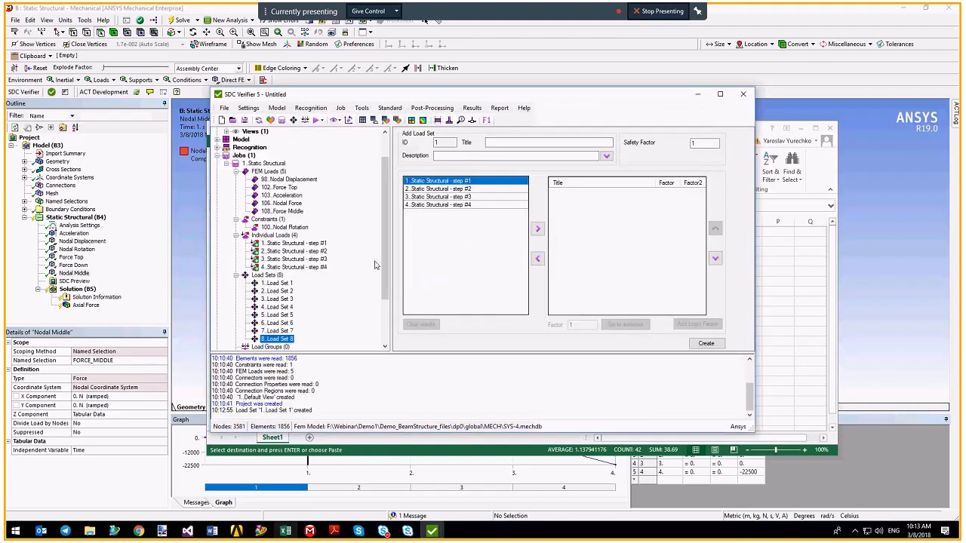
scroll(336, 301, "down", 3)
Group Load Sets 1–8 into a load group titled 'Overall Load Sets', then close SDC Verifier.
left_click(272, 282)
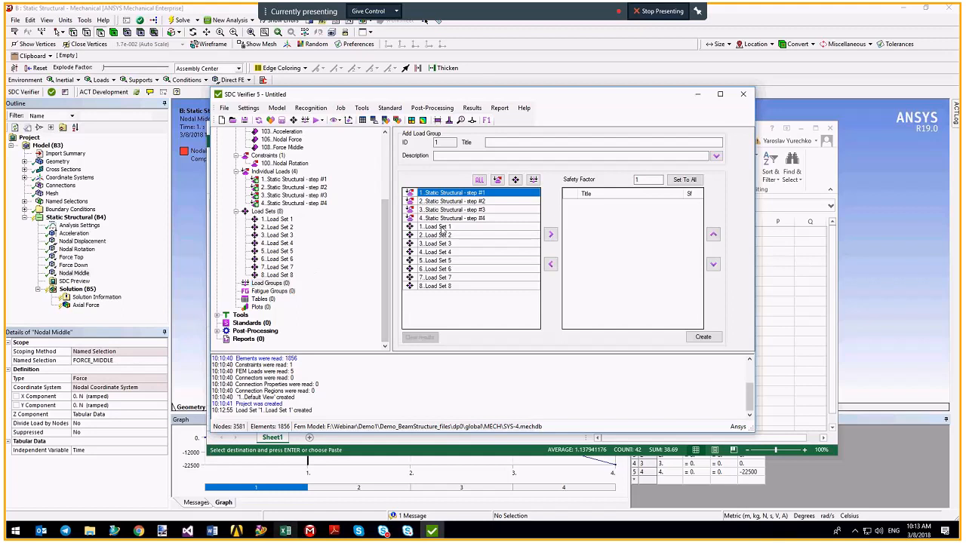
left_click(438, 226)
left_click(445, 286, "shift")
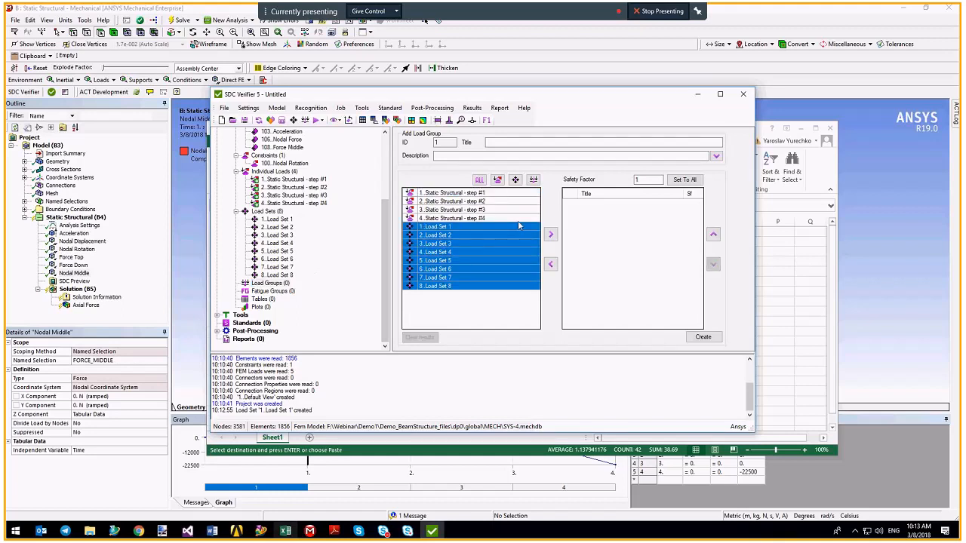
left_click(515, 178)
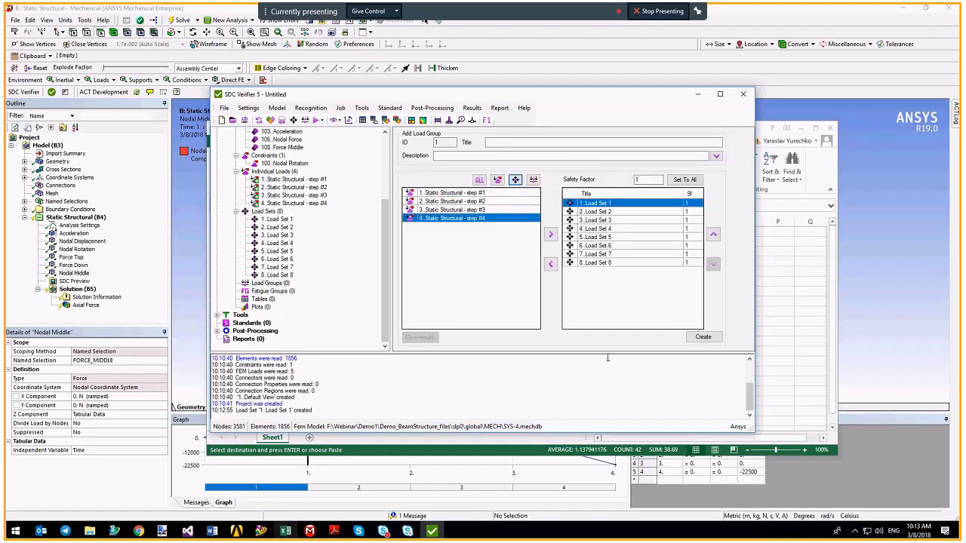
left_click(528, 142)
type("Overall Load Sets")
left_click(703, 336)
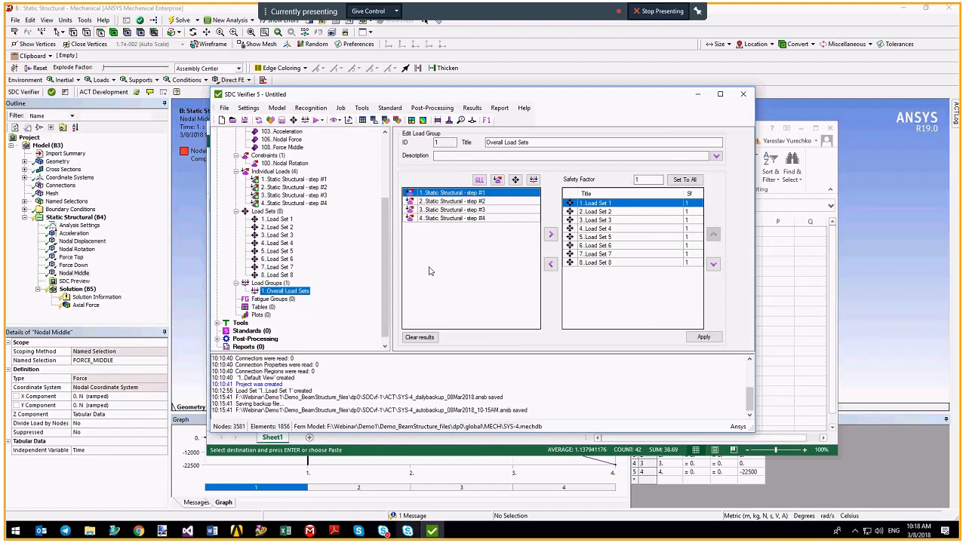
left_click(743, 94)
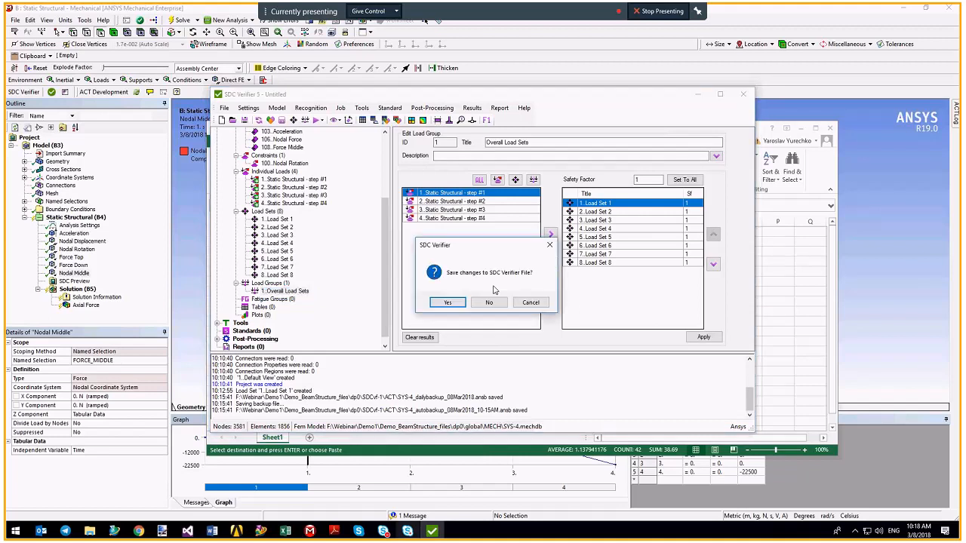
Discard unsaved changes, relaunch SDC Verifier, open Demo1_Final.ansv and expand its Static Structural job.
left_click(491, 303)
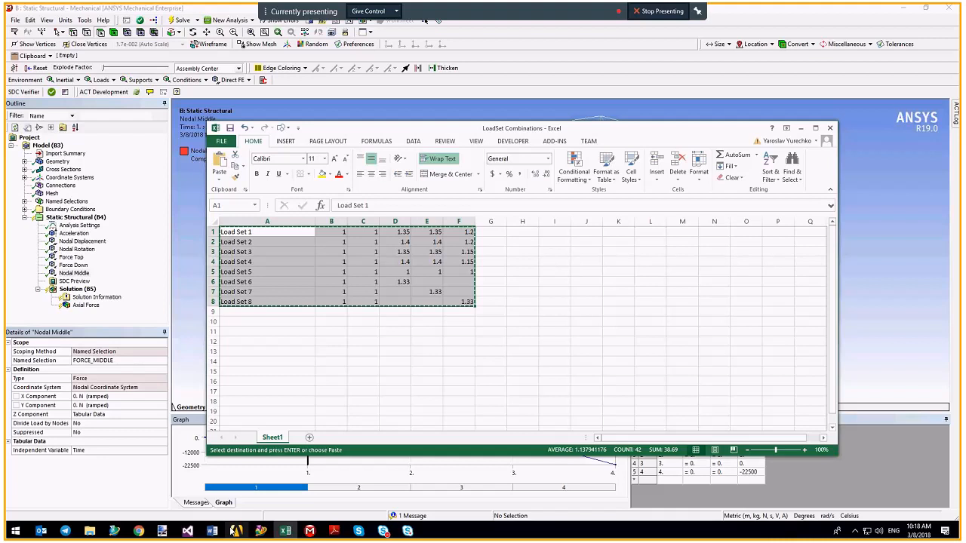
left_click(235, 530)
double_click(414, 113)
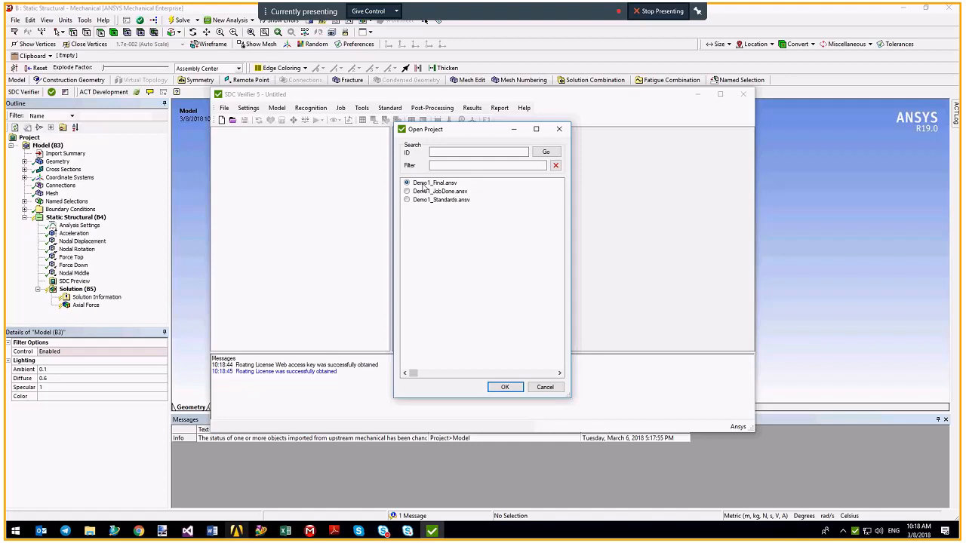
left_click(501, 387)
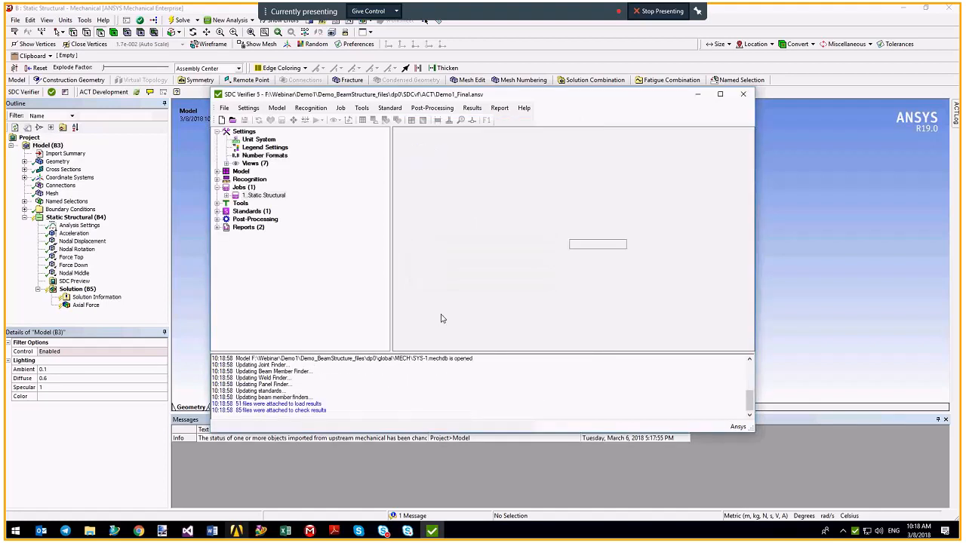
left_click(226, 195)
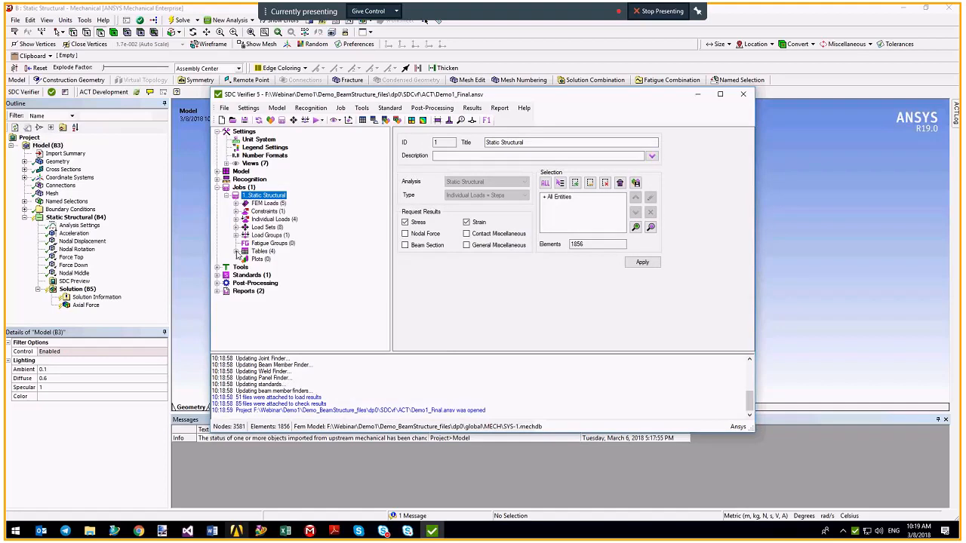
Edit the '2. Worst Reaction Forces over loads' table under Static Structural > Tables.
left_click(236, 250)
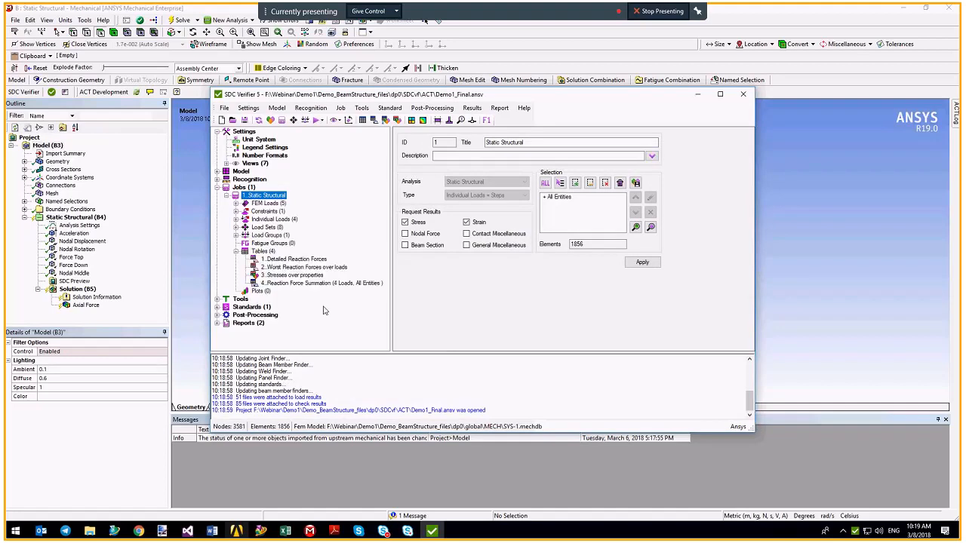
left_click(292, 269)
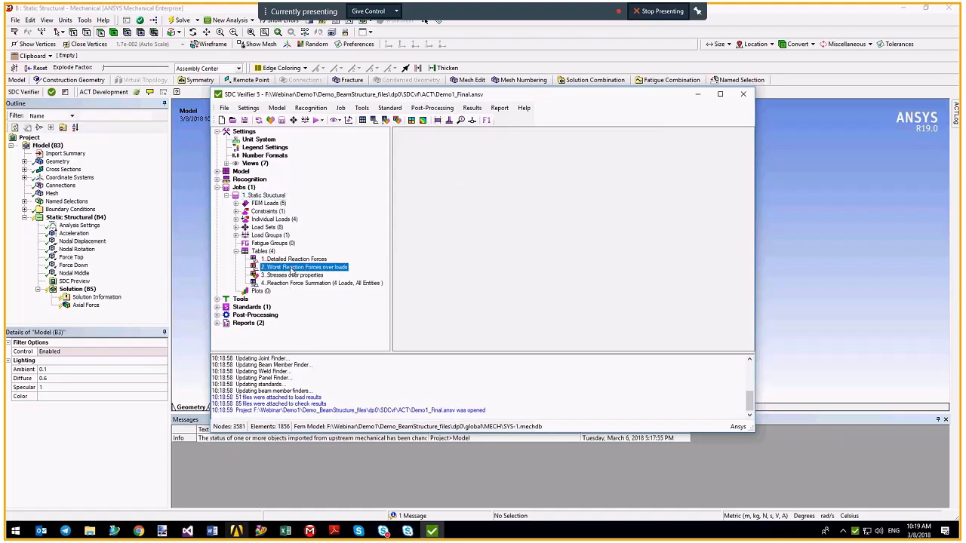
right_click(292, 270)
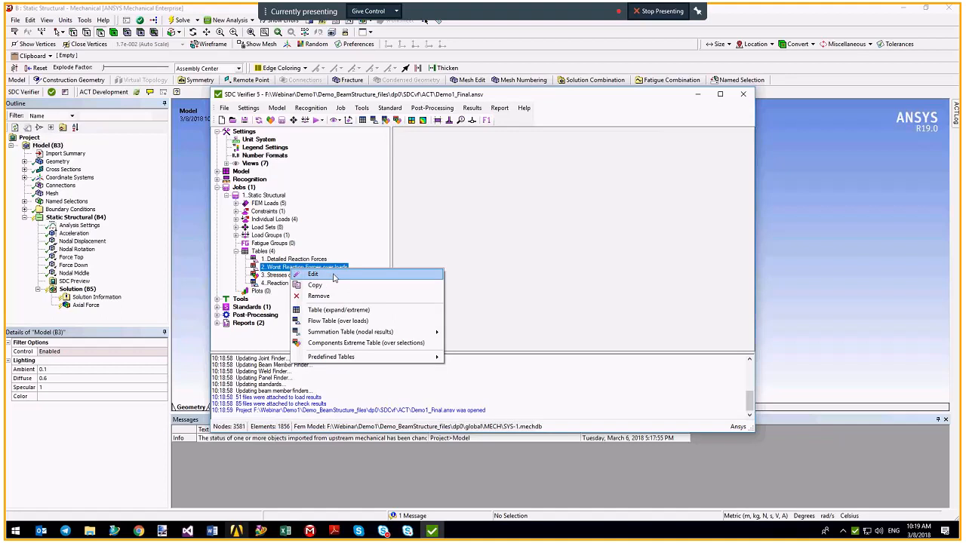
left_click(334, 275)
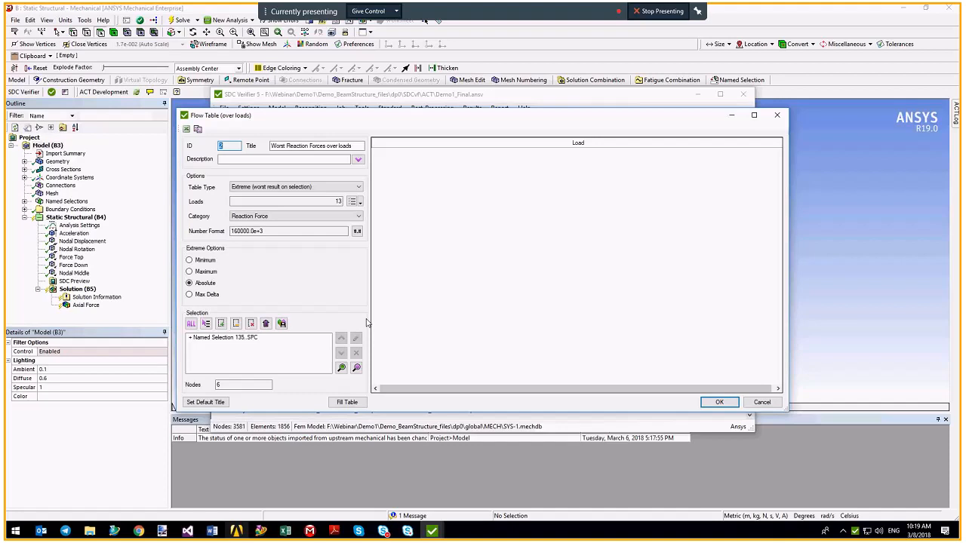
double_click(332, 202)
left_click(194, 351)
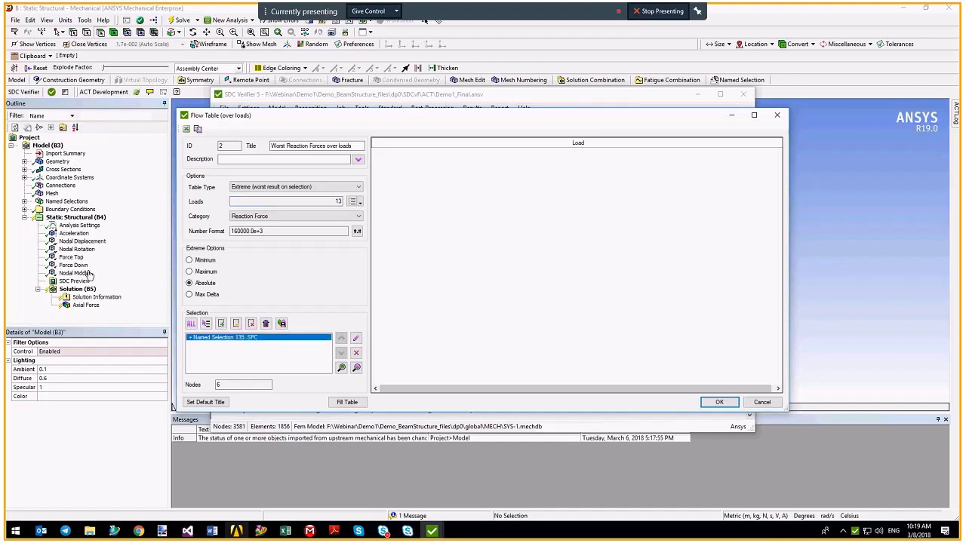
left_click(9, 259)
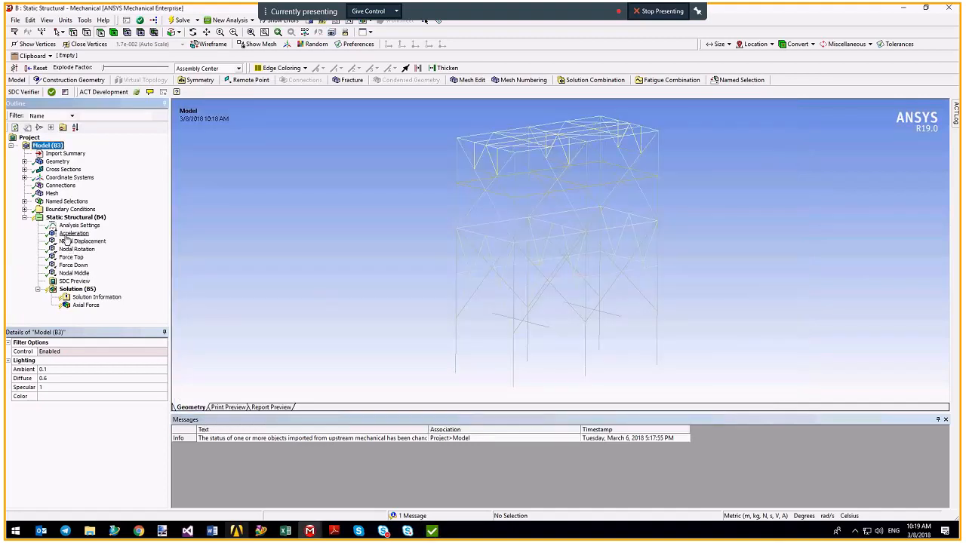
left_click(82, 241)
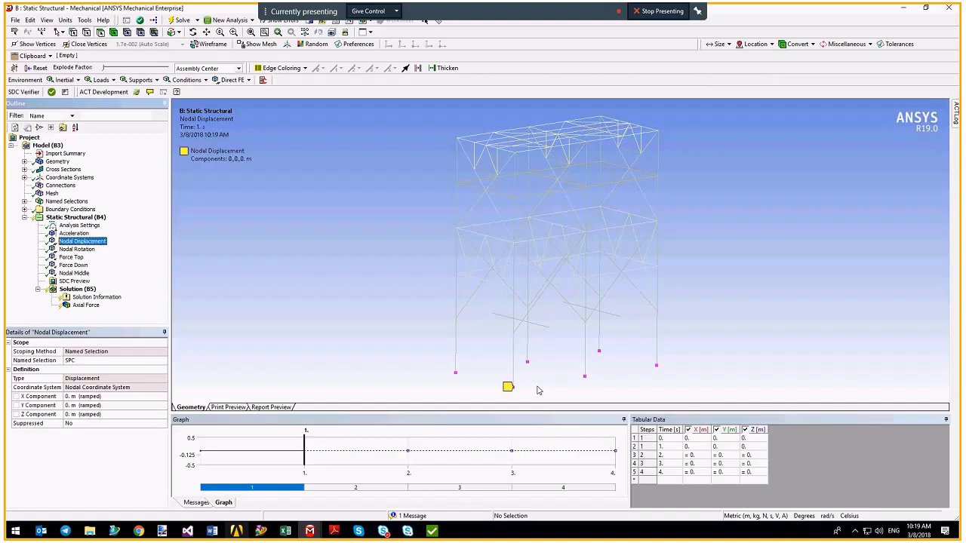
middle_click_drag(550, 322, 520, 250, "ctrl")
left_click(431, 531)
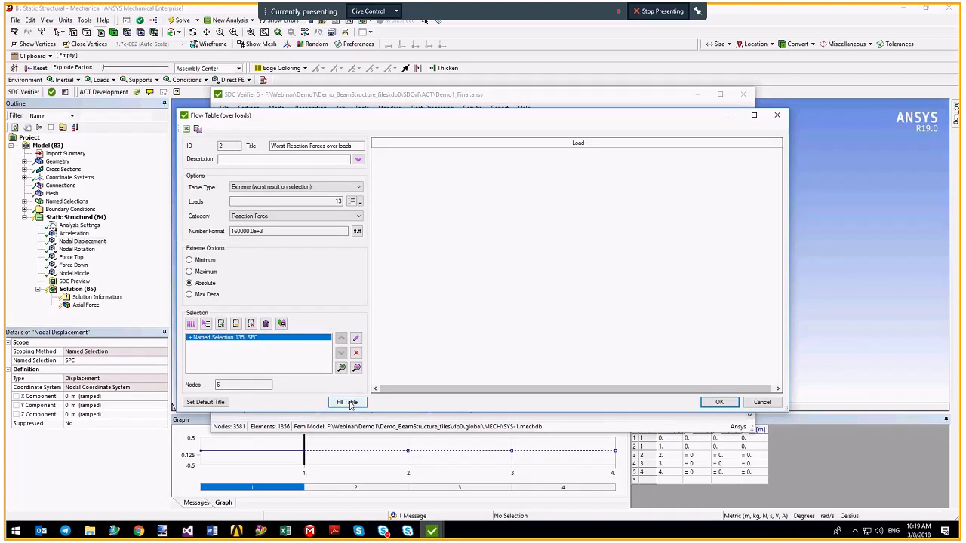
left_click(347, 402)
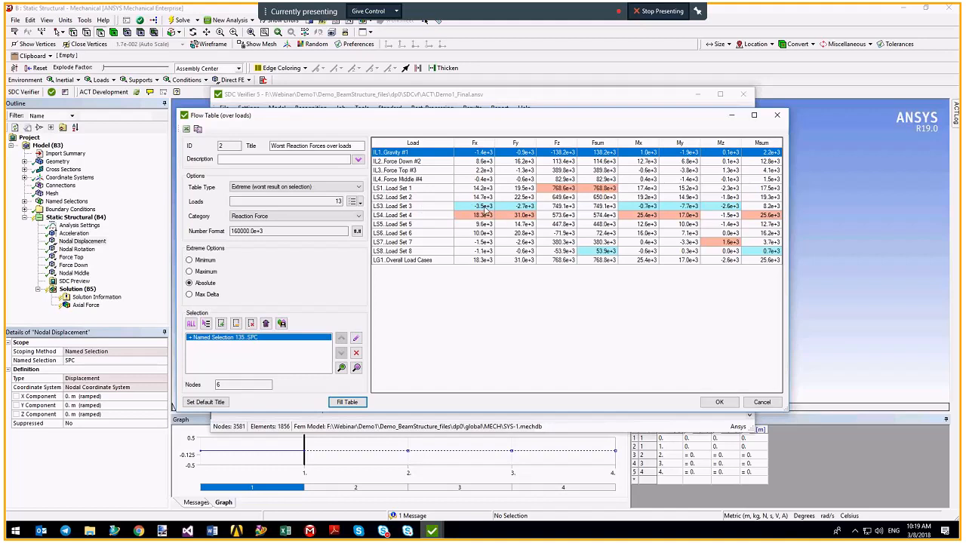
Review the Load Set 1–7 and Overall Load Cases rows, then save the Worst Reaction Forces table.
left_click_drag(488, 208, 487, 216)
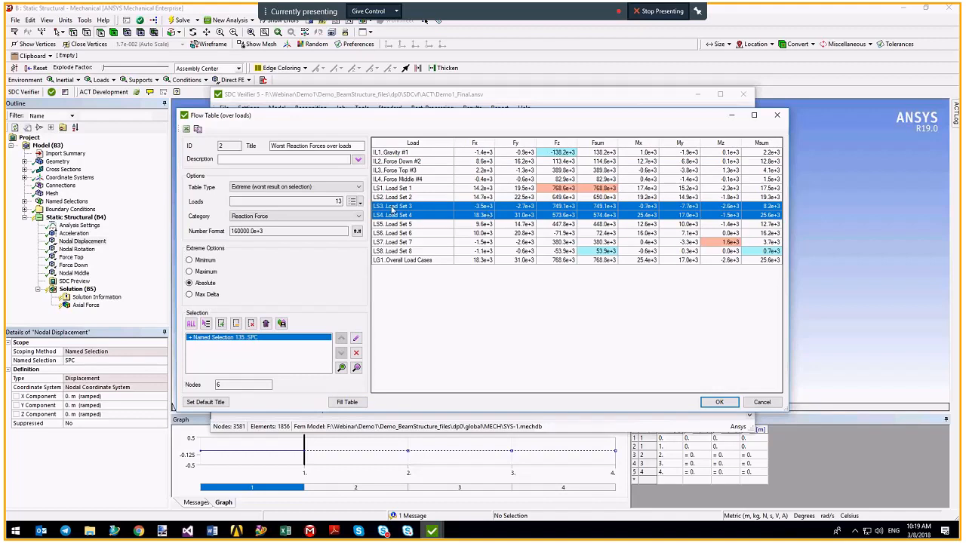
left_click(479, 264)
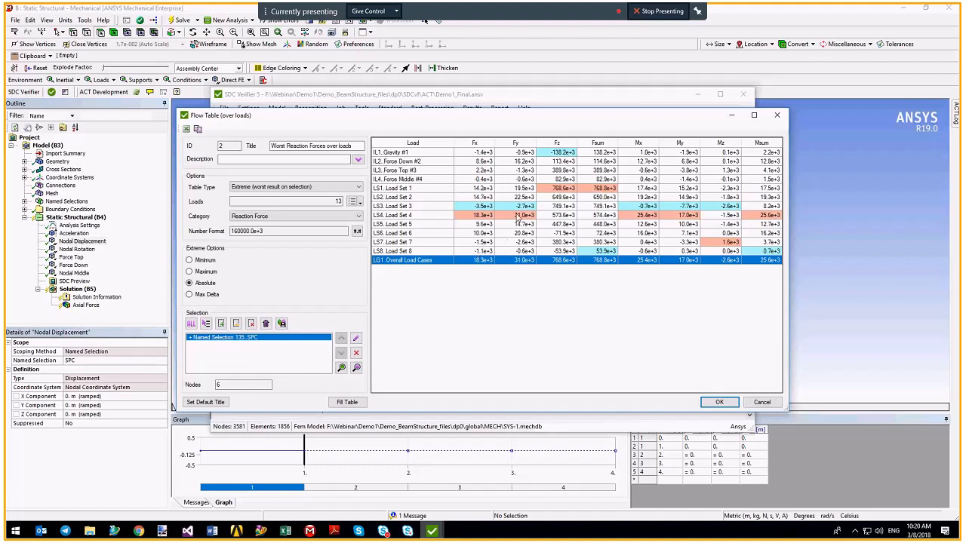
left_click(518, 217)
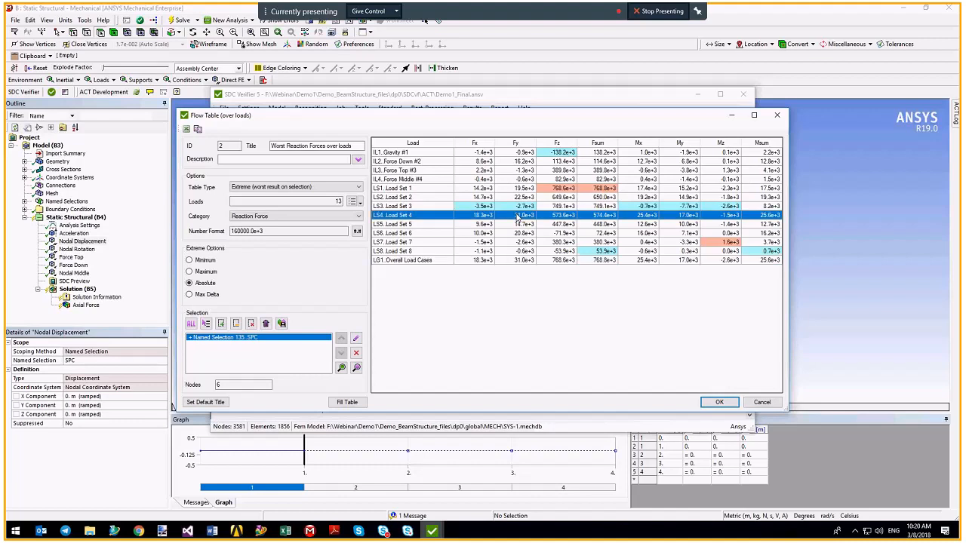
left_click(553, 261)
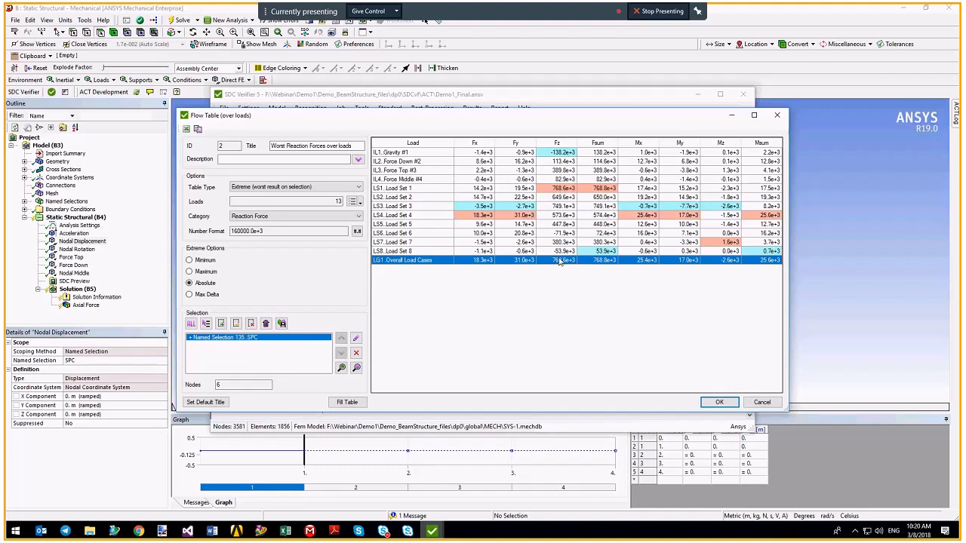
left_click_drag(416, 188, 413, 253)
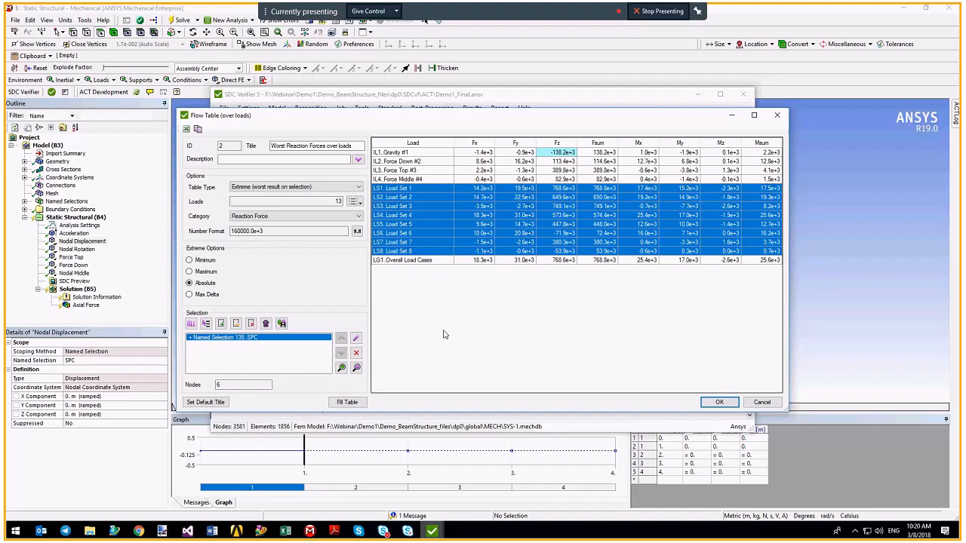
left_click(709, 402)
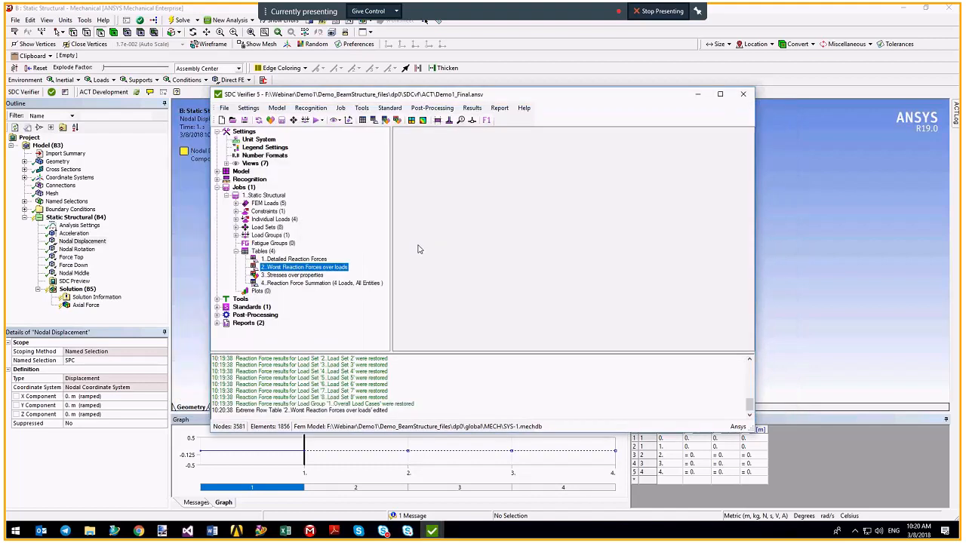
Open the Detailed Reaction Forces table, fill it, and inspect entity 1's load rows.
right_click(277, 259)
left_click(295, 265)
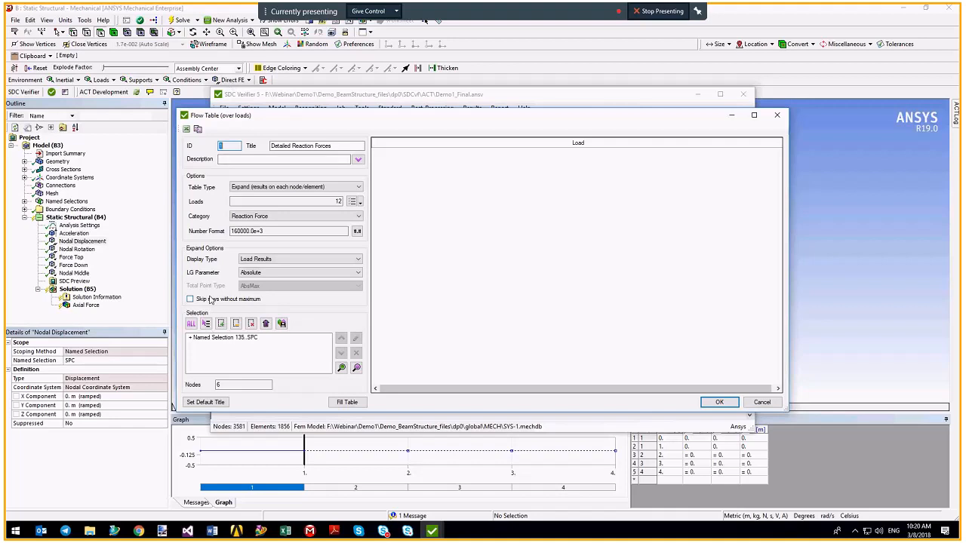
left_click(347, 402)
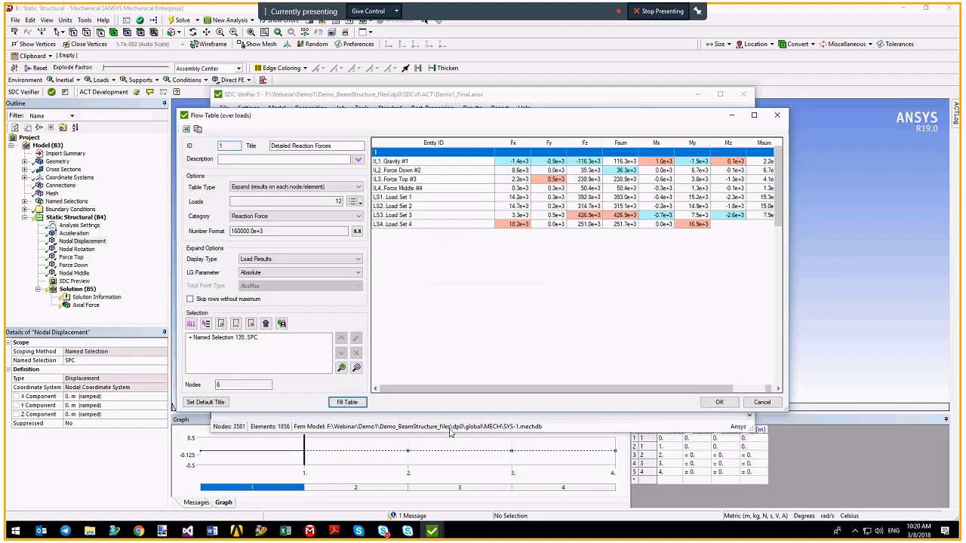
left_click(392, 155)
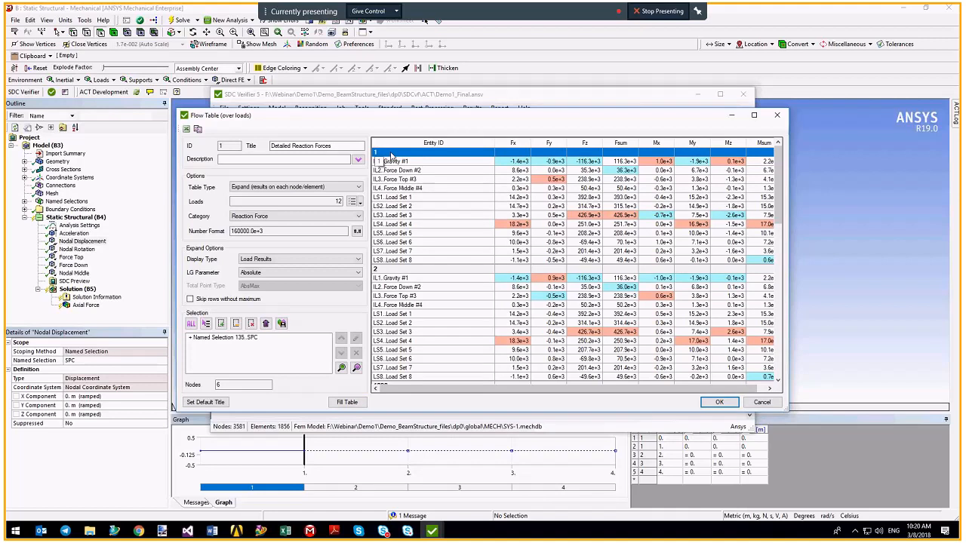
left_click_drag(432, 163, 435, 263)
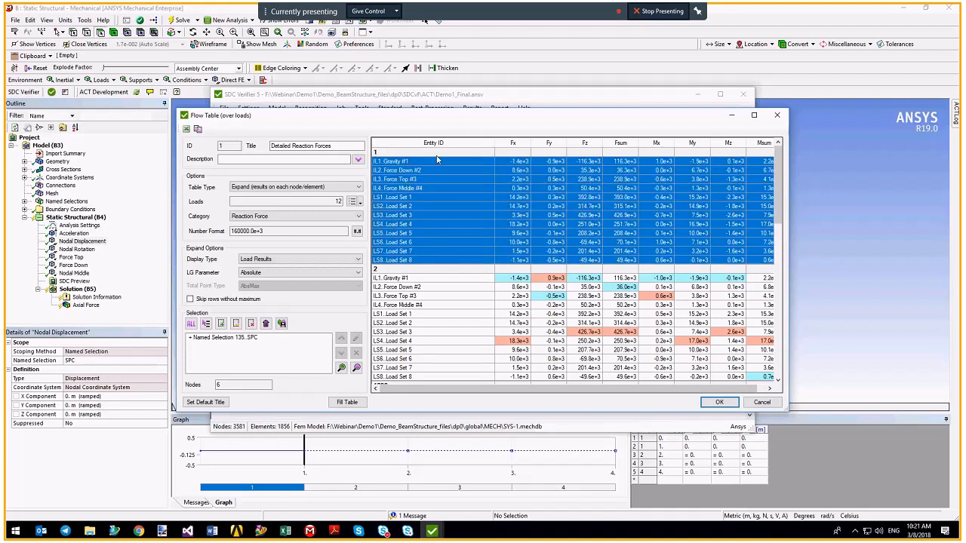
left_click(433, 206)
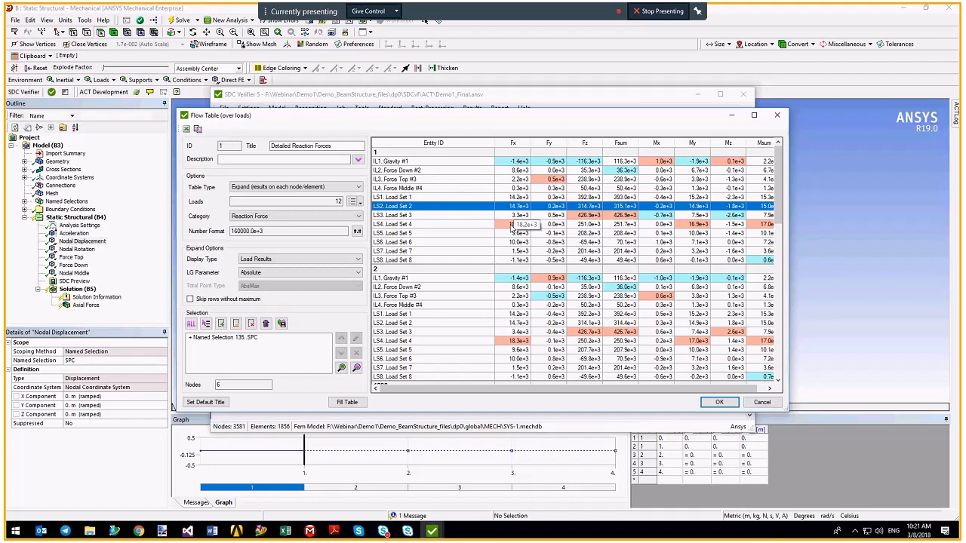
Refill the Detailed Reaction Forces table with 'Skip rows without maximum' enabled.
left_click_drag(780, 184, 744, 346)
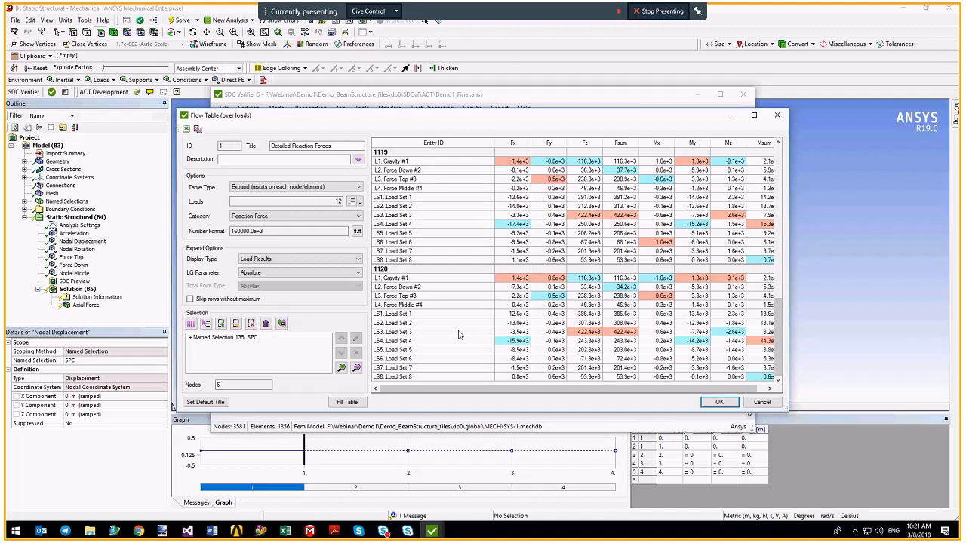
scroll(771, 236, "up", 2)
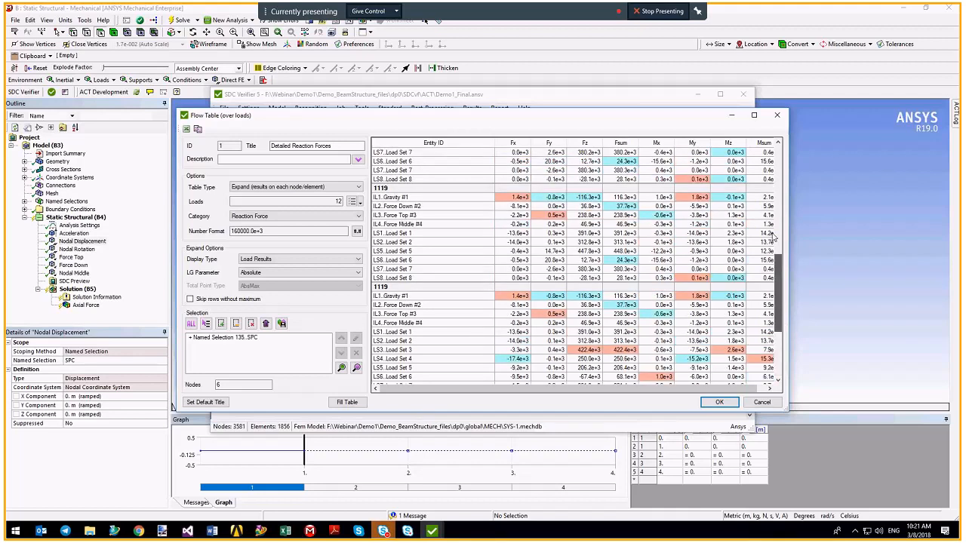
left_click_drag(773, 237, 770, 151)
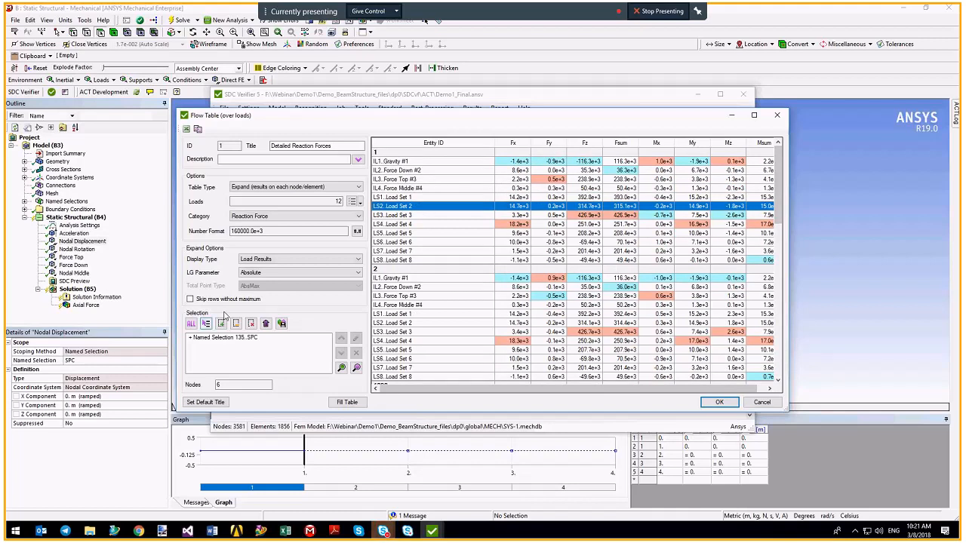
left_click(229, 300)
left_click(347, 402)
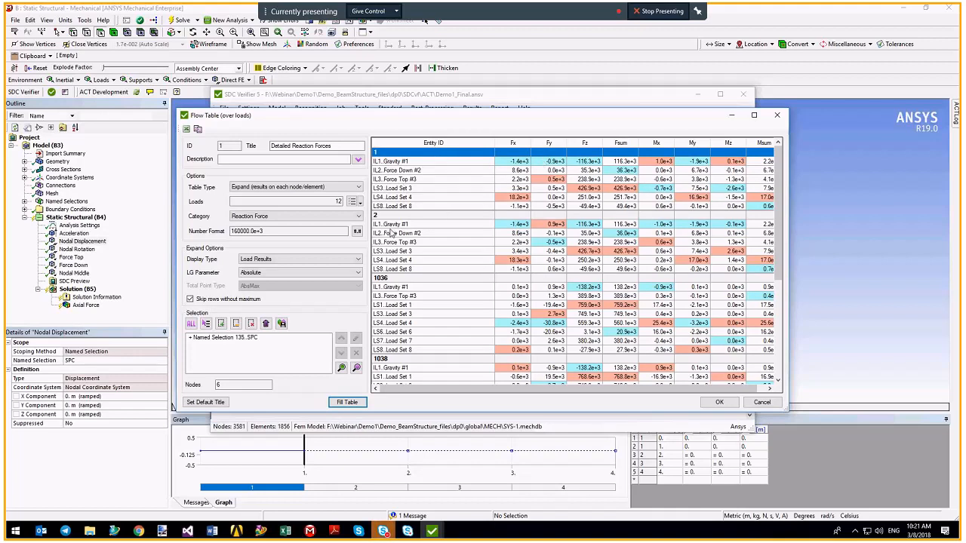
Keep Reaction Force as the category and save the Detailed Reaction Forces table.
left_click(344, 217)
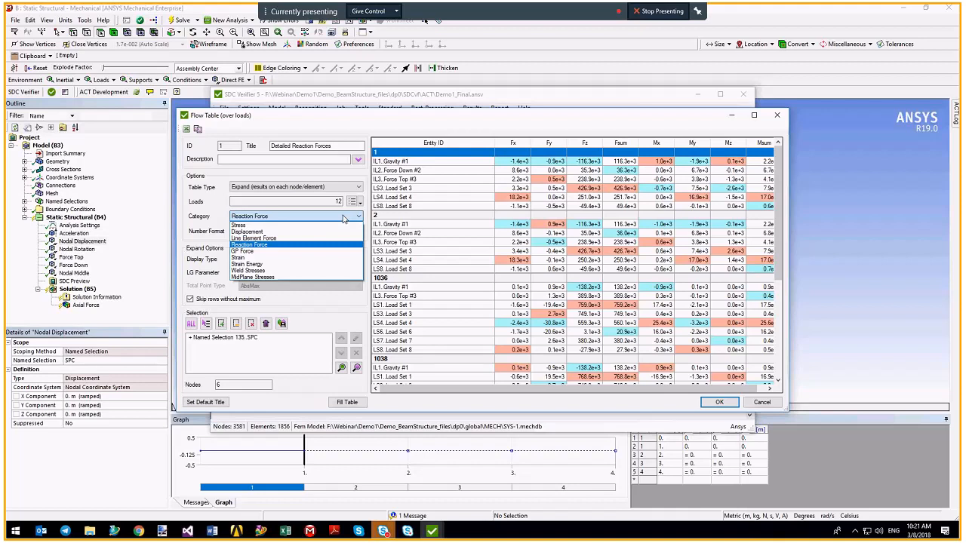
left_click(343, 217)
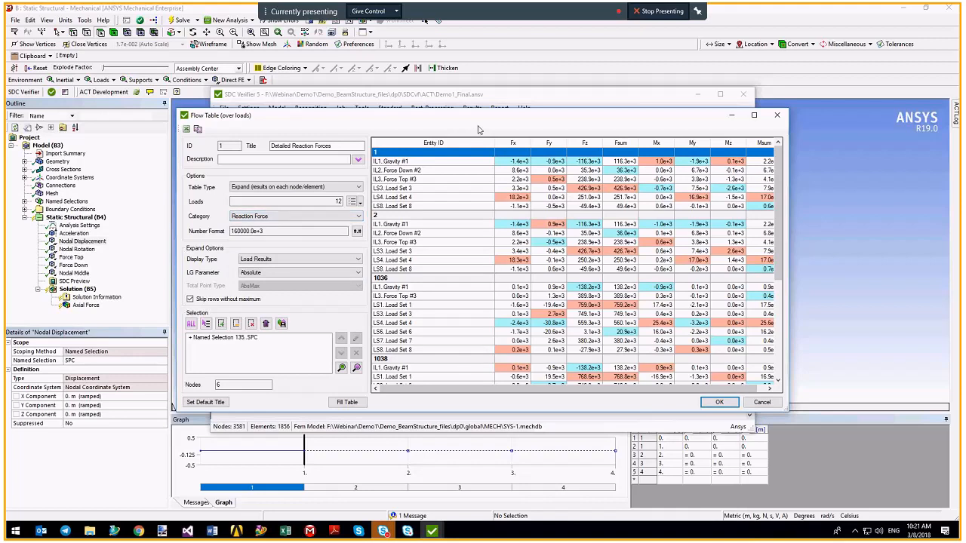
left_click(717, 403)
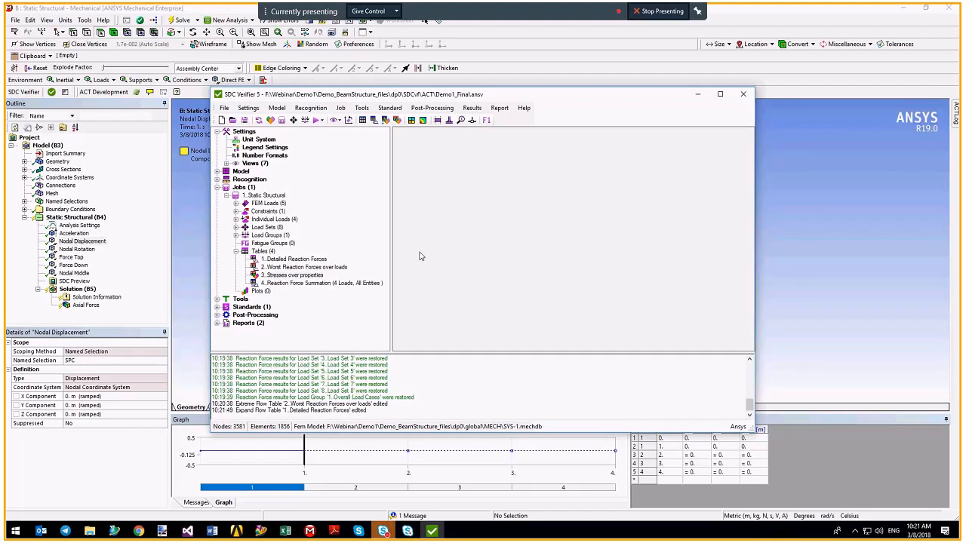
Fill the 'Stresses over properties' table for the Overall Load Cases group and close it.
double_click(280, 275)
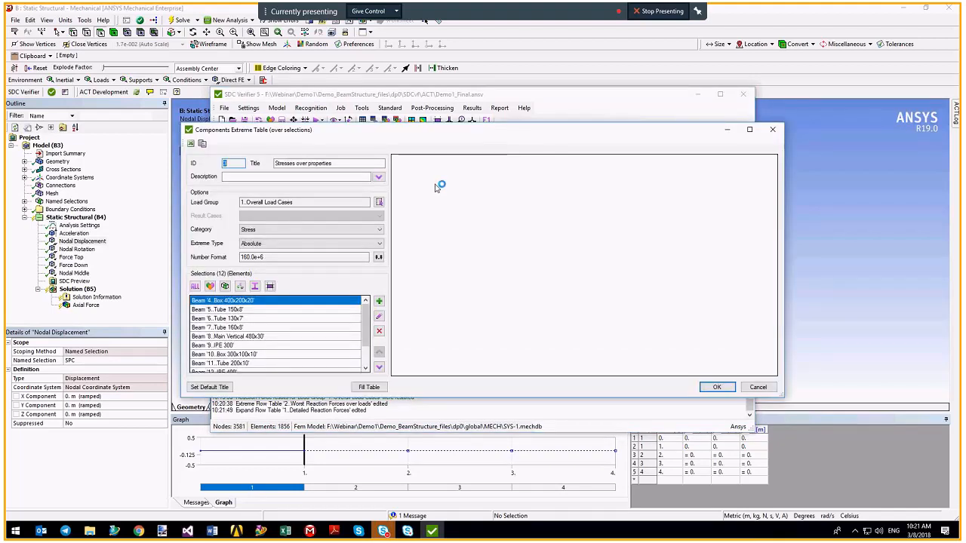
left_click(296, 202)
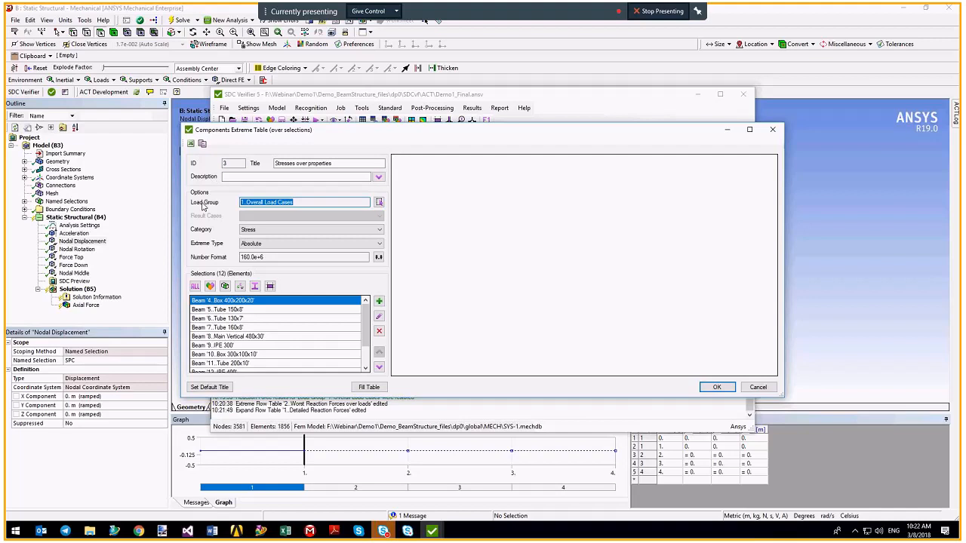
mouse_move(365, 335)
left_mouse_down()
mouse_move(365, 353)
mouse_move(366, 317)
left_mouse_up()
mouse_move(364, 322)
left_mouse_down()
mouse_move(363, 333)
mouse_move(363, 308)
left_mouse_up()
left_click(369, 388)
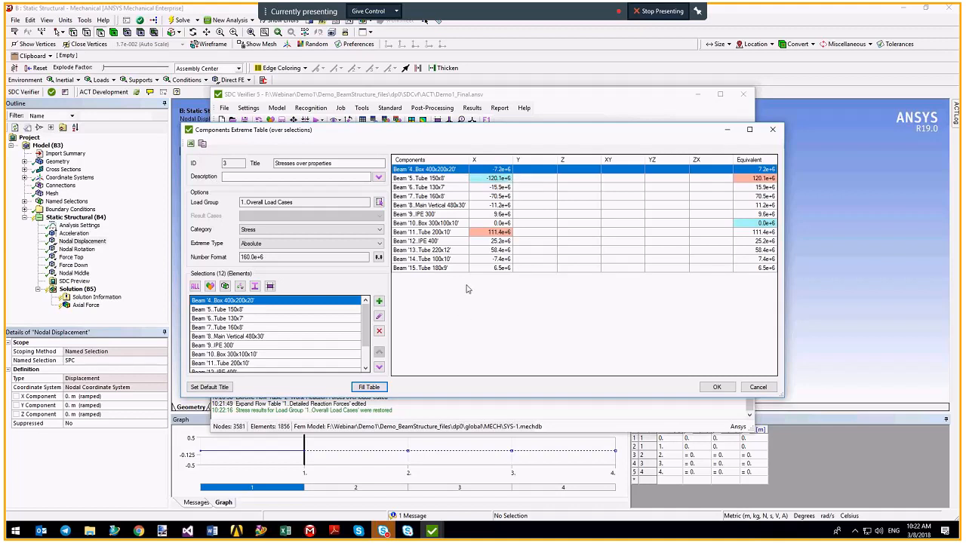
left_click(716, 386)
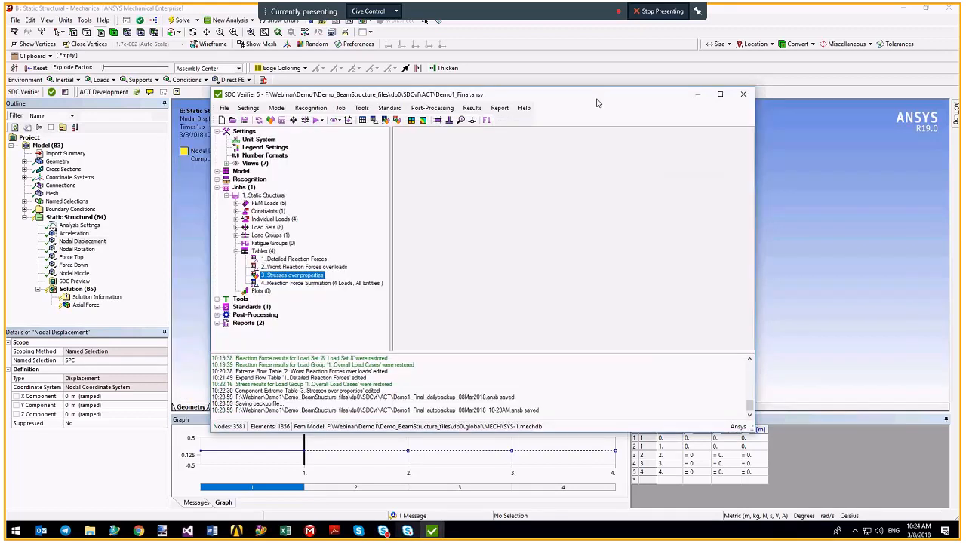
Create a criteria plot of equivalent stress for load group '1..Overall Load Cases' and plot it.
right_click(255, 294)
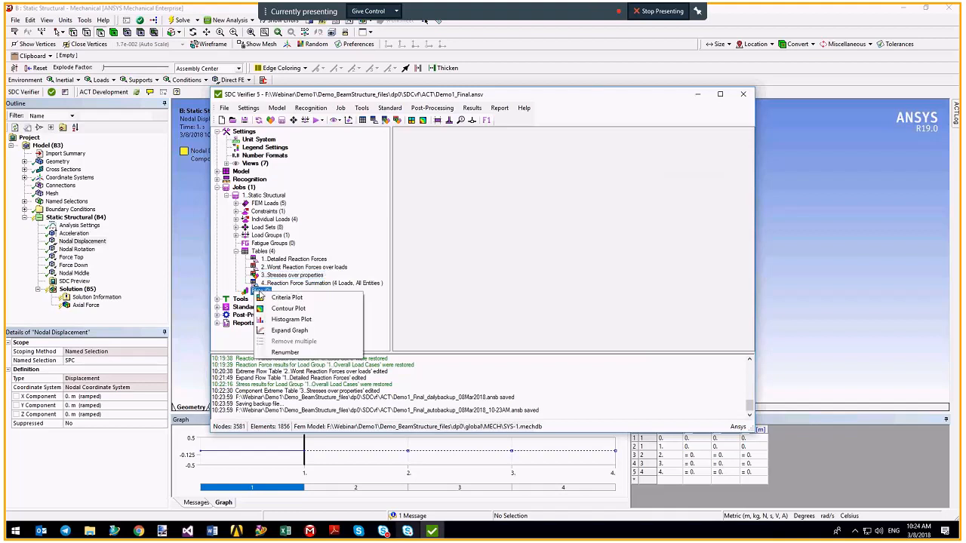
left_click(286, 298)
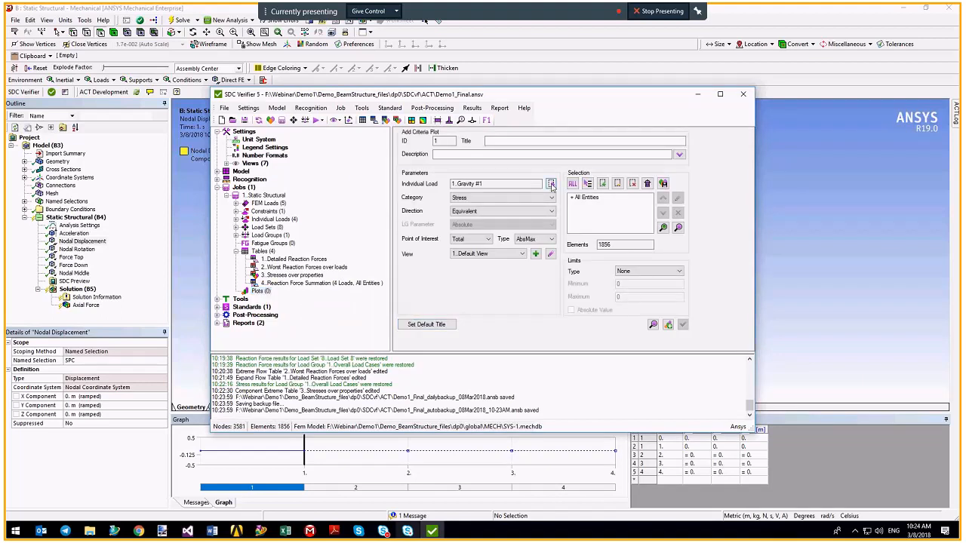
left_click(550, 183)
left_click(365, 232)
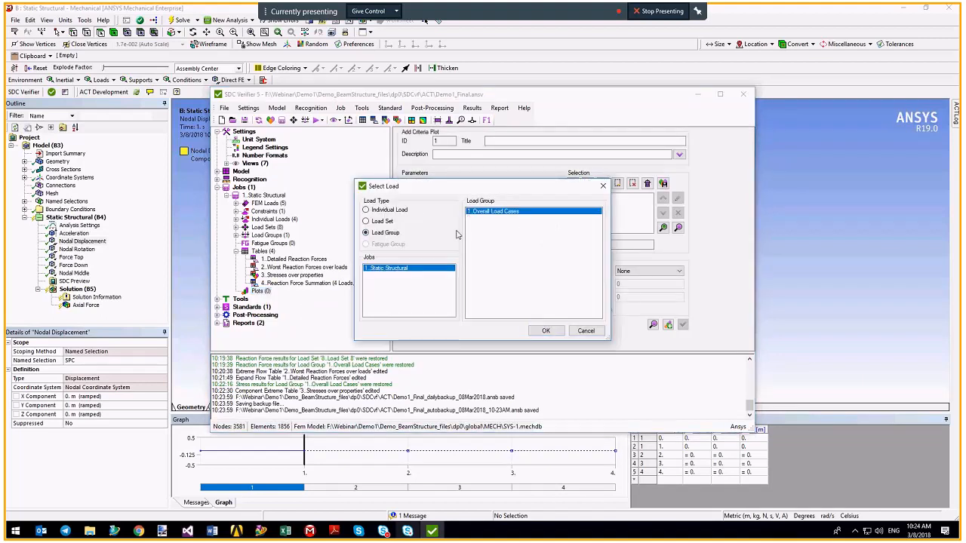
left_click(545, 330)
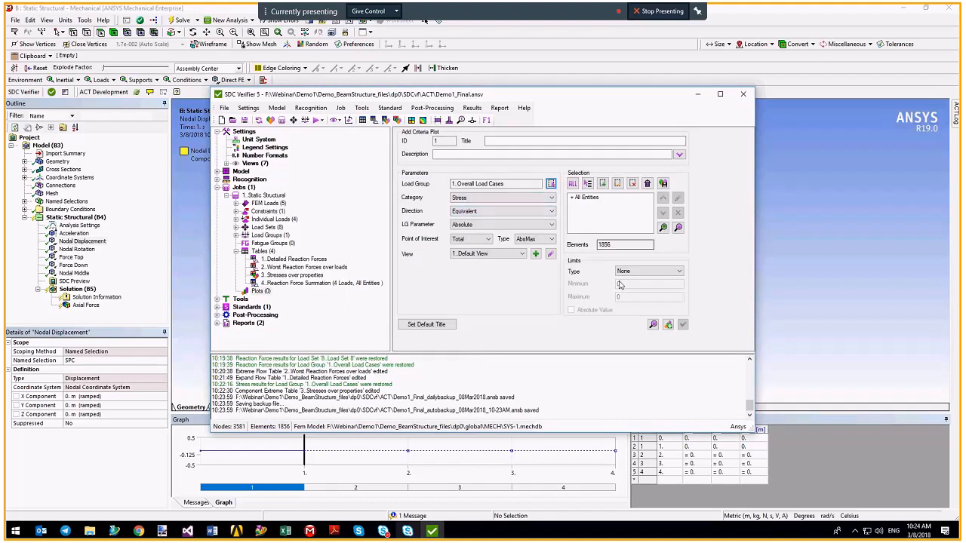
left_click(651, 325)
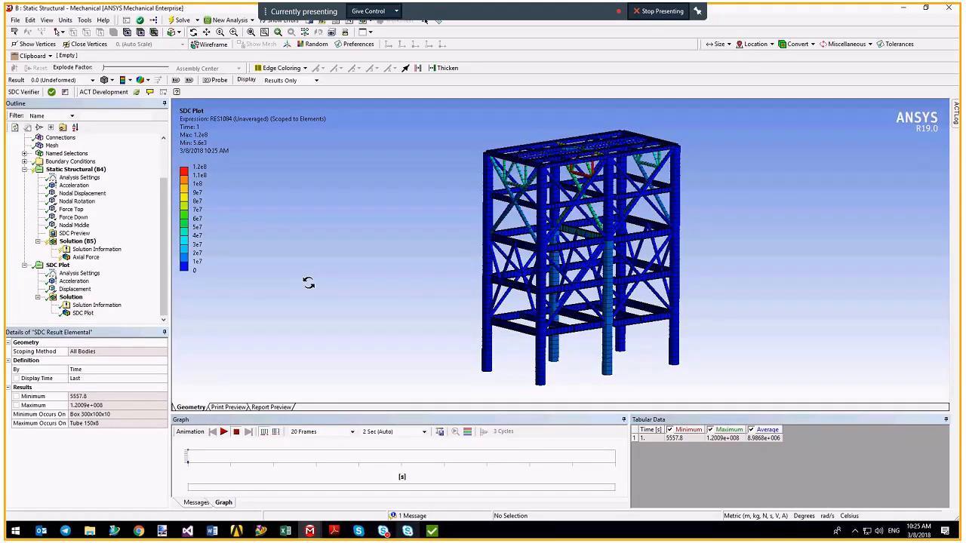
Turn off Thick Shells and Beams in Mechanical's View menu so beams draw as lines.
left_click(46, 19)
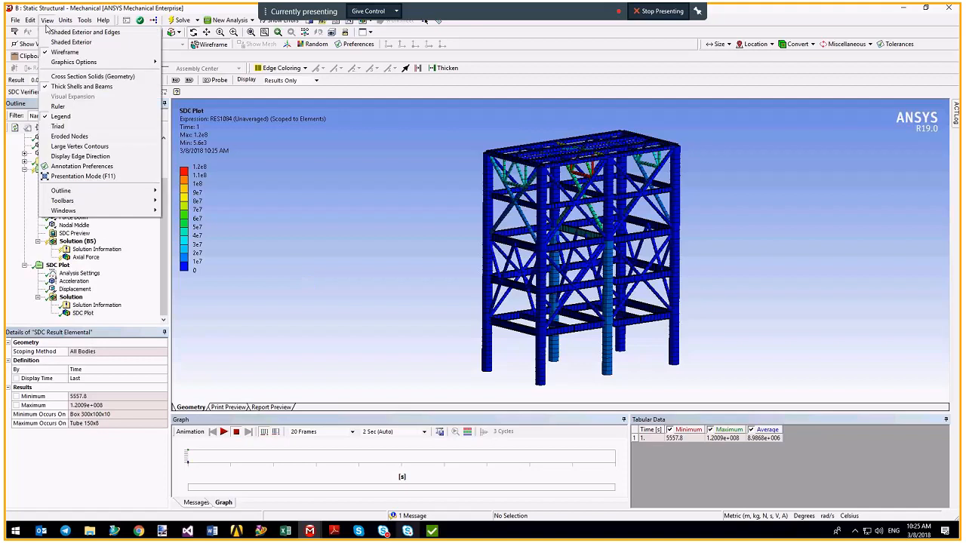
left_click(68, 86)
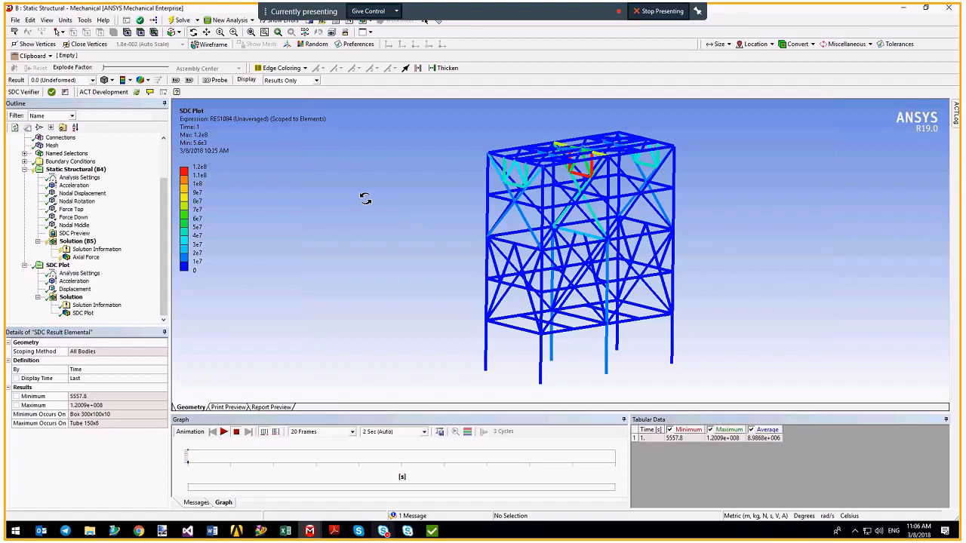
Switch back to SDC Verifier and open Recognition > Beam Member Finder.
mouse_move(432, 530)
left_click(430, 486)
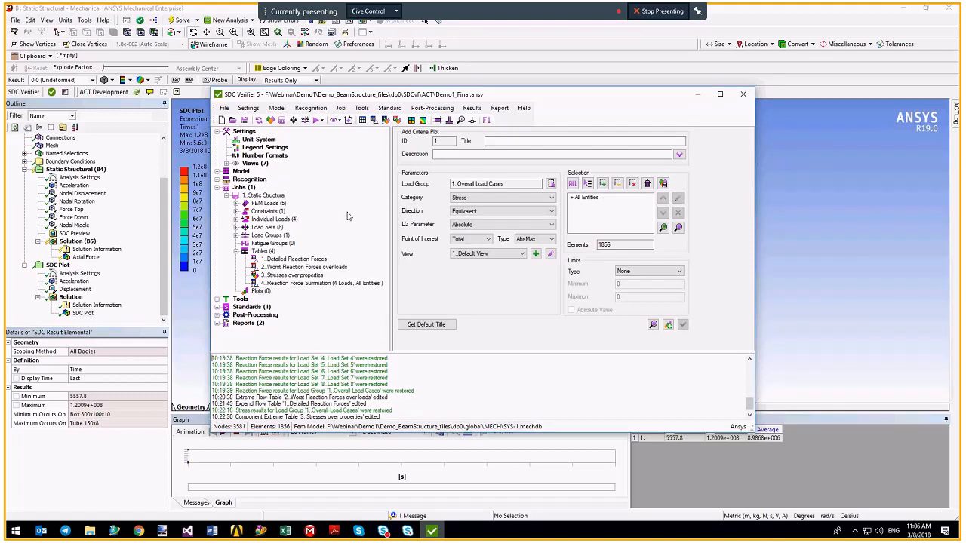
left_click(306, 109)
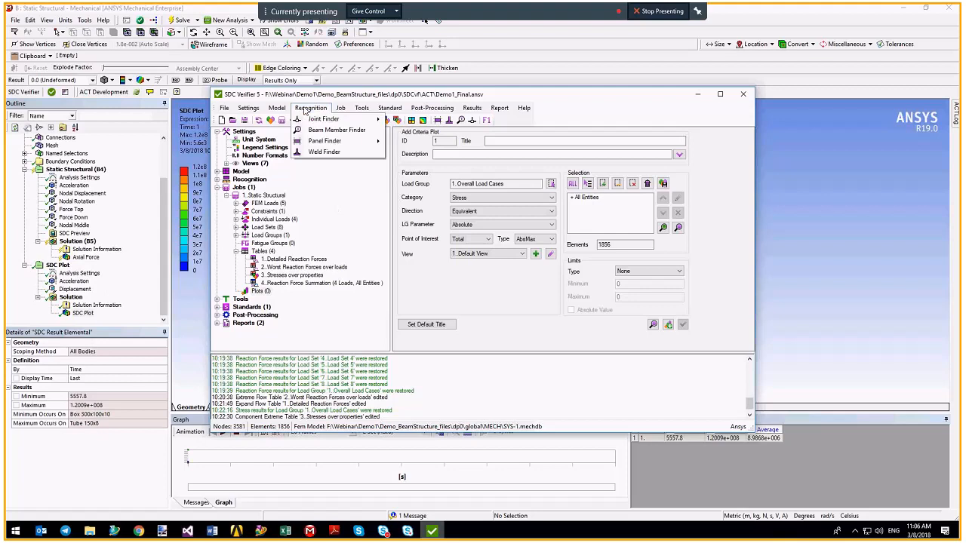
left_click(335, 131)
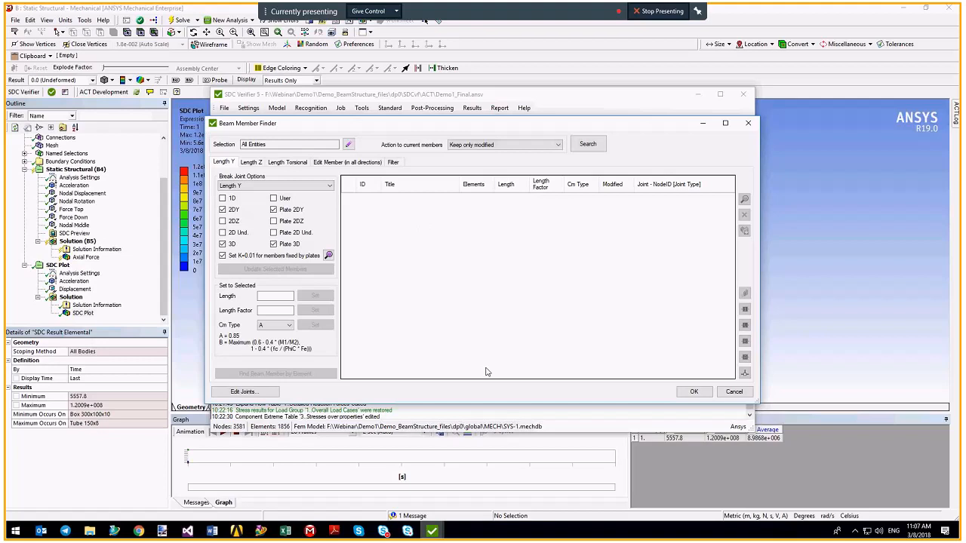
Search for beam members, select all of them, and plot them on the model.
left_click(594, 144)
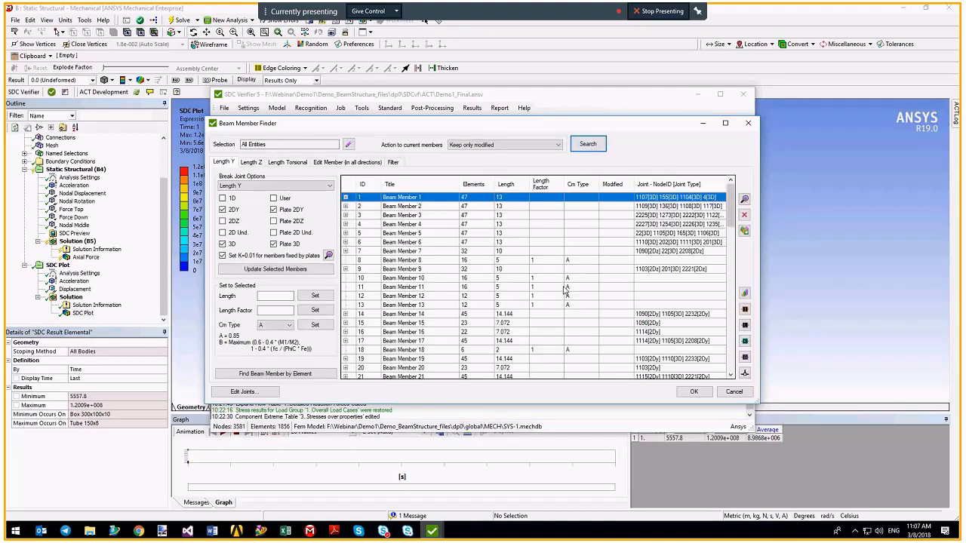
left_click(412, 243)
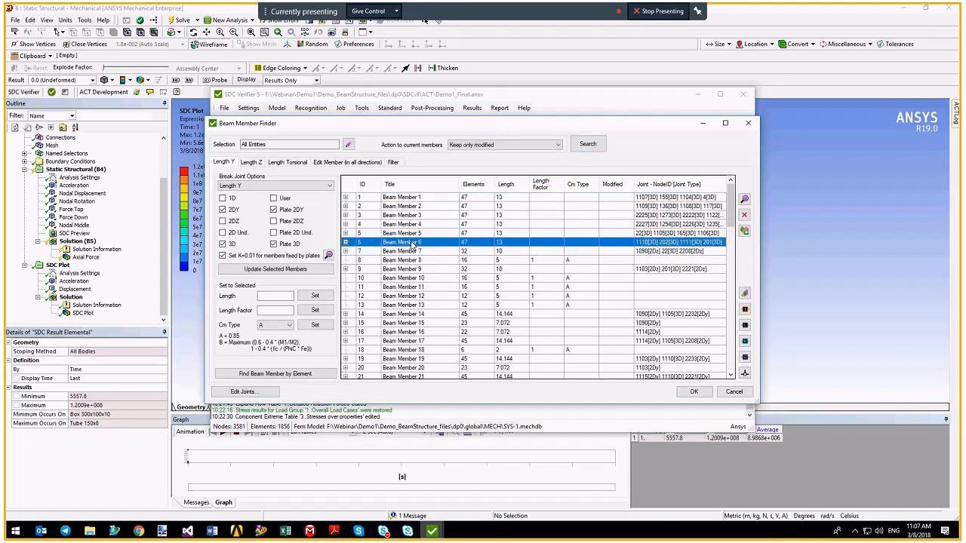
key("ctrl+a")
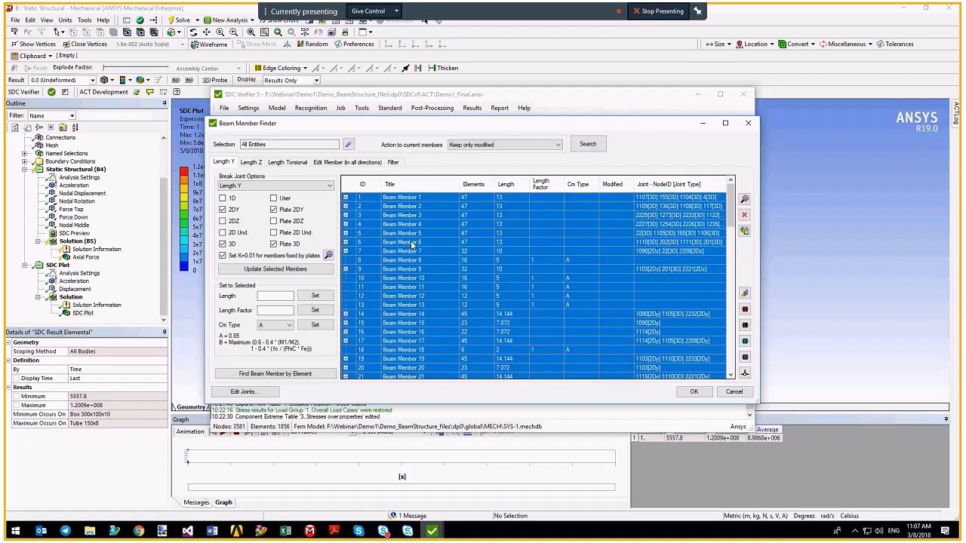
left_click(746, 326)
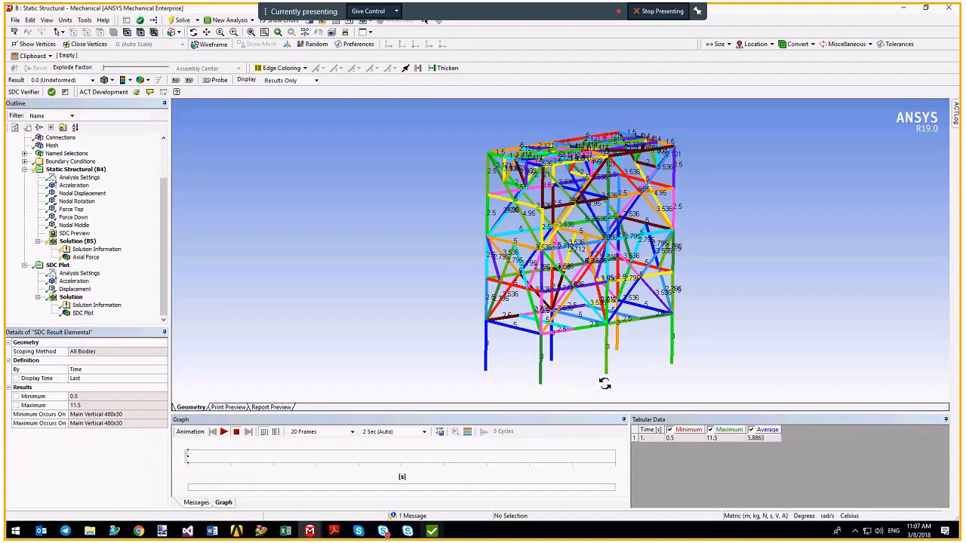
Zoom in and orbit the frame to read member length labels, then bring Beam Member Finder back.
middle_click(605, 383)
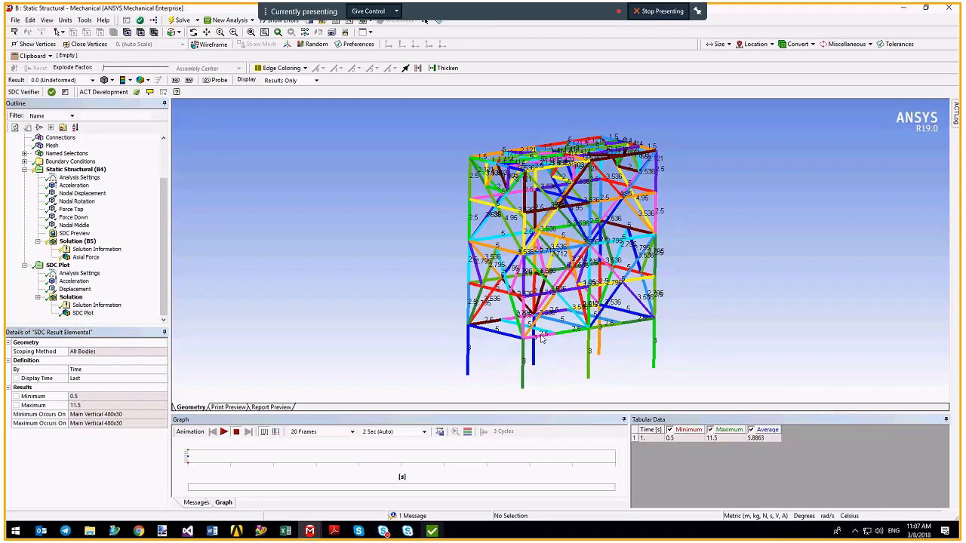
scroll(662, 254, "up", 5)
middle_click_drag(720, 267, 548, 240, "ctrl")
scroll(582, 247, "up", 2)
scroll(581, 248, "up", 3)
scroll(546, 274, "up", 1)
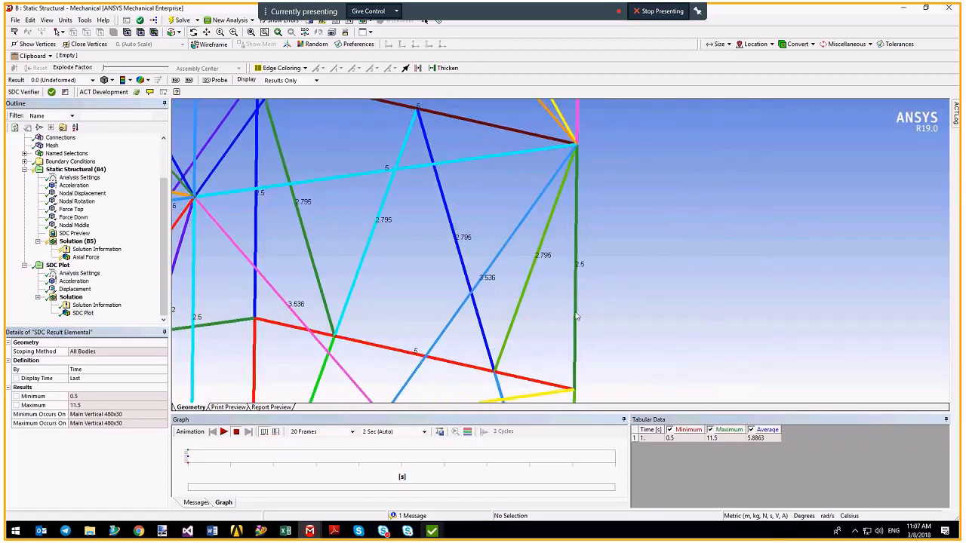
middle_click_drag(580, 286, 577, 176)
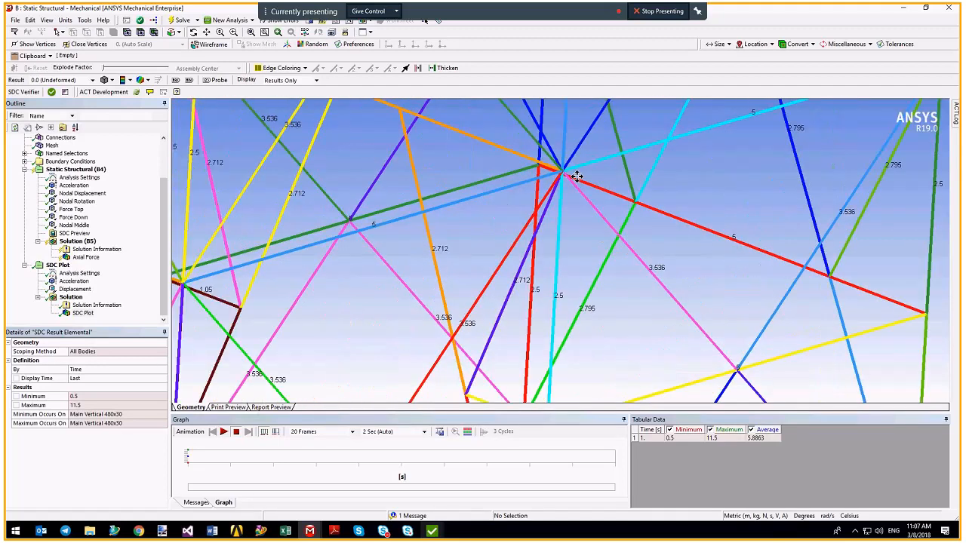
scroll(577, 176, "down", 10)
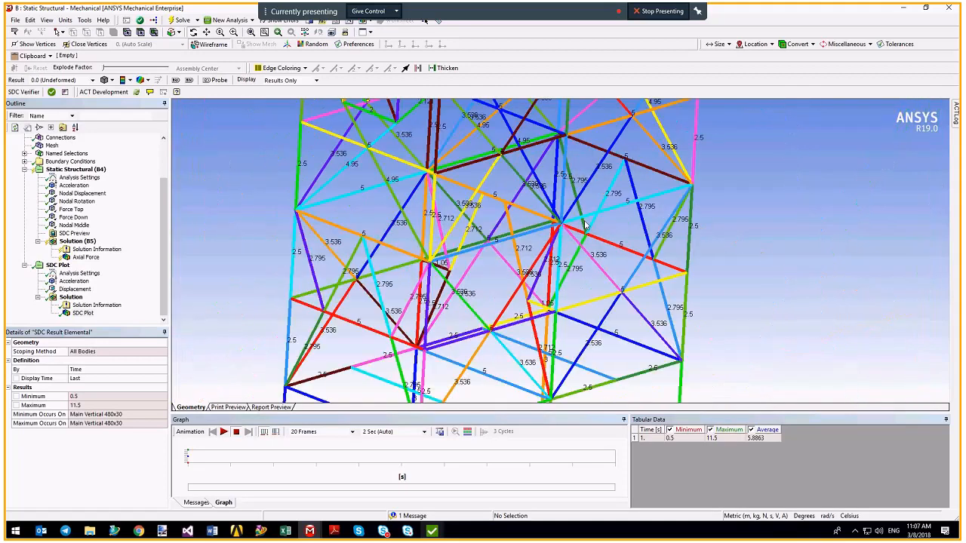
middle_click_drag(572, 280, 532, 318)
mouse_move(432, 530)
left_click(480, 485)
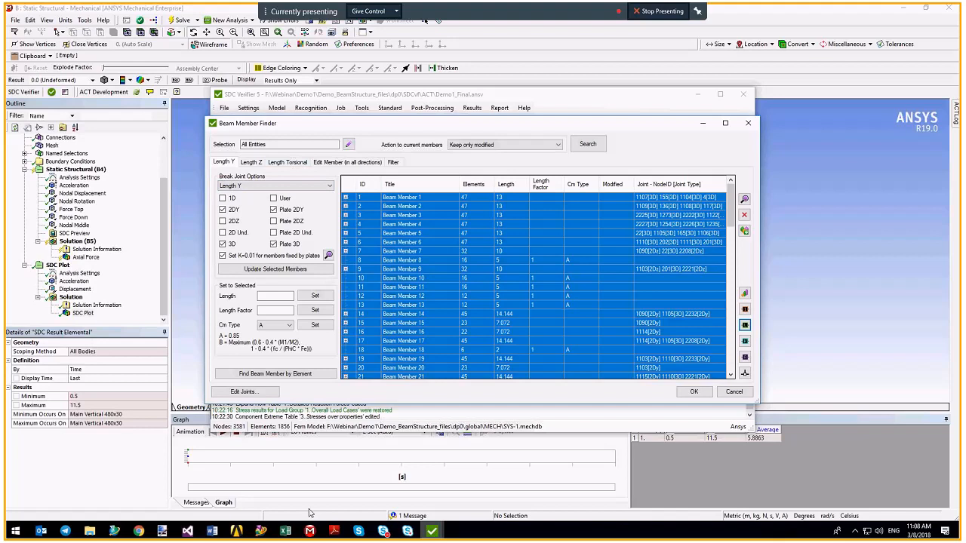
Read the Webinar_Demo1 slides from page 7 to 9, then return to Beam Member Finder.
mouse_move(334, 532)
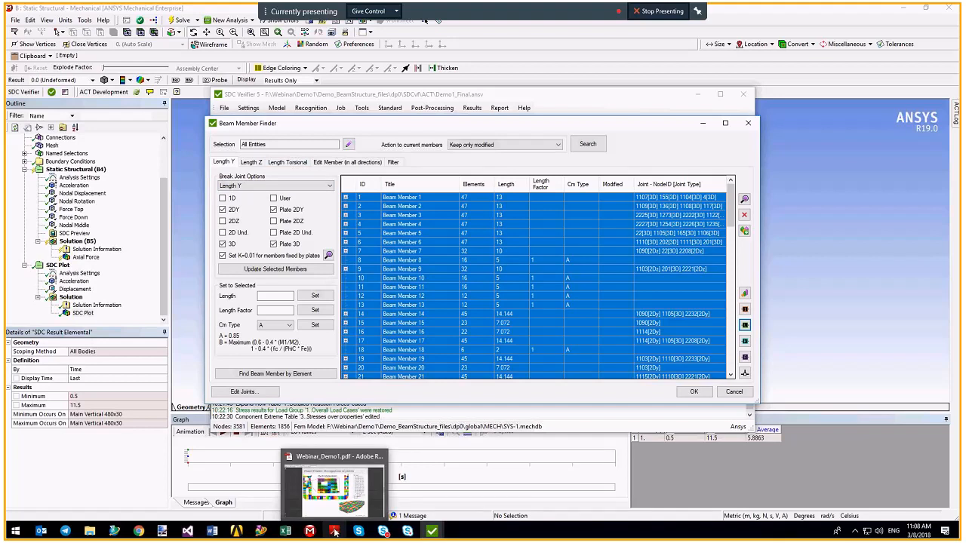
left_click(334, 533)
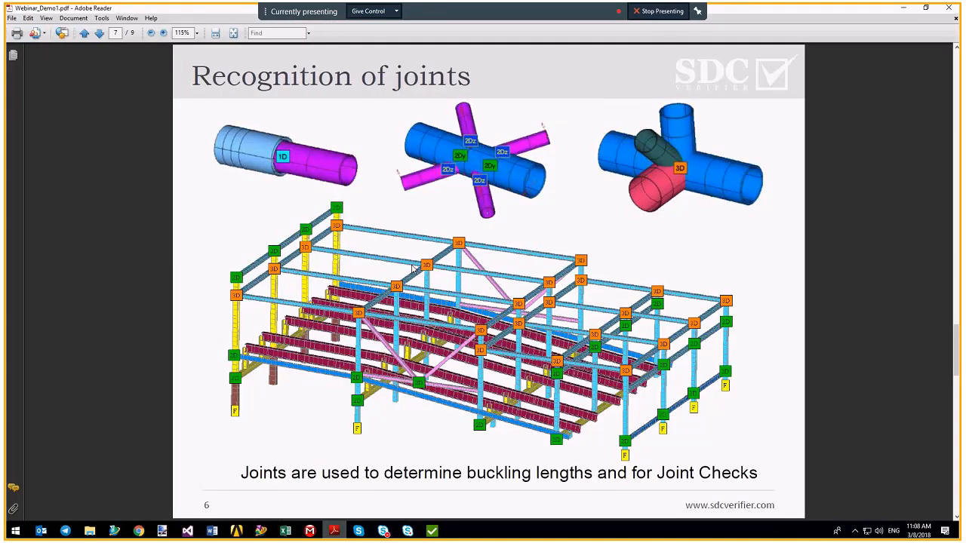
scroll(412, 268, "down", 2)
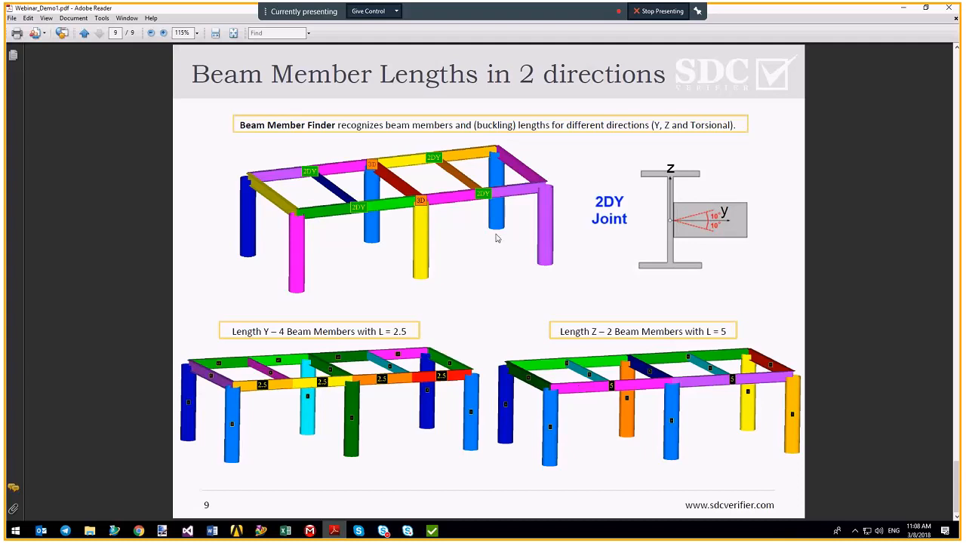
left_click(432, 532)
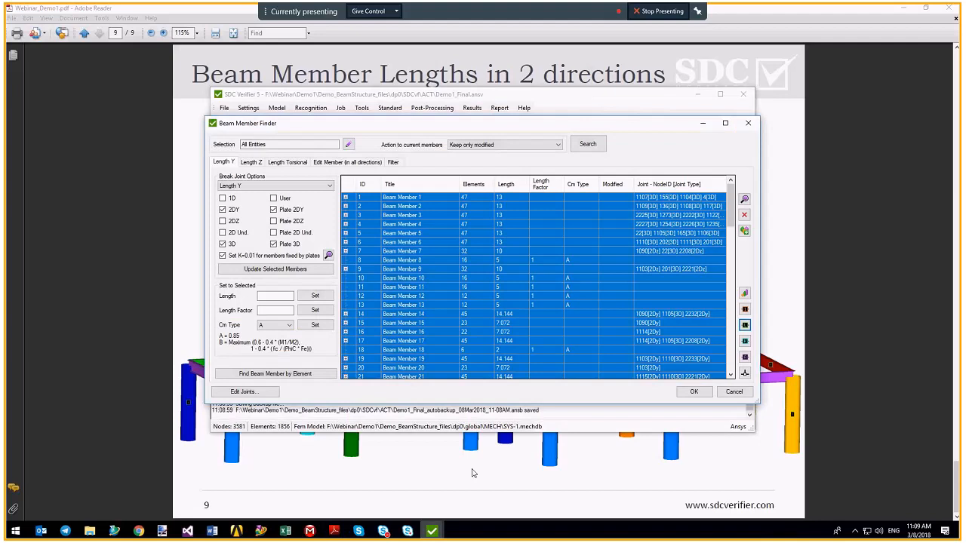
Expand Beam Member 9 (length 10) into Length Y sub-members 9.1 and 9.2, each 5.
left_click(405, 270)
left_click(346, 269)
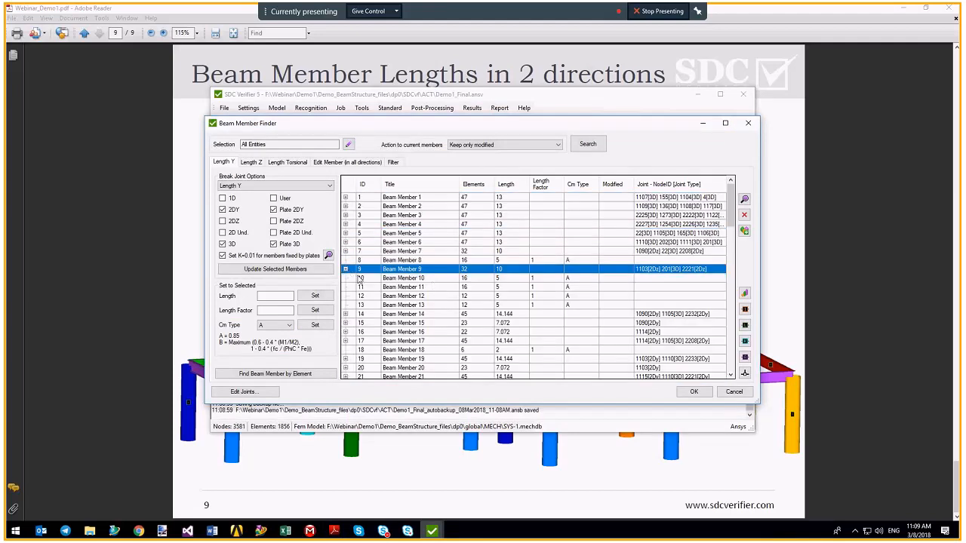
scroll(425, 301, "down", 2)
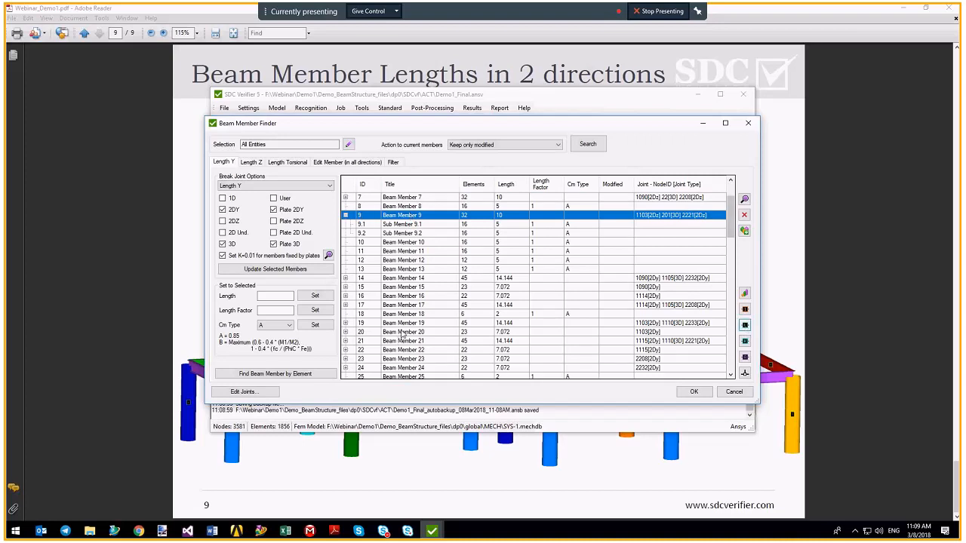
Orbit the frame in Mechanical to a near front-on view of the highlighted beam.
key("alt+Tab")
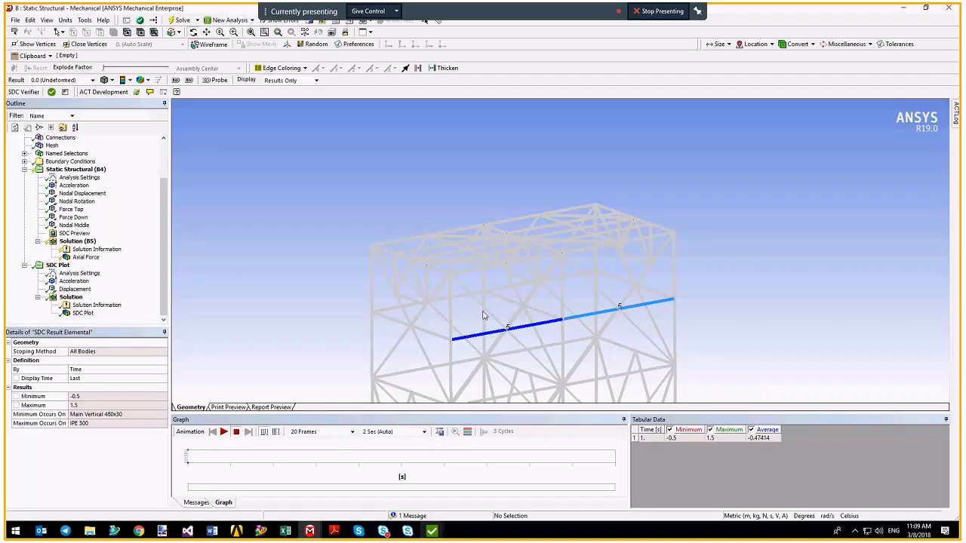
left_click_drag(492, 332, 430, 227)
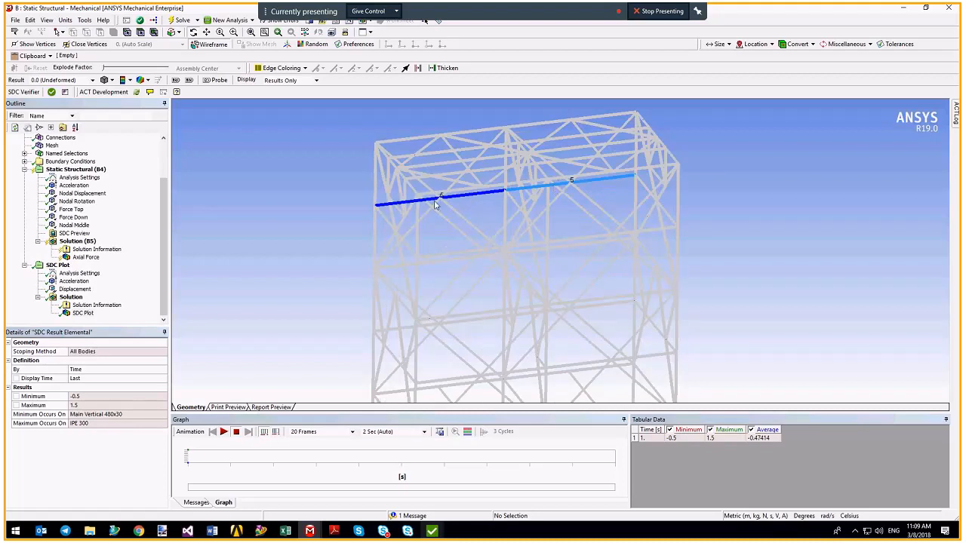
left_click_drag(462, 214, 417, 280)
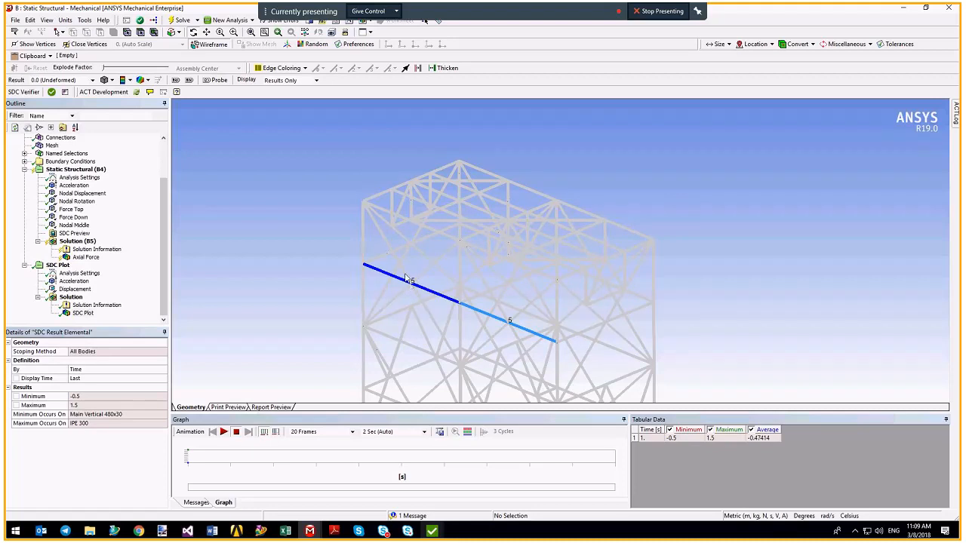
left_click_drag(425, 309, 395, 244)
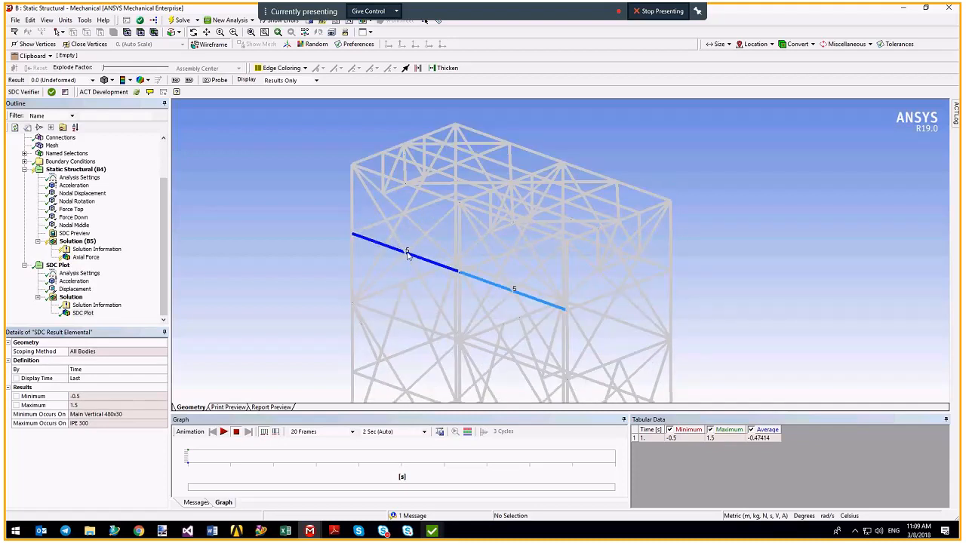
left_click(431, 531)
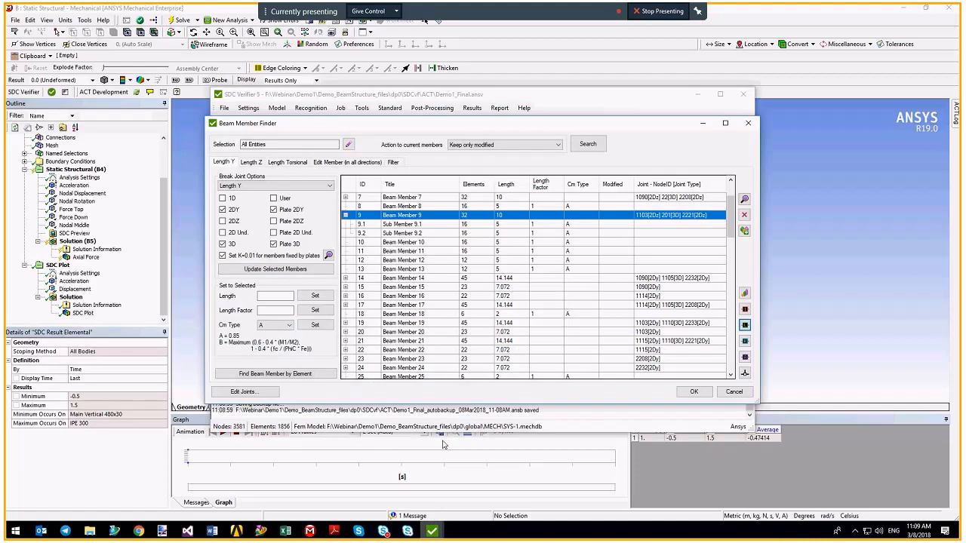
Under Length Z, expand Beam Member 9 into four 2.5 sub-members, 9.1–9.4.
left_click(251, 162)
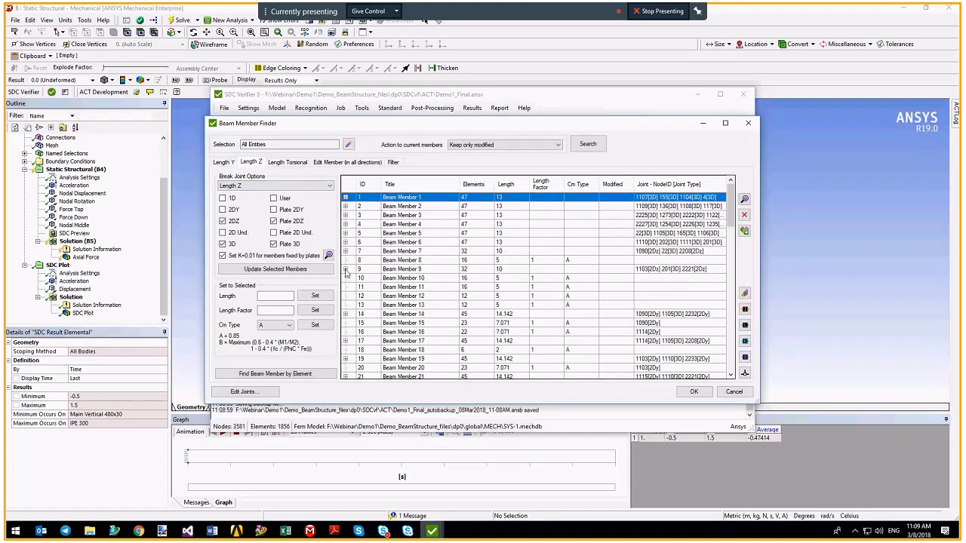
left_click(345, 269)
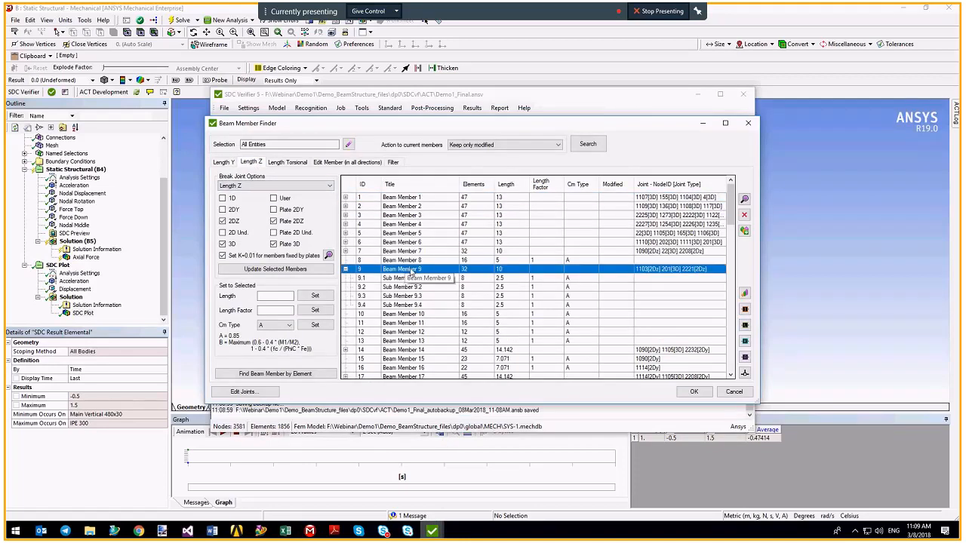
left_click(411, 278)
left_click(415, 305, "shift")
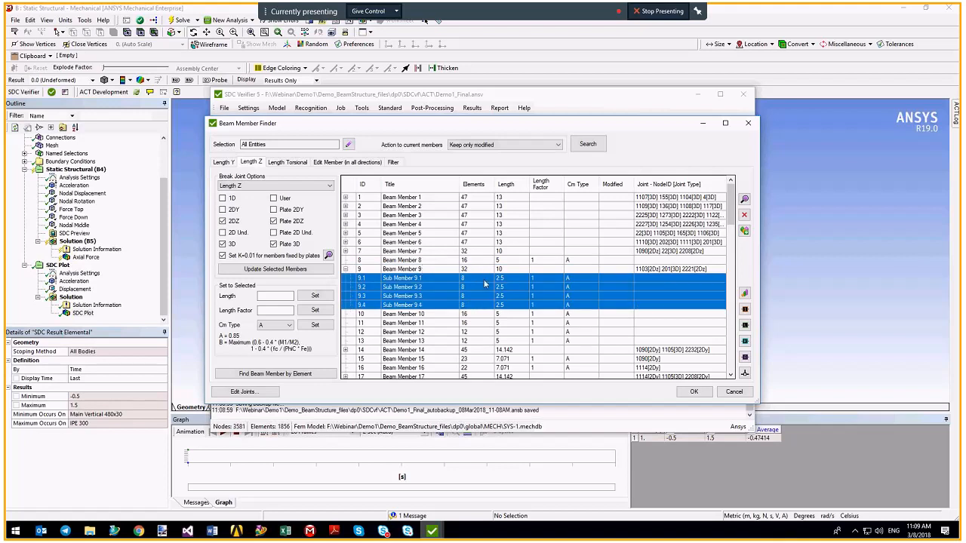
left_click(425, 269)
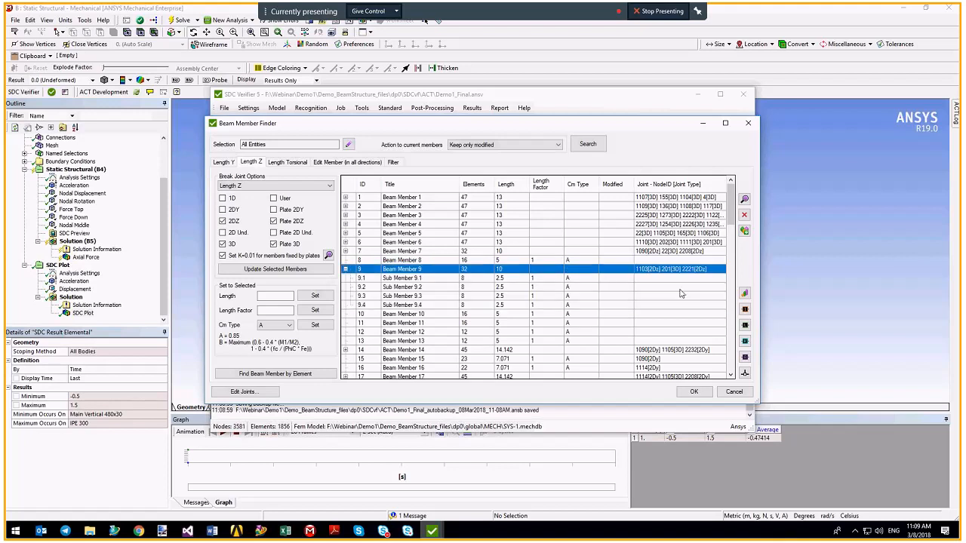
Plot Beam Member 9 on the frame and orbit to see its four 2.5 segments.
left_click(745, 309)
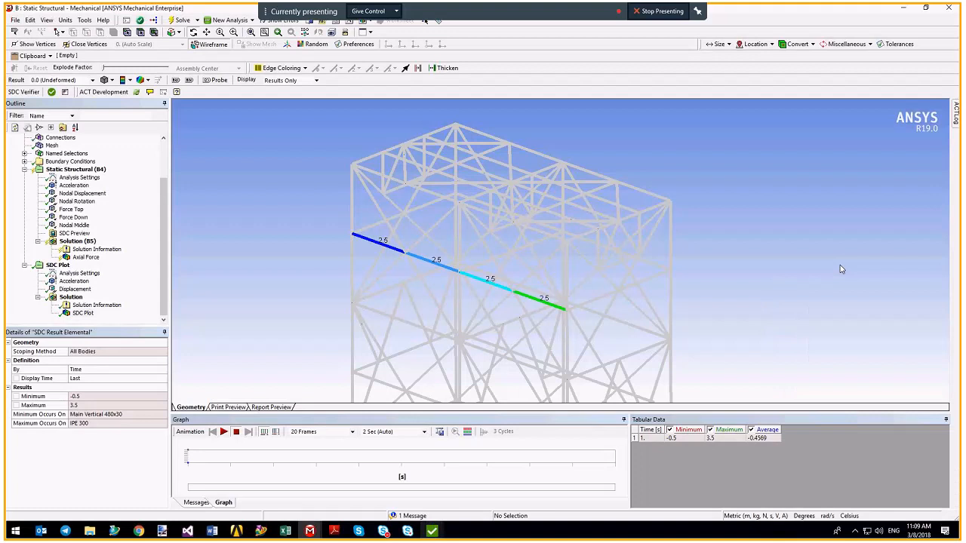
middle_click_drag(375, 263, 402, 248)
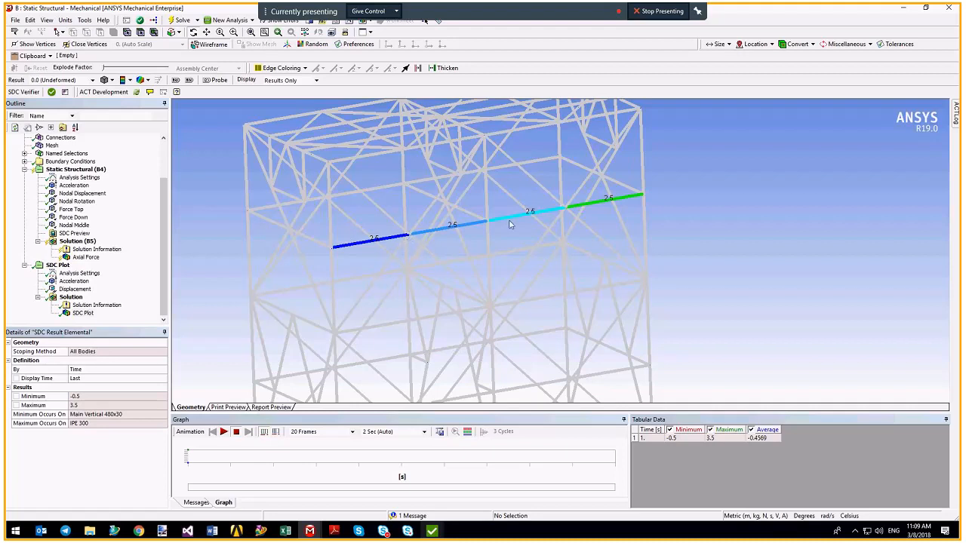
middle_click_drag(566, 209, 405, 267)
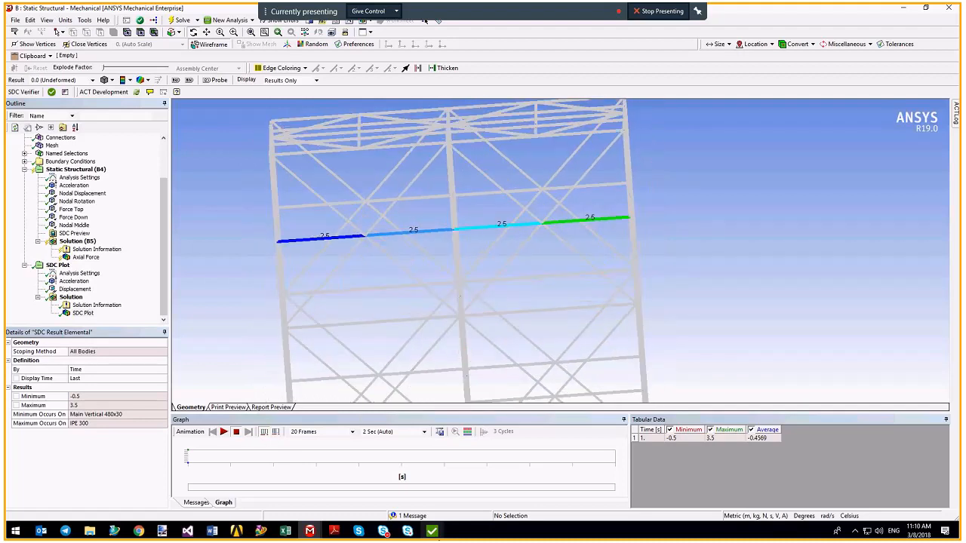
left_click(433, 532)
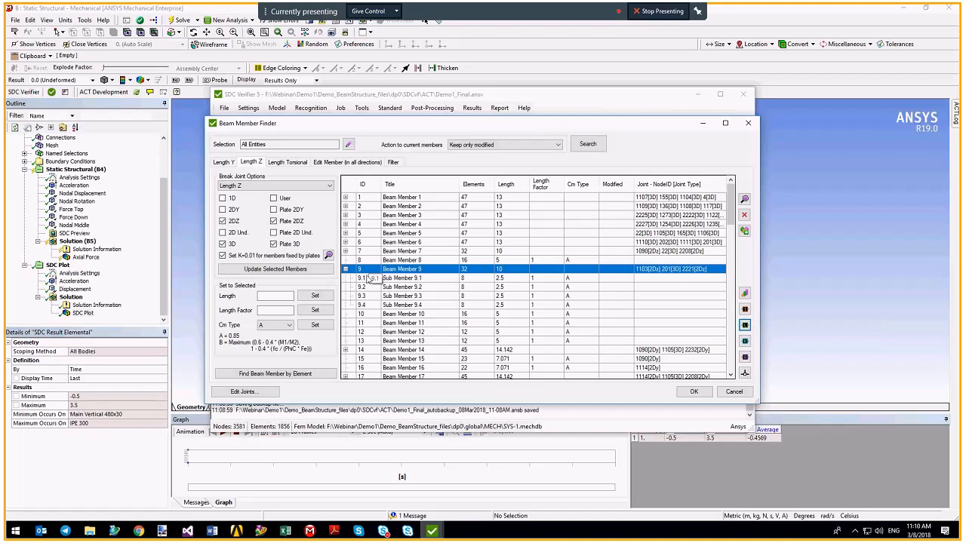
Plot sub-member IDs 9.1–9.4 on the frame, viewing it from the front and above.
left_click(744, 311)
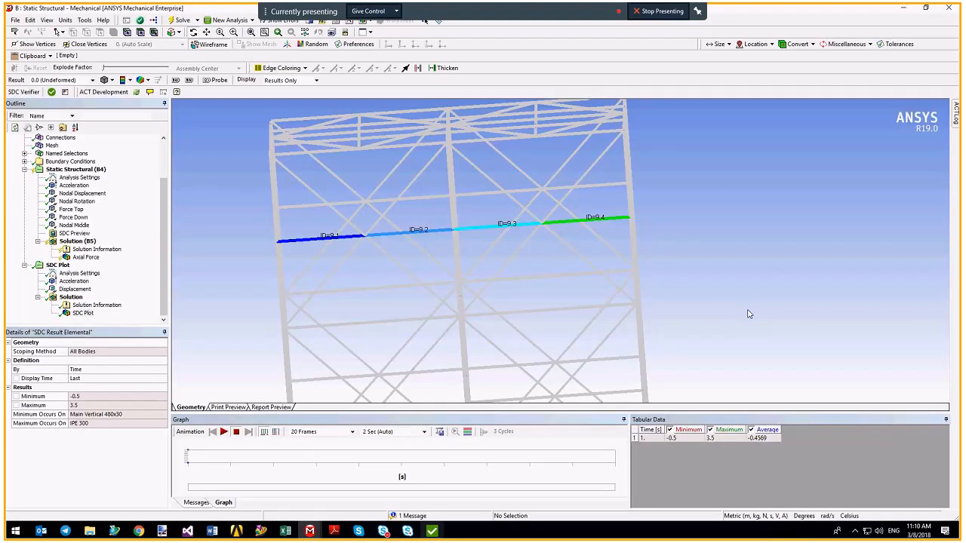
middle_click_drag(749, 314, 354, 212)
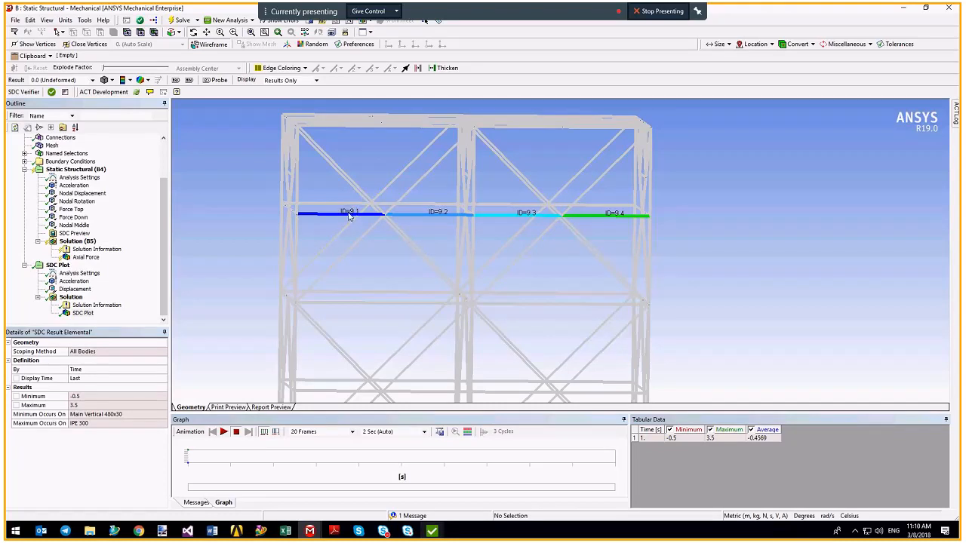
middle_click_drag(440, 257, 419, 263)
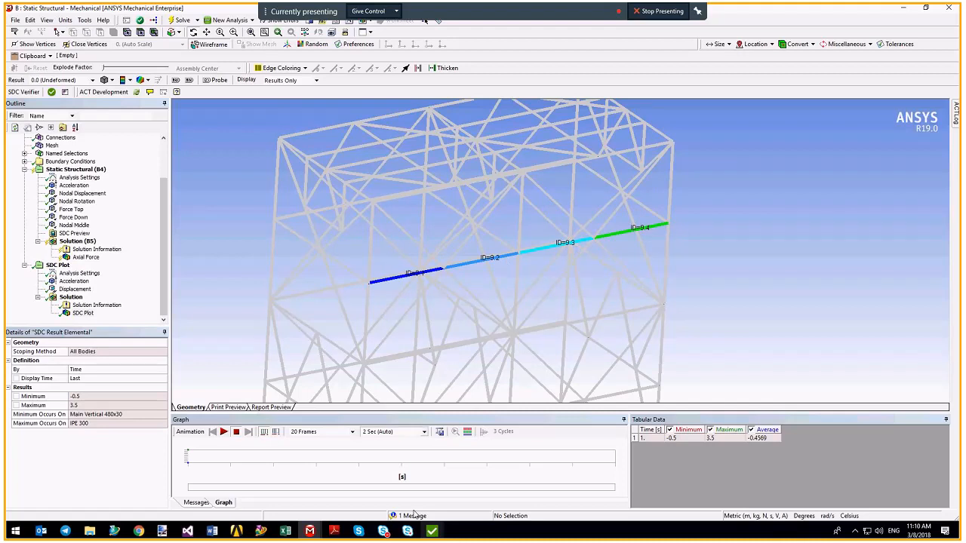
mouse_move(483, 448)
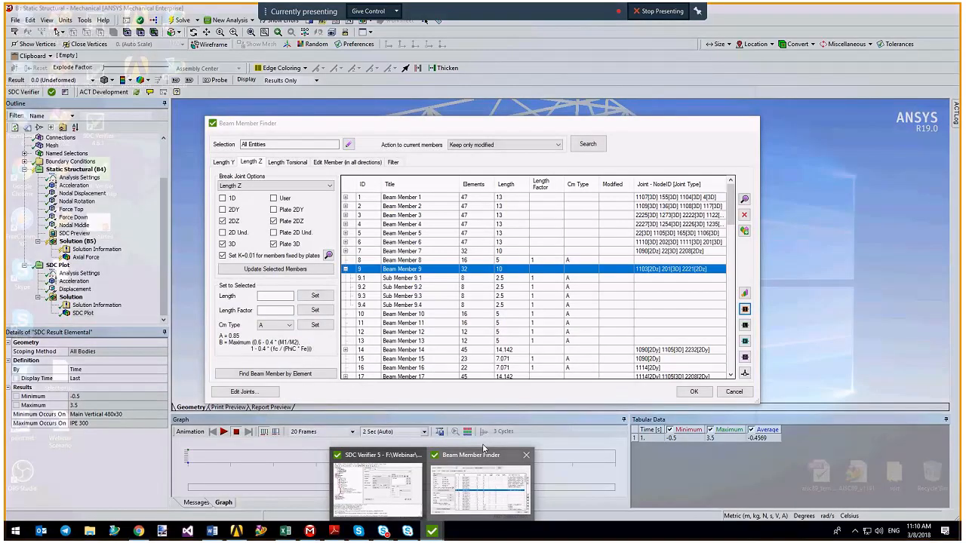
Set the Length Z of Sub Members 7.1–7.4 to 2.4.
left_click(482, 449)
scroll(443, 273, "down", 1)
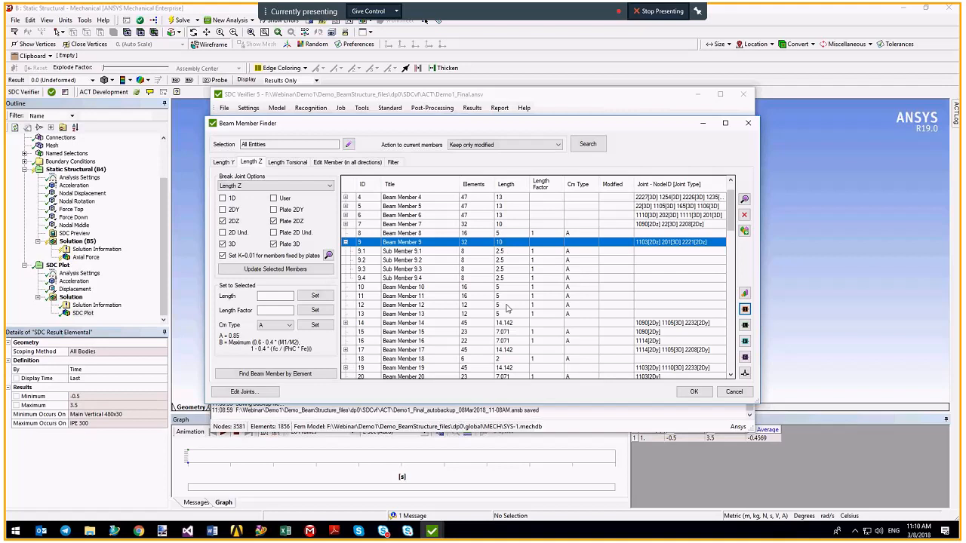
left_click(274, 296)
left_click(345, 224)
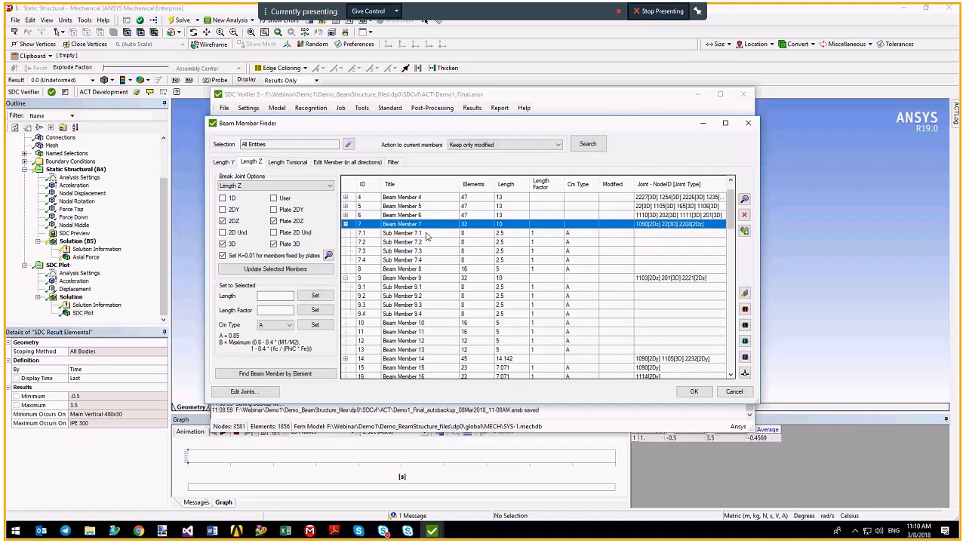
left_click_drag(426, 234, 424, 259)
left_click(273, 296)
type("2.4")
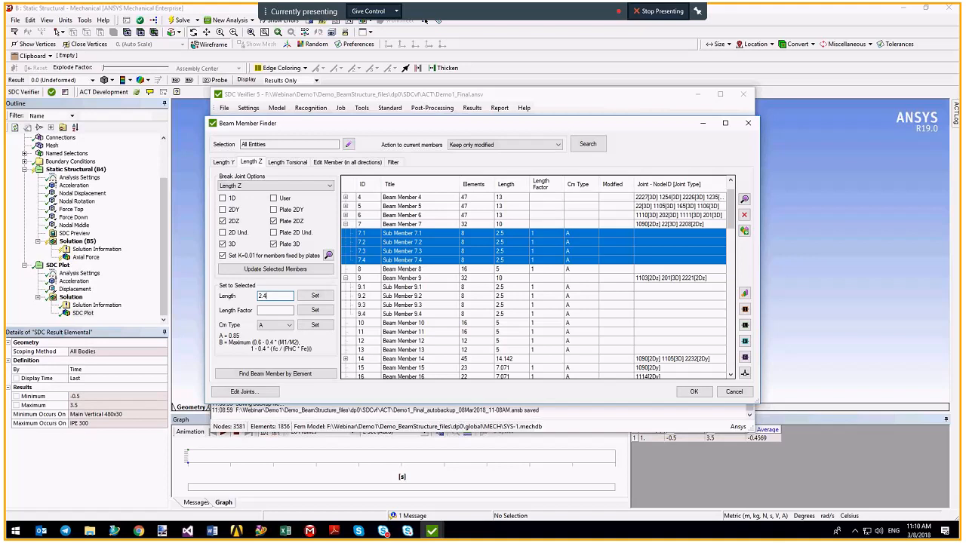
left_click(315, 296)
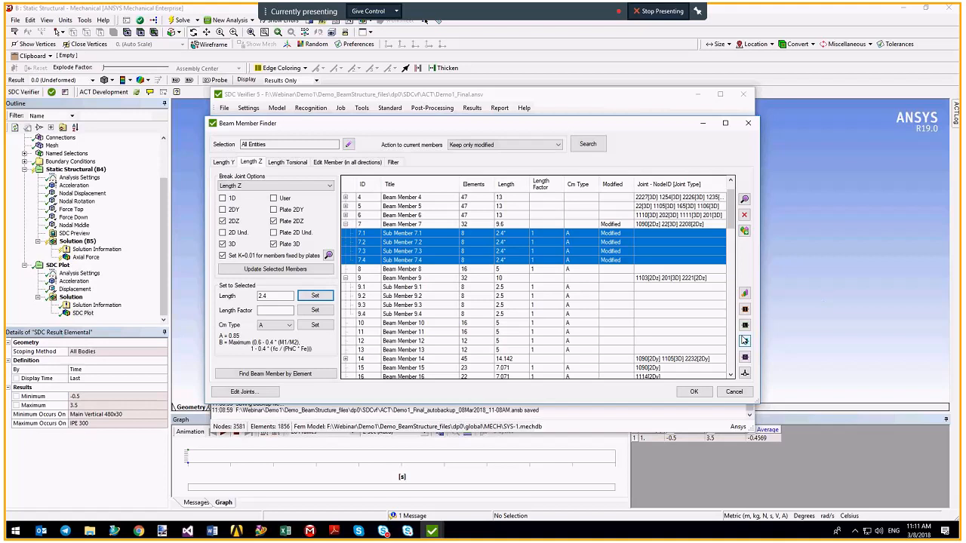
Select Beam Member 7 and inspect its 2.4 segments on the model.
left_click(447, 226)
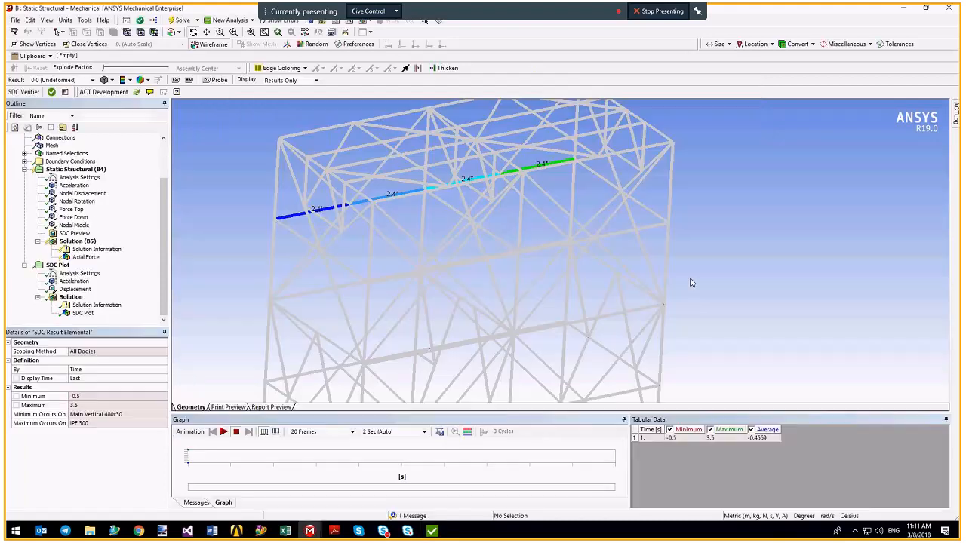
middle_click_drag(690, 281, 343, 204)
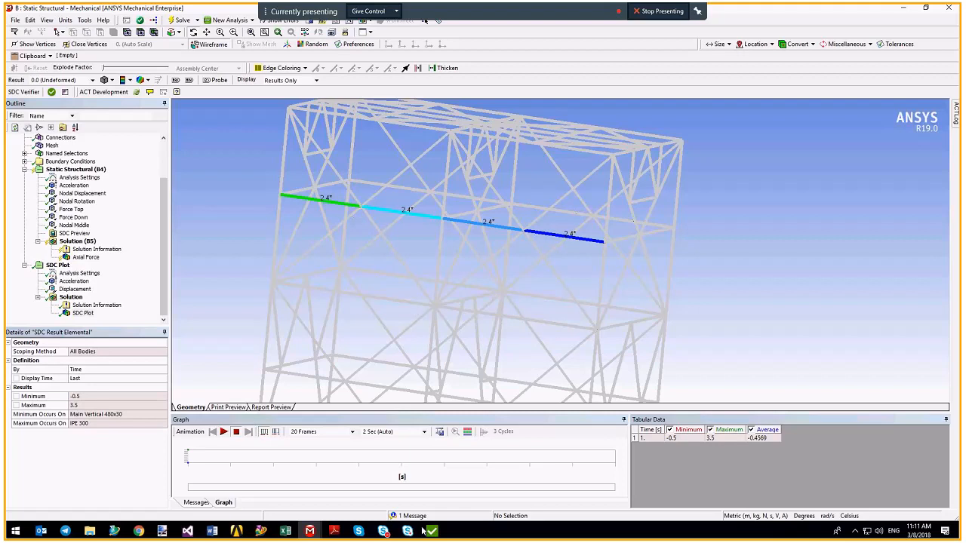
mouse_move(433, 533)
left_click(460, 483)
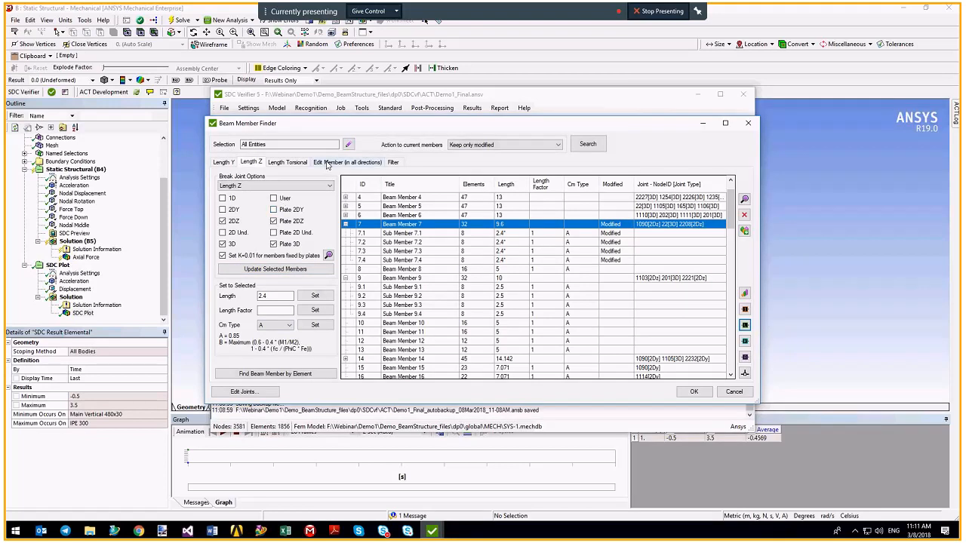
For Beam Member 9 in Edit Member, untick Z at joints 1103, 201 and 2221, then reselect it under Length Z.
left_click(328, 164)
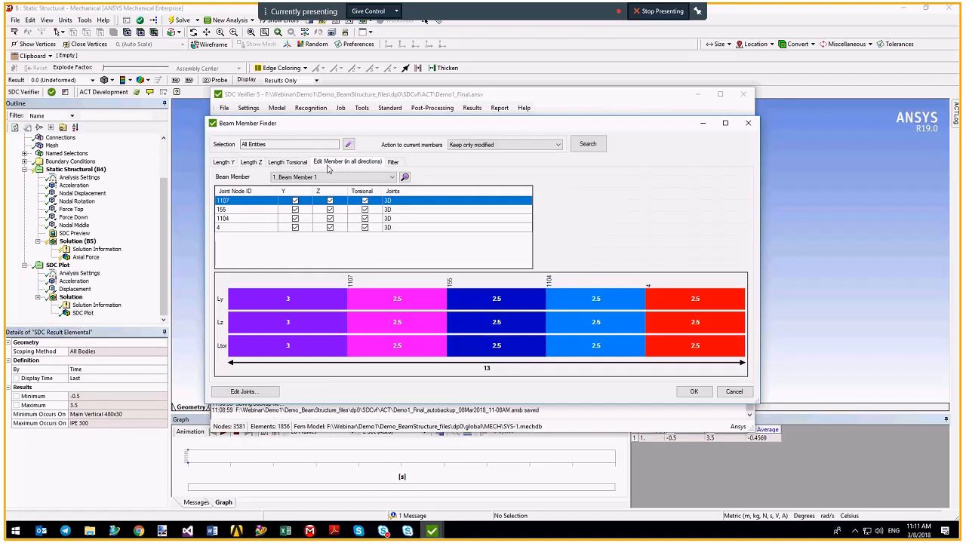
left_click(385, 177)
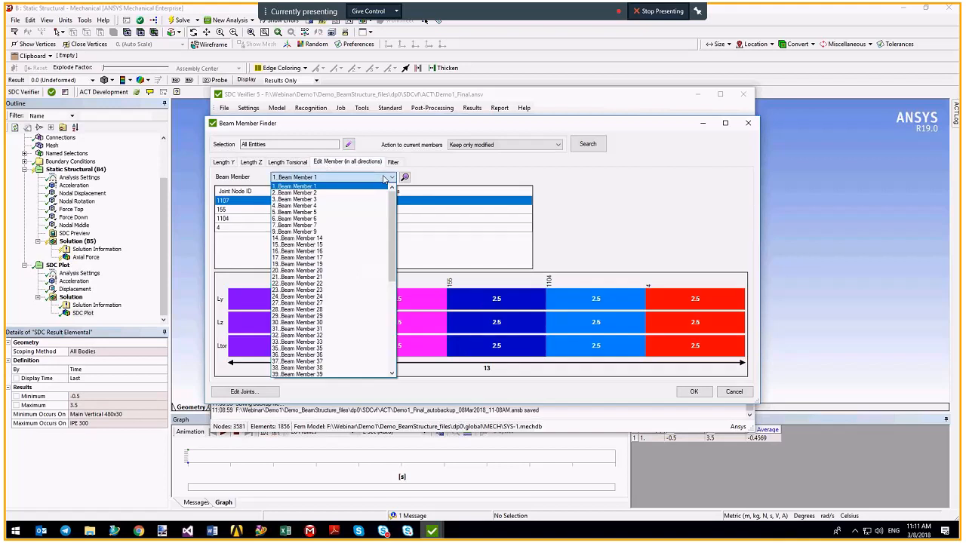
left_click(310, 232)
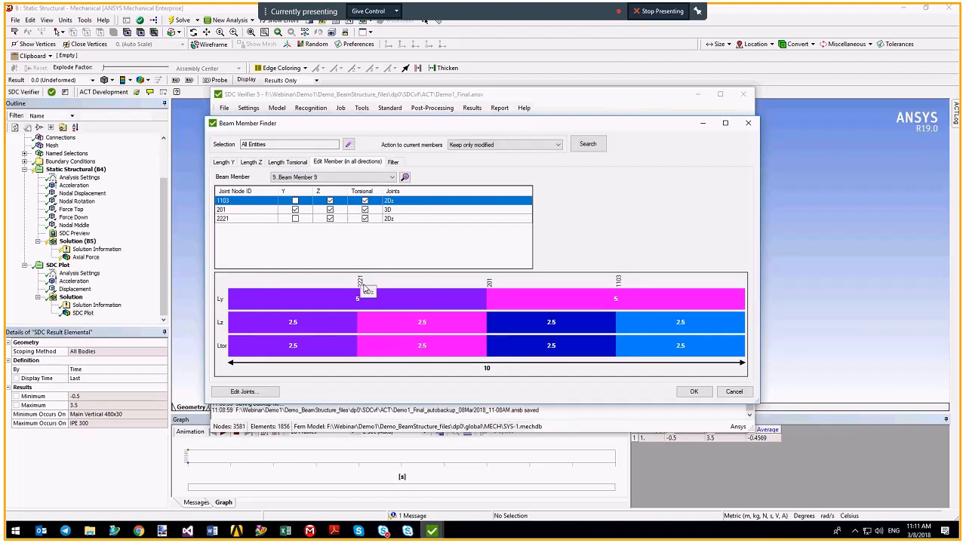
mouse_move(361, 288)
left_click(330, 202)
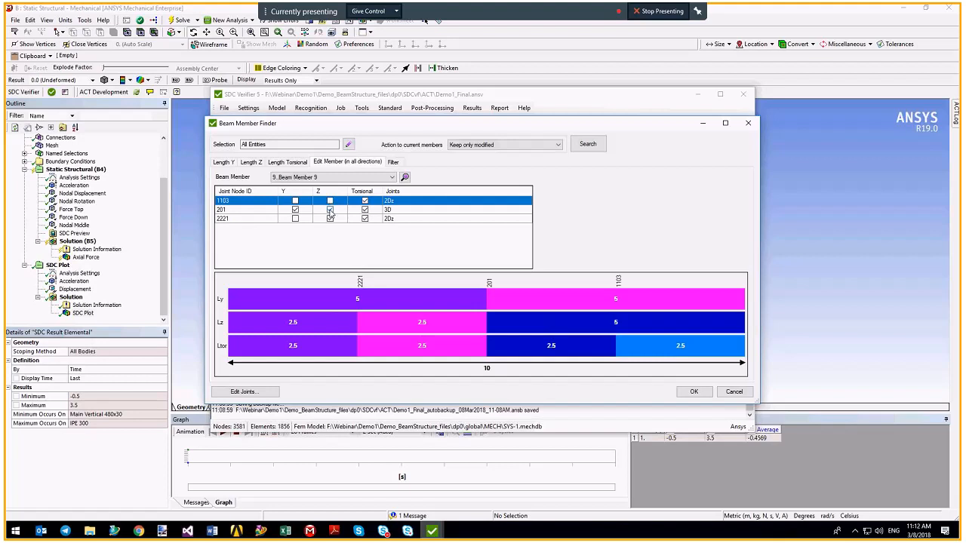
left_click(329, 209)
left_click(329, 218)
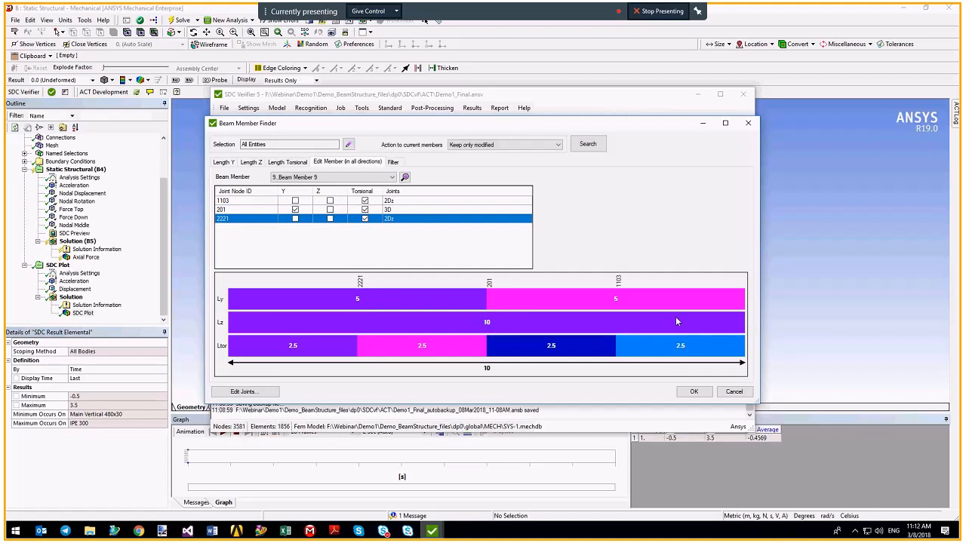
left_click(251, 162)
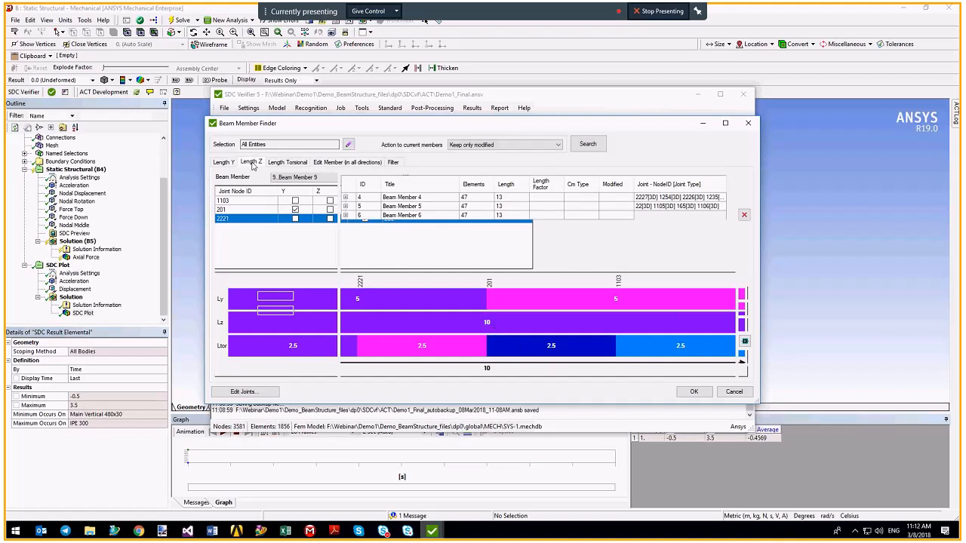
left_click(483, 278)
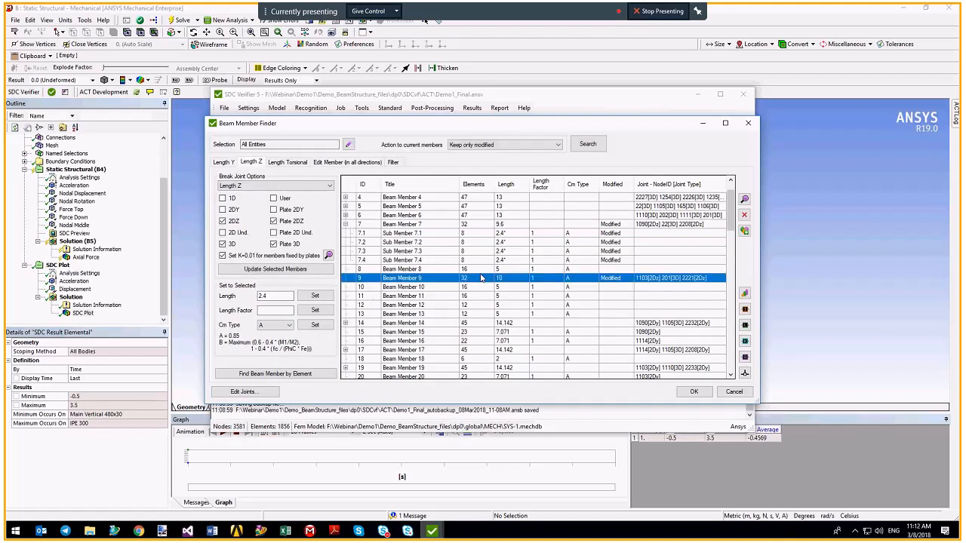
Plot Beam Member 9 on the model and centre the view on the blue member.
left_click(743, 325)
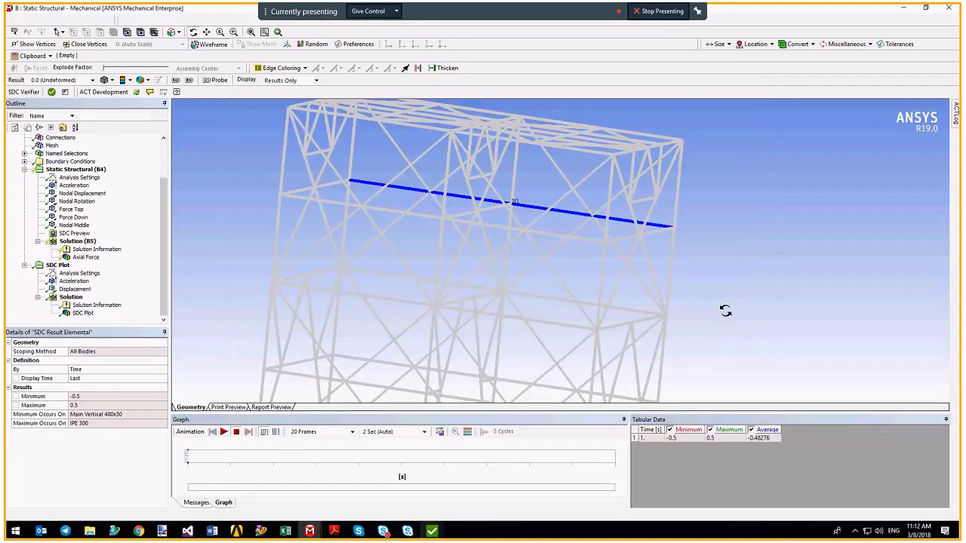
middle_click_drag(606, 239, 327, 224)
middle_click_drag(785, 295, 532, 302, "ctrl")
mouse_move(431, 531)
left_click(481, 483)
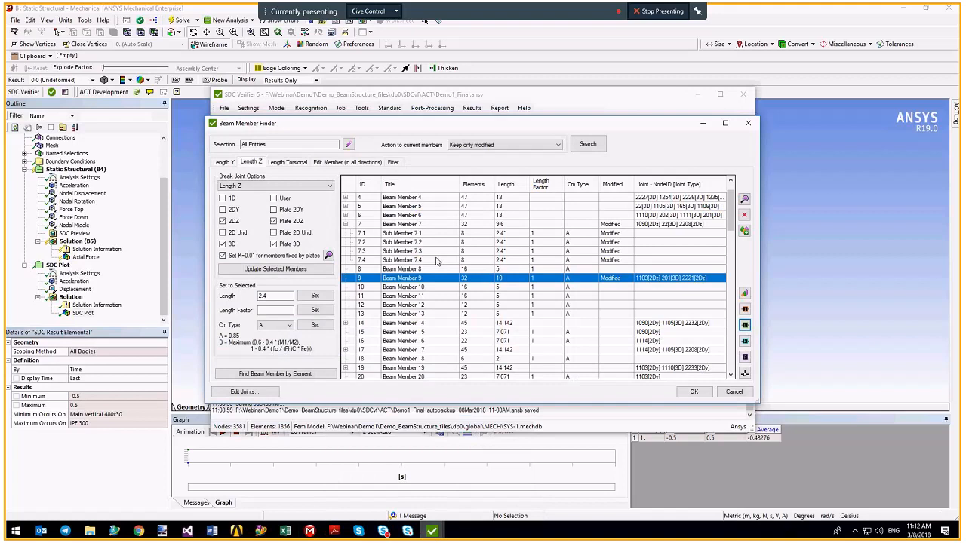
Re-tick Z at joints 201 and 2221 so Lz returns to four 2.5 segments.
left_click(347, 162)
left_click(330, 209)
left_click(330, 218)
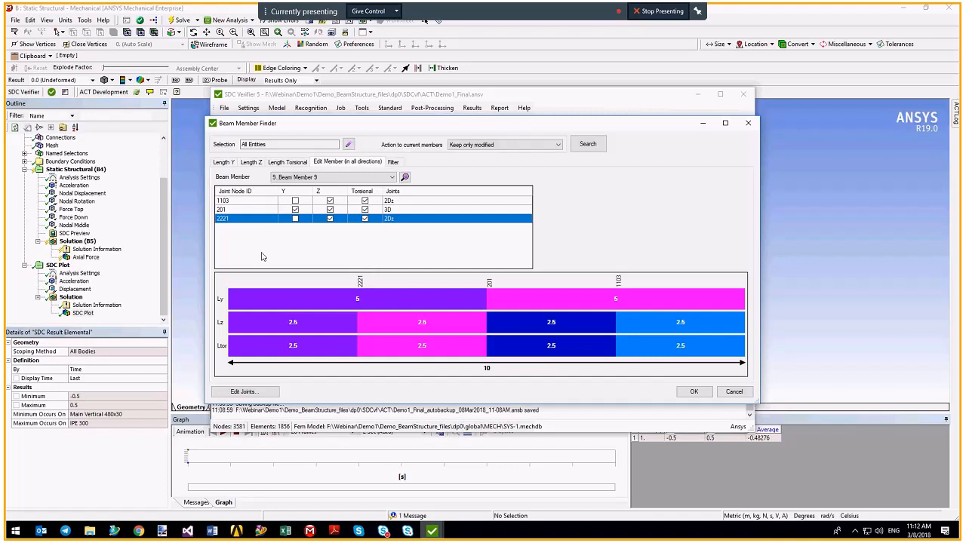
left_click(395, 162)
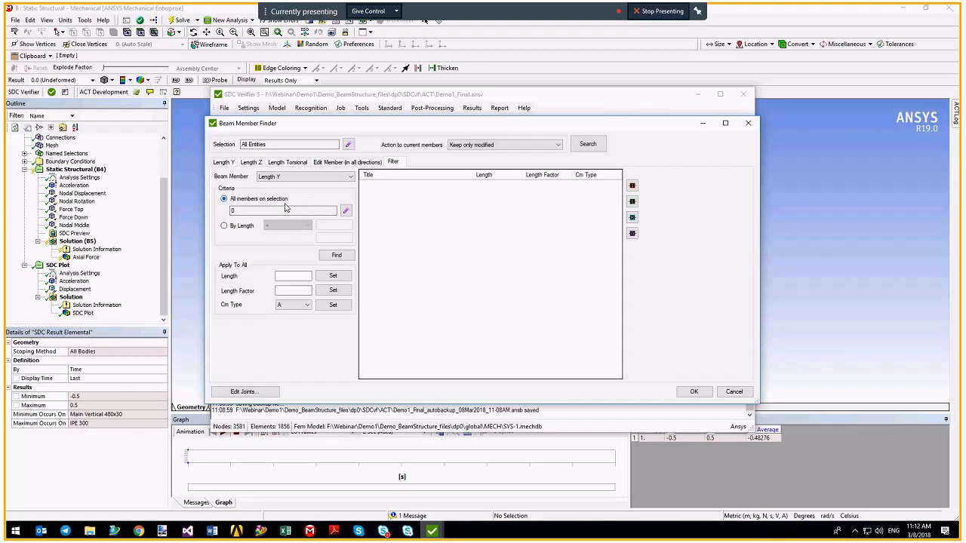
Filter members by Length Z greater than 7 and find them.
left_click(223, 227)
left_click(293, 226)
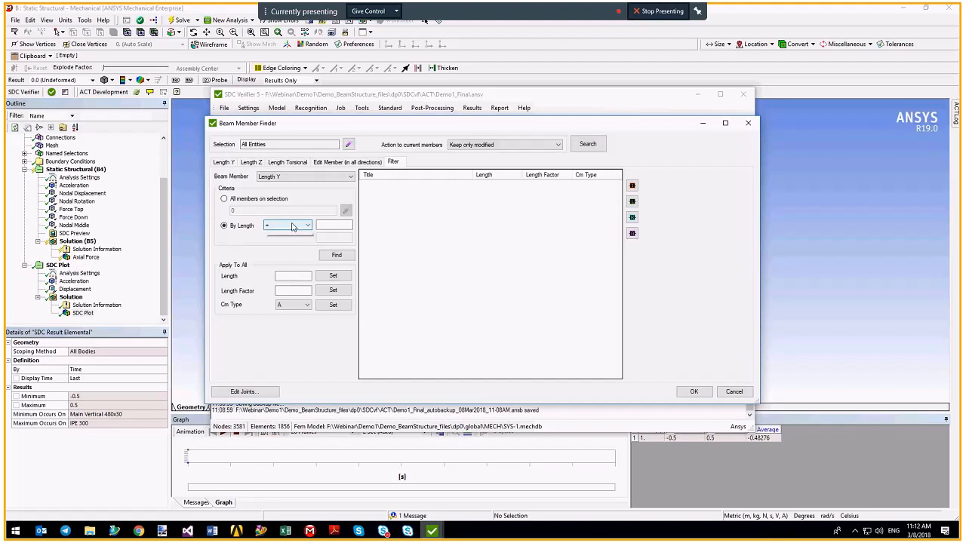
left_click(296, 237)
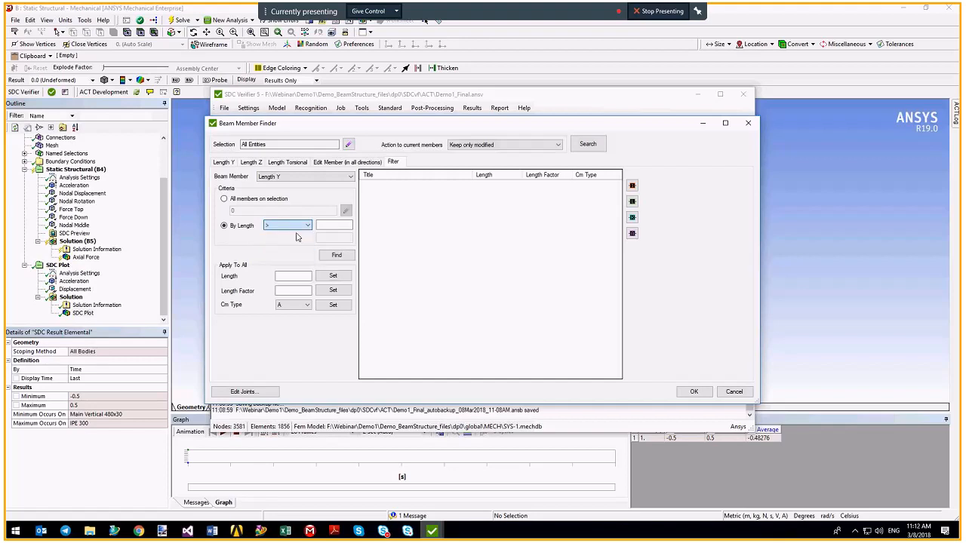
left_click(332, 225)
type("7")
left_click(289, 178)
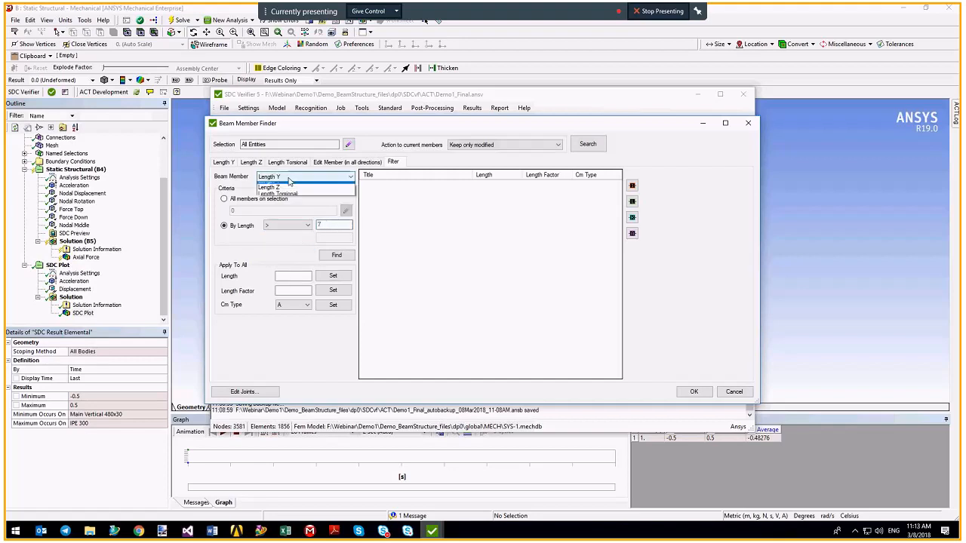
left_click(276, 192)
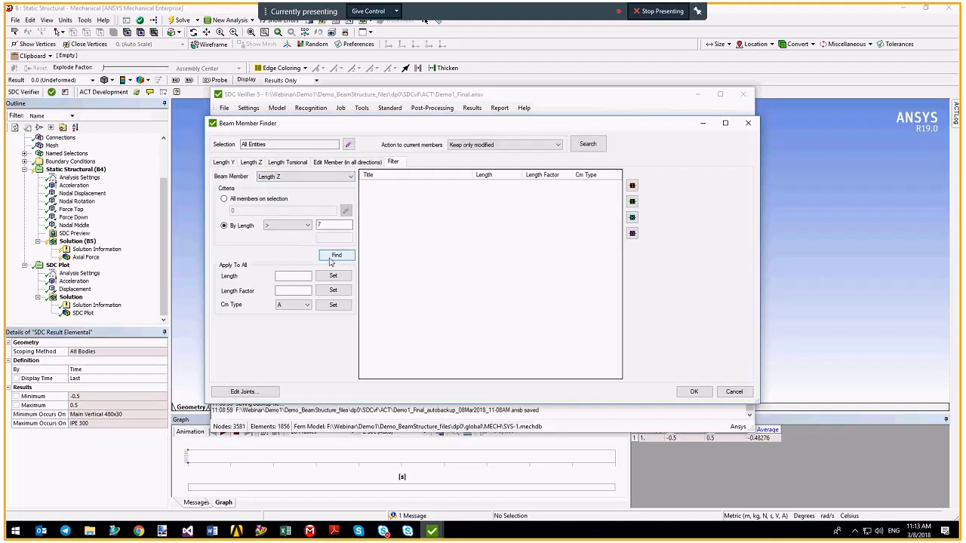
left_click(335, 255)
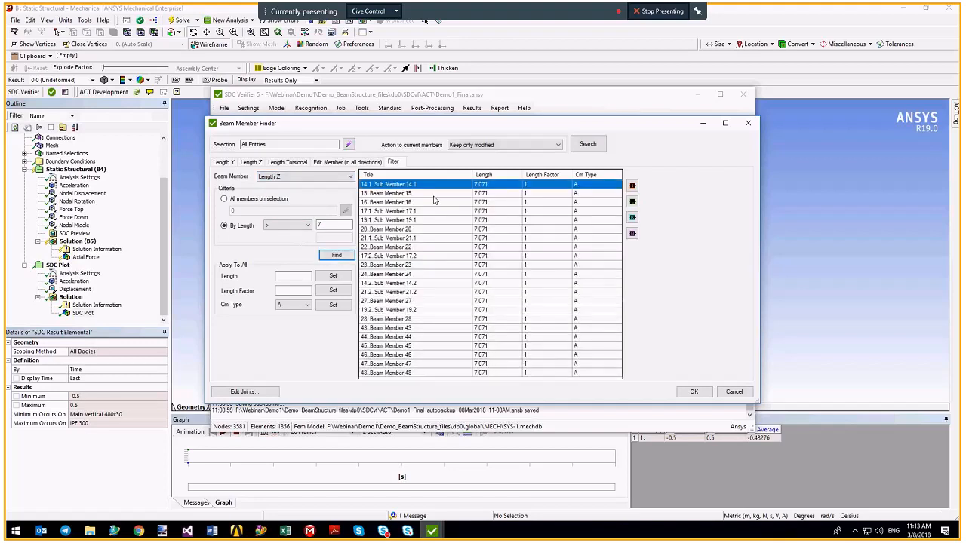
Select all found members and plot them, showing the 7.071 diagonals.
left_click(418, 239)
key("ctrl+a")
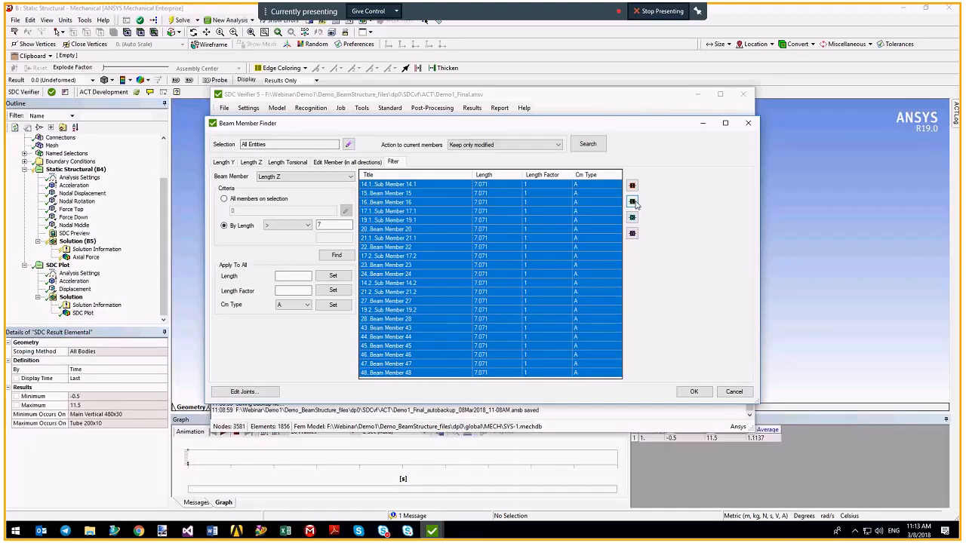
left_click(632, 201)
scroll(631, 214, "down", 5)
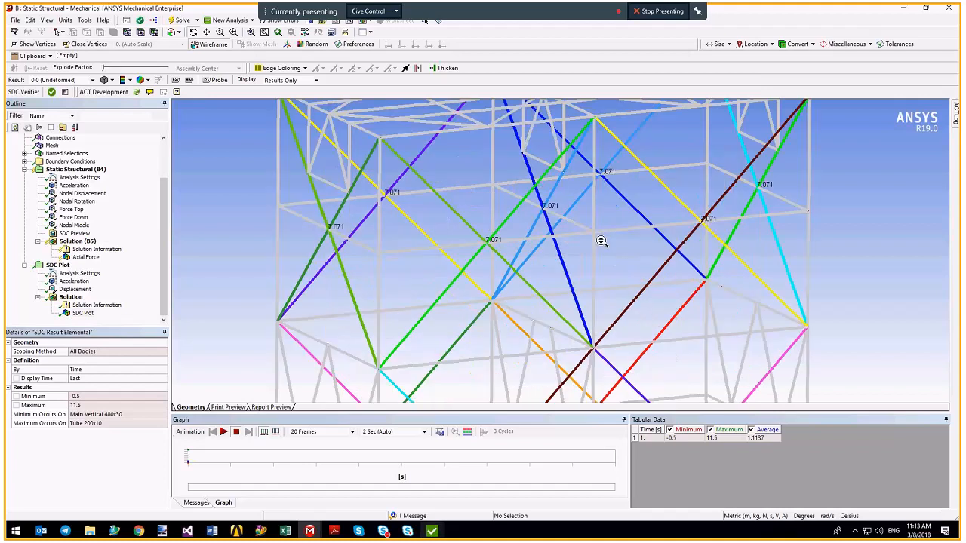
Orbit to the highlighted diagonals and toggle Thick Shells and Beams on, then off.
mouse_move(599, 255)
middle_mouse_down()
mouse_move(584, 273)
mouse_move(542, 276)
mouse_move(544, 247)
middle_mouse_up()
left_click(47, 19)
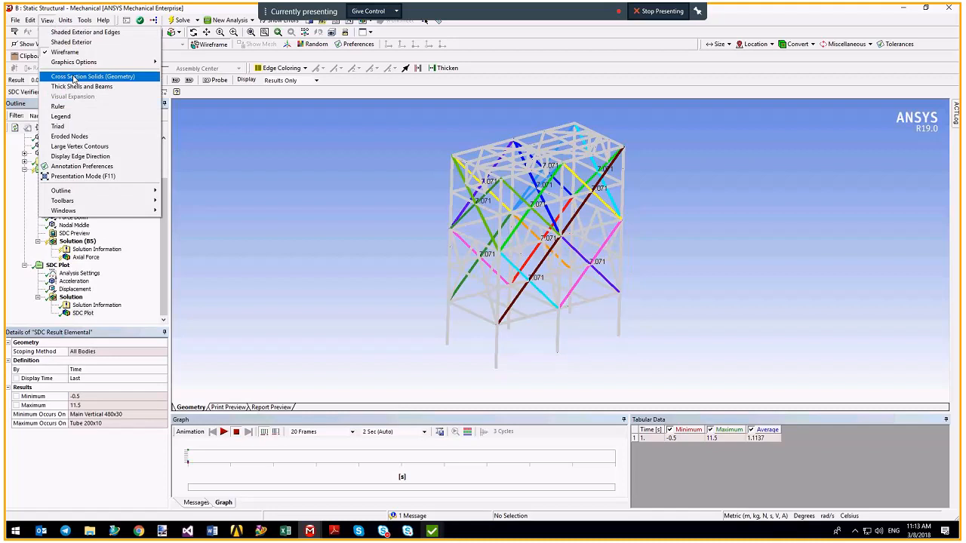
left_click(73, 87)
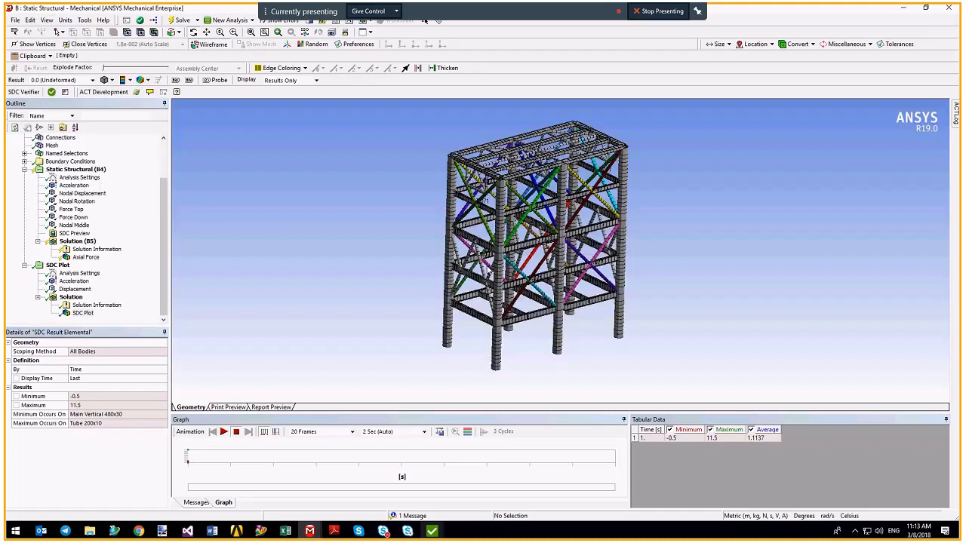
left_click(46, 20)
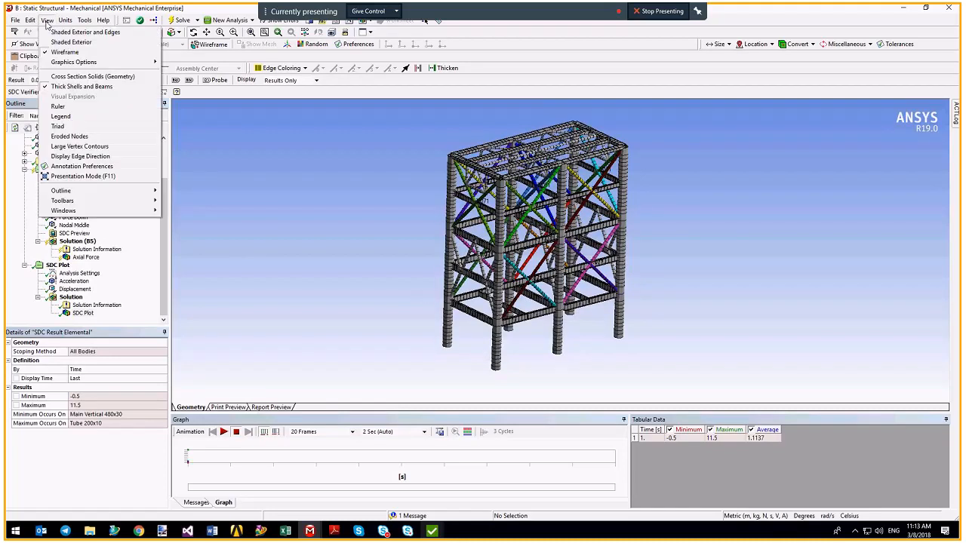
left_click(73, 86)
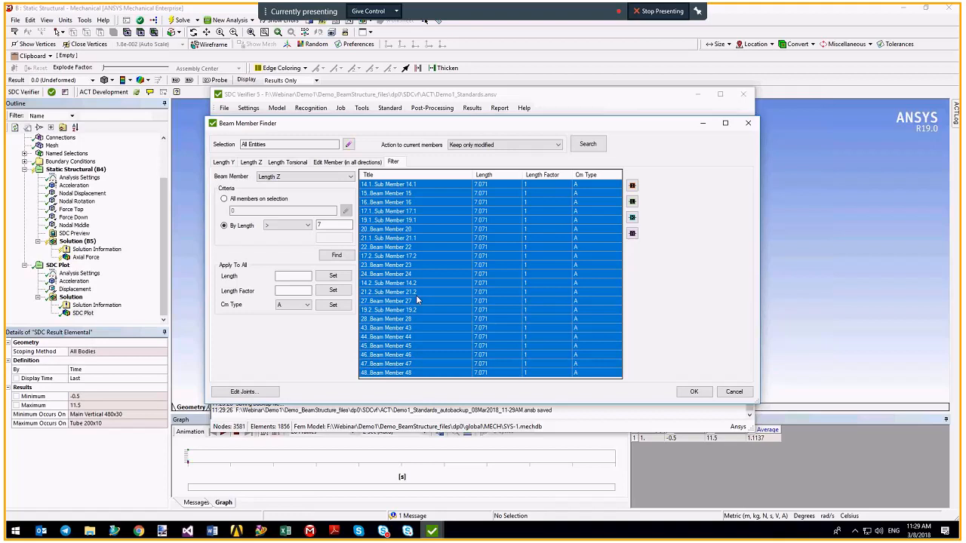
Close the Beam Member Finder and briefly list the existing standard's 14 checks.
left_click(734, 392)
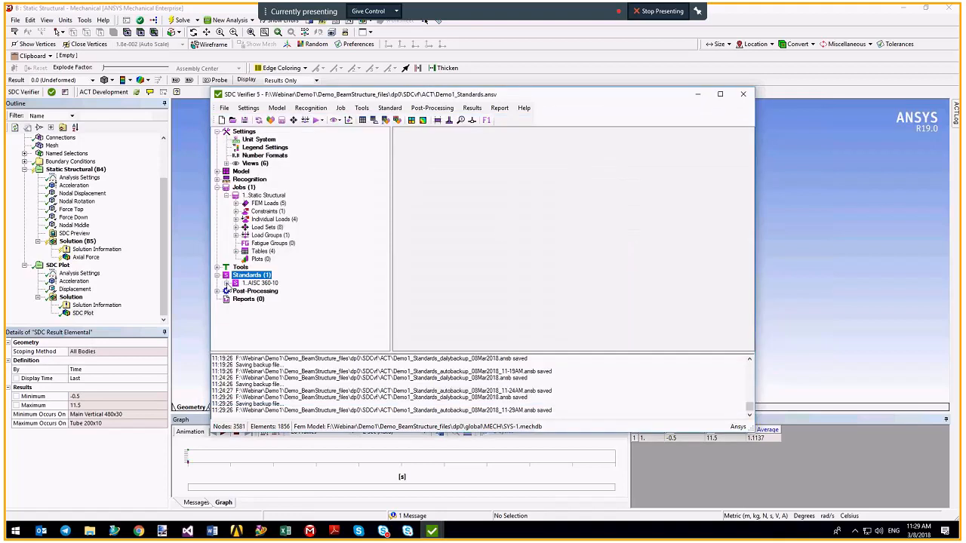
left_click(226, 283)
left_click(235, 211)
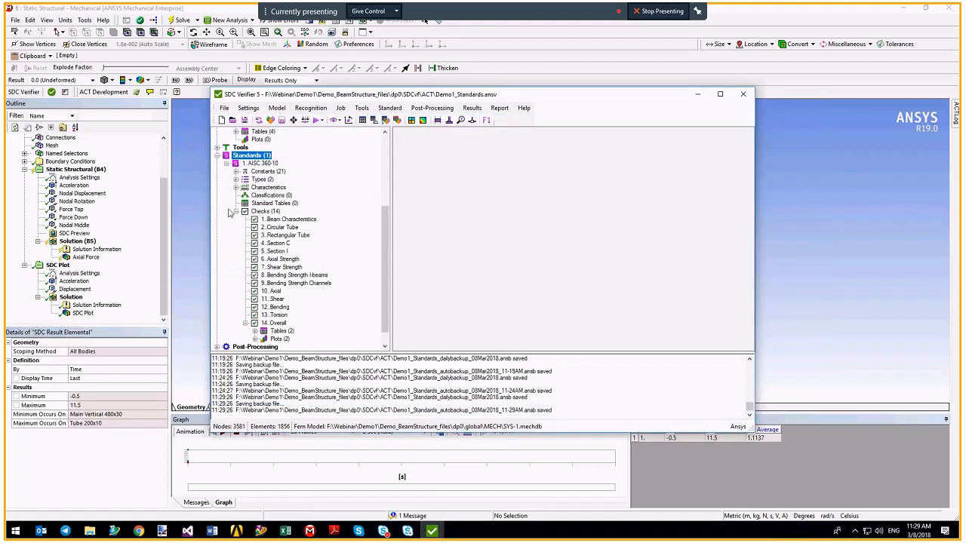
left_click(235, 212)
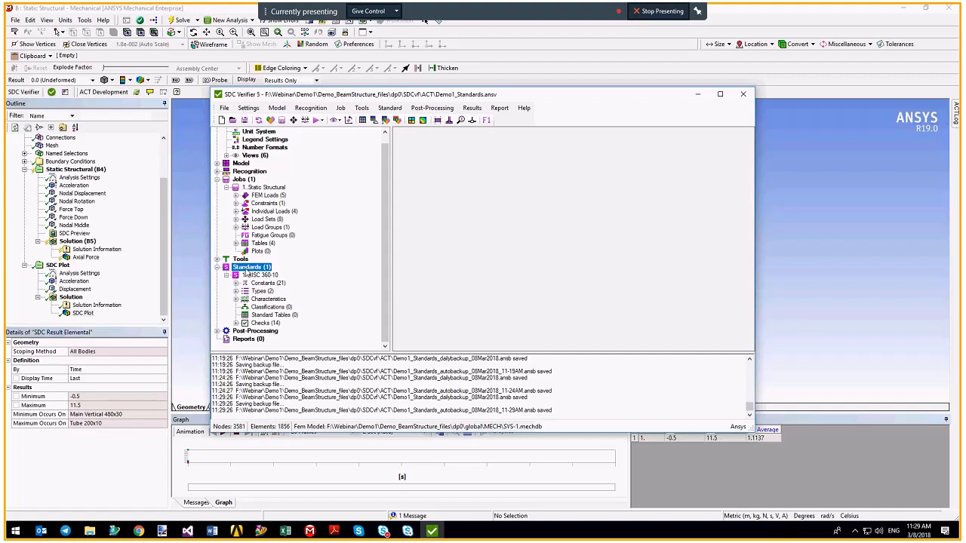
Add a new AISC 360-10 design standard to the Standards group.
right_click(251, 268)
mouse_move(278, 276)
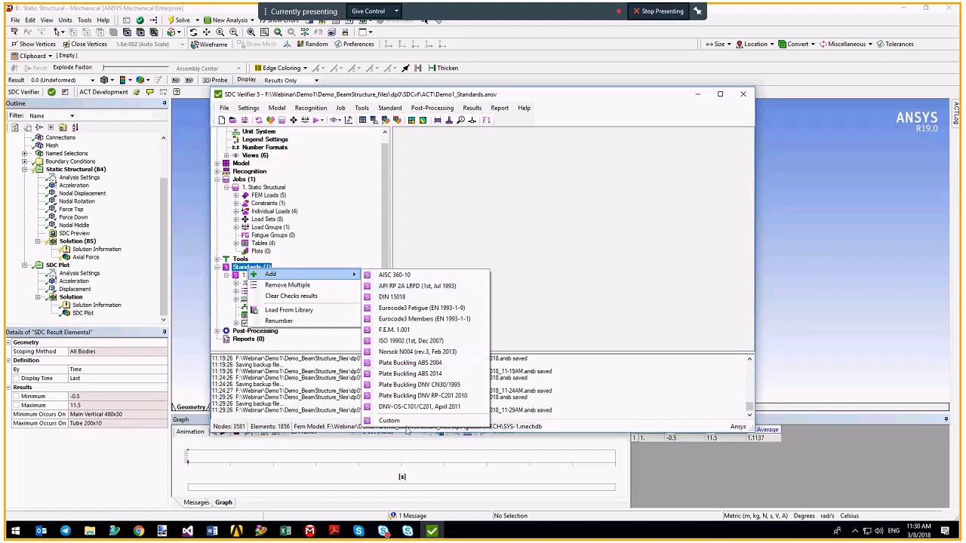
left_click(432, 276)
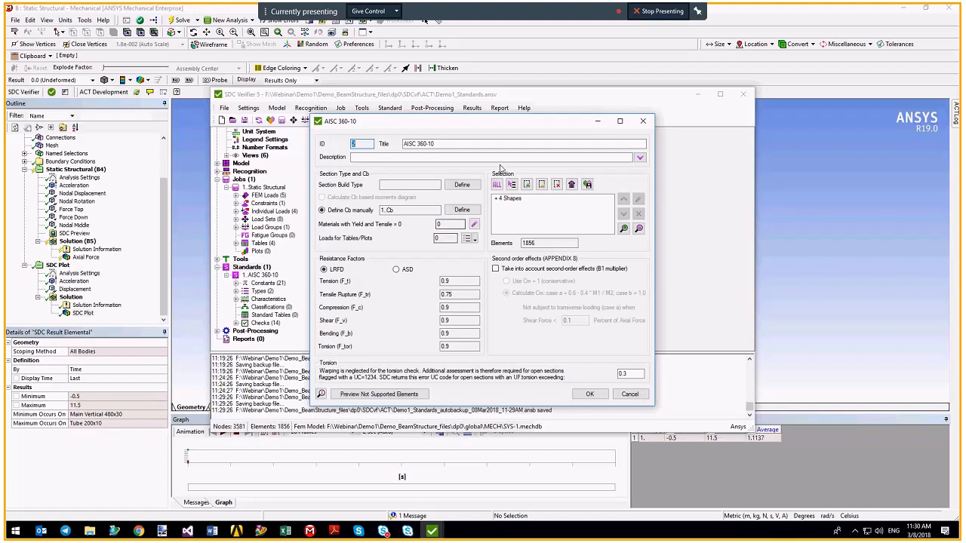
Set the section build type of rows 4–15, Box 400x200x20 through Tube 180x9, to Rolled.
left_click(463, 185)
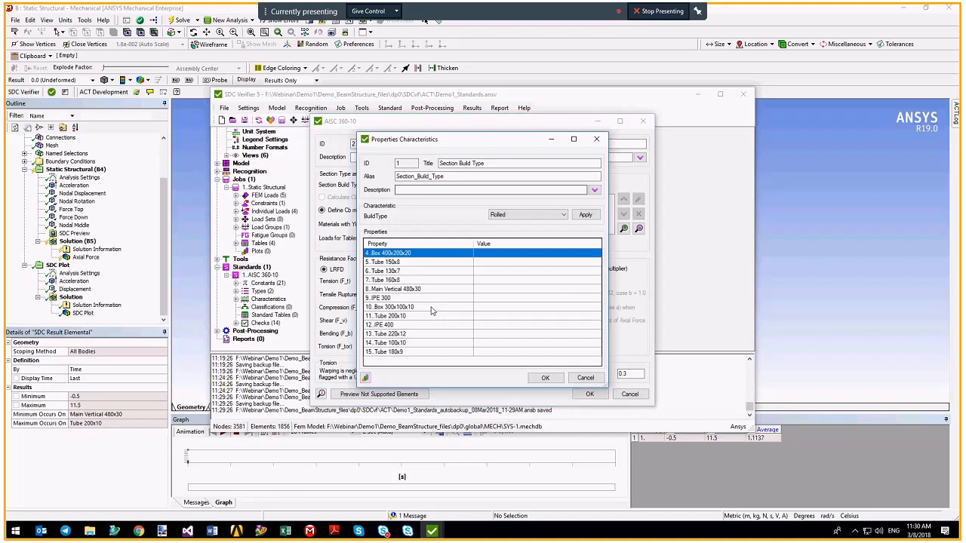
left_click(407, 352, "shift")
left_click(546, 218)
left_click(546, 218)
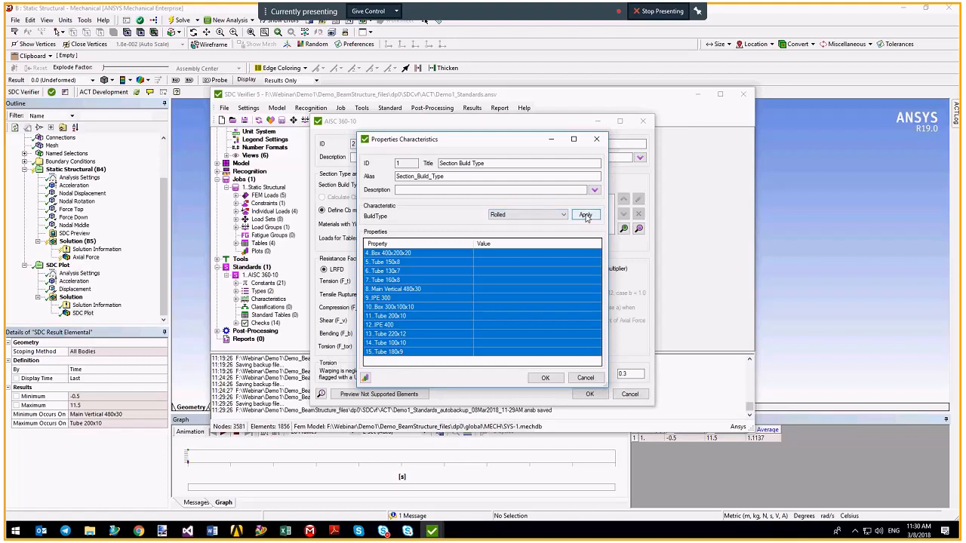
left_click(585, 215)
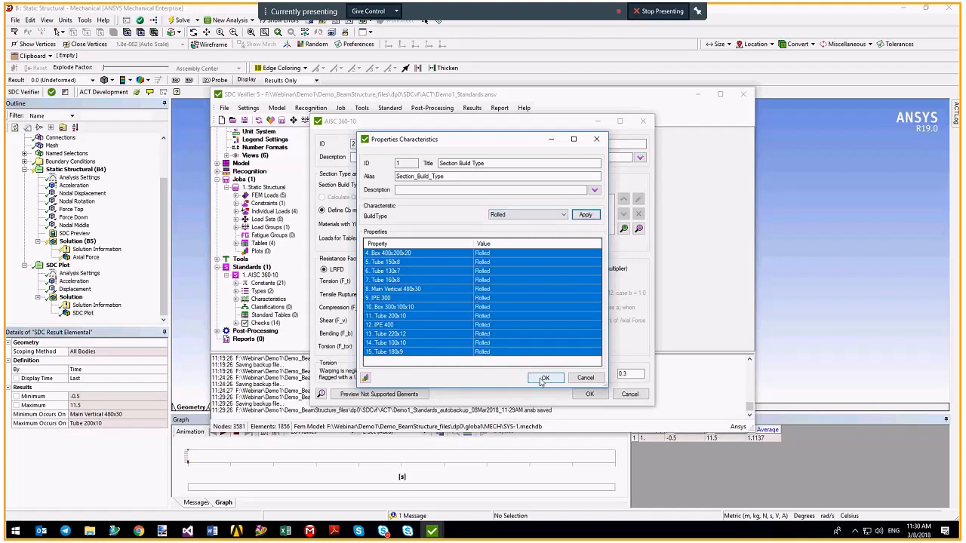
left_click(543, 378)
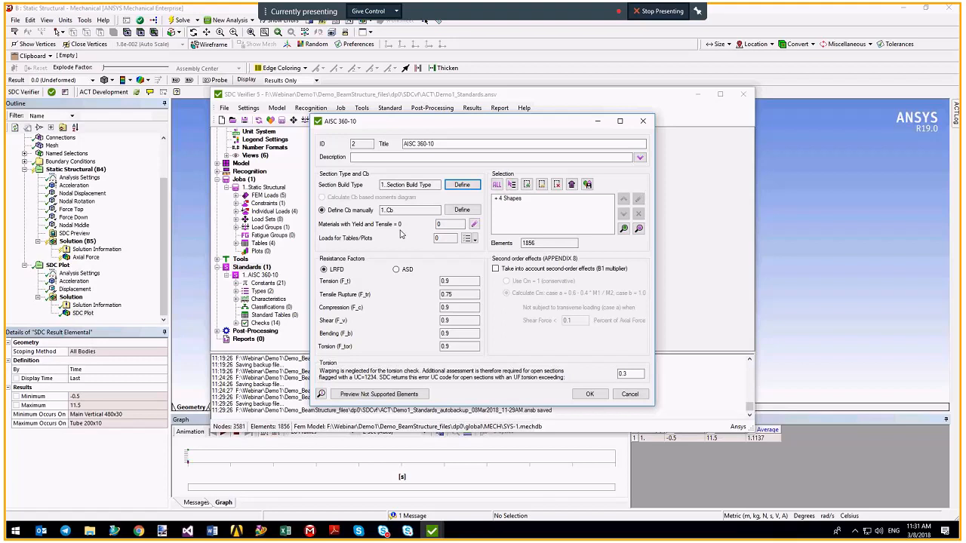
Check the Structural Steel yield and tensile values, then cancel the material and AISC 360-10 dialogs.
left_click(474, 224)
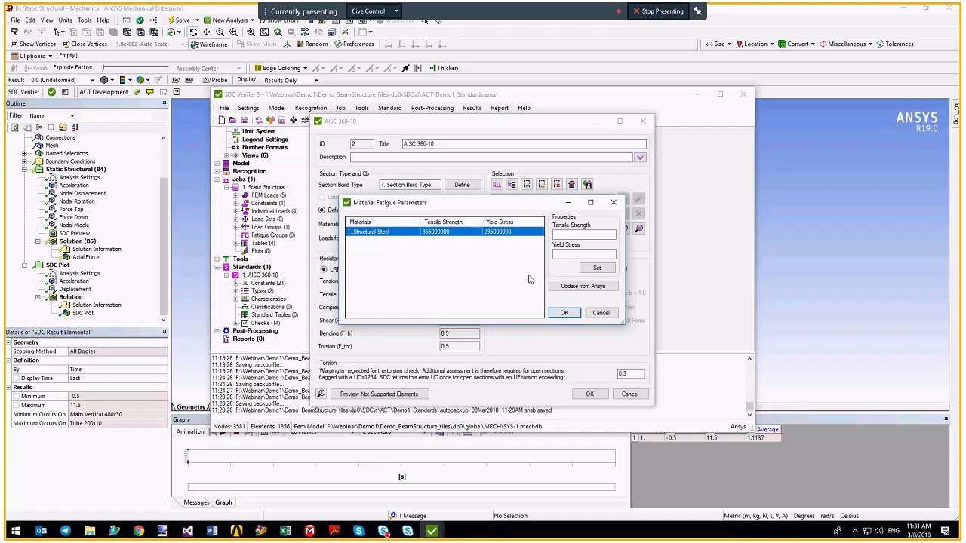
left_click(596, 313)
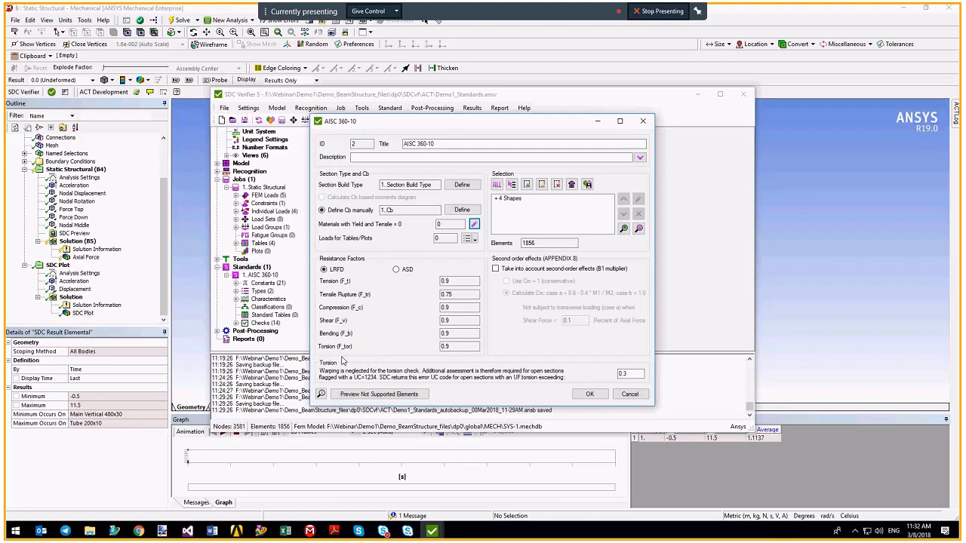
left_click(638, 394)
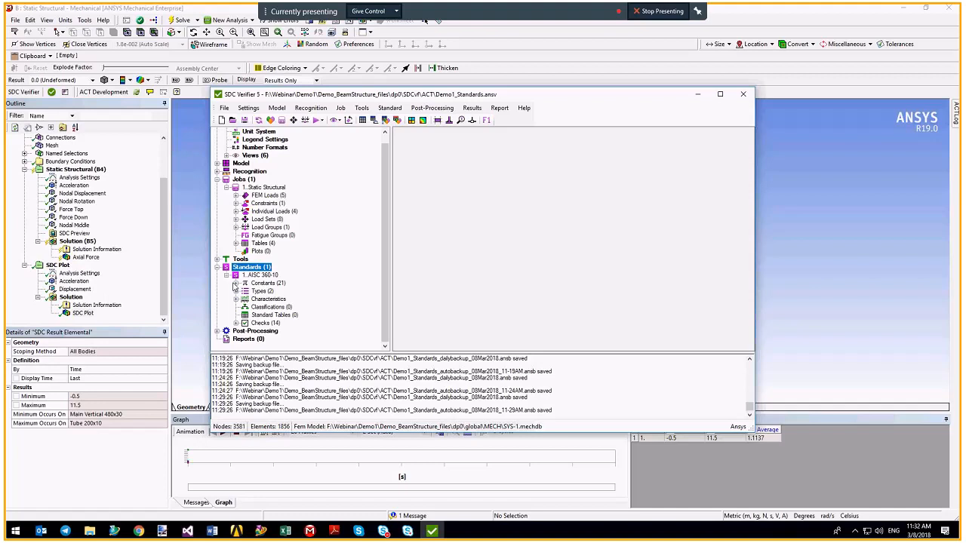
Expand Checks (14) and view check 10 Axial's Pn_c, Pn_t, Axial_Force and Uf formulas without changes.
left_click(235, 284)
left_click(236, 187)
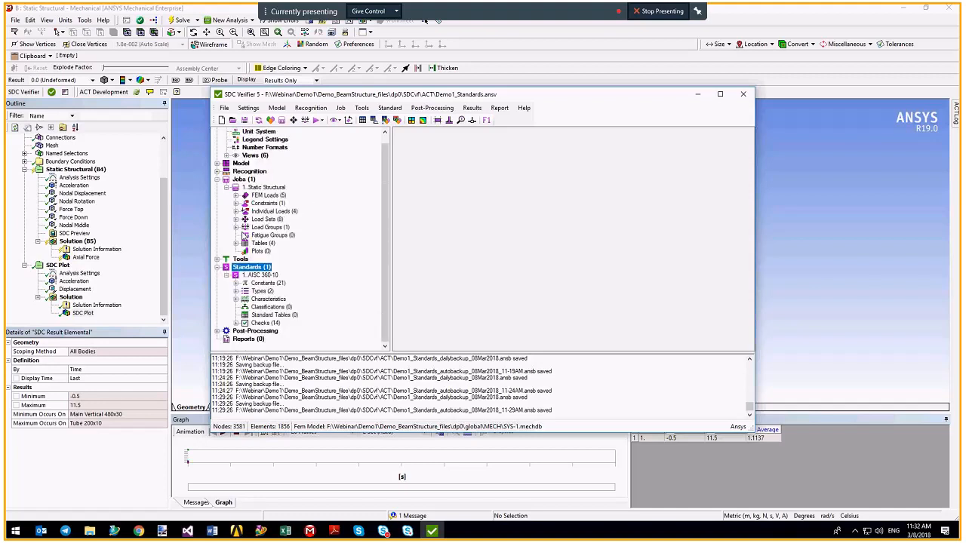
left_click(235, 324)
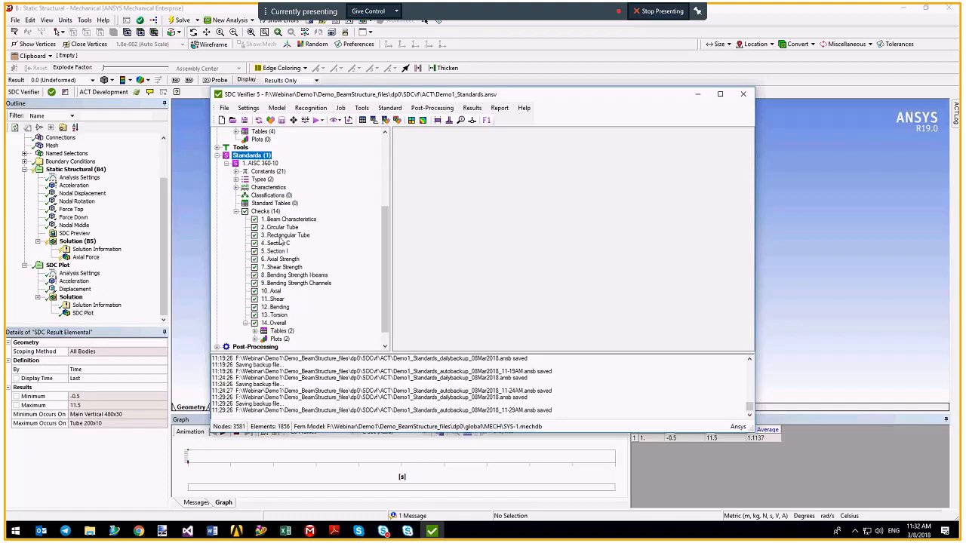
double_click(274, 292)
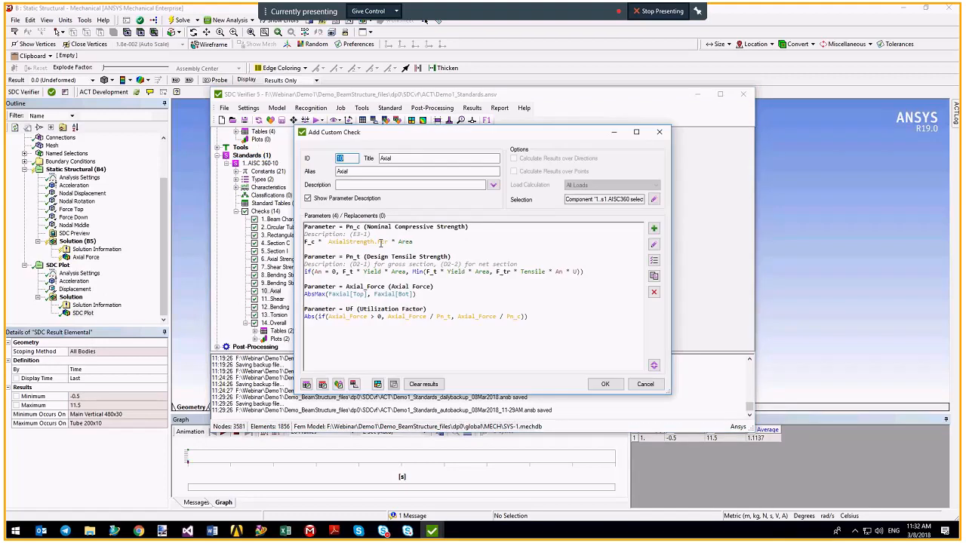
left_click_drag(349, 234, 394, 238)
left_click(645, 387)
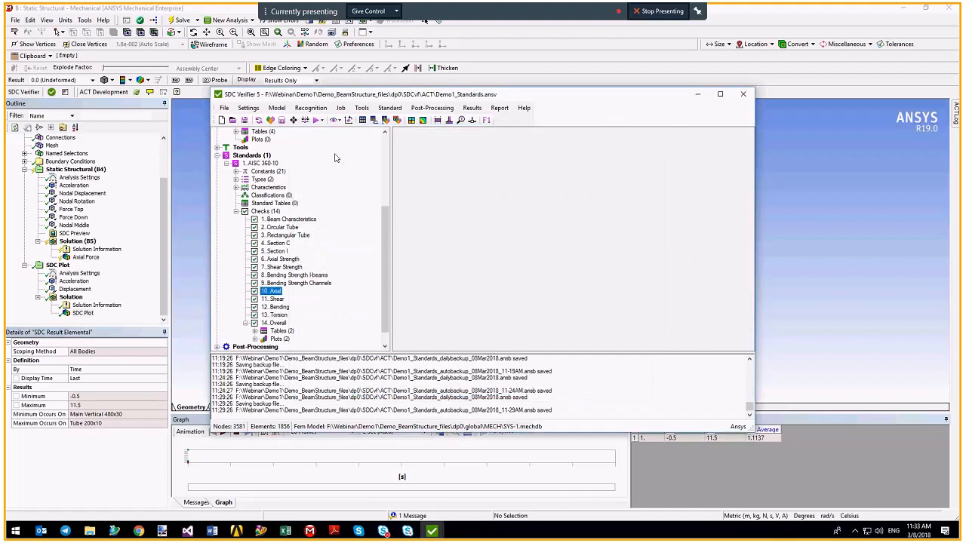
Edit check 14 Overall to view how axial, bending, shear and torsion factors form Uf_Overall.
scroll(336, 158, "down", 1)
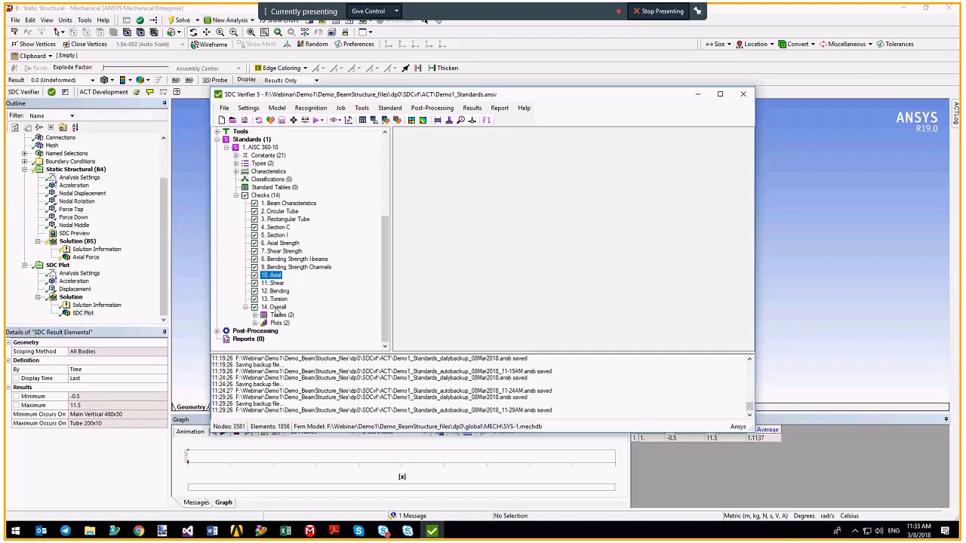
right_click(276, 309)
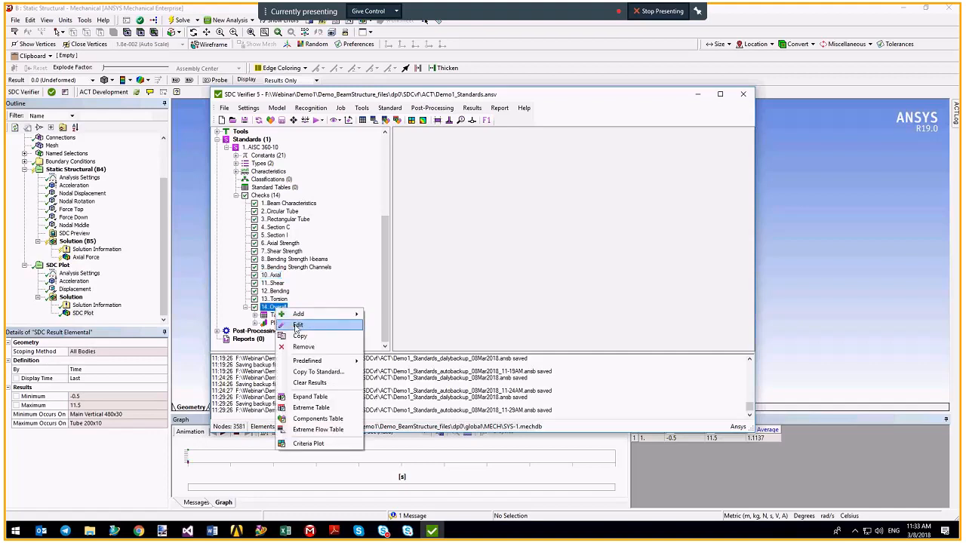
left_click(297, 326)
scroll(483, 276, "down", 3)
scroll(483, 276, "up", 3)
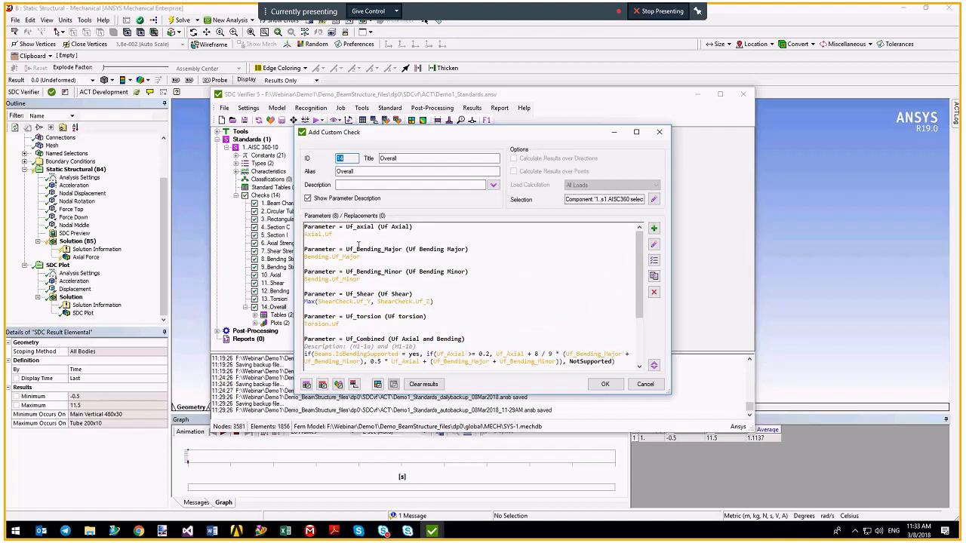
Cancel the Overall check definition and expand its Tables (2): UF over properties and UF over loads.
left_click(339, 233)
left_click(645, 384)
left_click(255, 315)
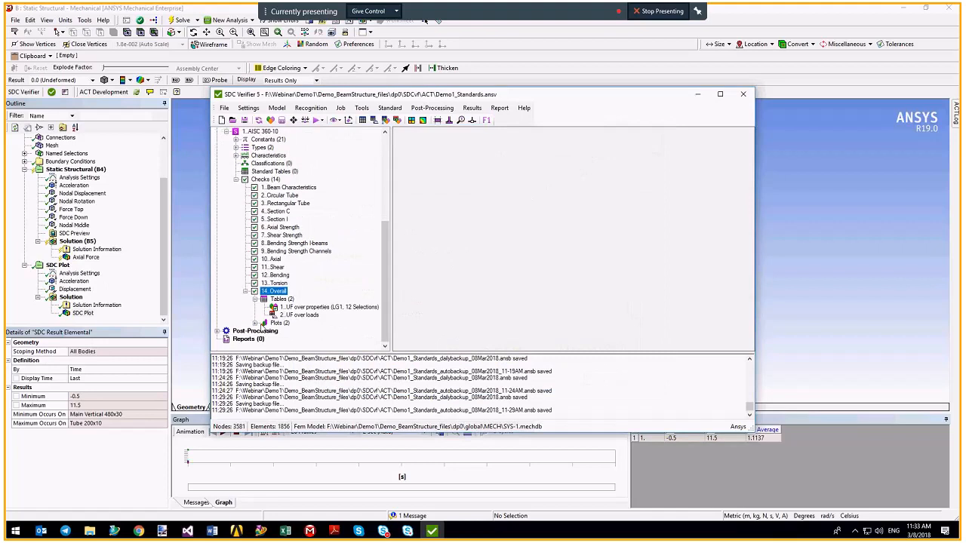
Fill the UF over properties table with utilization values for every beam property.
right_click(313, 307)
left_click(332, 309)
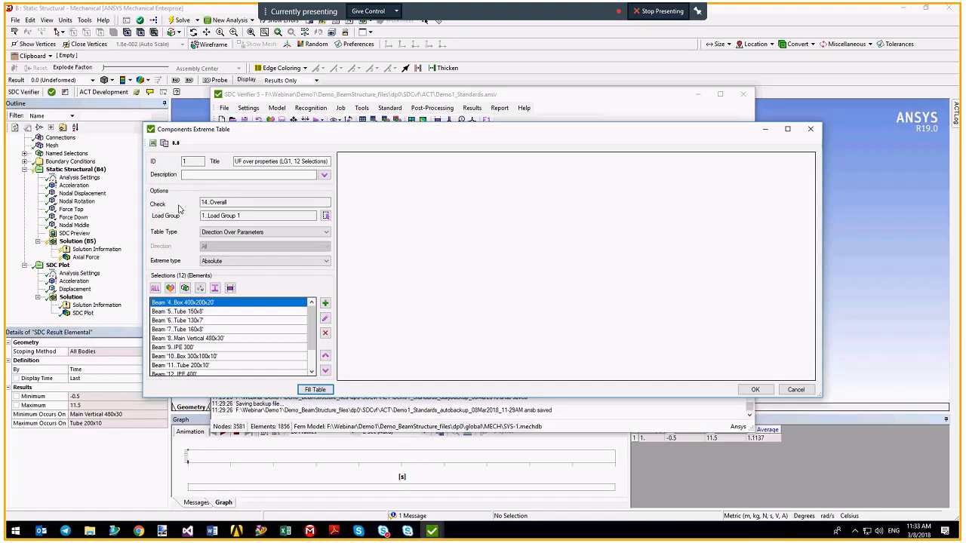
left_click_drag(307, 326, 309, 358)
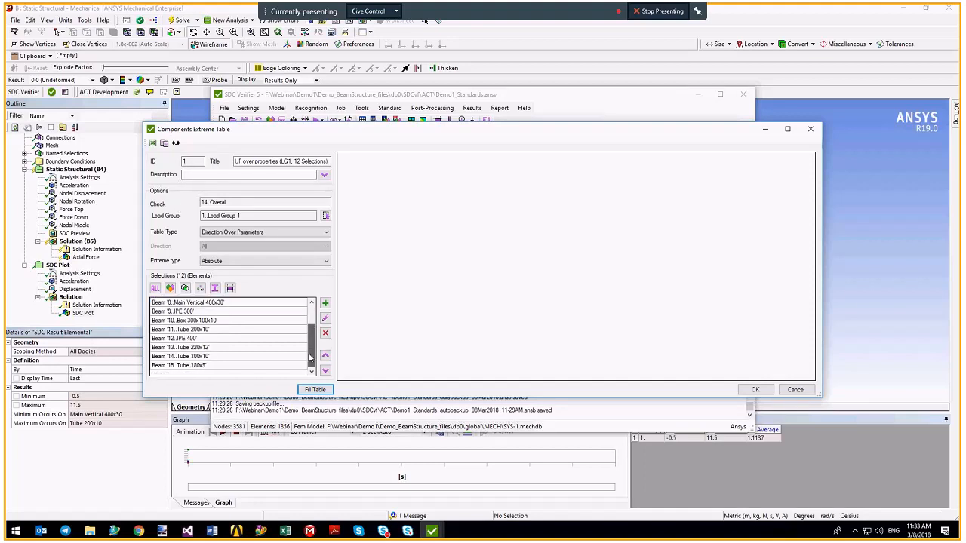
left_click(313, 390)
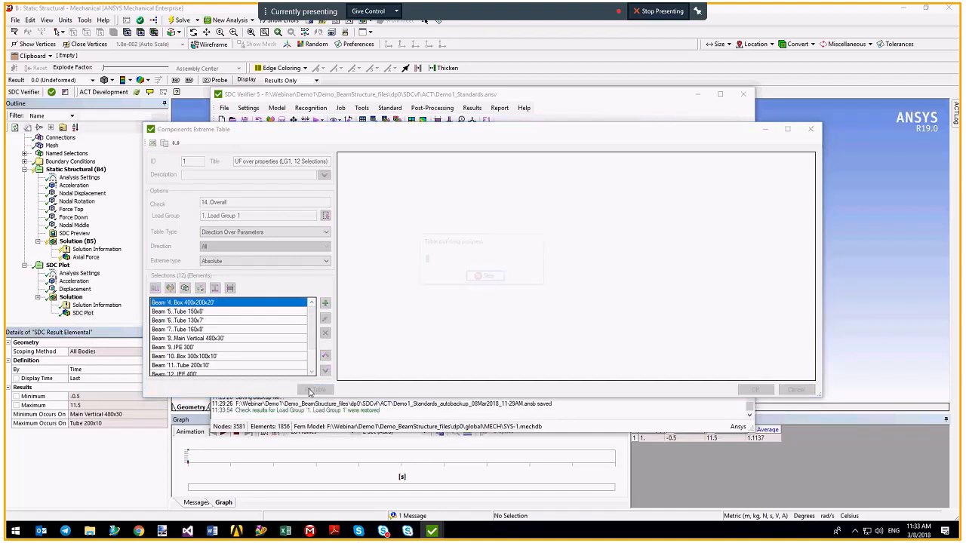
left_click(240, 217)
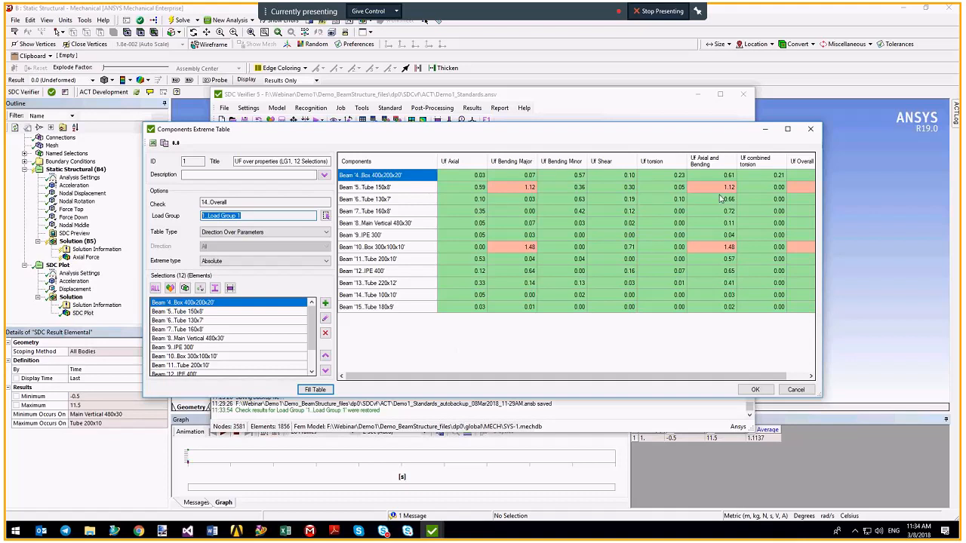
Review Box 300x100x10 at 1.48 and Tube 150x8 at 1.12 overall, then save the table.
left_click_drag(821, 393, 880, 394)
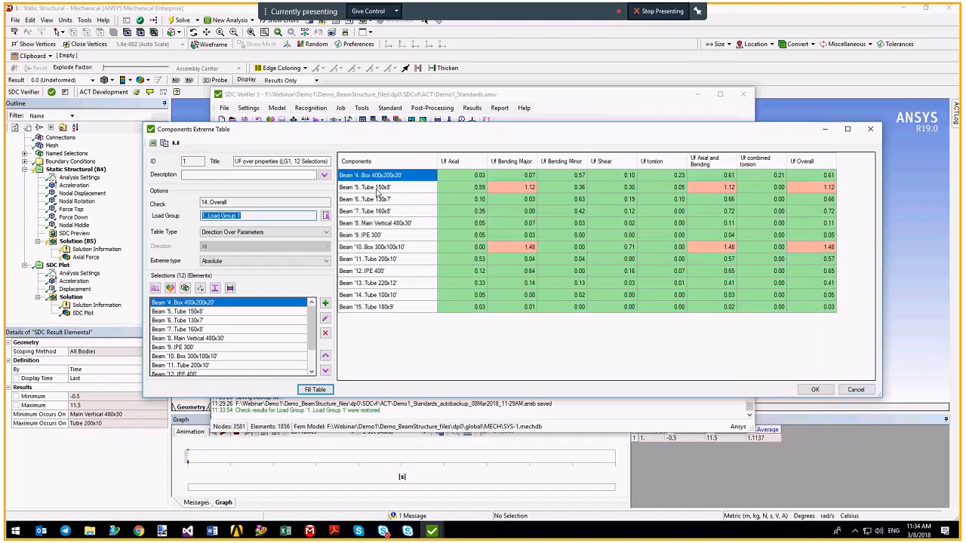
left_click(378, 190)
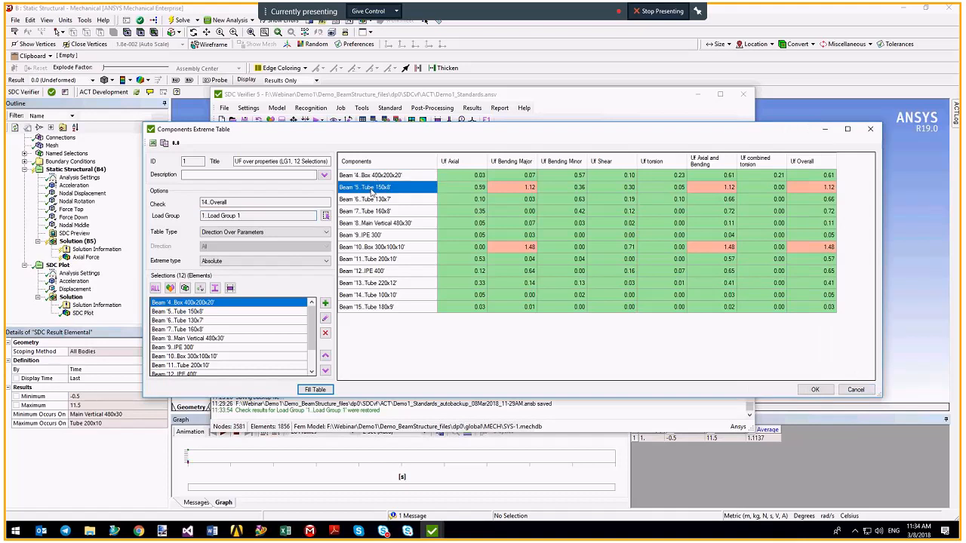
left_click(363, 248)
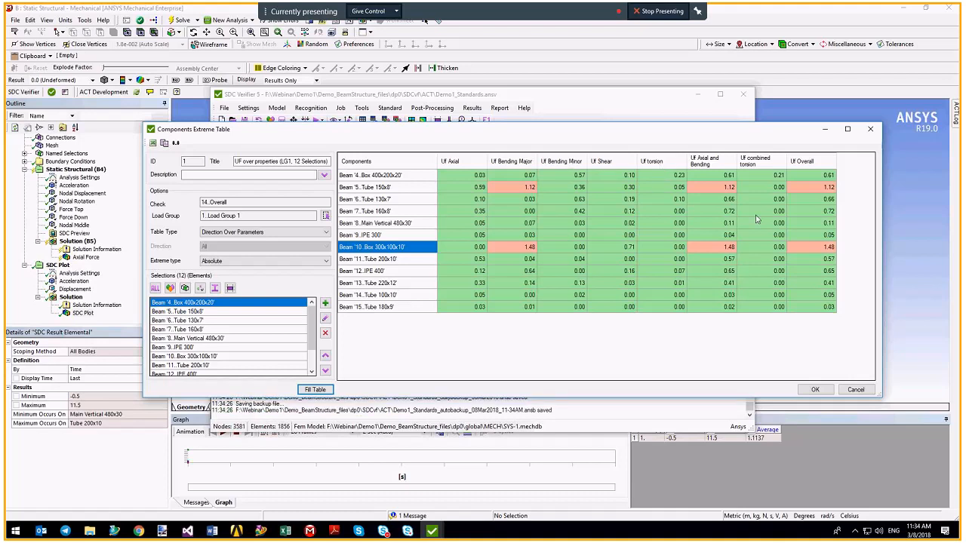
left_click(804, 174)
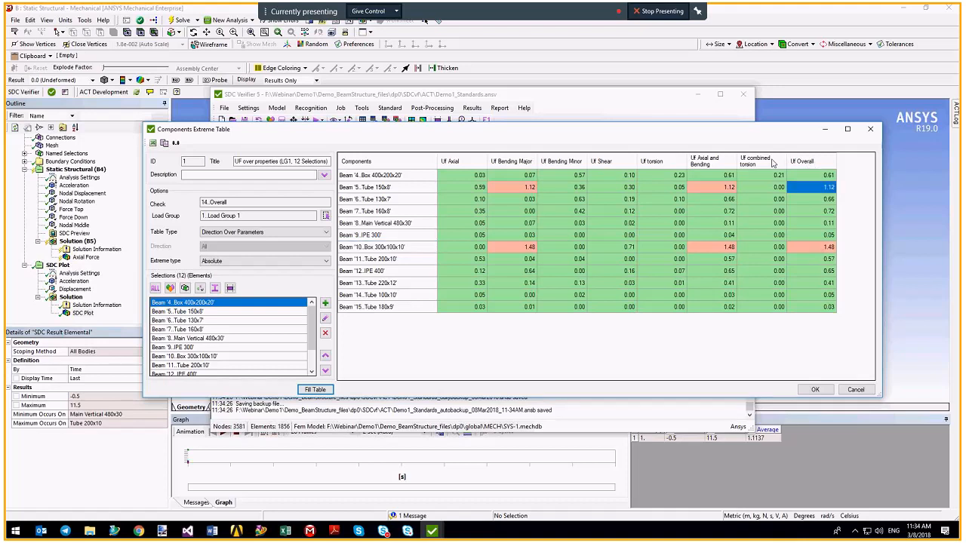
left_click_drag(775, 190, 464, 192)
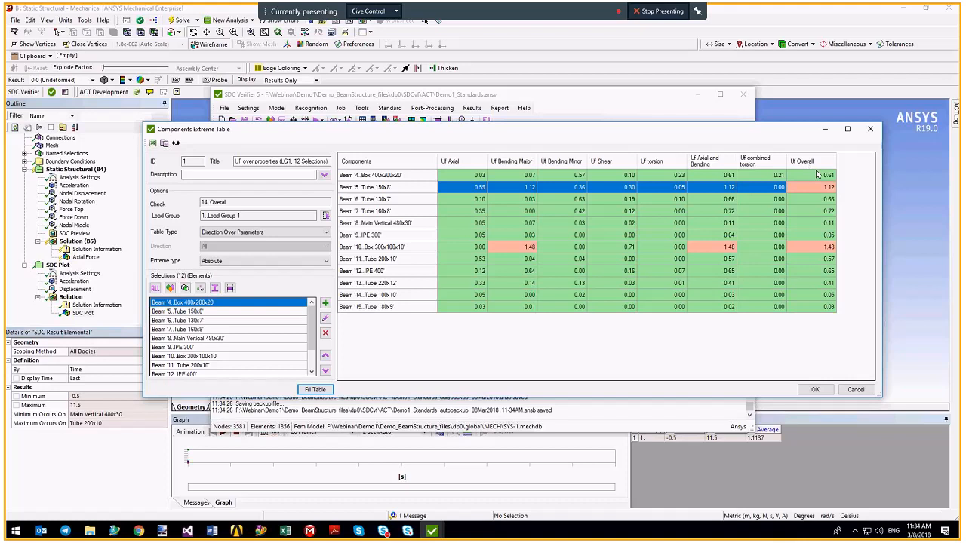
left_click(817, 390)
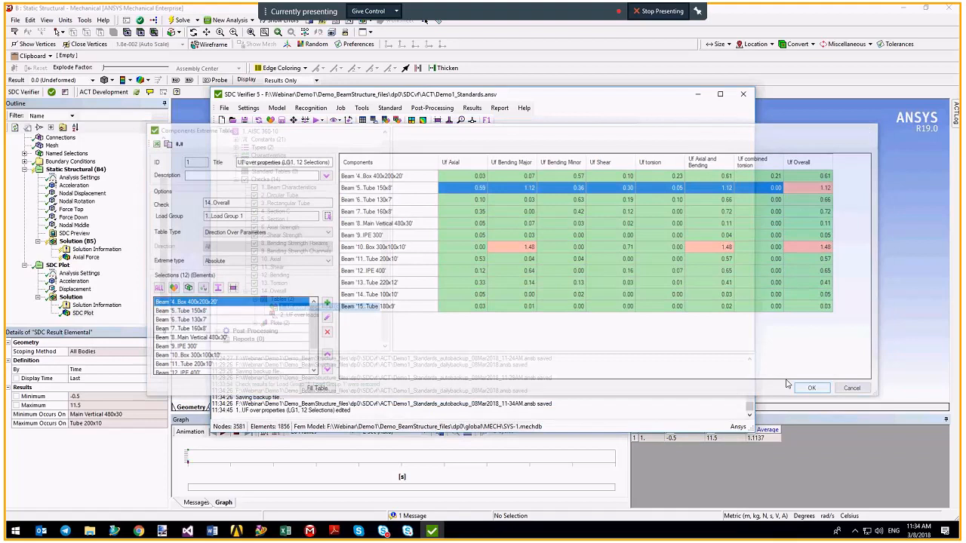
right_click(298, 316)
Fill the UF over loads table for all 12 loads, review Load Sets 2–6, and close it.
left_click(313, 323)
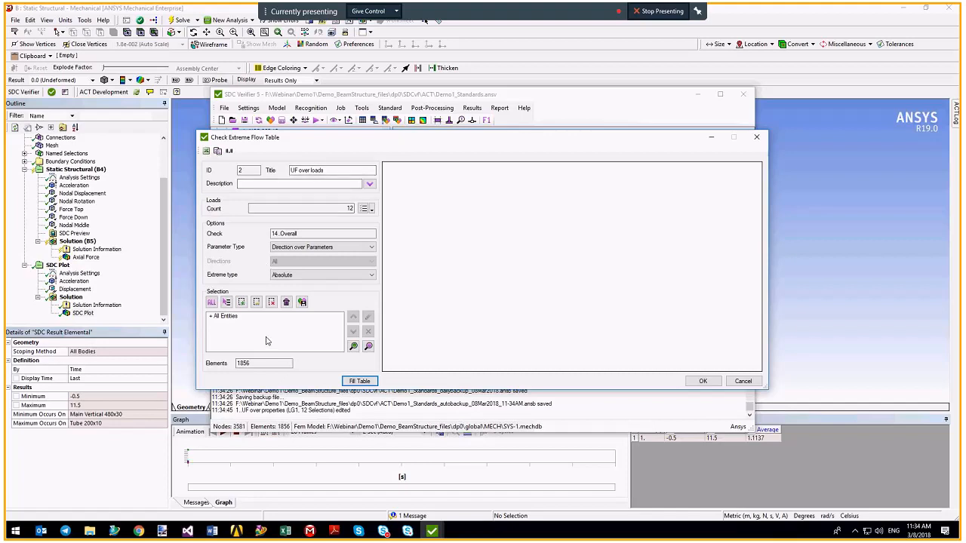
left_click(360, 381)
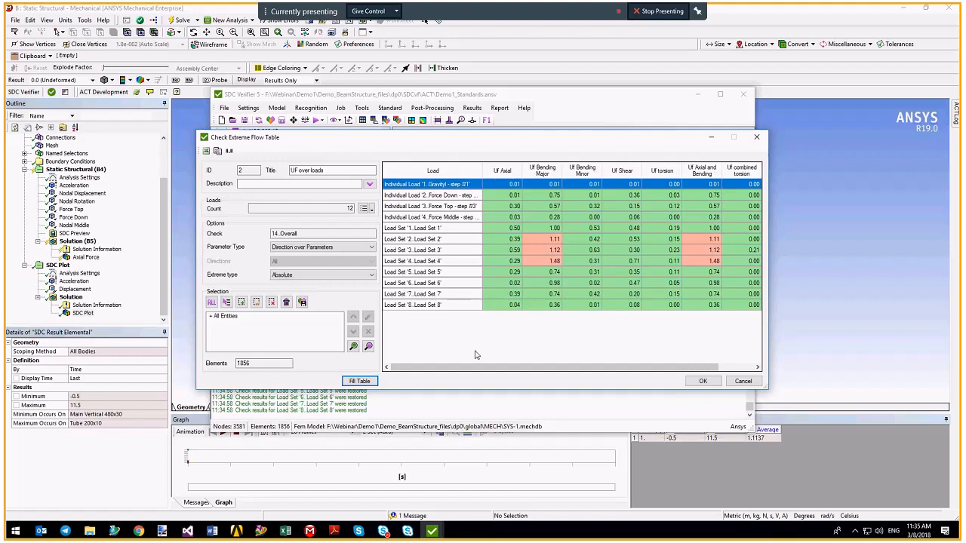
left_click(438, 240)
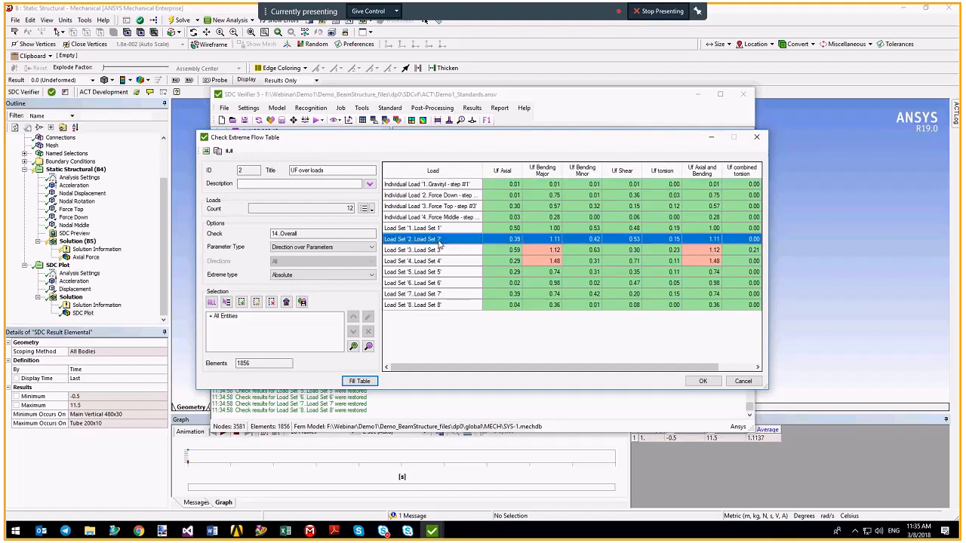
left_click_drag(440, 241, 453, 271)
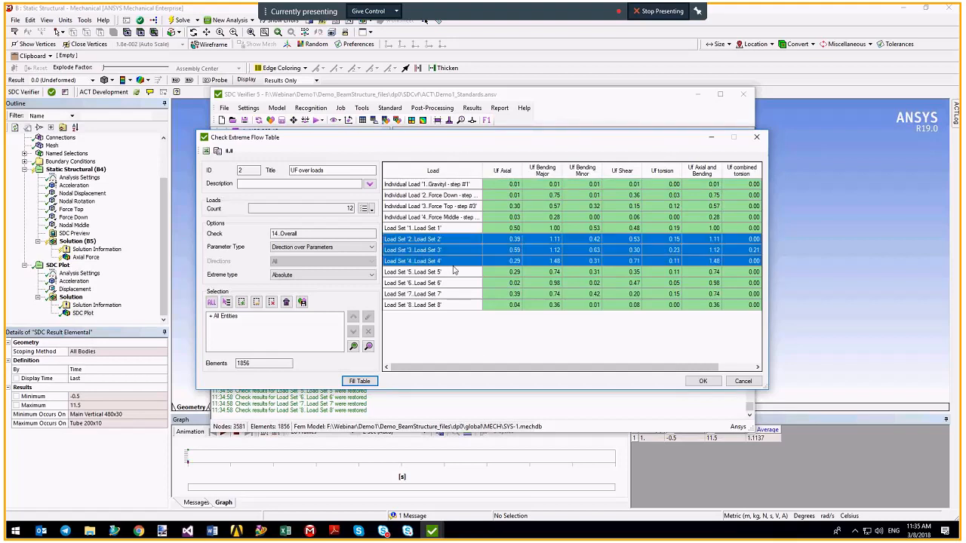
left_click(528, 283)
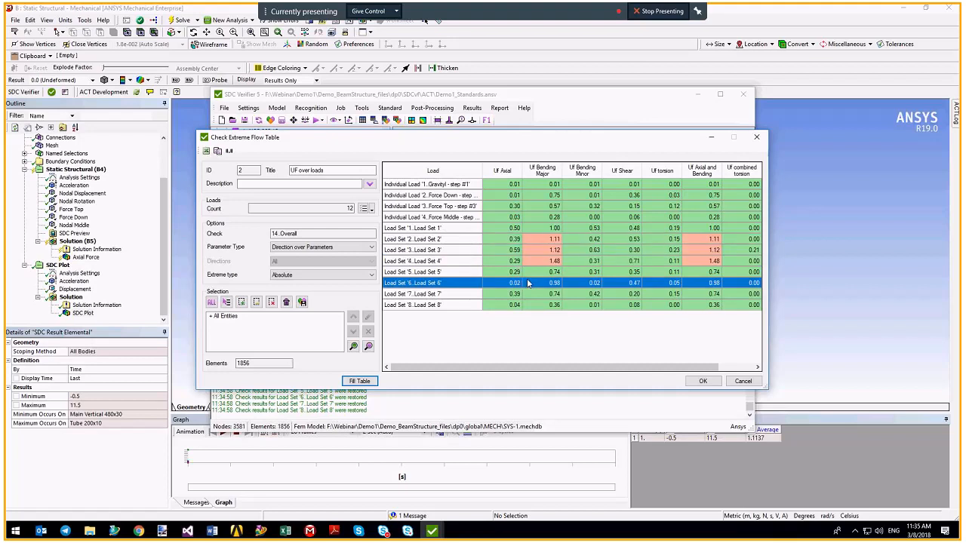
left_click_drag(587, 366, 621, 367)
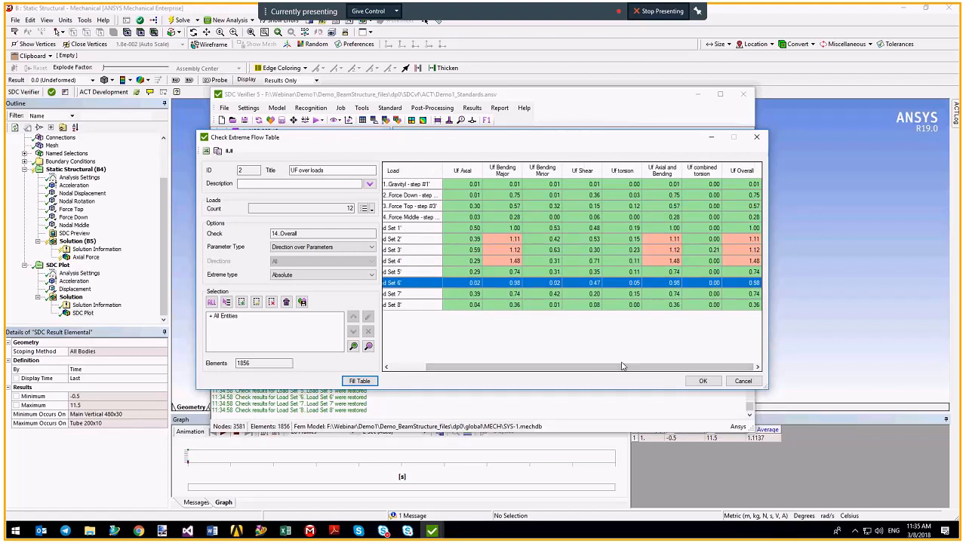
left_click_drag(622, 366, 587, 366)
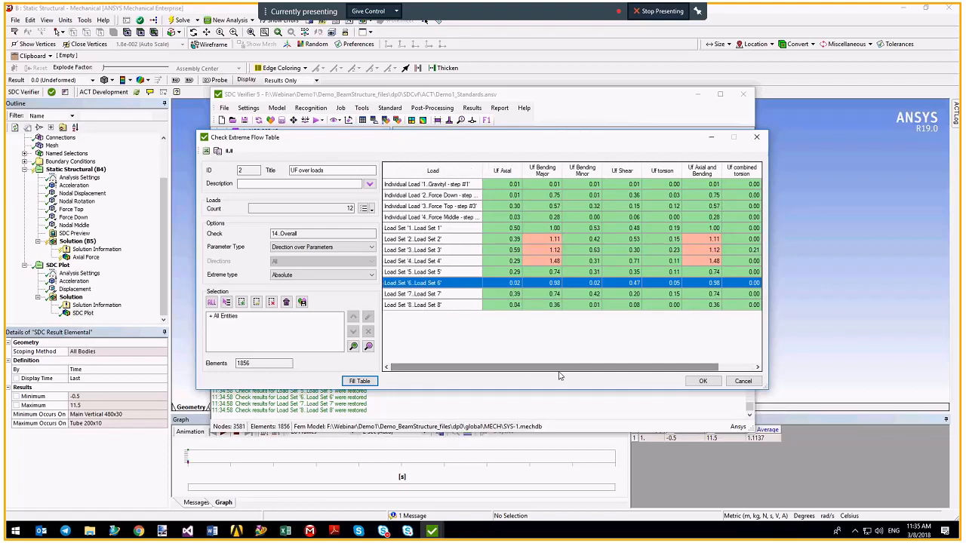
left_click(702, 381)
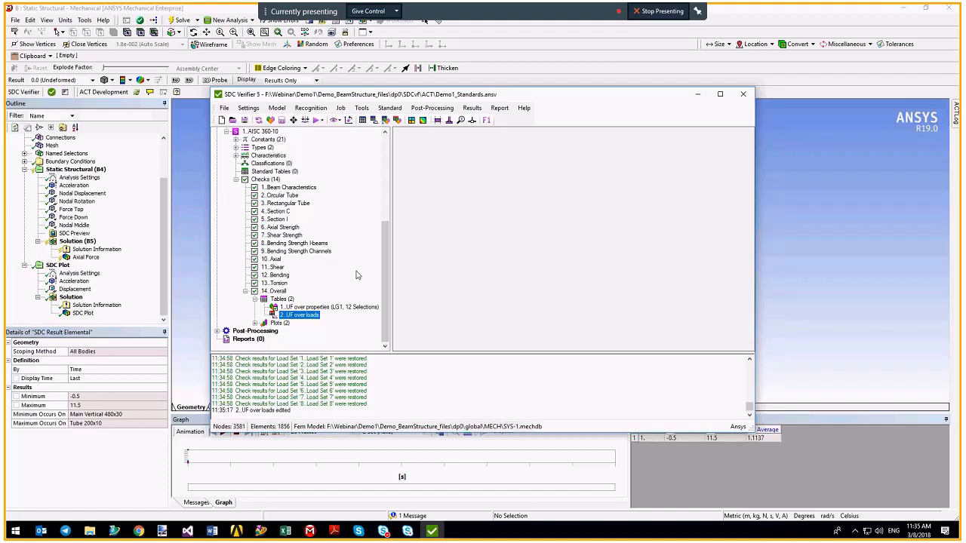
In check 14 Overall, set Uf_Overall's limit to 0.6 using absolute value, then confirm the check.
right_click(279, 292)
left_click(301, 308)
left_click_drag(637, 279, 641, 339)
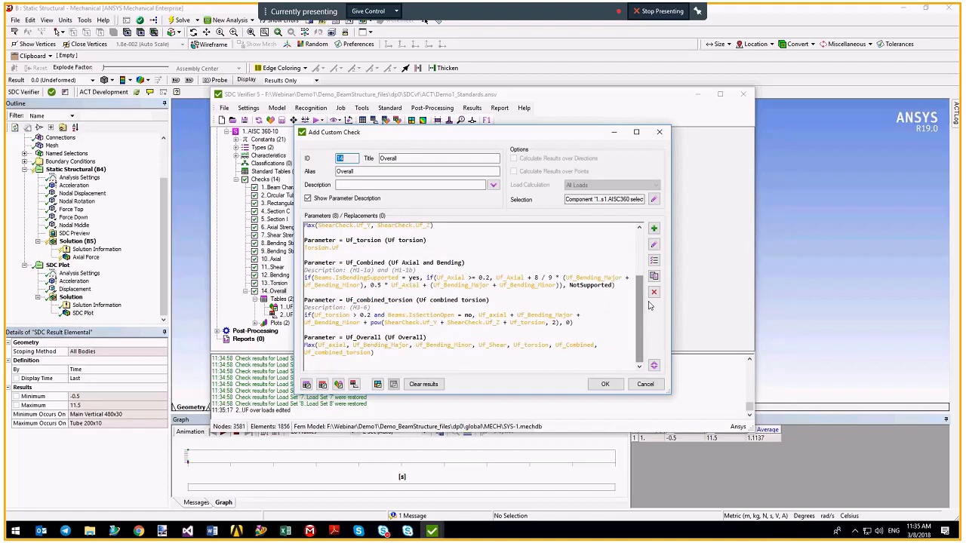
left_click(653, 259)
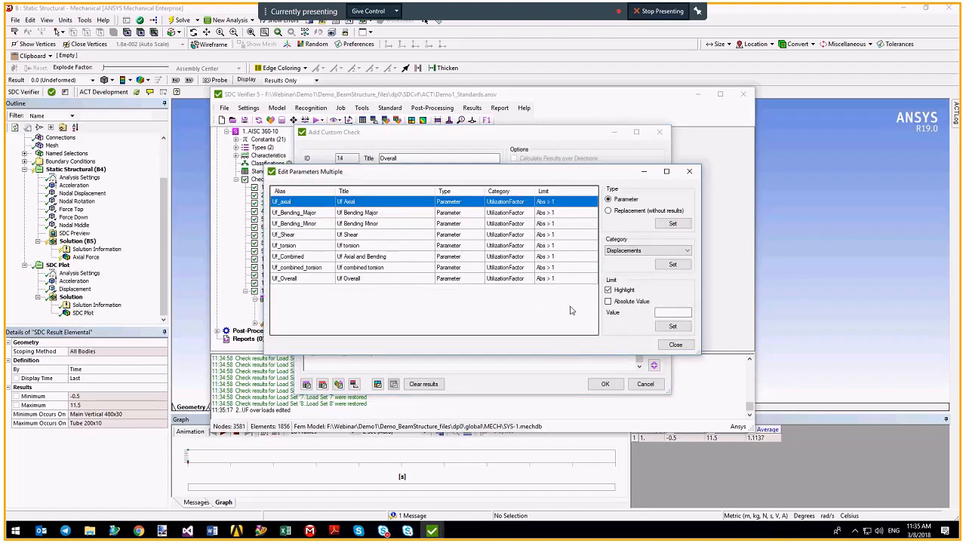
left_click(416, 279)
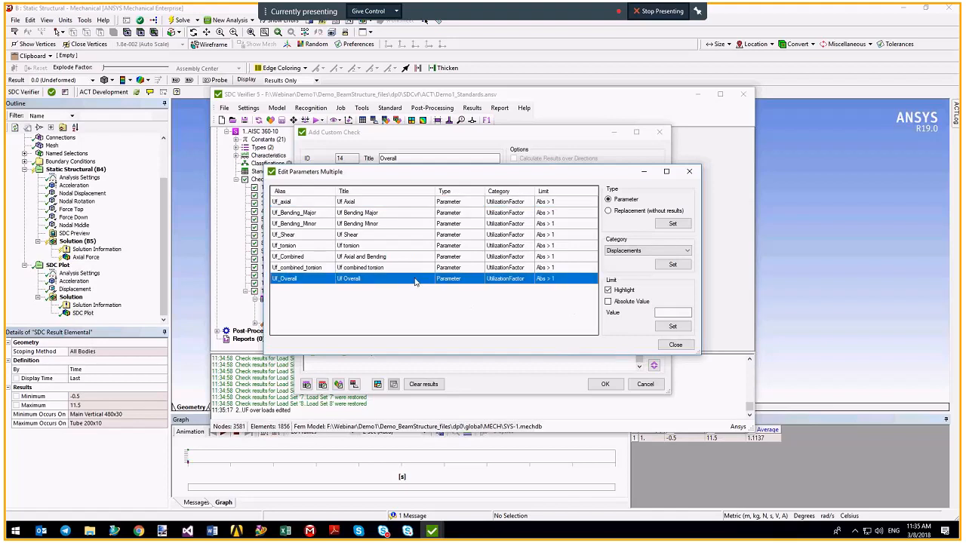
left_click(656, 311)
type("0.6")
left_click(643, 305)
left_click(672, 326)
left_click(675, 345)
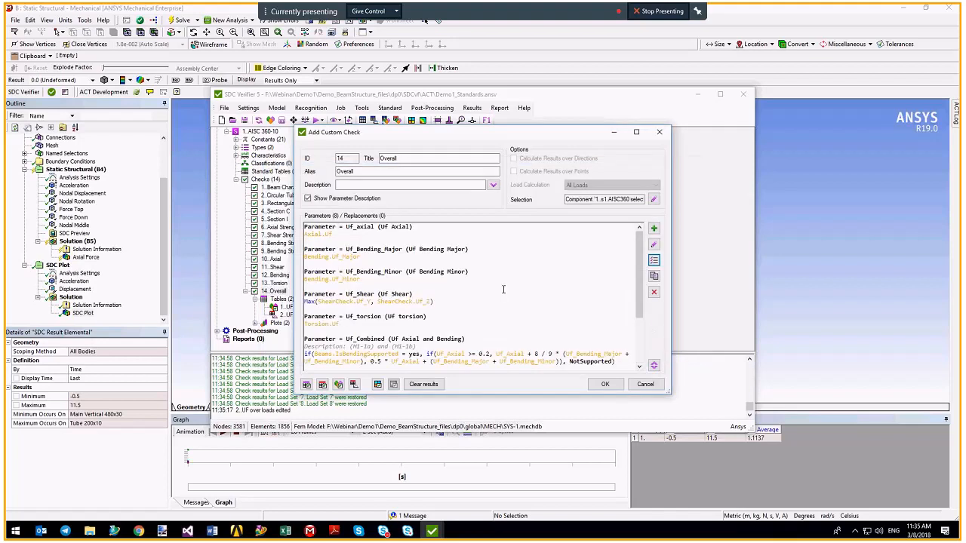
left_click(605, 384)
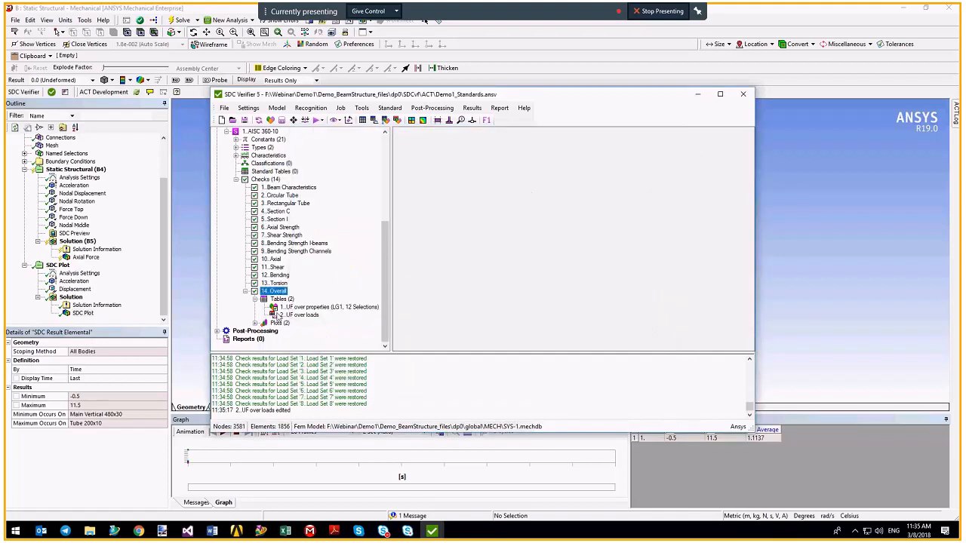
Refill the UF over properties table, inspect flagged Uf Overall values such as 0.61, and save it.
right_click(297, 315)
left_click(307, 307)
right_click(306, 307)
left_click(325, 311)
left_click(315, 390)
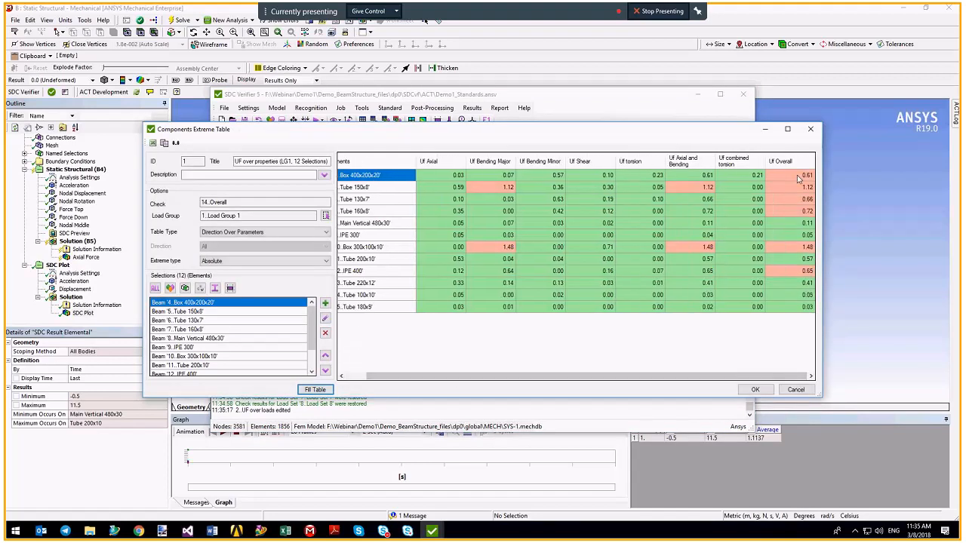
left_click(792, 179)
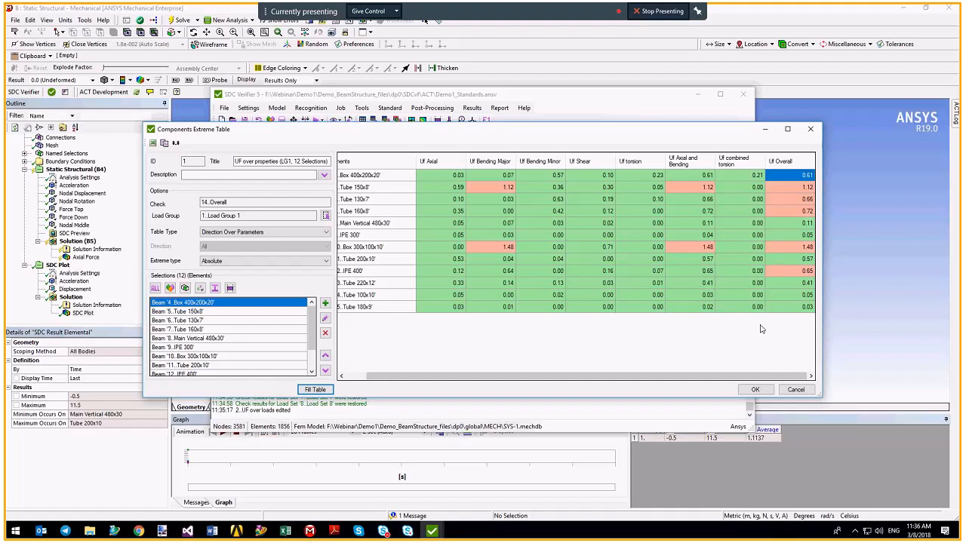
left_click(755, 390)
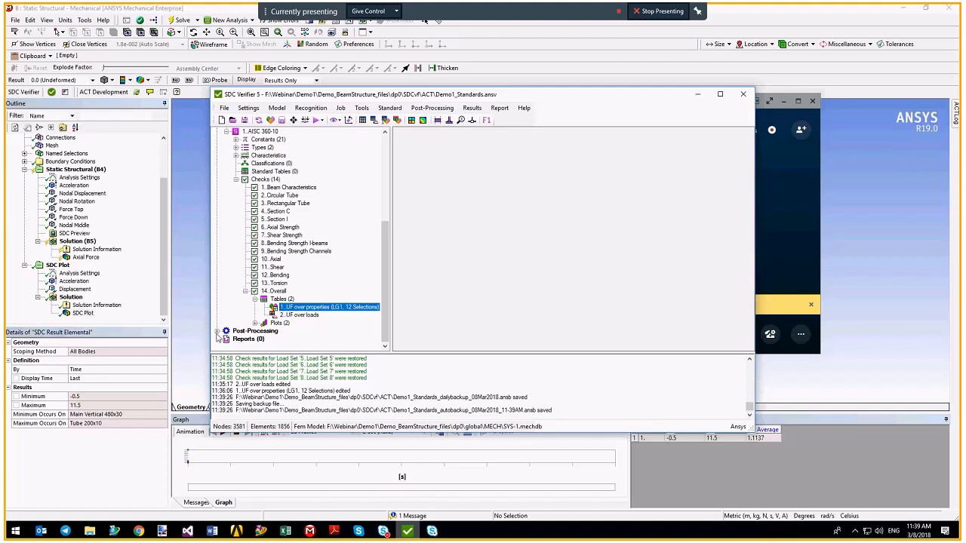
Fill the AISC360-10 Governing Loads for Overall above 1: Load Set 4 (1.48) and Load Set 3 (1.12).
left_click(218, 331)
left_click(227, 339)
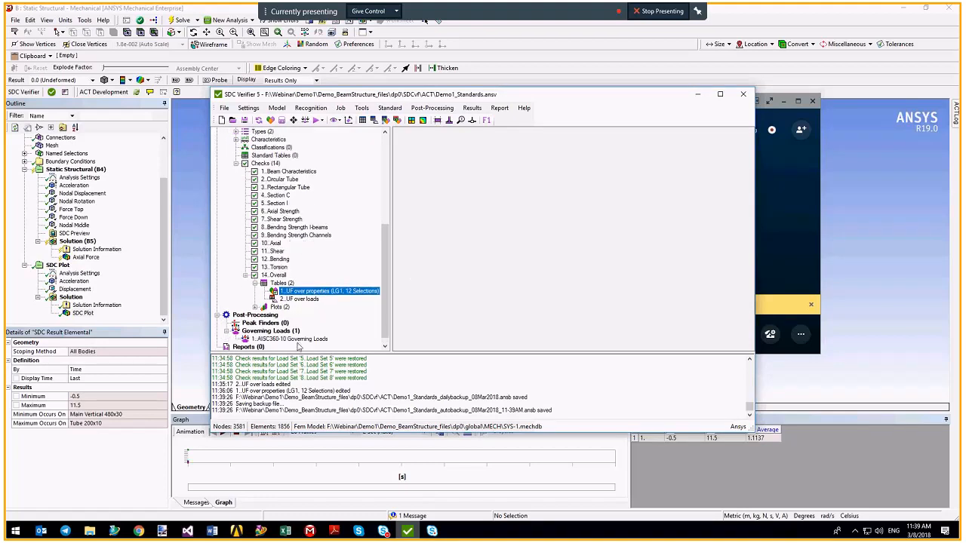
left_click(297, 341)
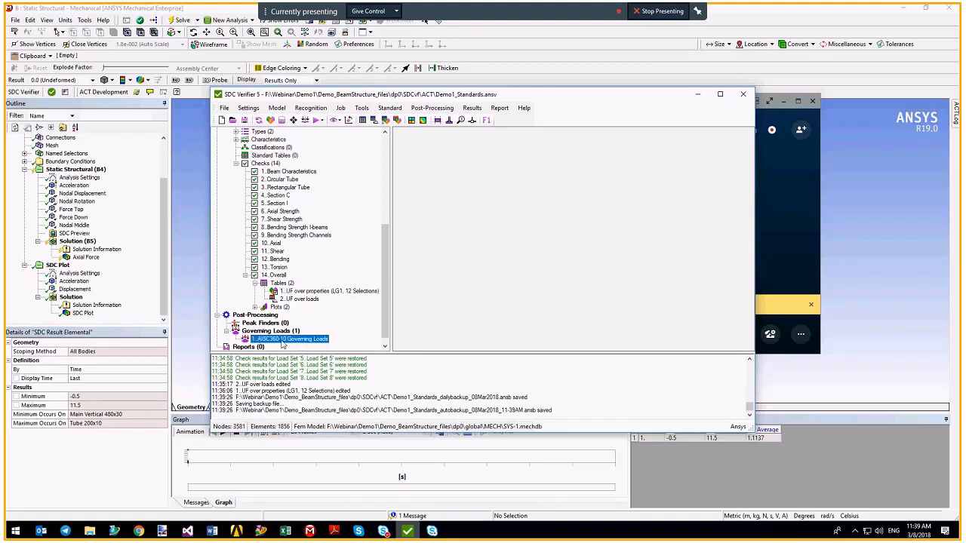
right_click(277, 338)
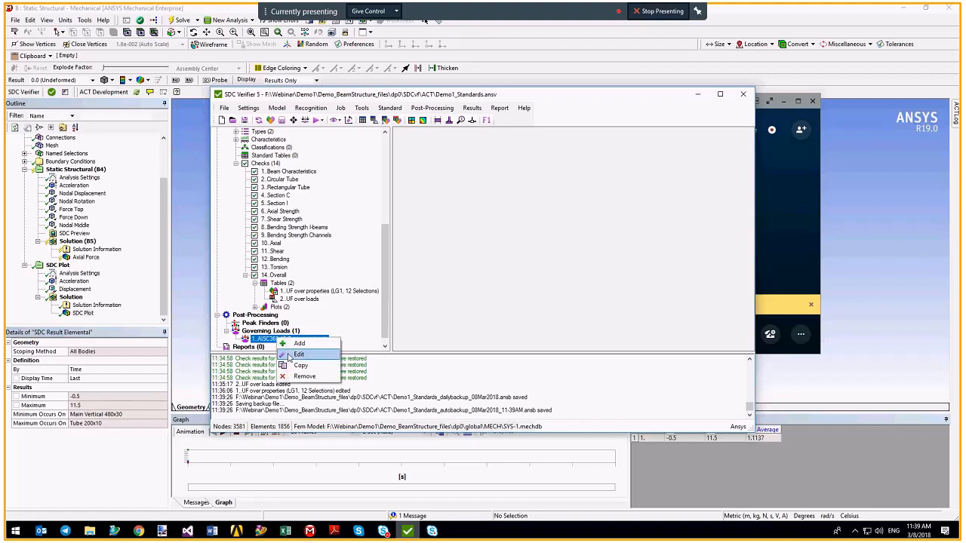
left_click(290, 355)
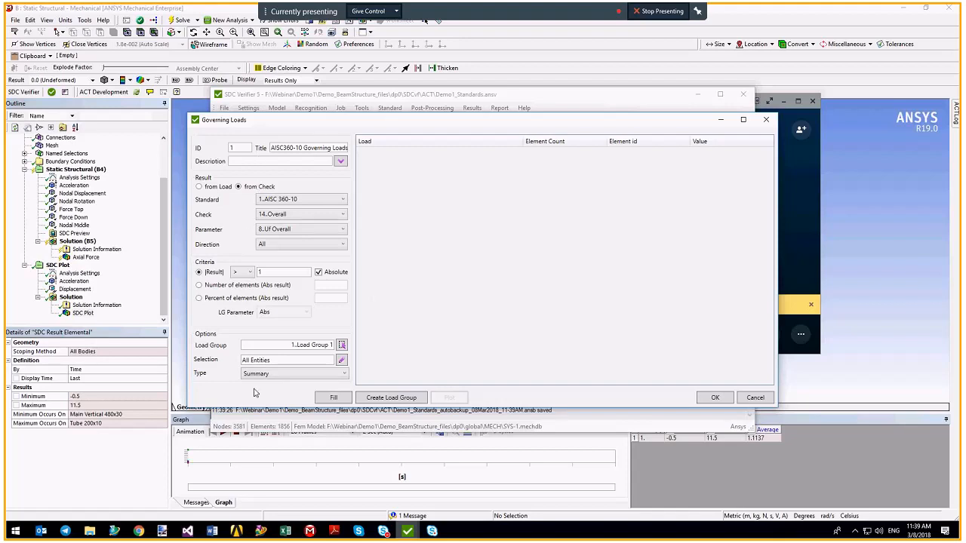
left_click_drag(287, 345, 347, 345)
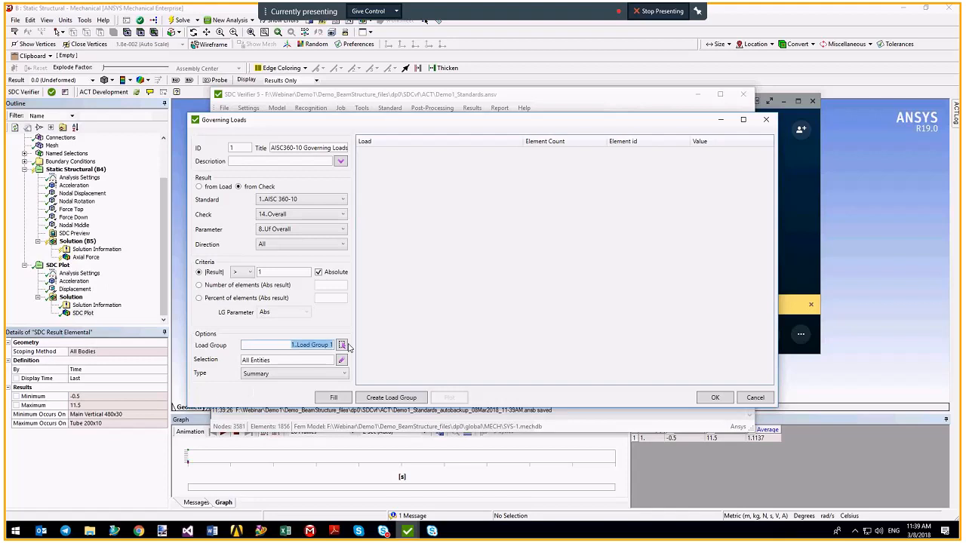
double_click(276, 271)
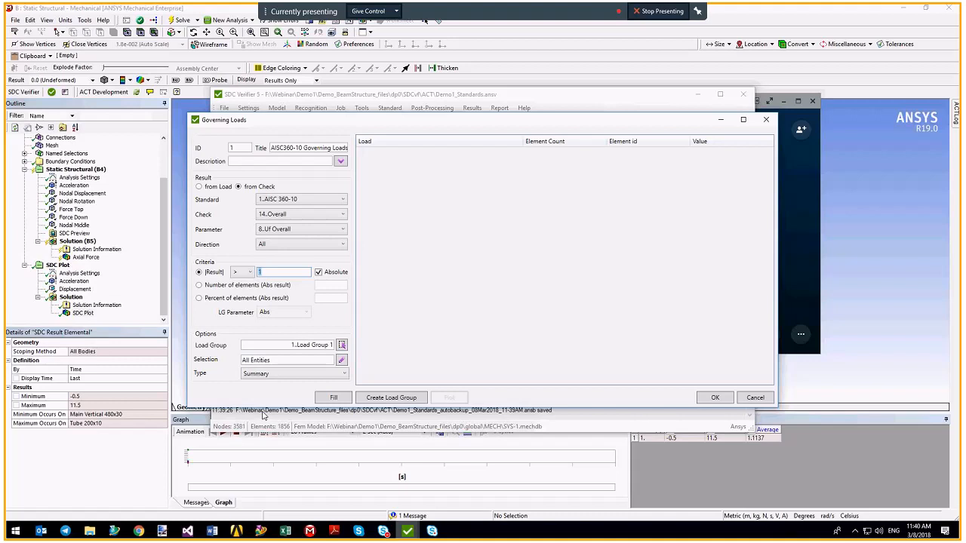
left_click(329, 398)
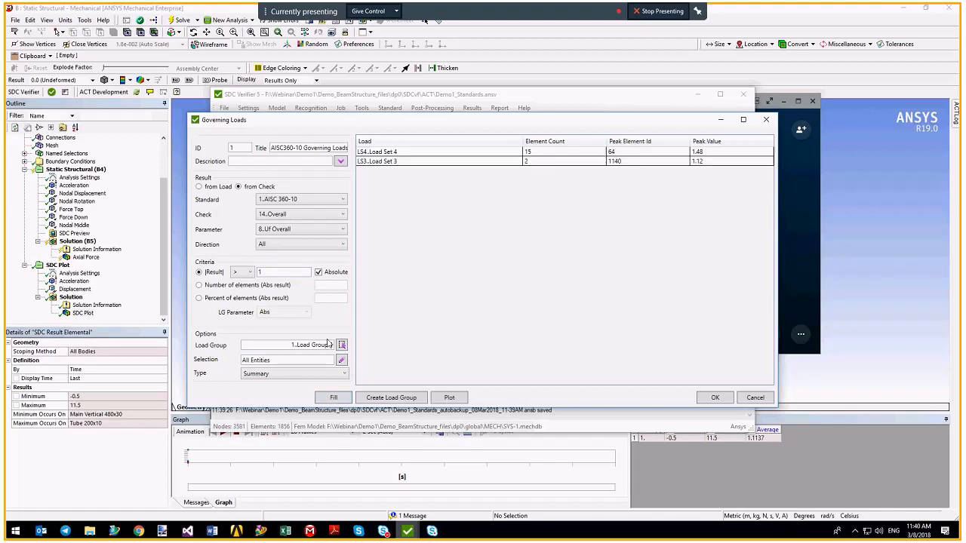
Review the Load Set 4 and Load Set 3 rows, then plot both onto the beam structure.
left_click(446, 156)
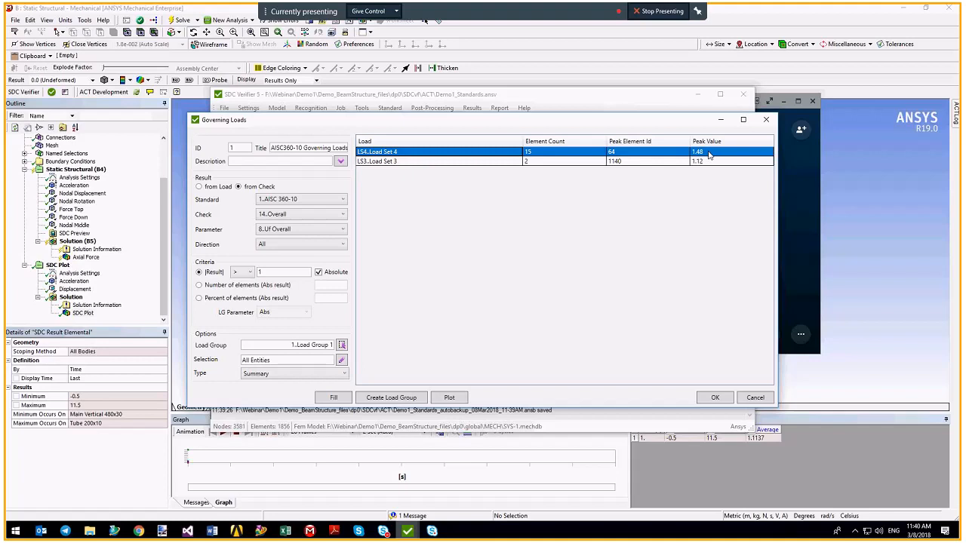
left_click(506, 163)
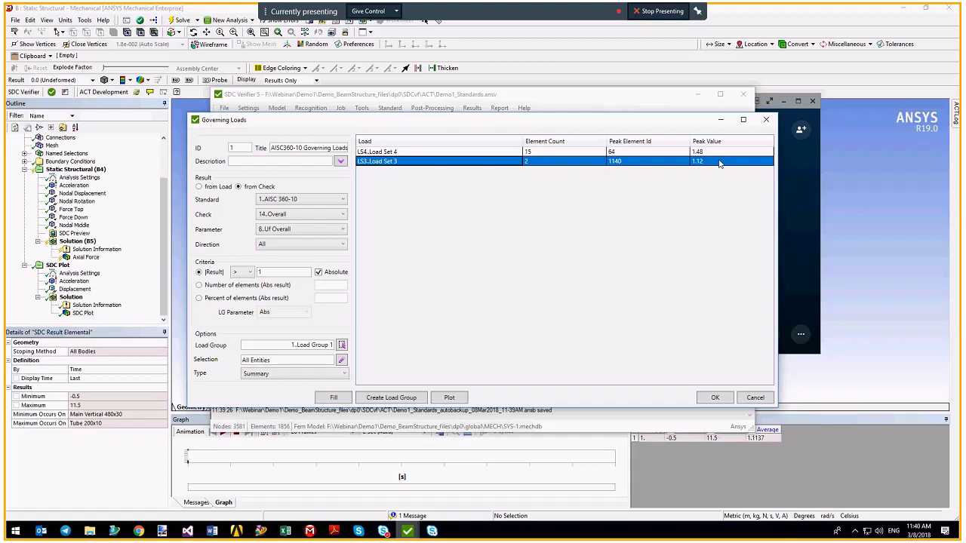
left_click(783, 101)
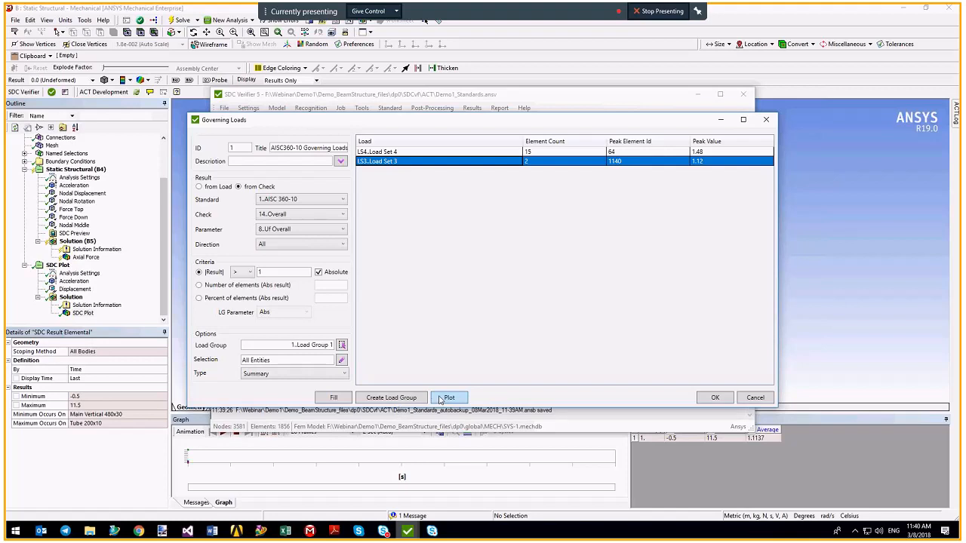
left_click(449, 398)
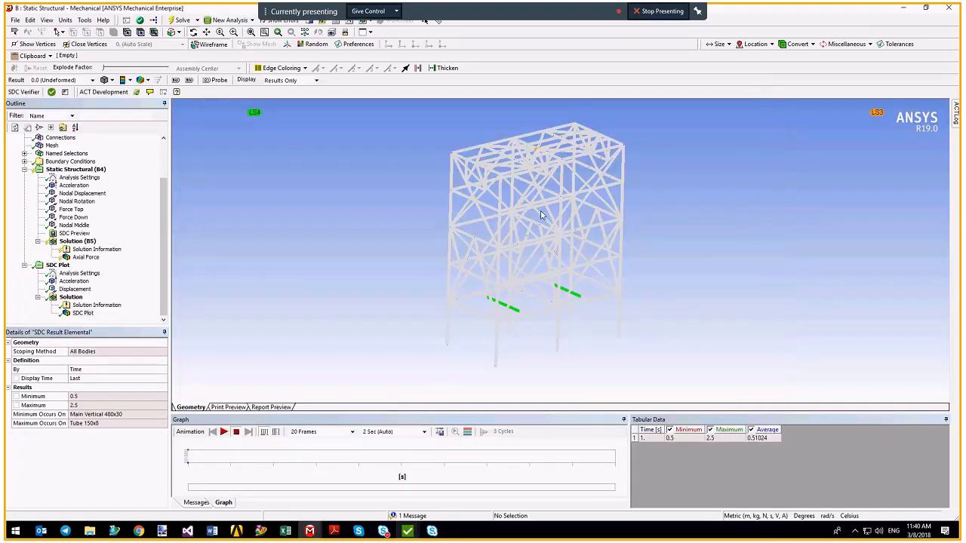
Rotate and zoom the frame to centre the flagged member in the view.
middle_click_drag(541, 212, 528, 222, "ctrl")
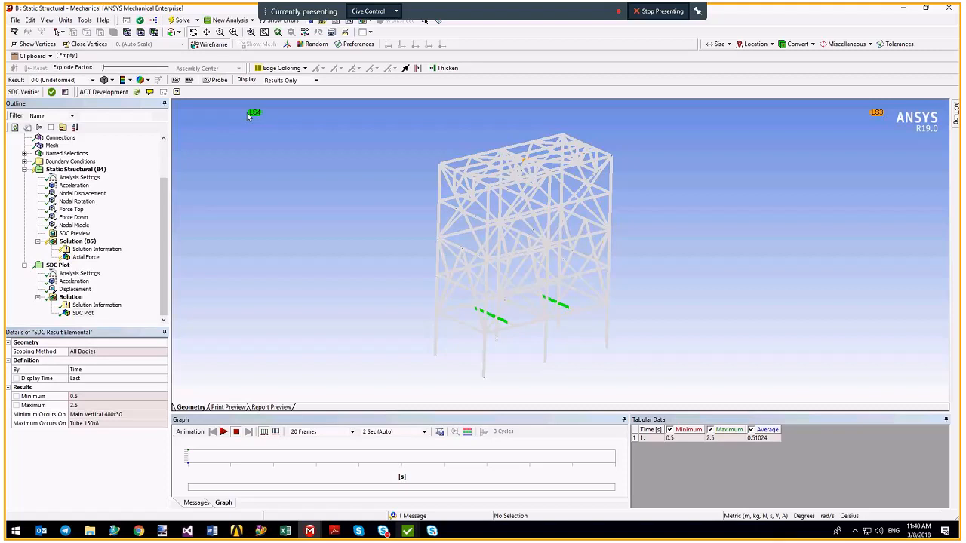
middle_click_drag(468, 317, 495, 306)
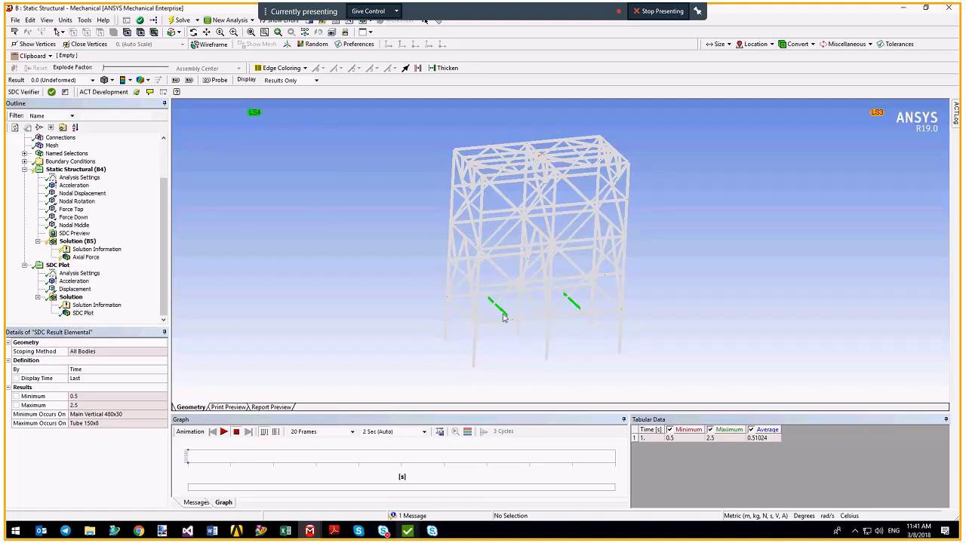
middle_click_drag(562, 296, 469, 280)
middle_click_drag(493, 153, 519, 249)
scroll(519, 249, "up", 6)
middle_click_drag(419, 221, 598, 273, "ctrl")
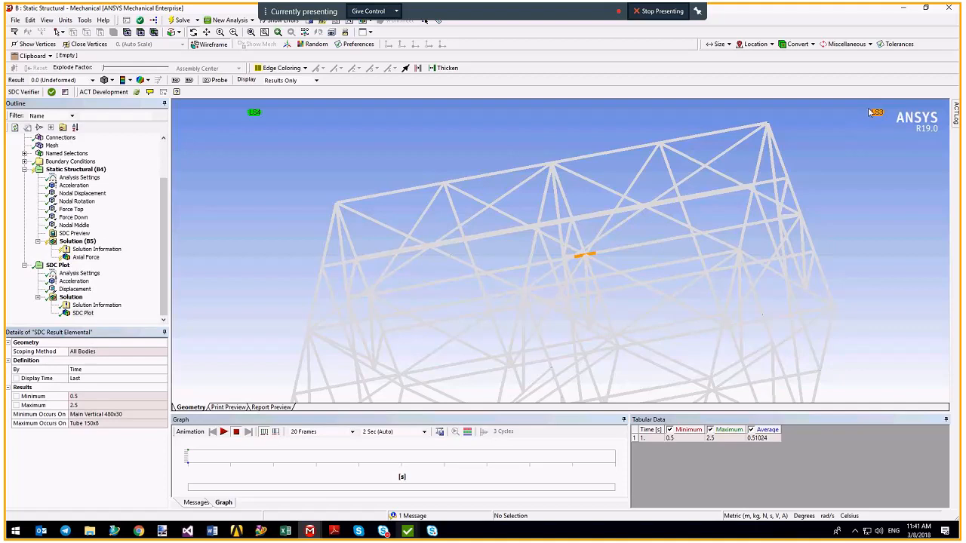
Show the frame with Thick Shells and Beams in an overall view, then return to SDC Verifier.
left_click(47, 20)
left_click(82, 86)
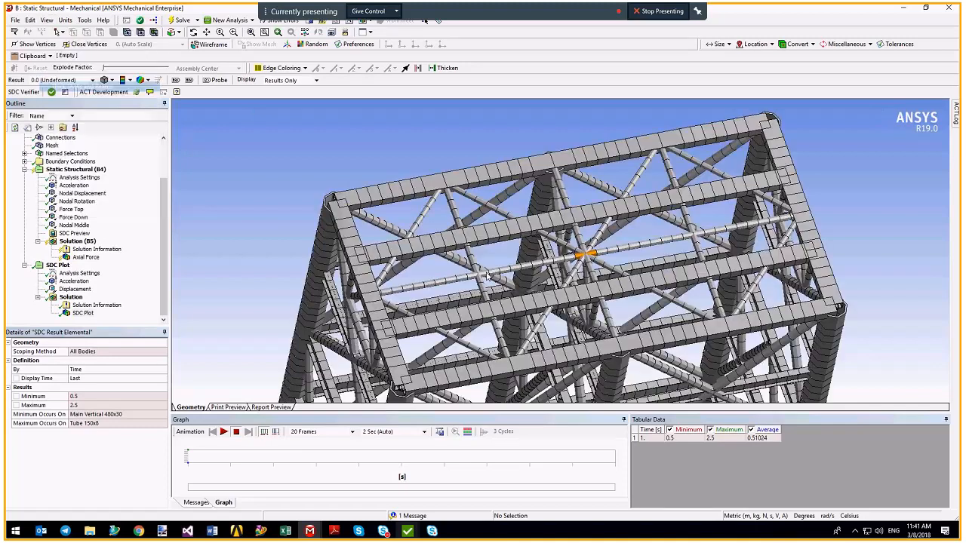
scroll(486, 276, "up", 3)
scroll(570, 275, "down", 5)
middle_click_drag(568, 274, 623, 197)
scroll(623, 198, "down", 2)
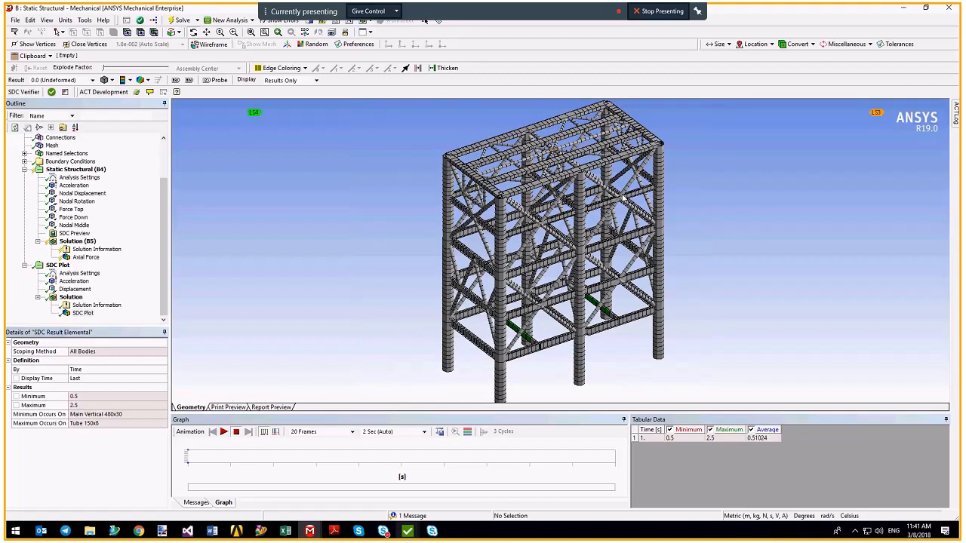
scroll(539, 292, "down", 1)
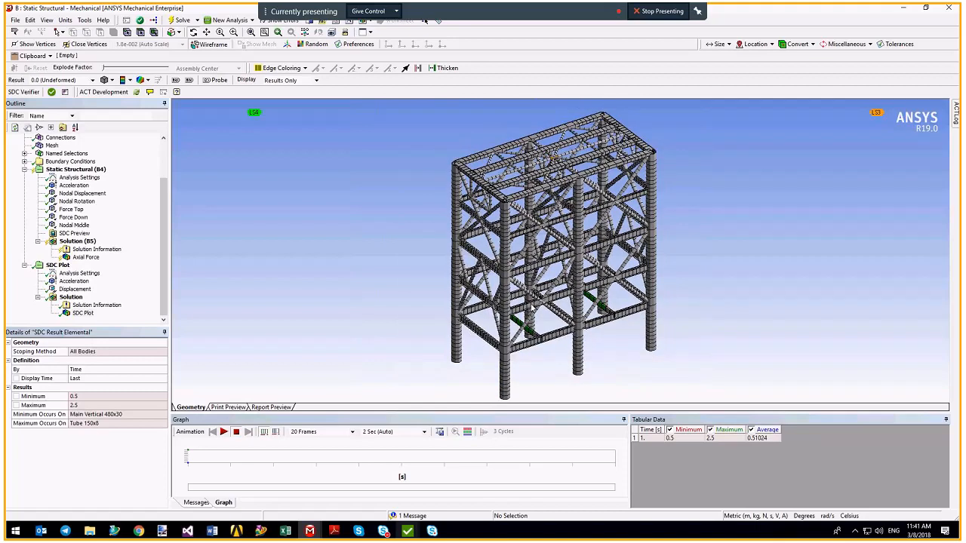
left_click(407, 531)
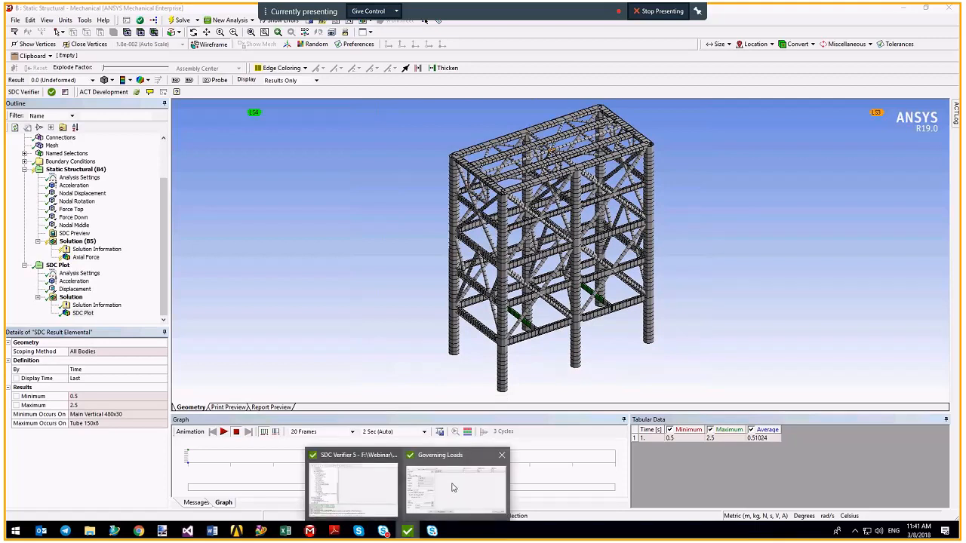
Fill the governing loads with Type set to Expand, then base them on load results.
left_click(453, 488)
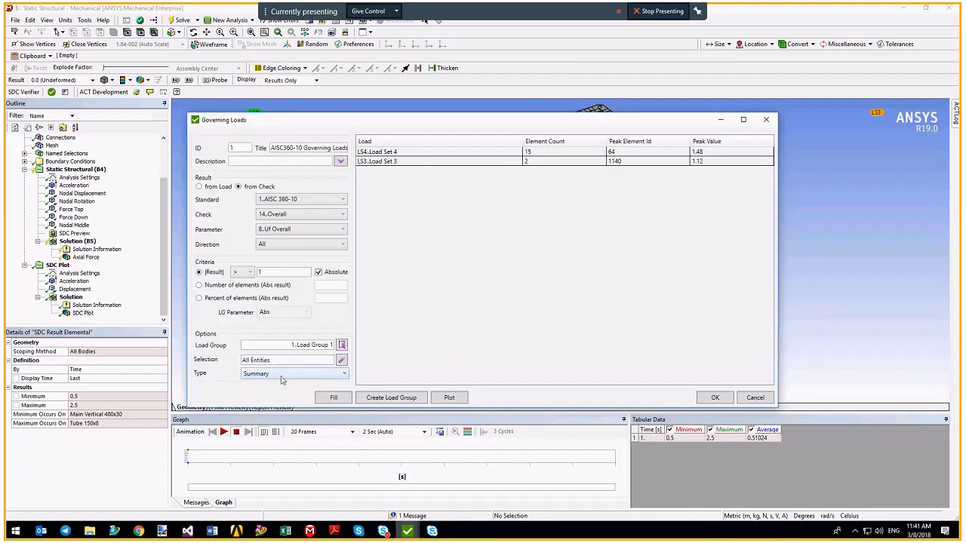
left_click(281, 375)
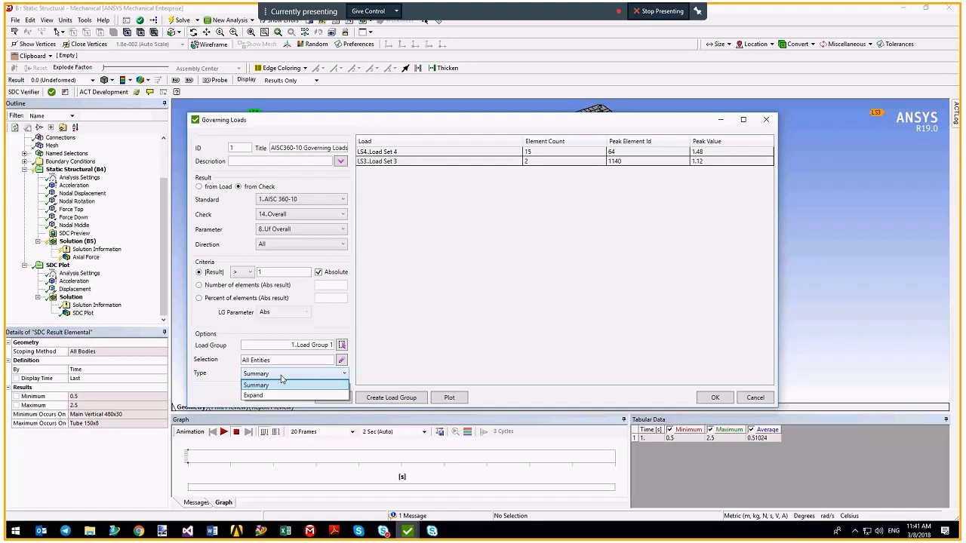
left_click(280, 394)
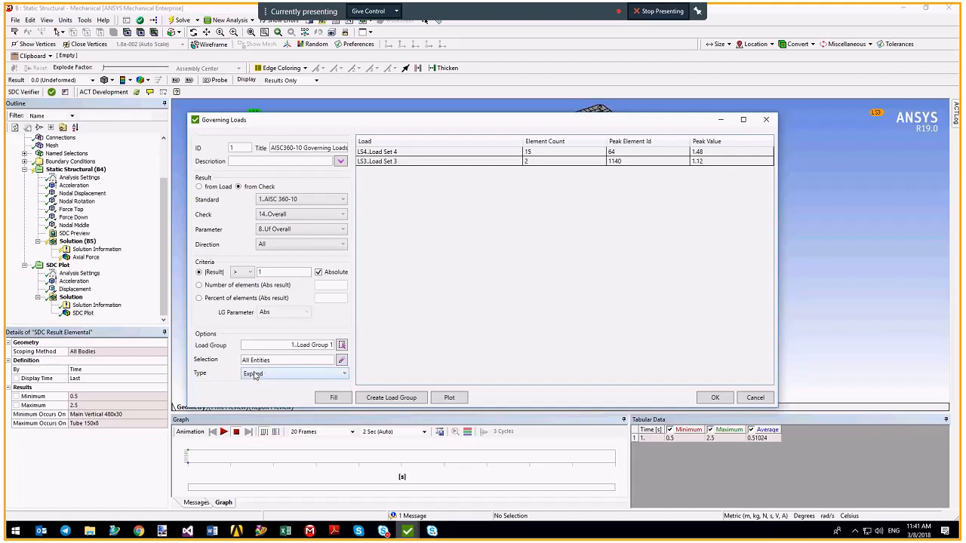
left_click(328, 398)
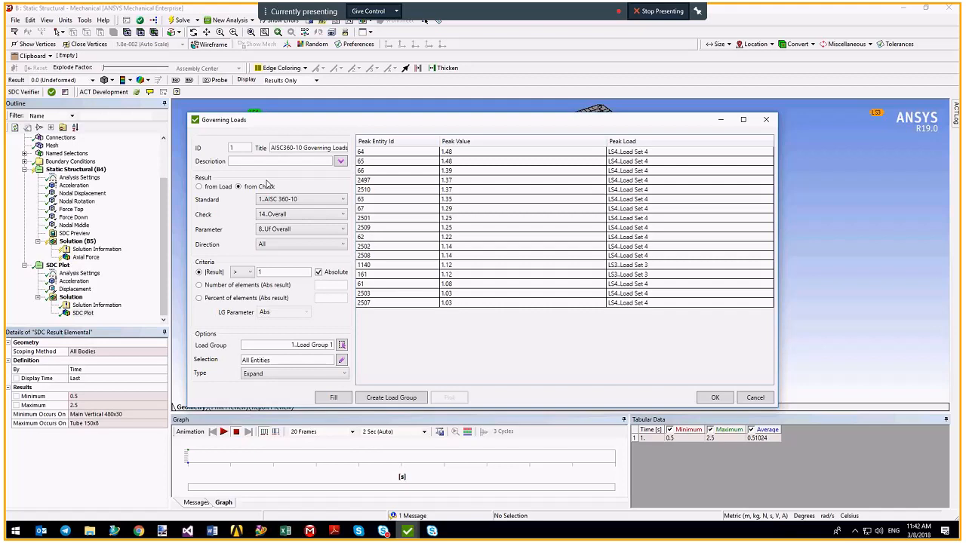
left_click(212, 188)
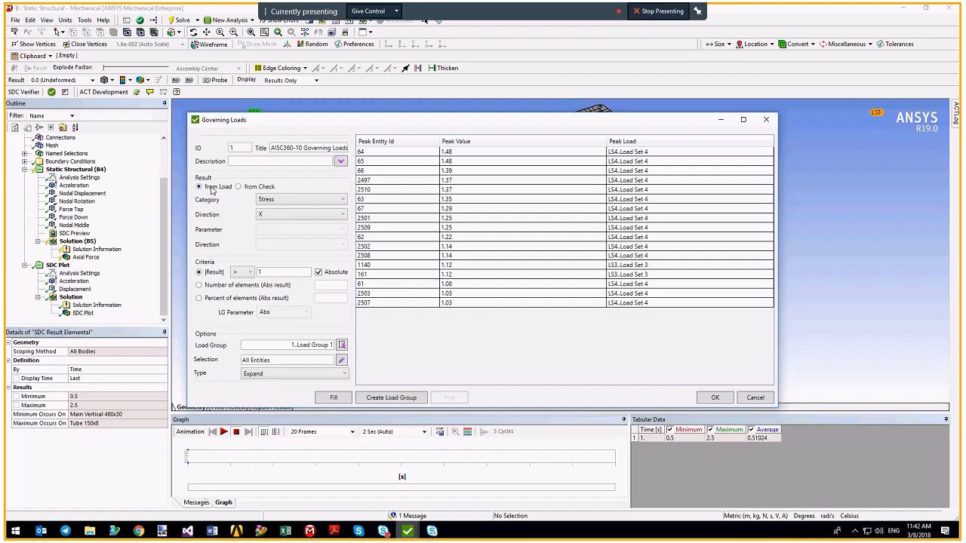
Base the governing loads on Equivalent stress over the top 100 elements.
left_click(298, 199)
left_click(287, 208)
left_click(287, 217)
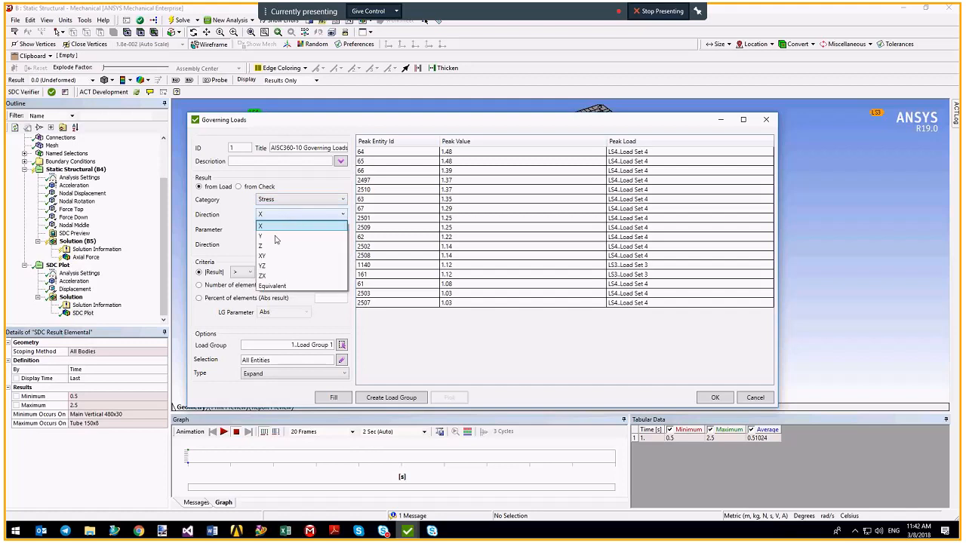
left_click(272, 286)
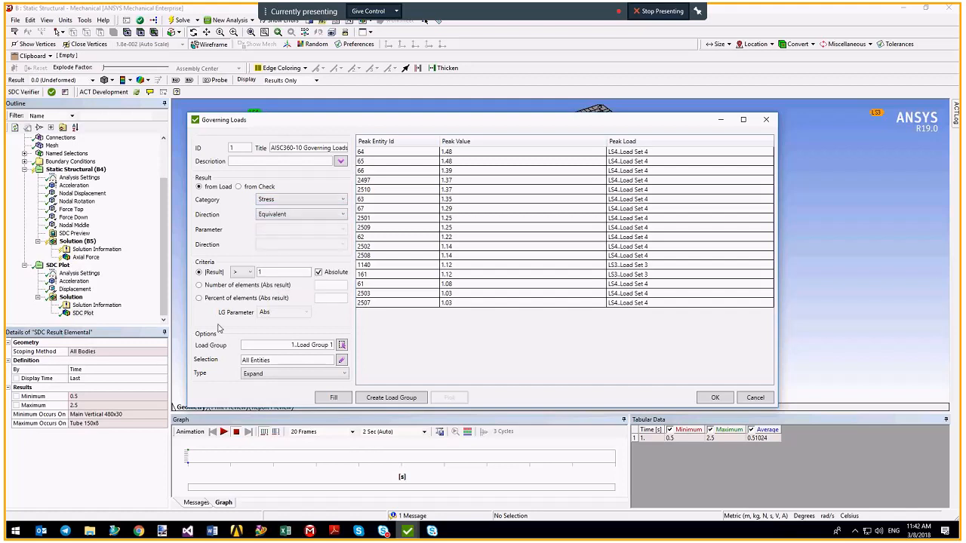
left_click(225, 287)
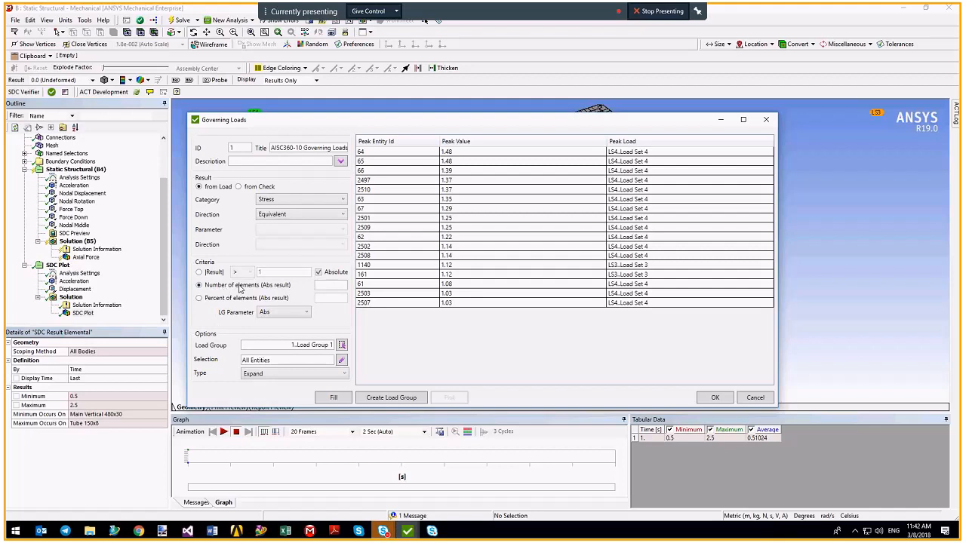
left_click(323, 285)
type("100")
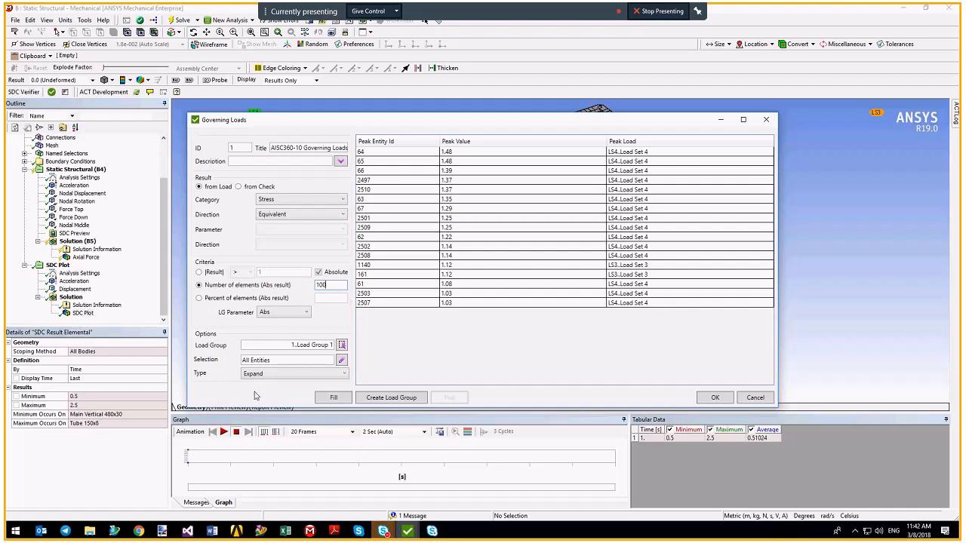
Fill a summary showing Load Set 1 peaking at 120.1e+6 on element 372, then choose Expand.
left_click(309, 374)
left_click(310, 374)
scroll(309, 374, "up", 1)
left_click(333, 398)
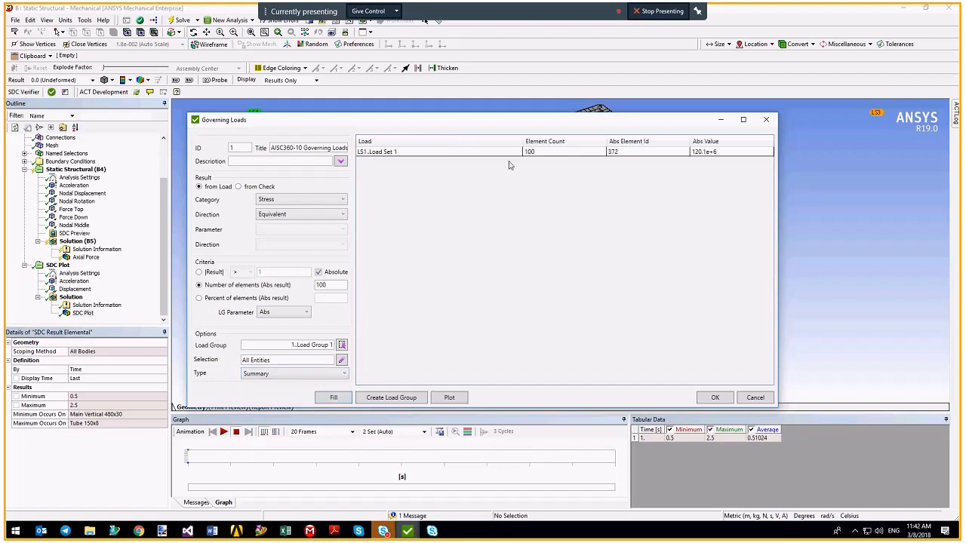
left_click(388, 153)
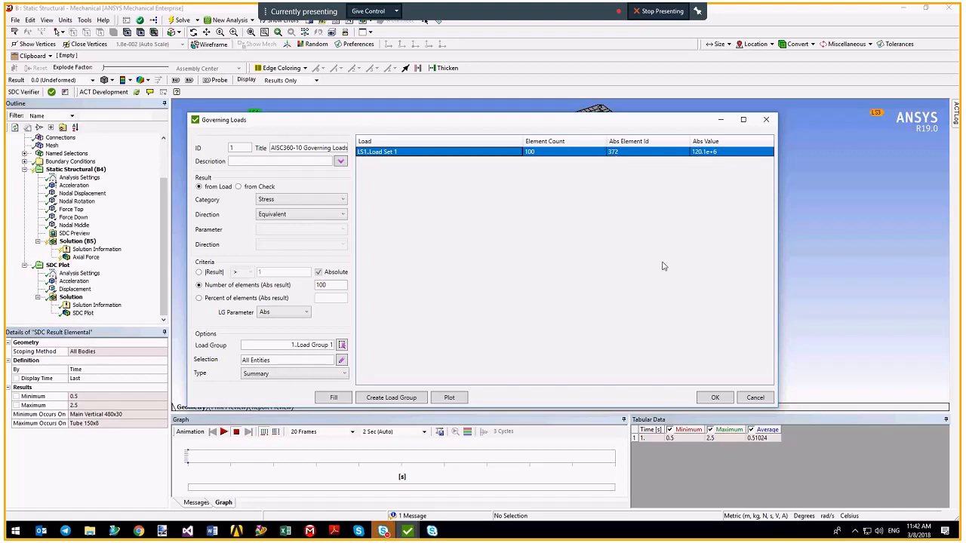
left_click(343, 373)
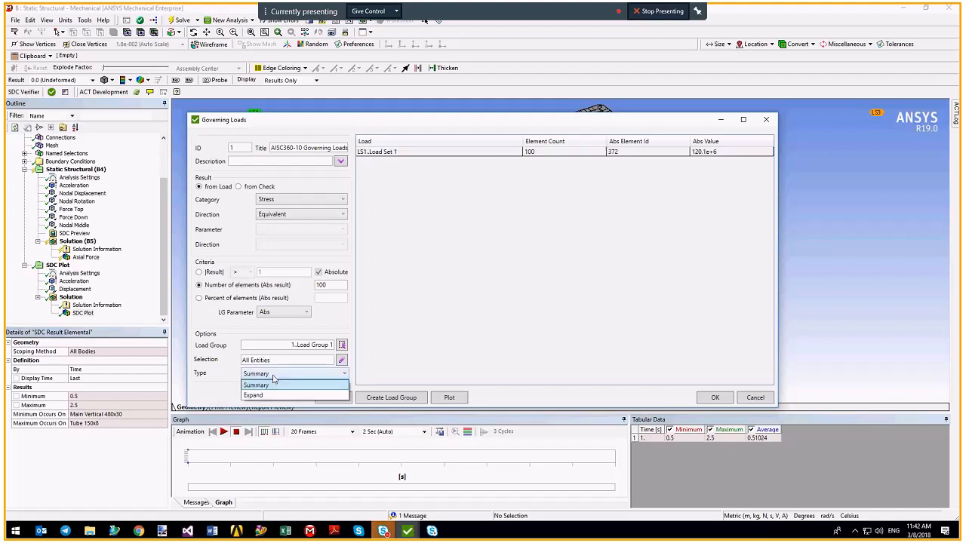
left_click(254, 395)
left_click(334, 397)
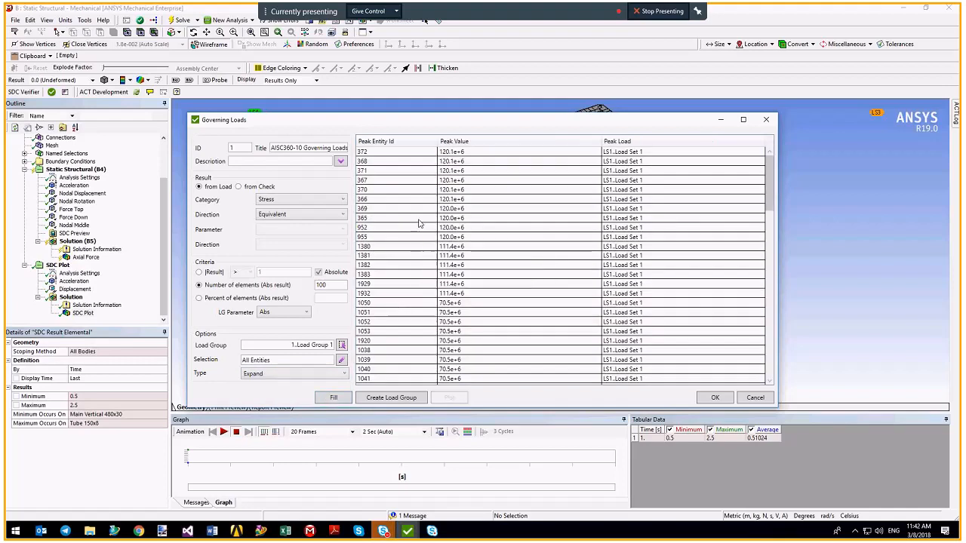
left_click_drag(769, 181, 745, 368)
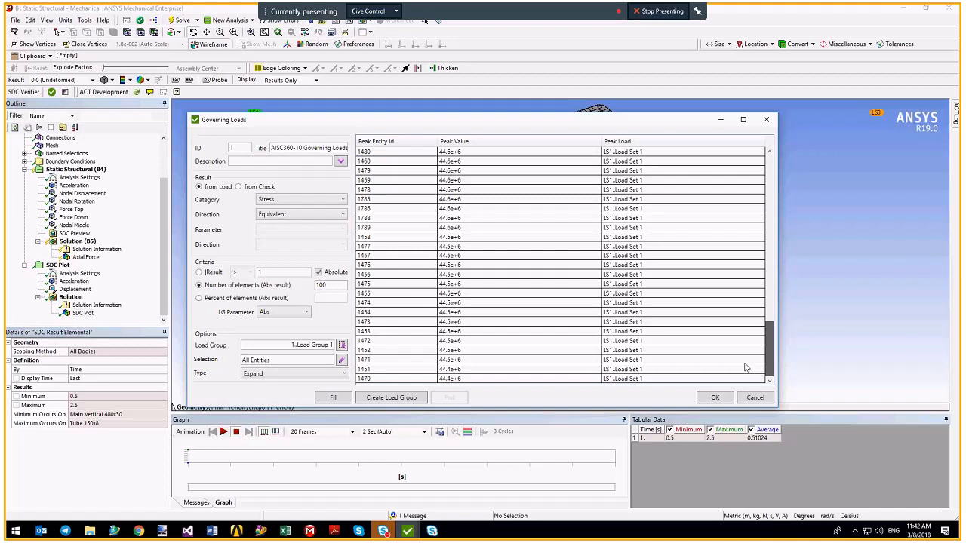
left_click_drag(769, 356, 772, 190)
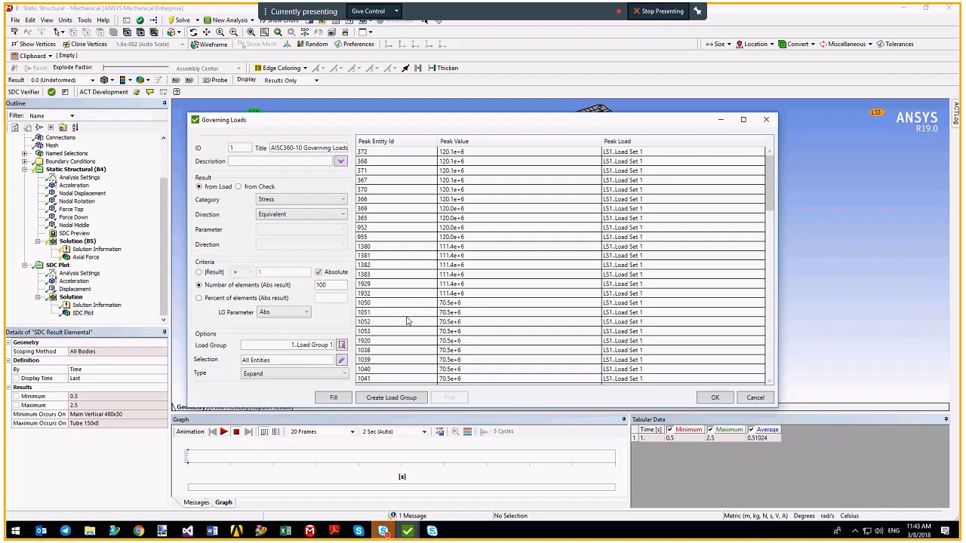
left_click(272, 374)
left_click(272, 386)
left_click(386, 400)
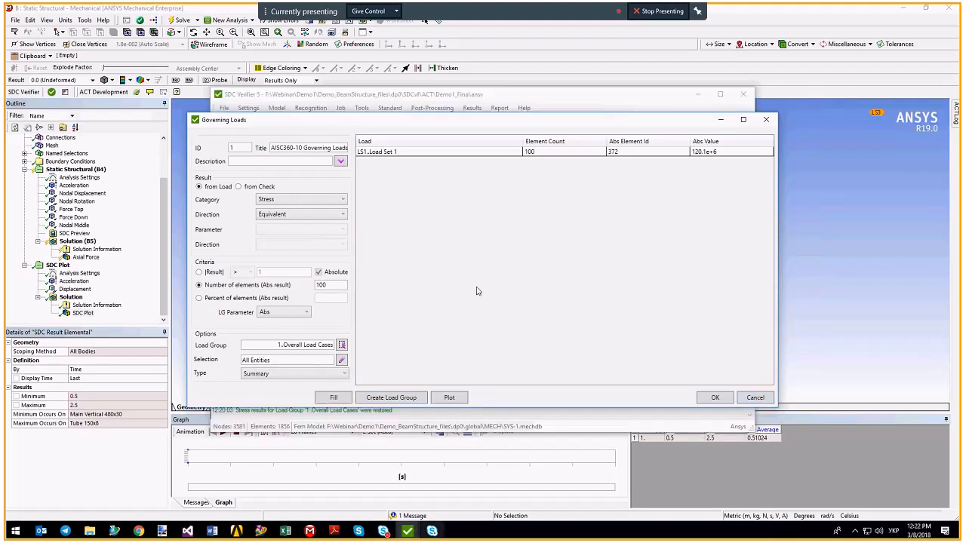
Close the Governing Loads setup and review the Add Report Wizard and Add Report Designer options.
left_click(286, 314)
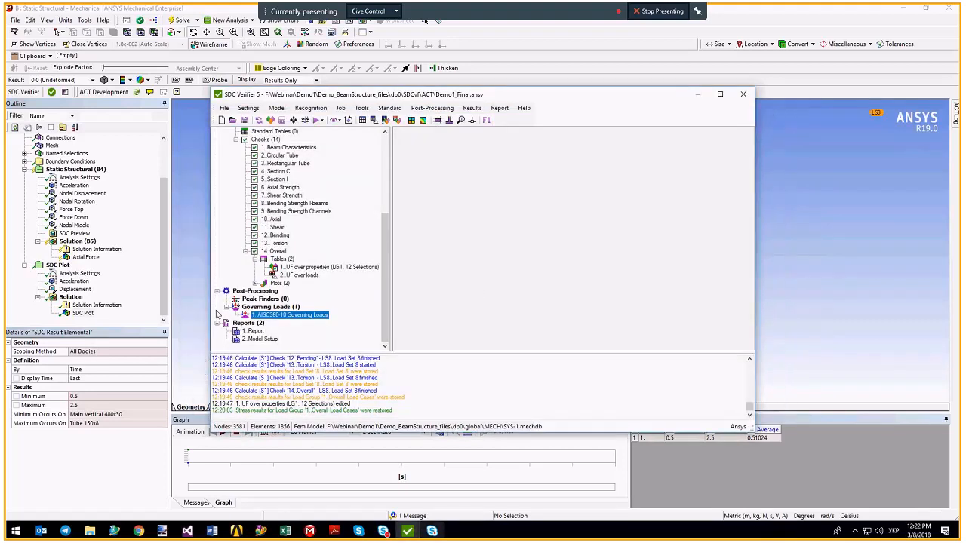
right_click(249, 324)
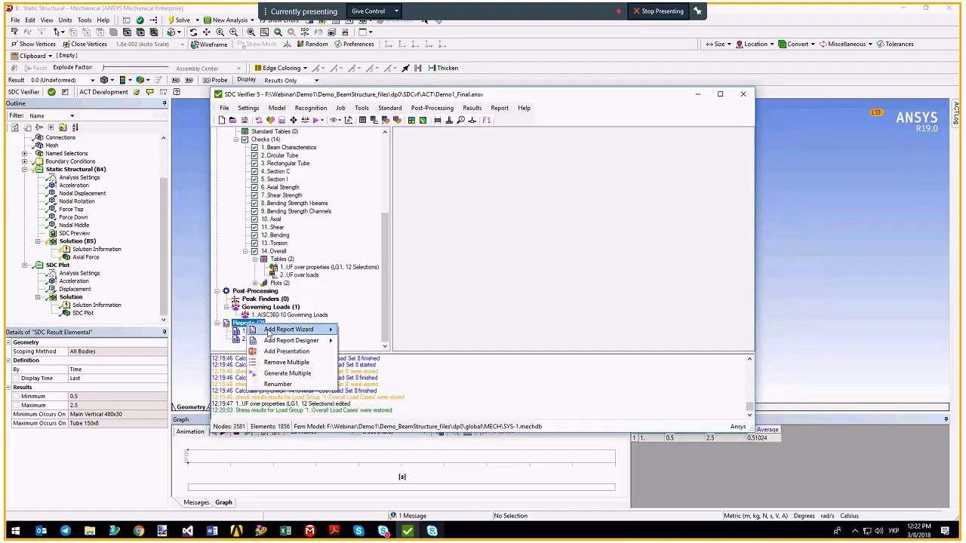
mouse_move(269, 335)
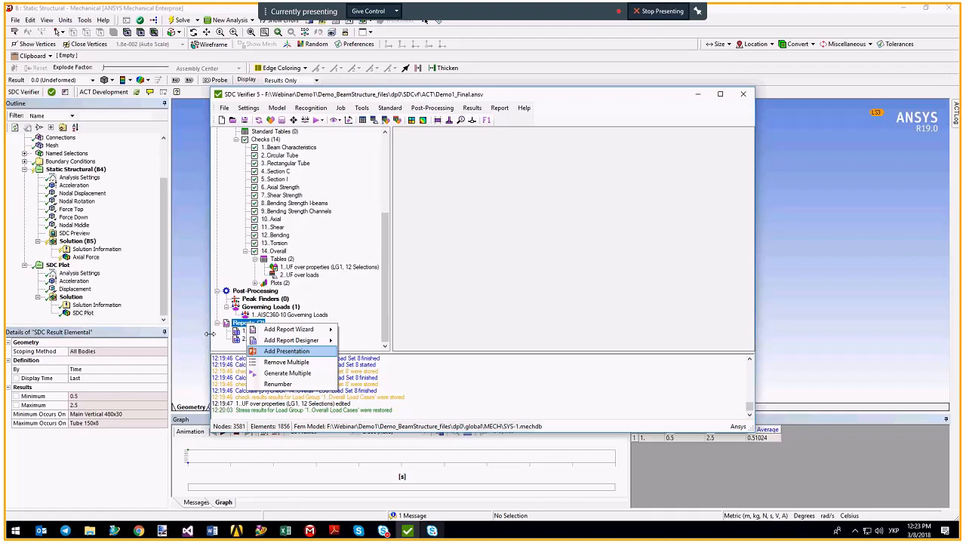
left_click(254, 331)
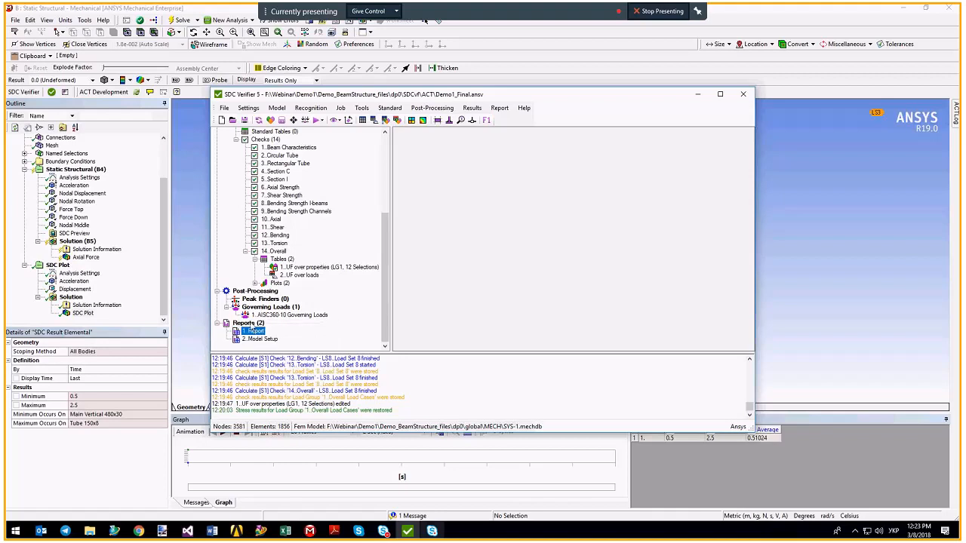
Select the 2. Model Setup report and bring up its actions.
right_click(249, 323)
mouse_move(282, 340)
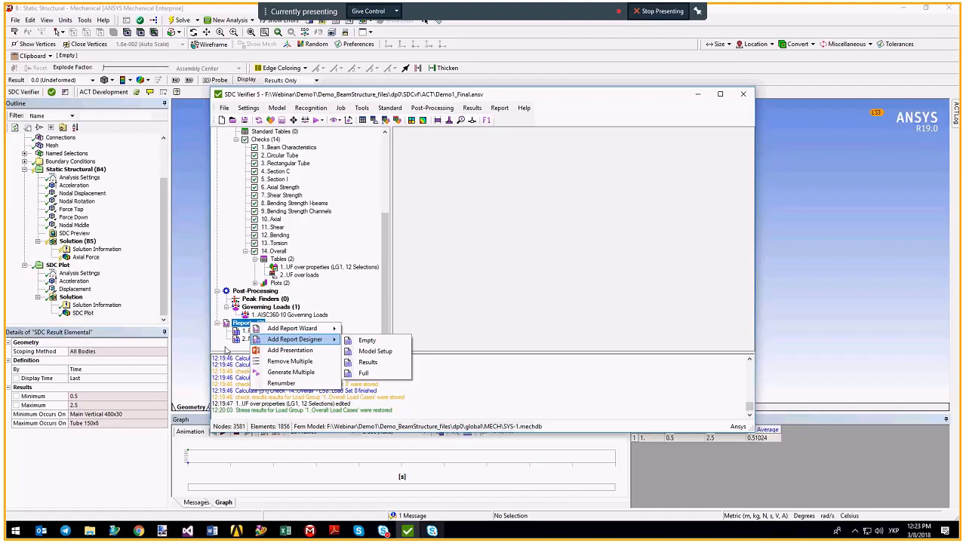
left_click(260, 339)
right_click(261, 340)
Edit 2. Model Setup in Report Designer and generate its Properties Summary of twelve beam properties.
left_click(274, 378)
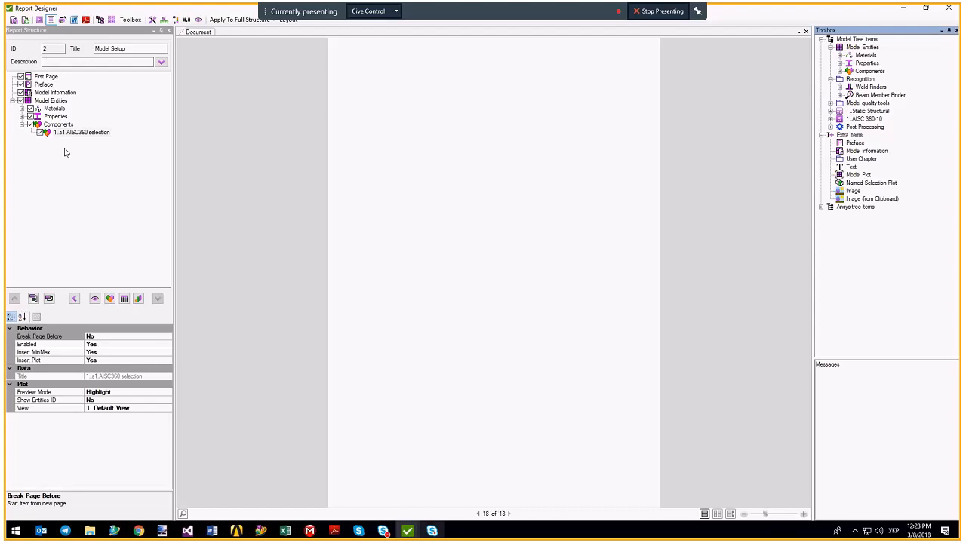
left_click(21, 116)
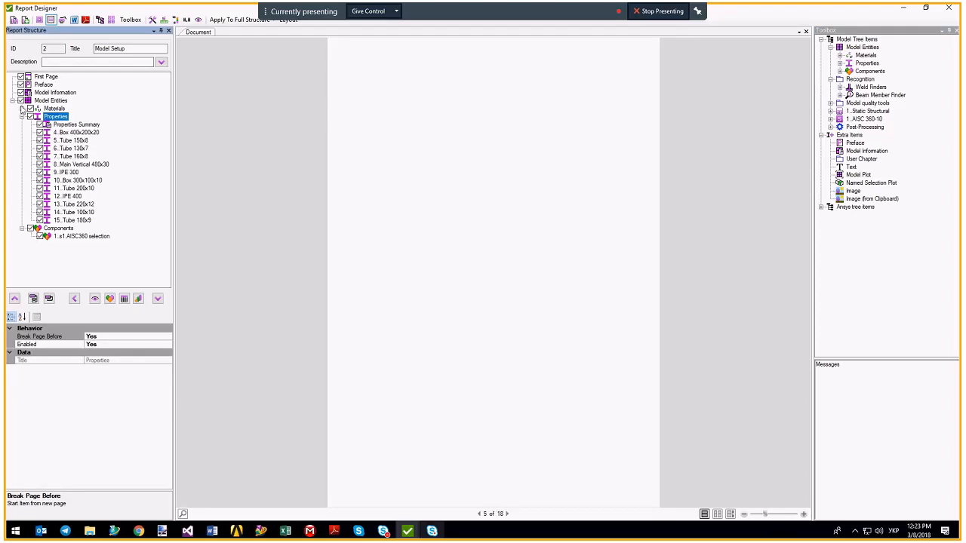
left_click(21, 109)
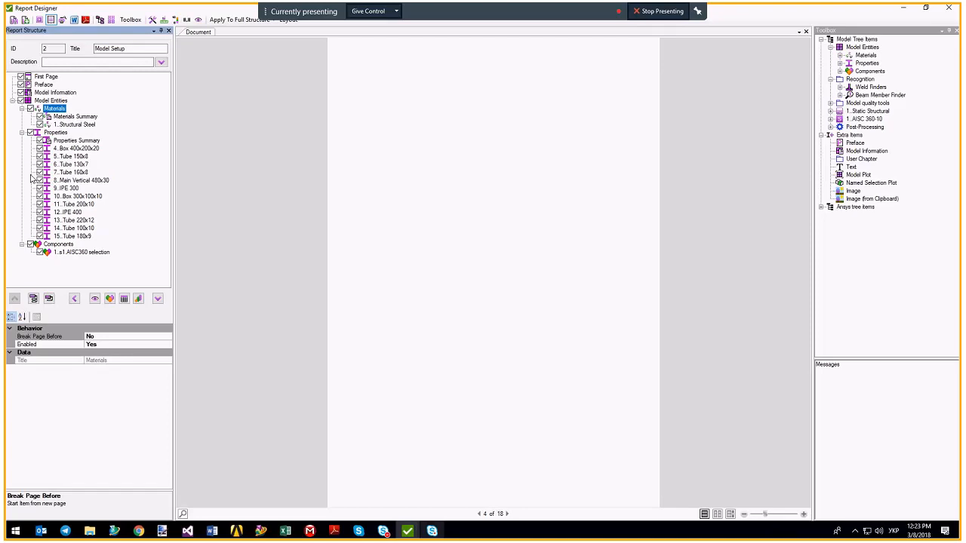
left_click(68, 140)
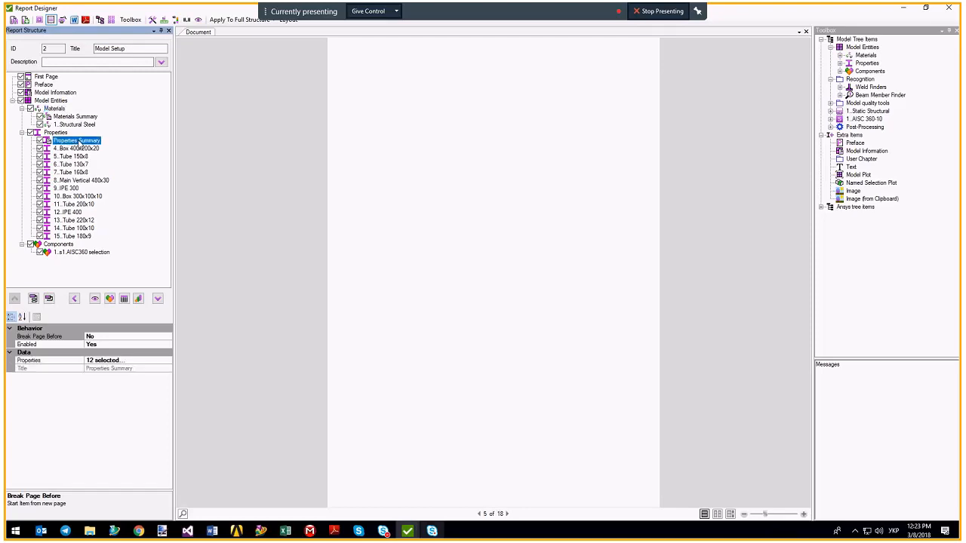
right_click(83, 142)
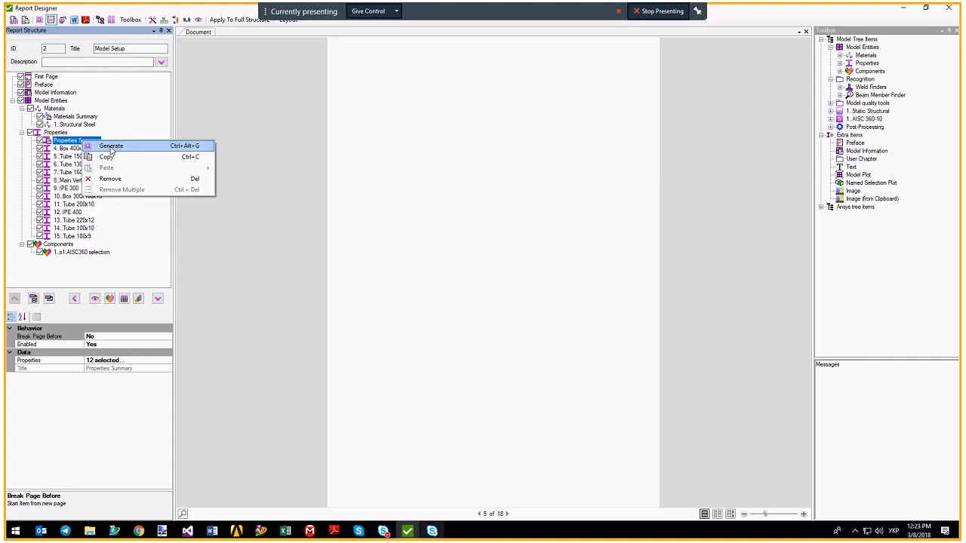
left_click(110, 146)
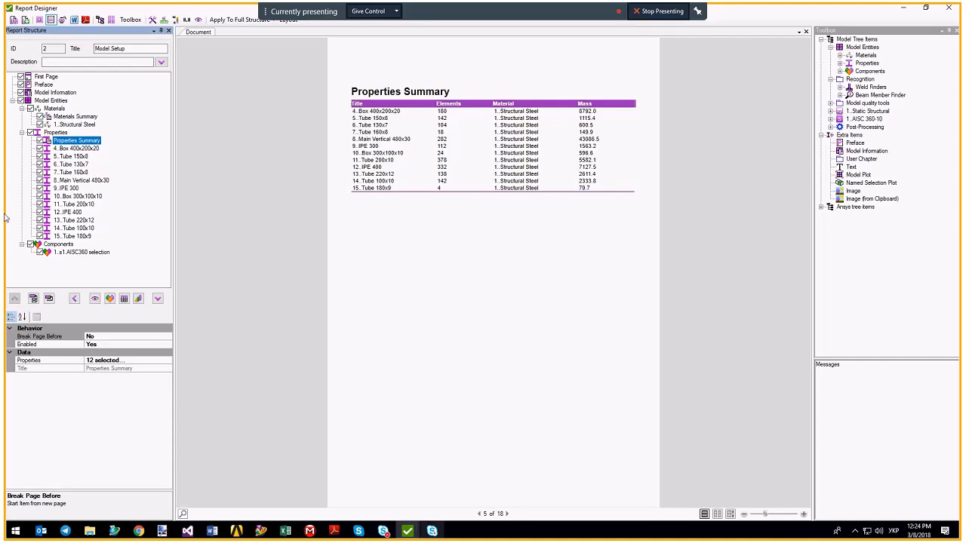
Generate the Materials Summary table, cancelling the Report Designer close prompt to keep the report open.
right_click(74, 116)
left_click(104, 120)
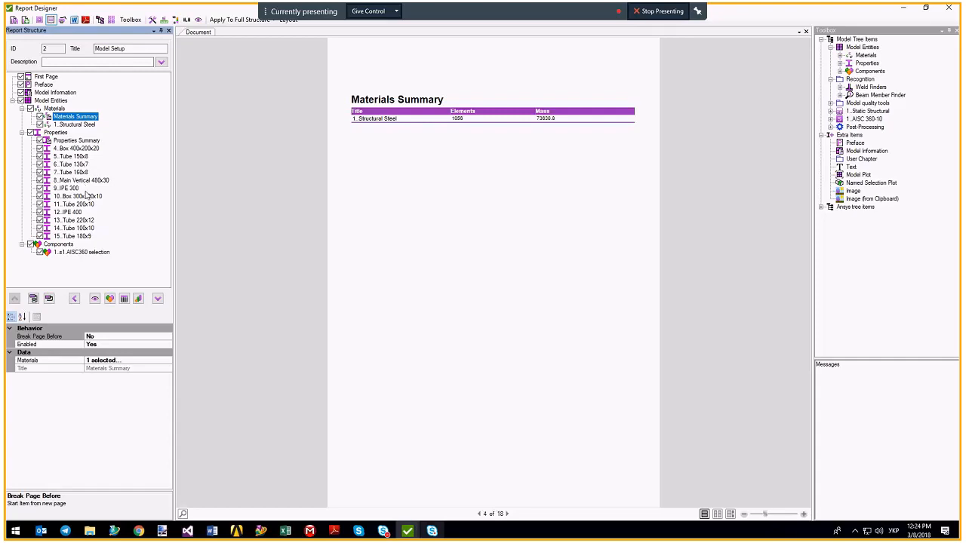
left_click(948, 8)
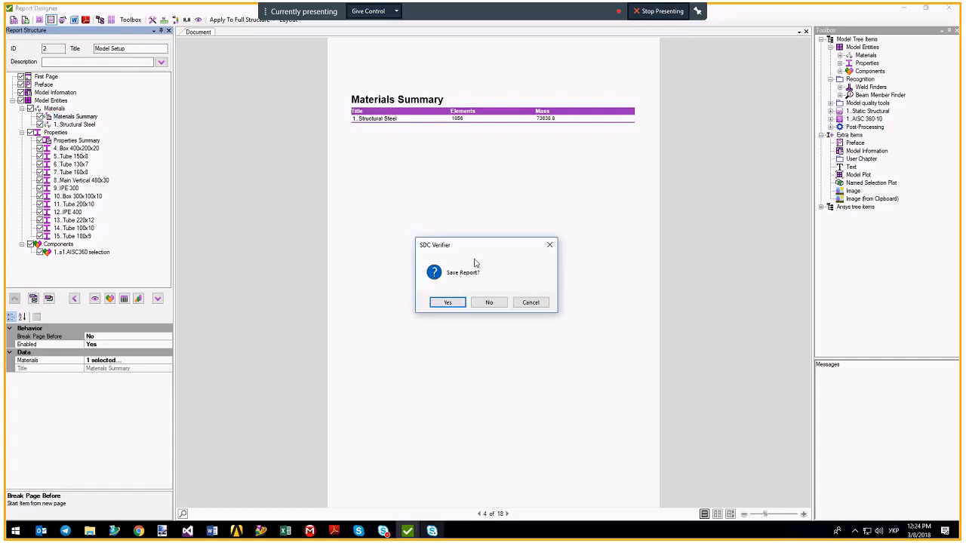
left_click(529, 302)
Generate the 9..IPE 300 section page of the Model Setup report.
left_click(67, 189)
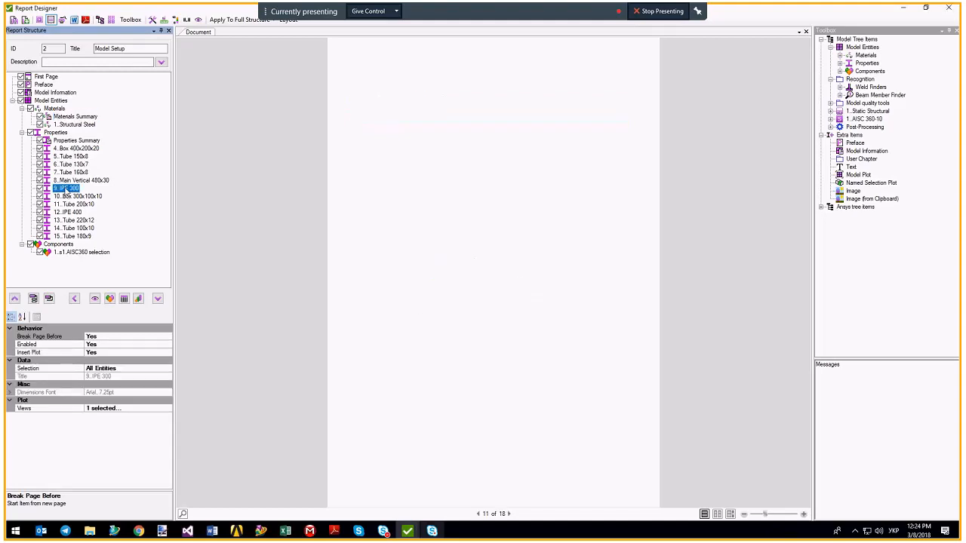
right_click(66, 188)
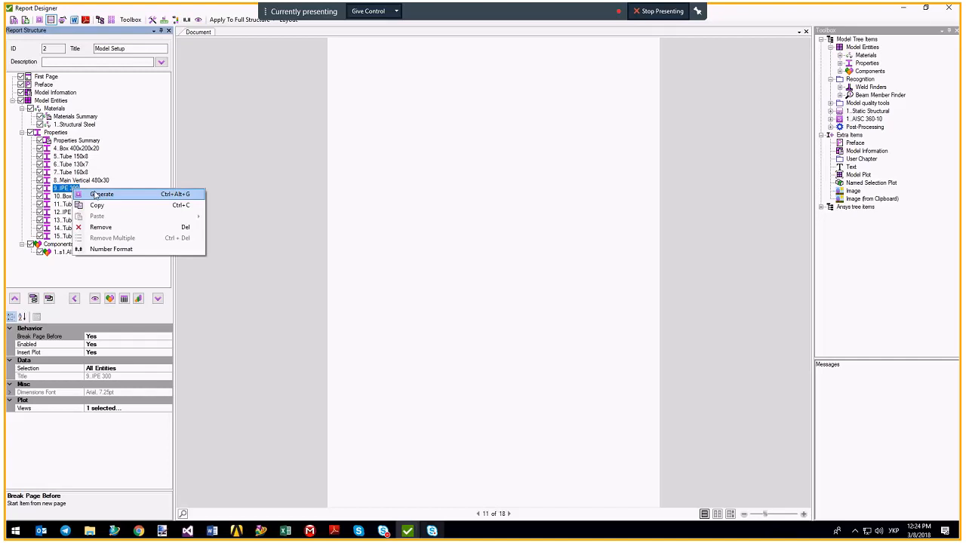
left_click(98, 193)
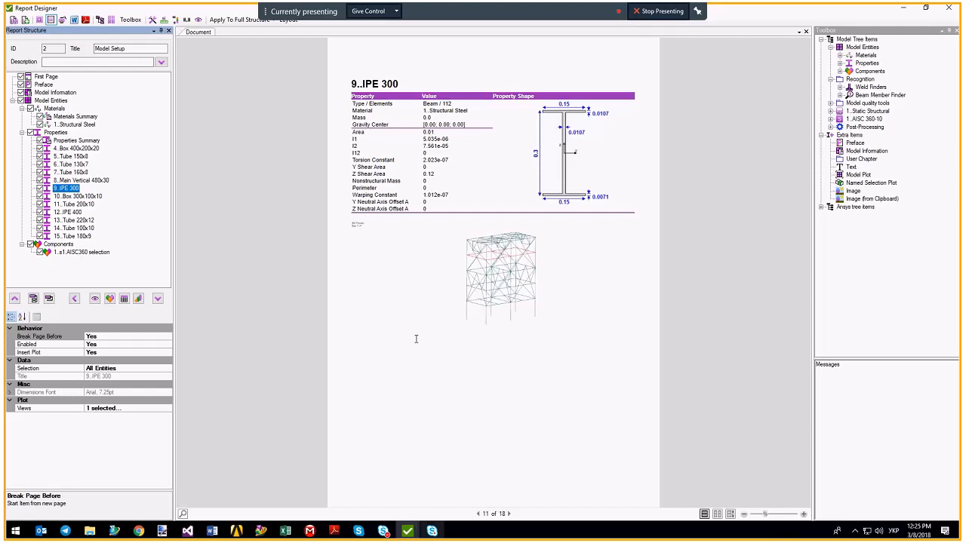
Close the Report Designer, declining to save the report changes.
left_click(948, 9)
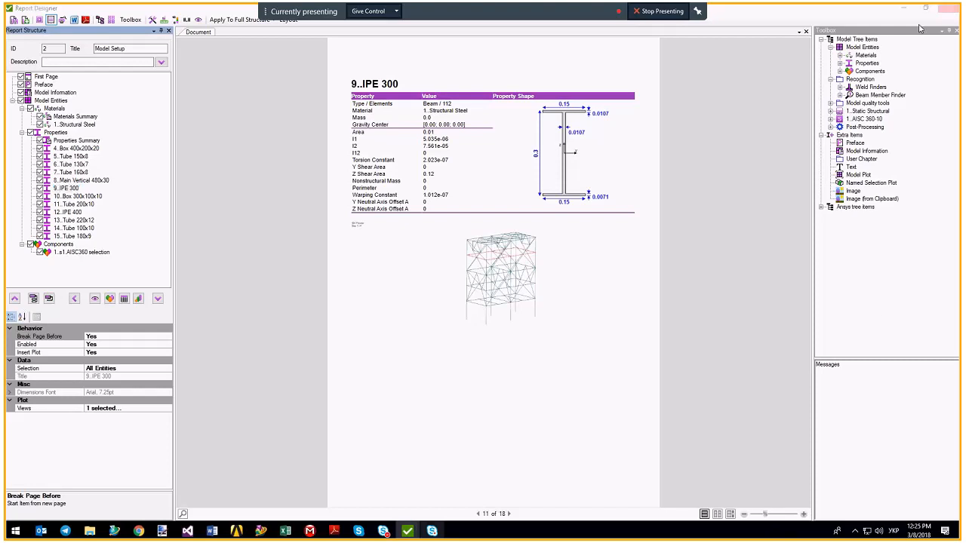
left_click(490, 303)
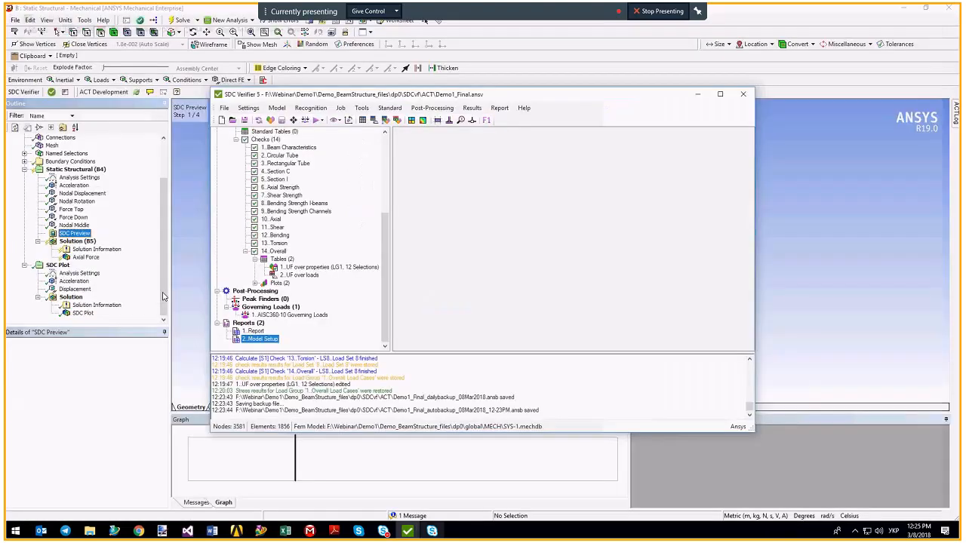
Open 1. Report in the Report Designer and generate its Preface page.
right_click(253, 332)
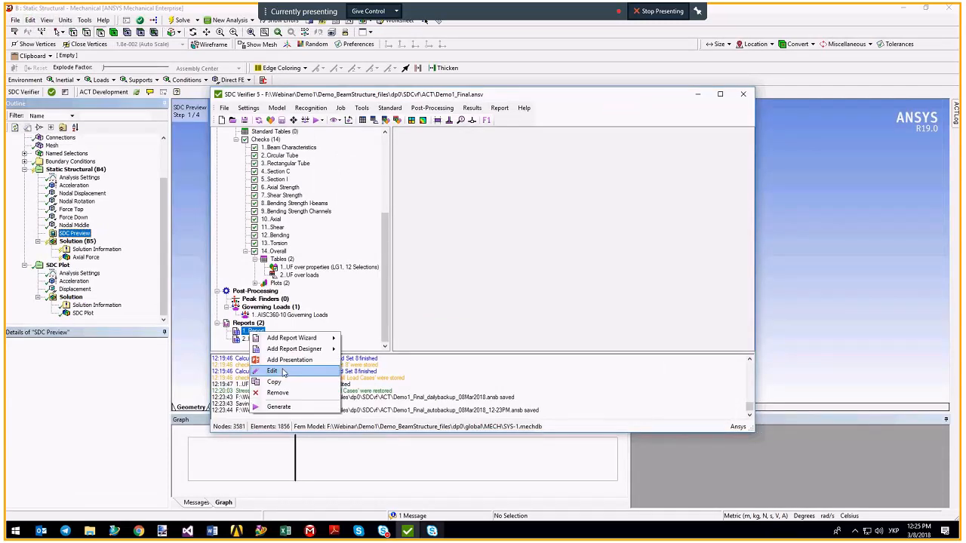
left_click(273, 371)
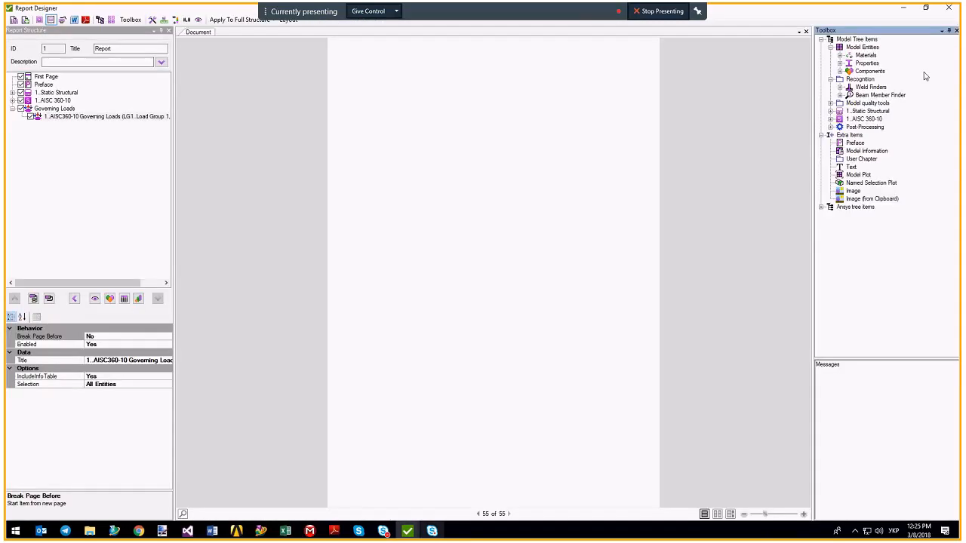
left_click(43, 85)
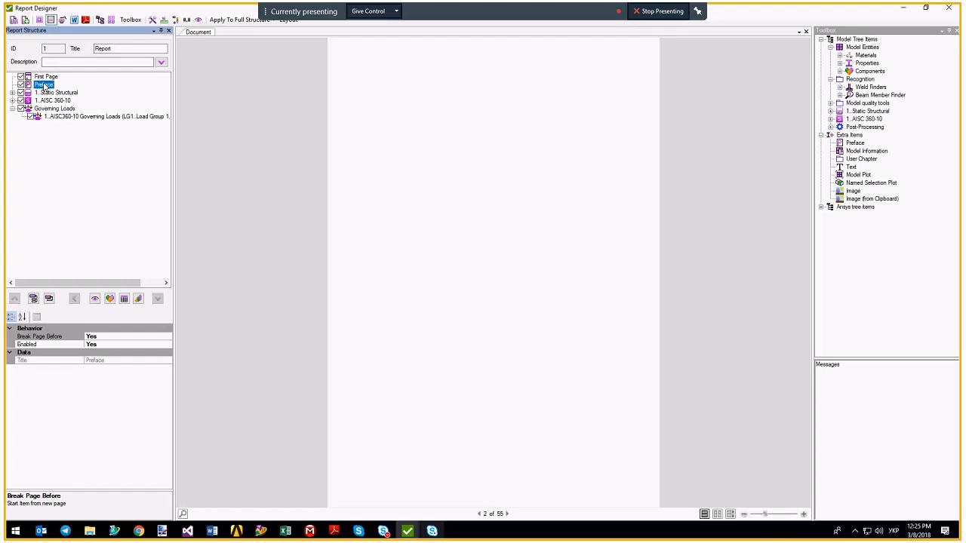
right_click(44, 86)
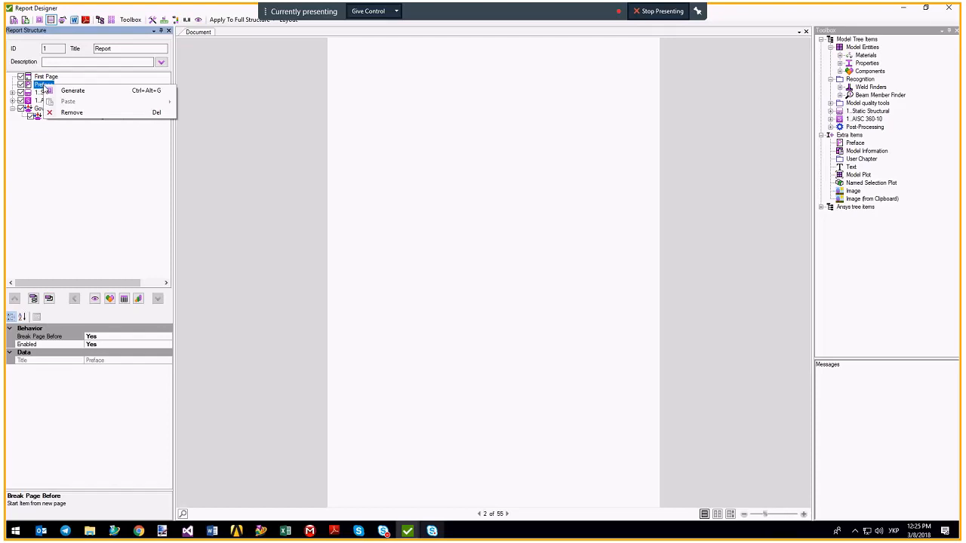
left_click(98, 91)
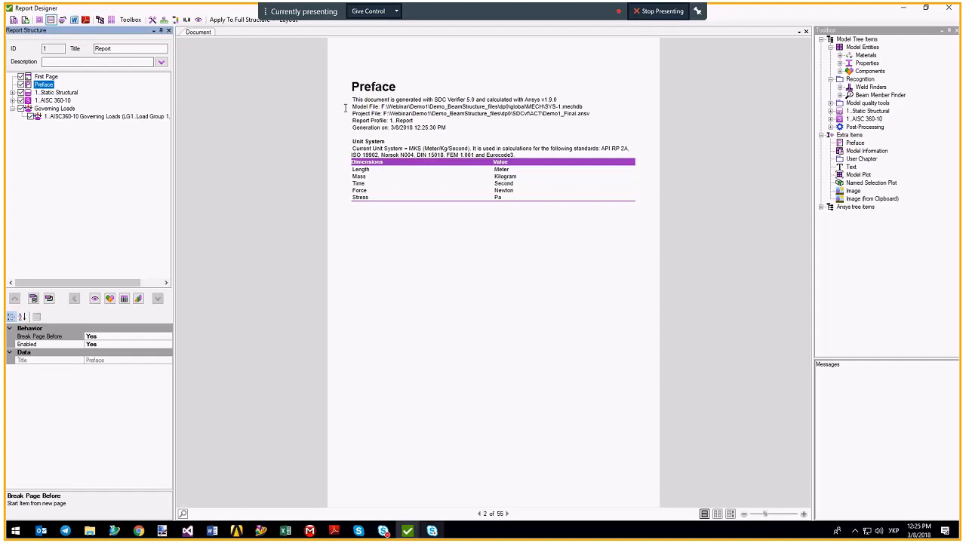
Highlight the preface lines for generating software, model and project files, and generation date.
left_click_drag(352, 100, 562, 100)
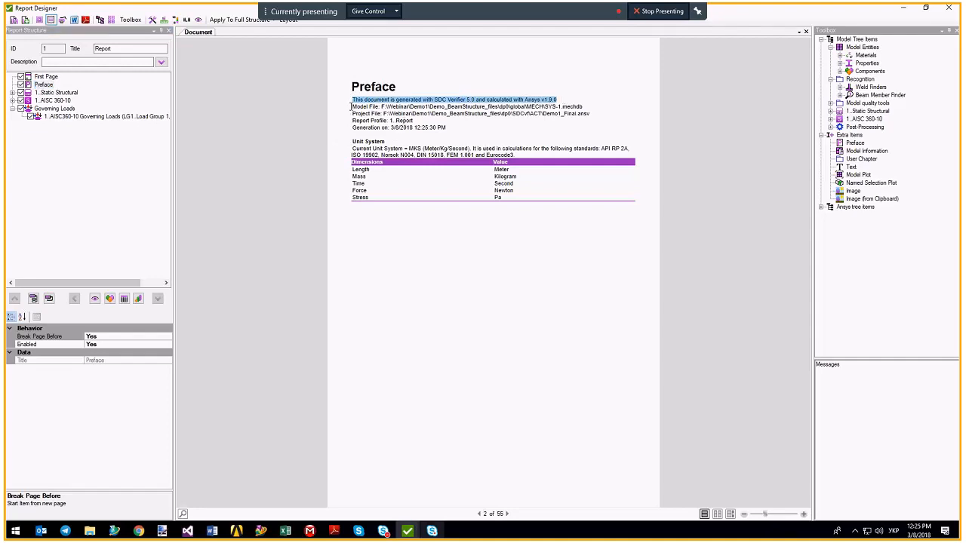
left_click_drag(350, 107, 593, 115)
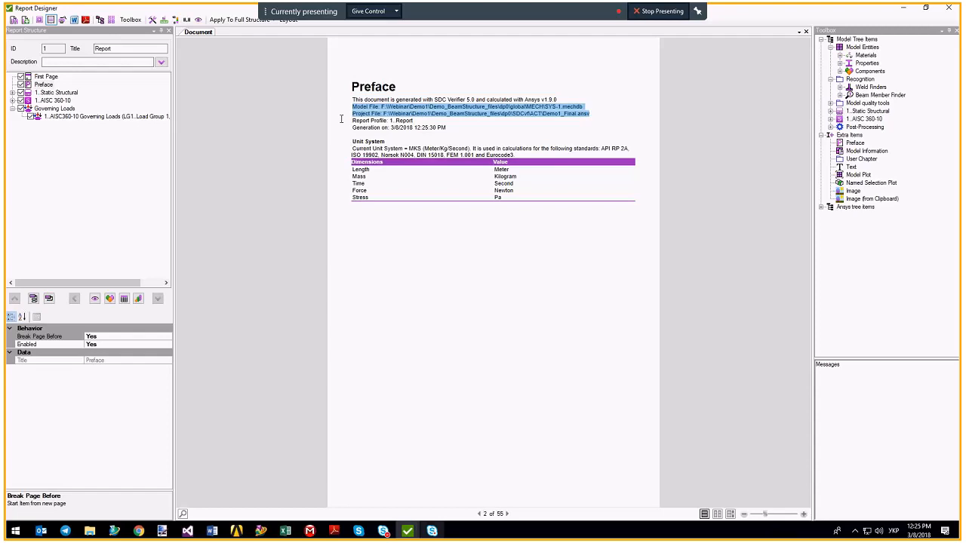
left_click_drag(350, 128, 463, 129)
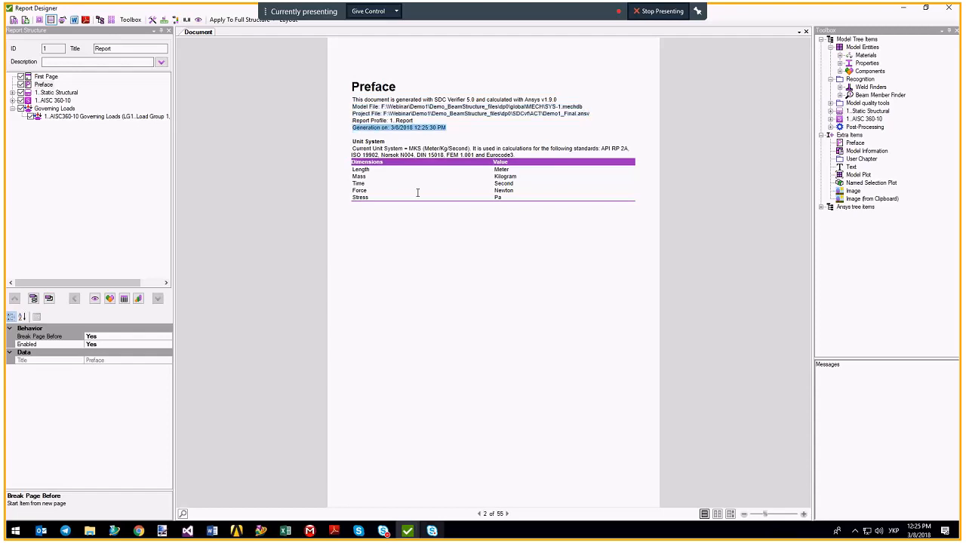
left_click(45, 77)
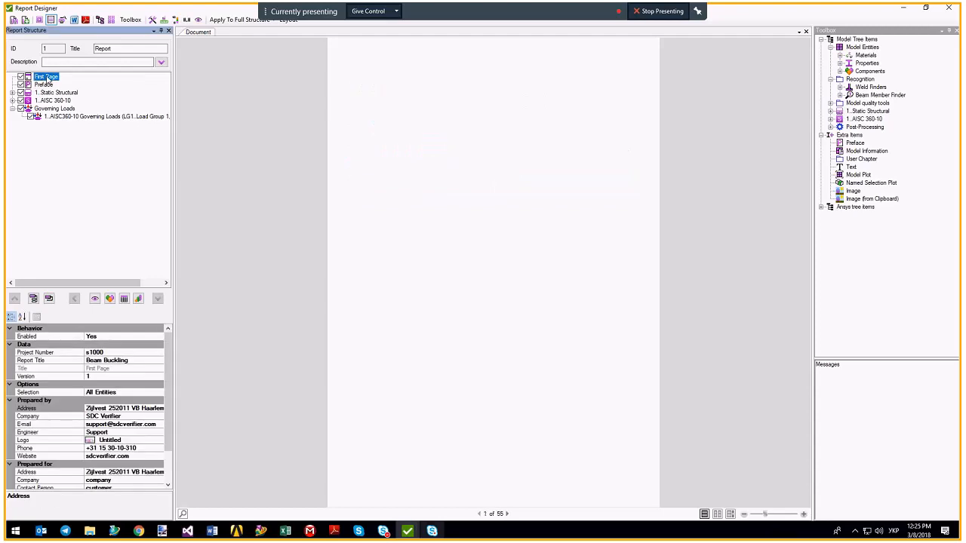
Generate the Beam Buckling cover page and bring up the First Page Layout settings.
right_click(43, 80)
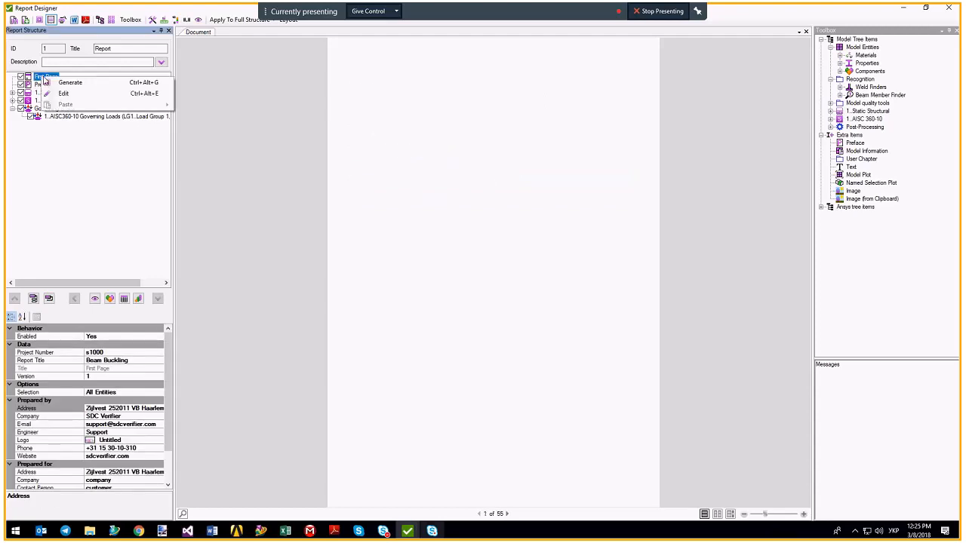
left_click(70, 82)
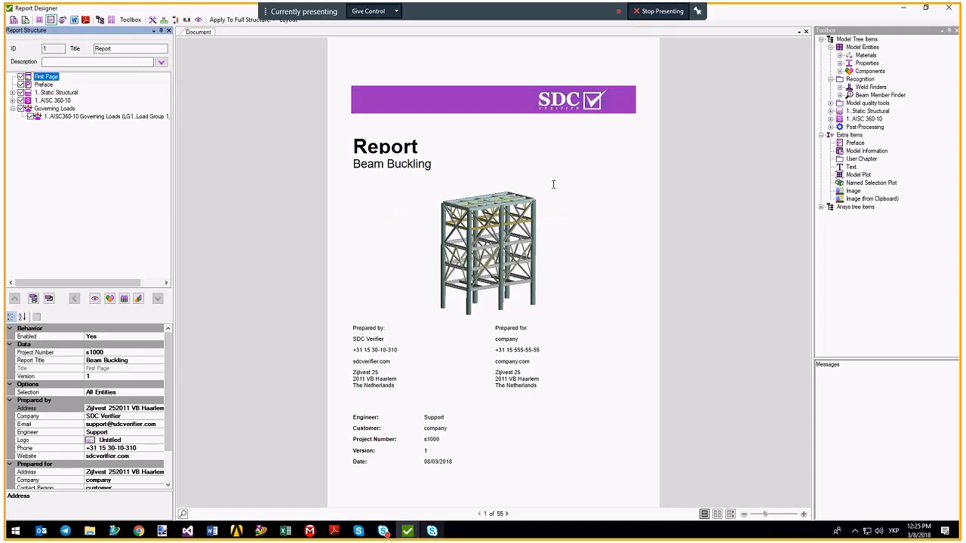
left_click(289, 23)
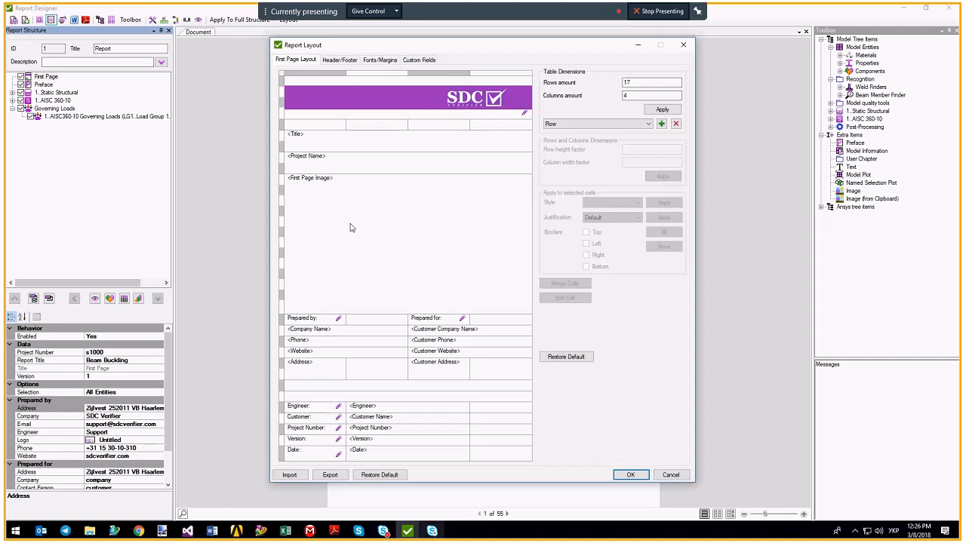
Review the Header/Footer and Fonts/Margins layout settings, then close Report Layout.
left_click(339, 60)
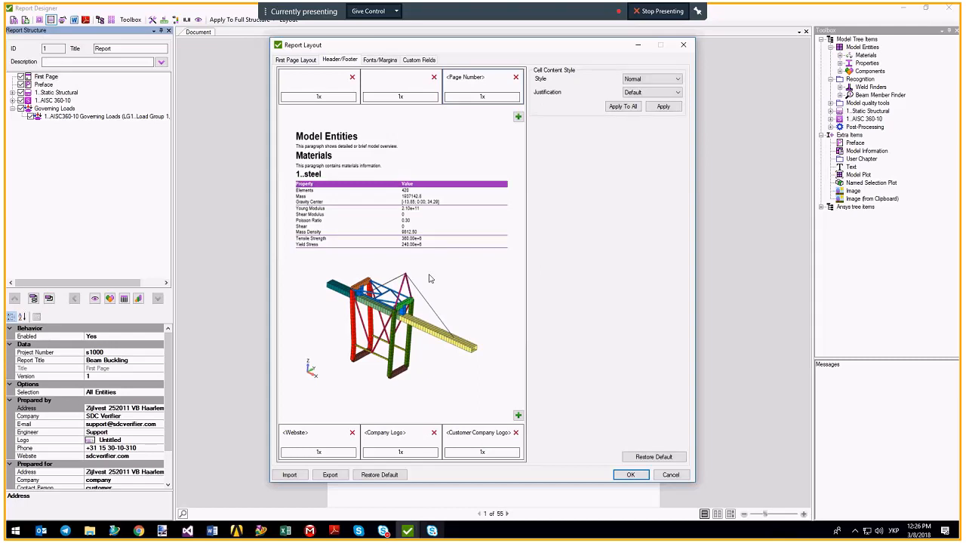
left_click(379, 59)
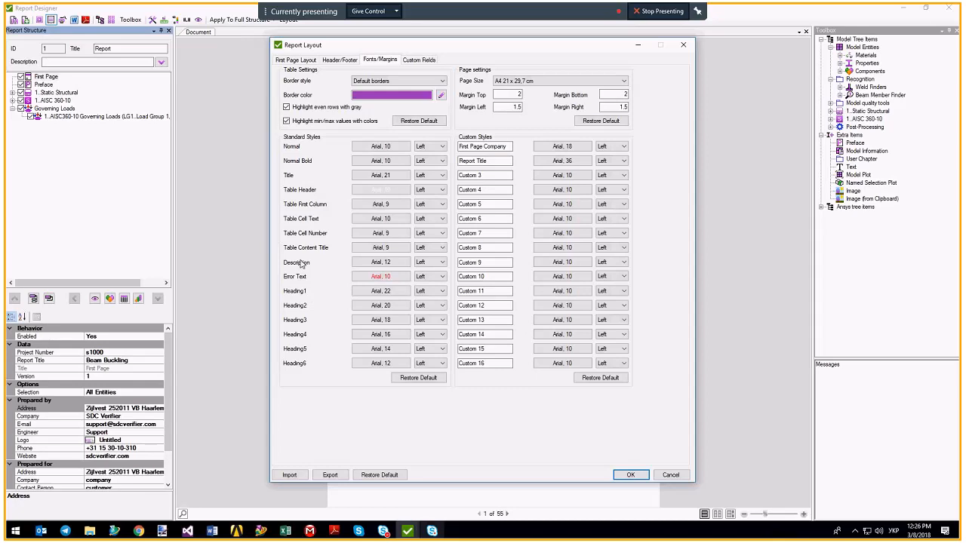
left_click(673, 474)
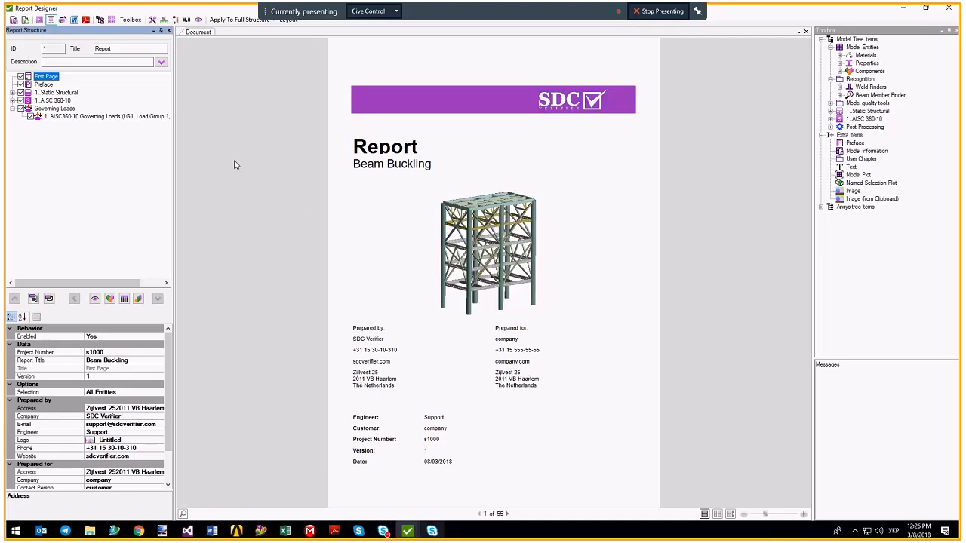
Expand the Static Structural and AISC 360-10 chapters and browse the IL1 and IL2 load-case plots.
left_click(12, 92)
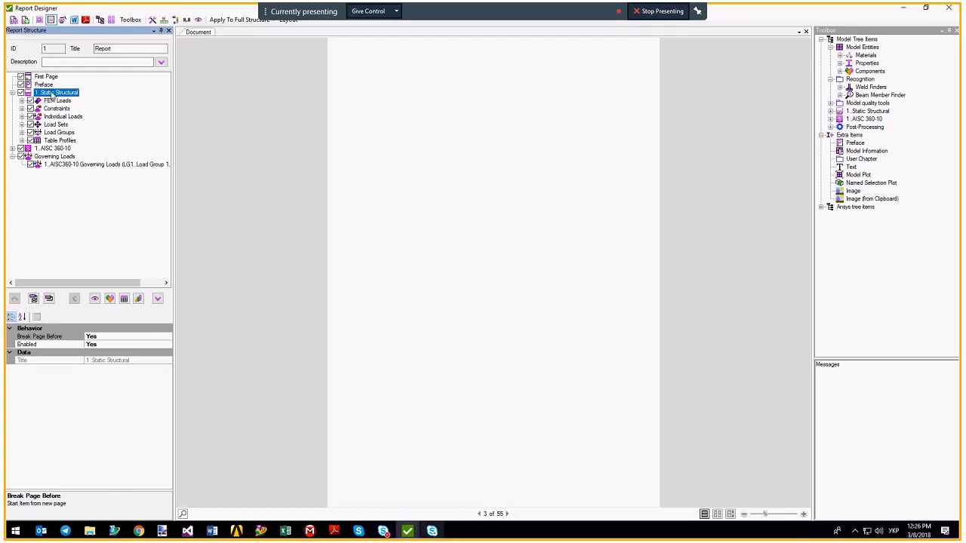
double_click(47, 148)
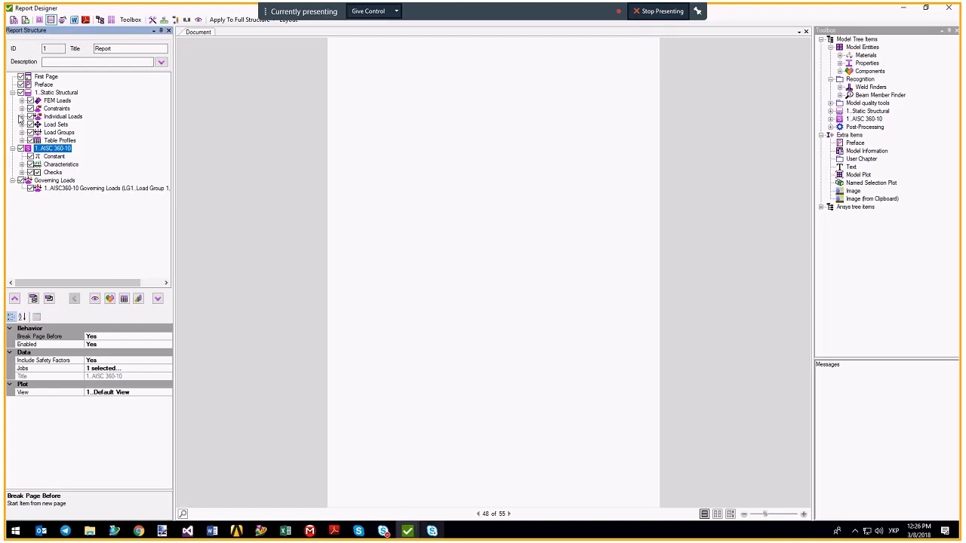
left_click(22, 116)
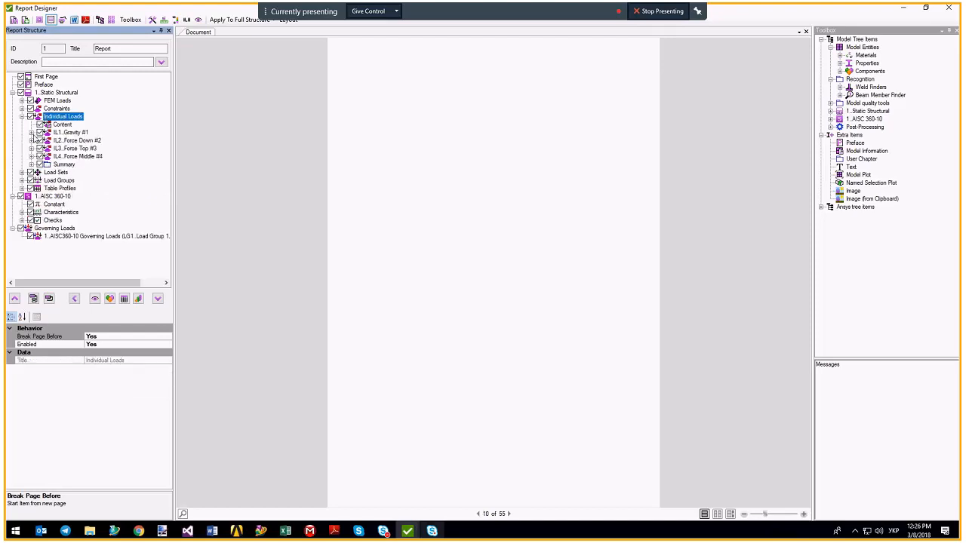
left_click(31, 133)
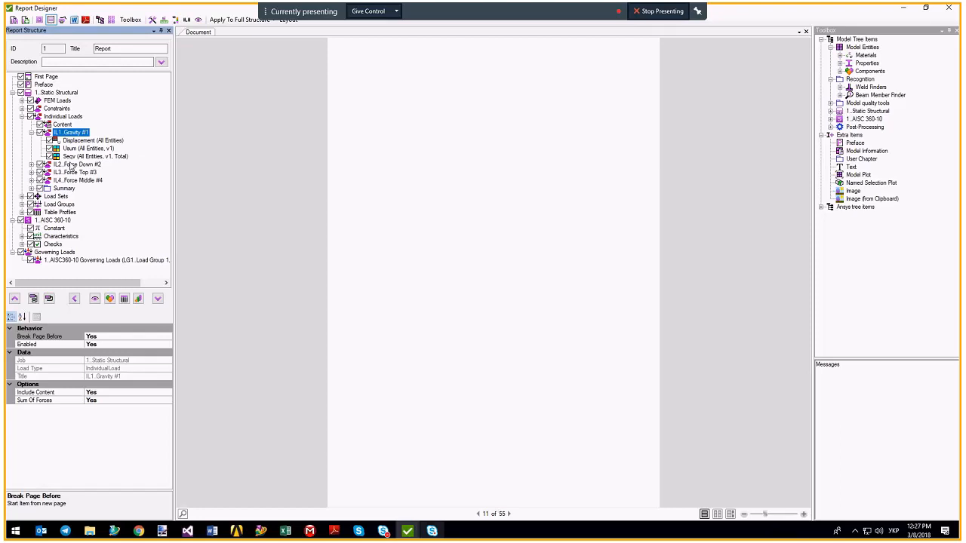
left_click_drag(71, 166, 30, 164)
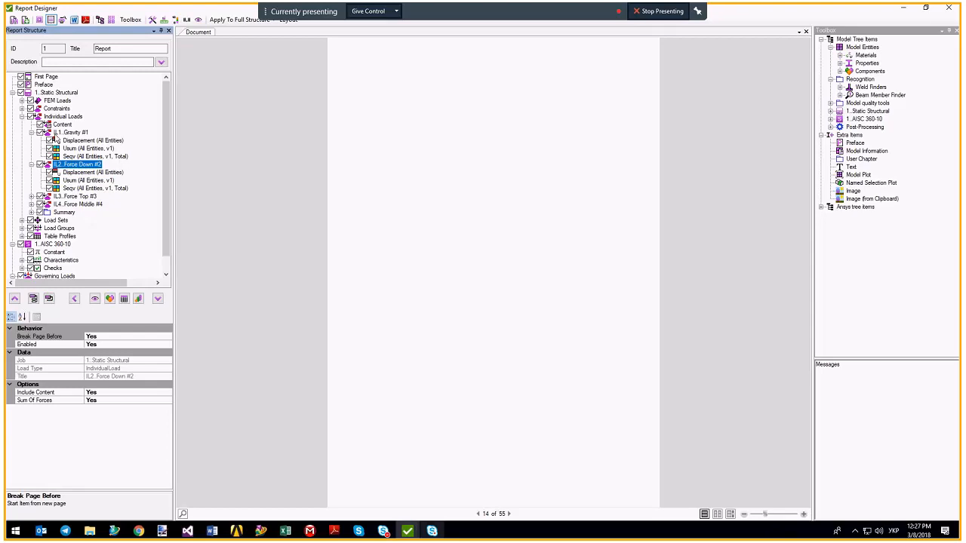
left_click(31, 133)
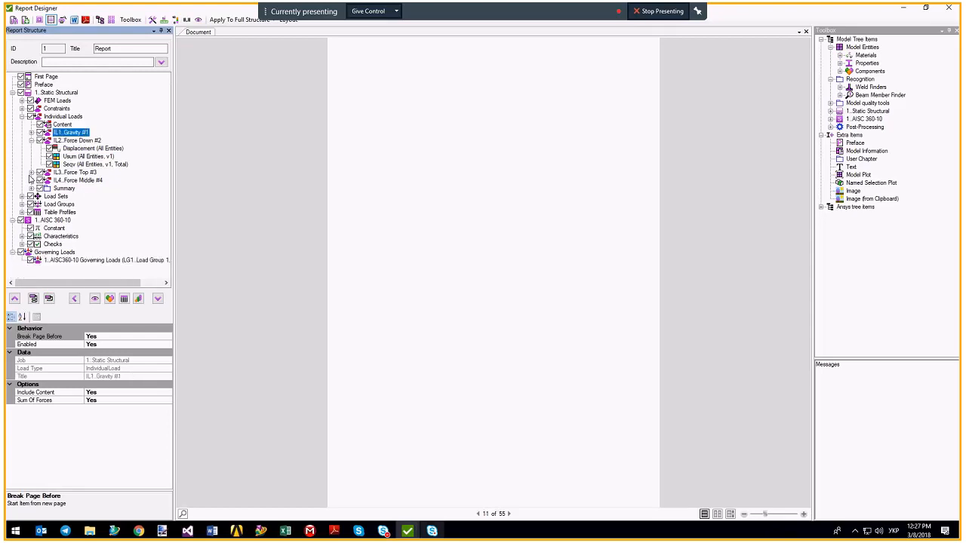
Look over the Load Sets Summary, then expand the Individual Loads Summary items.
left_click(23, 118)
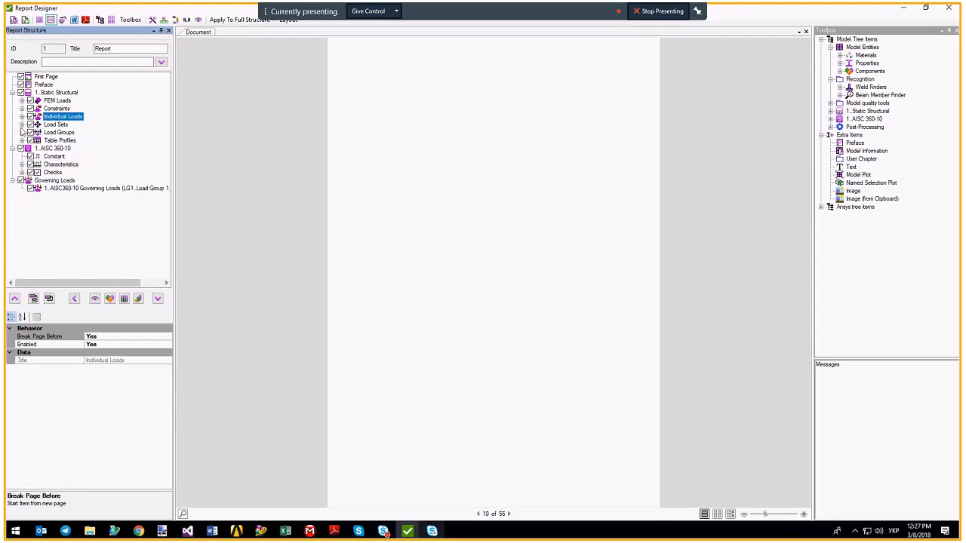
left_click(22, 126)
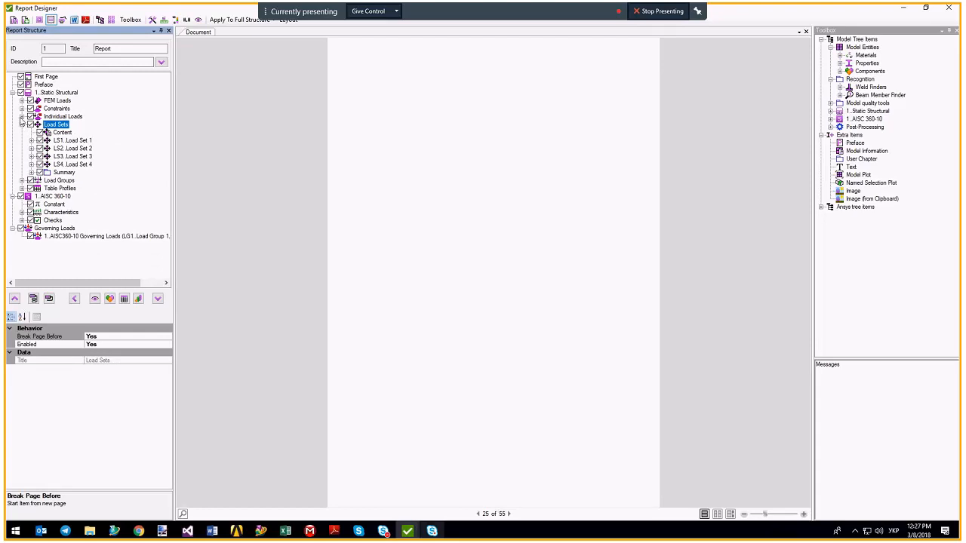
left_click(31, 172)
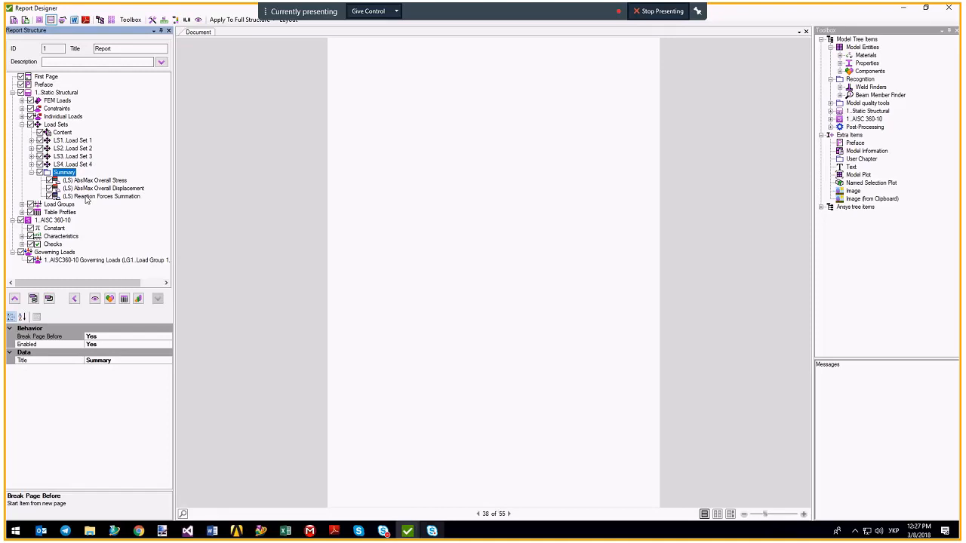
left_click(22, 125)
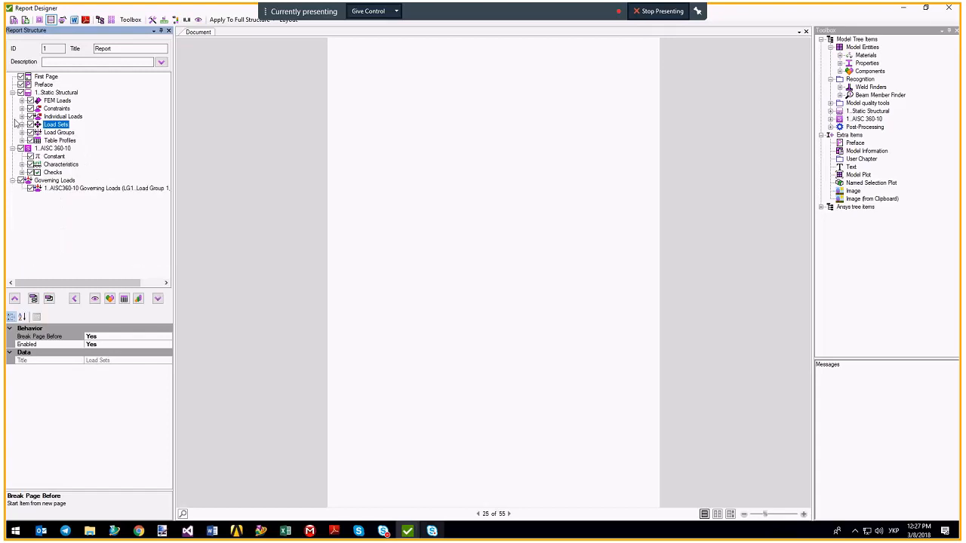
left_click(22, 117)
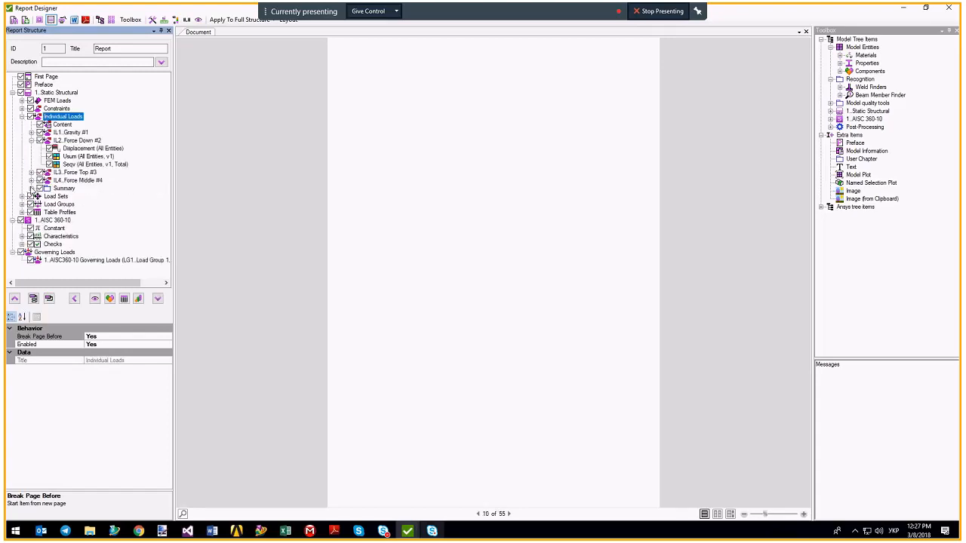
left_click(31, 188)
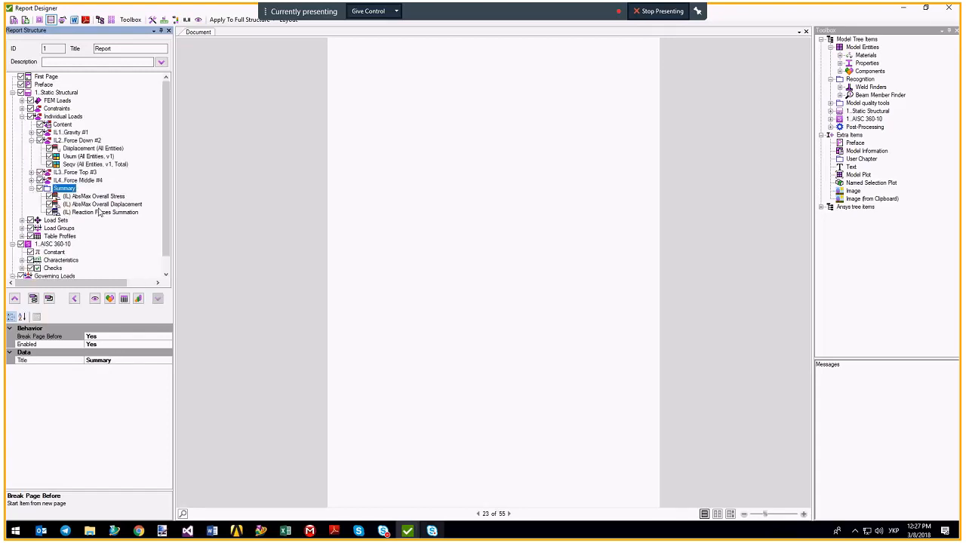
Generate the (IL) AbsMax Overall Displacement and (IL) AbsMax Overall Stress tables.
left_click(100, 205)
right_click(99, 204)
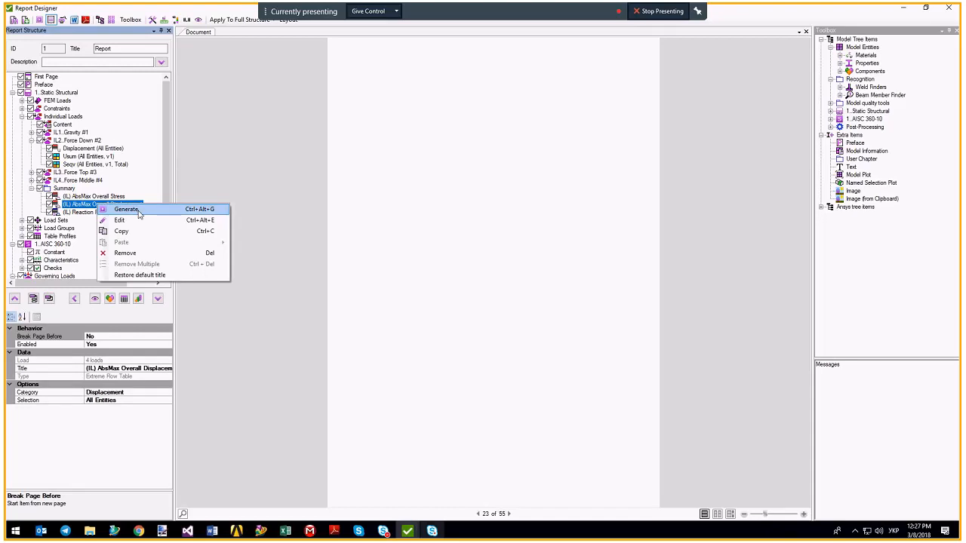
left_click(127, 210)
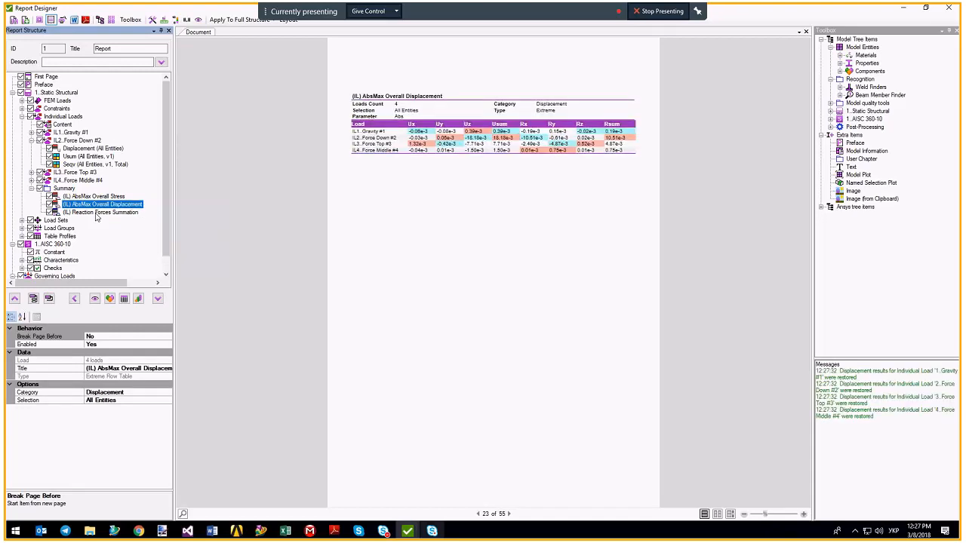
left_click(88, 197)
right_click(86, 198)
left_click(117, 202)
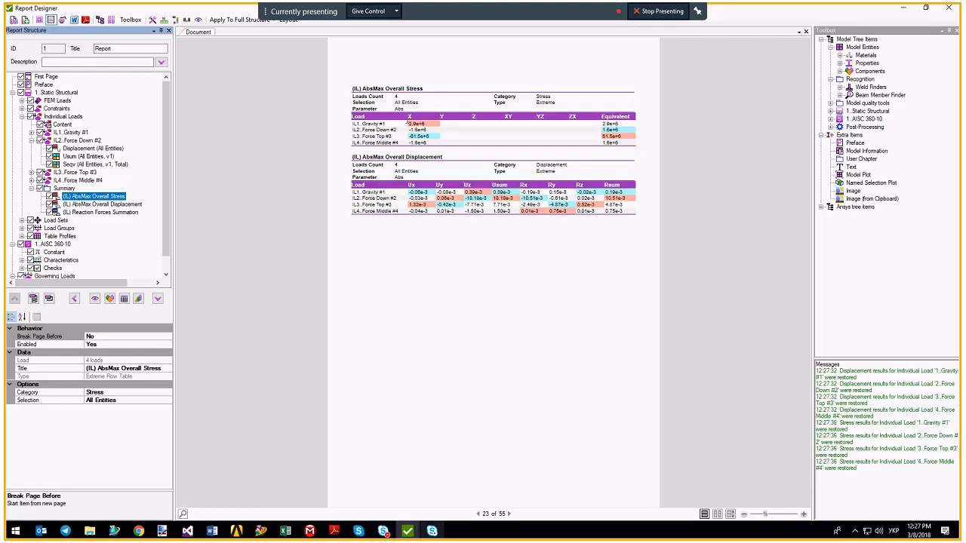
Highlight the 2.9e+6 stress value, the IL1 Gravity Ux displacement and the IL1 Gravity stress row.
left_click_drag(408, 123, 433, 123)
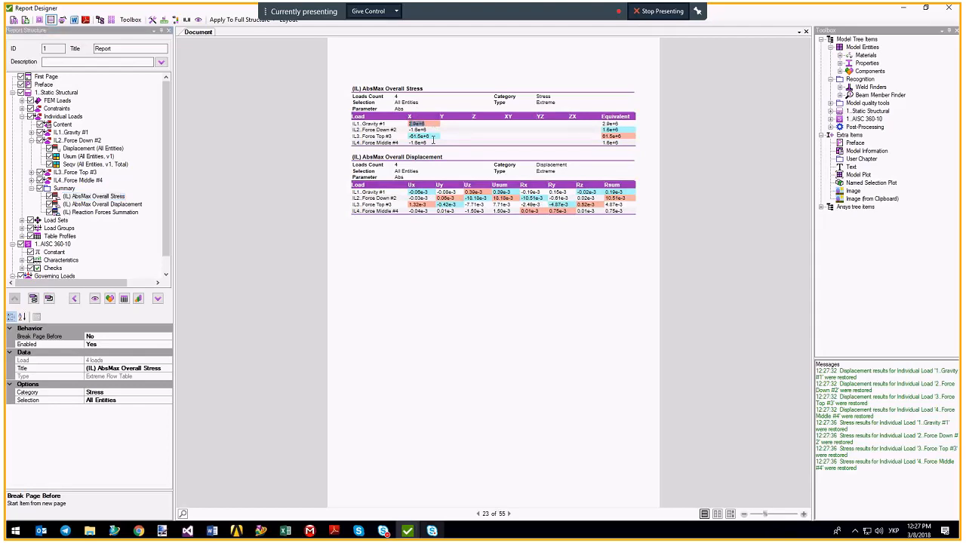
left_click_drag(409, 191, 427, 192)
left_click(410, 123)
left_click(186, 20)
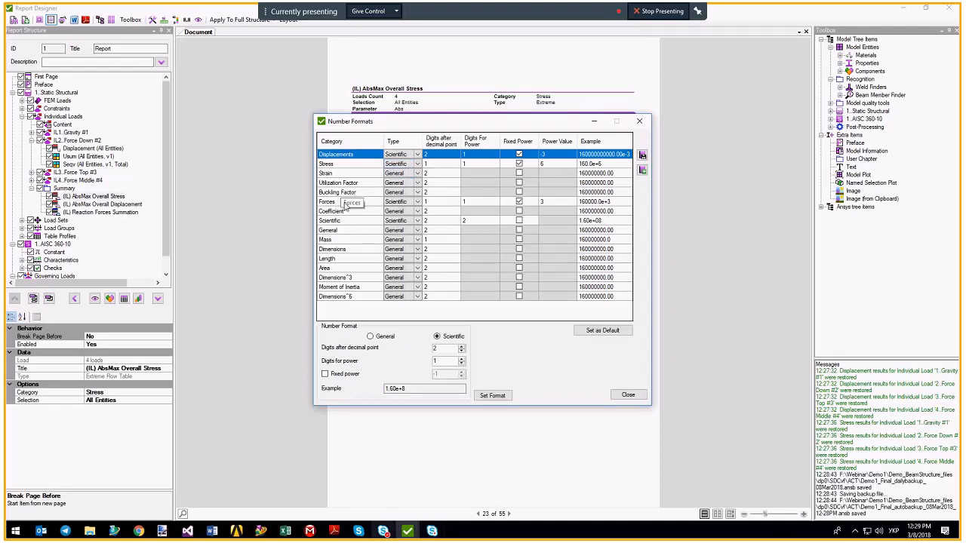
left_click(348, 193)
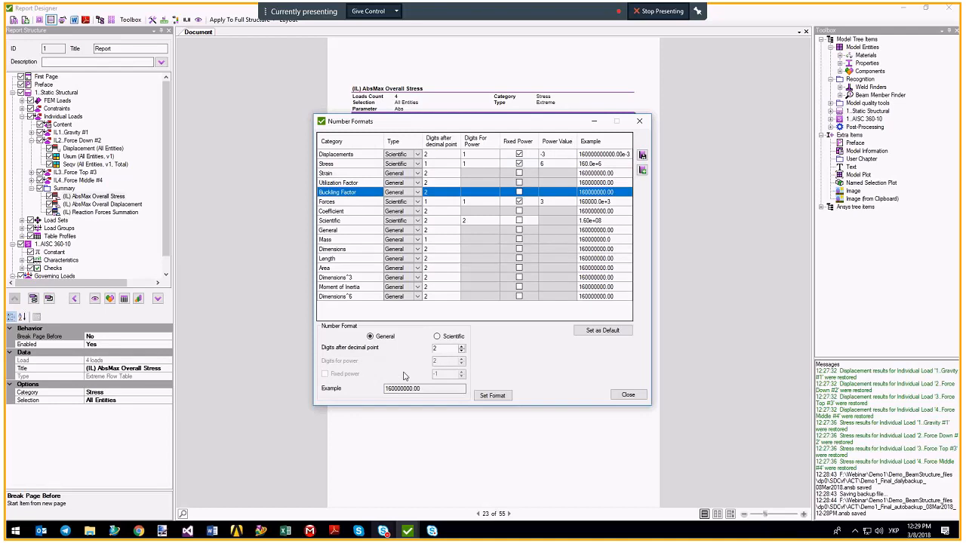
left_click_drag(421, 389, 408, 388)
left_click(627, 394)
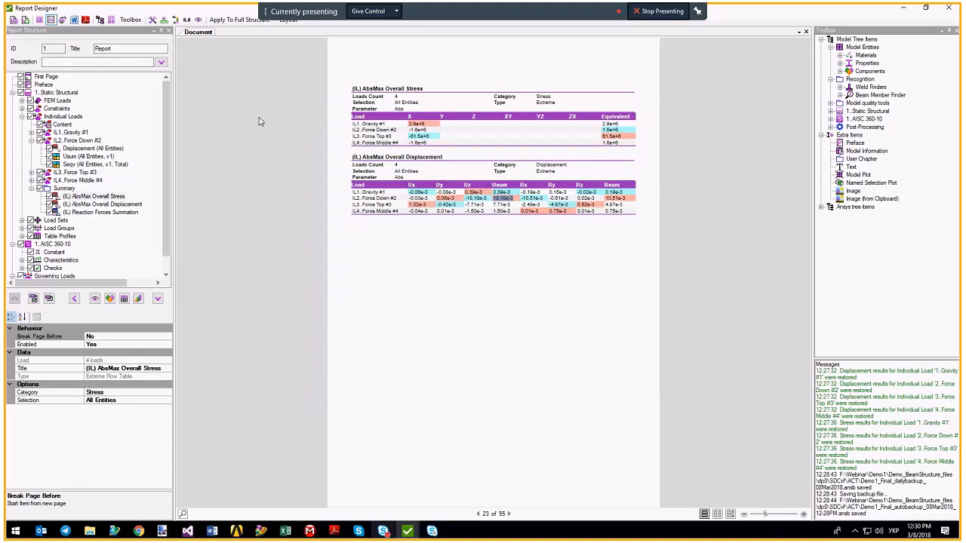
left_click(31, 140)
Generate the Load Sets Content table and highlight Force Down #2's 1.35 factor.
double_click(56, 196)
left_click(62, 204)
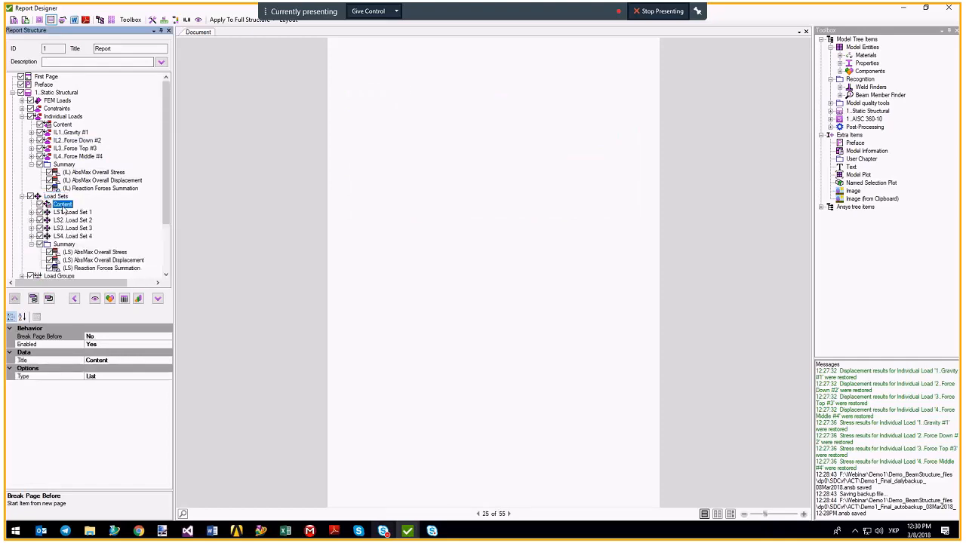
right_click(65, 207)
left_click(87, 210)
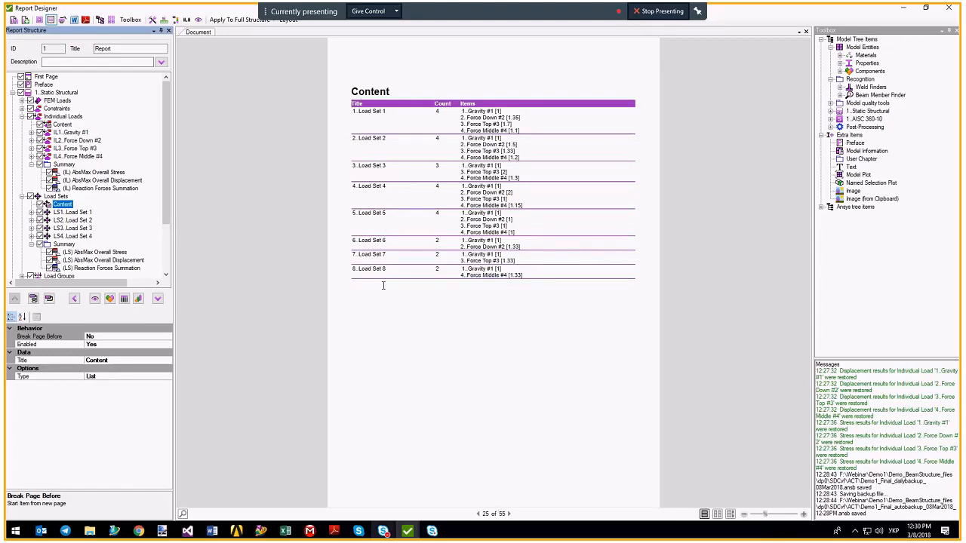
left_click(472, 123)
double_click(525, 117)
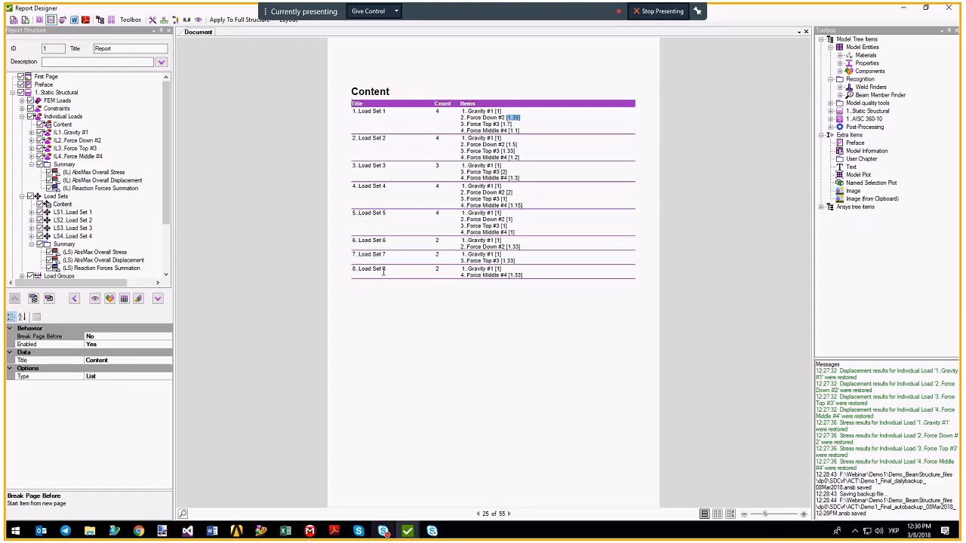
scroll(68, 159, "down", 3)
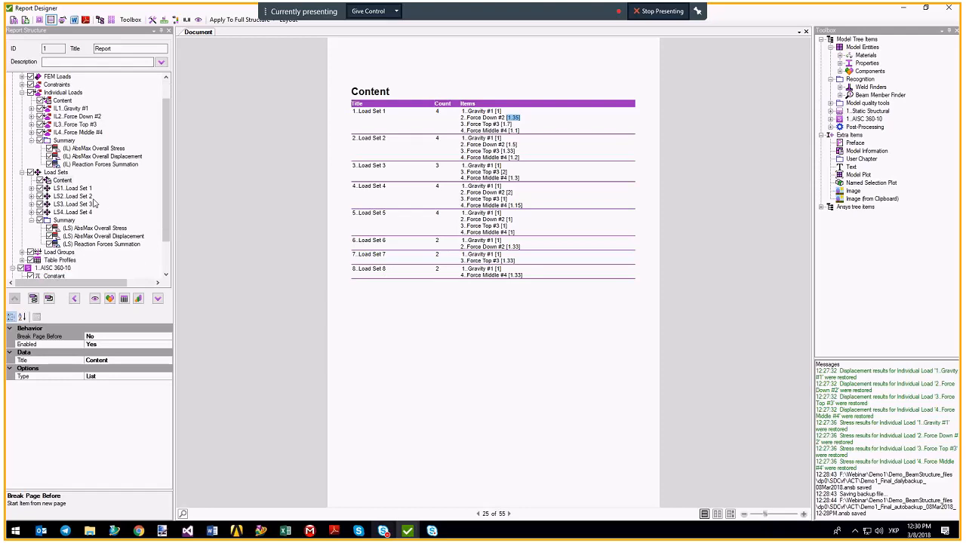
Show the Load Groups Content table, then return to the Individual Loads Summary tables.
left_click(23, 212)
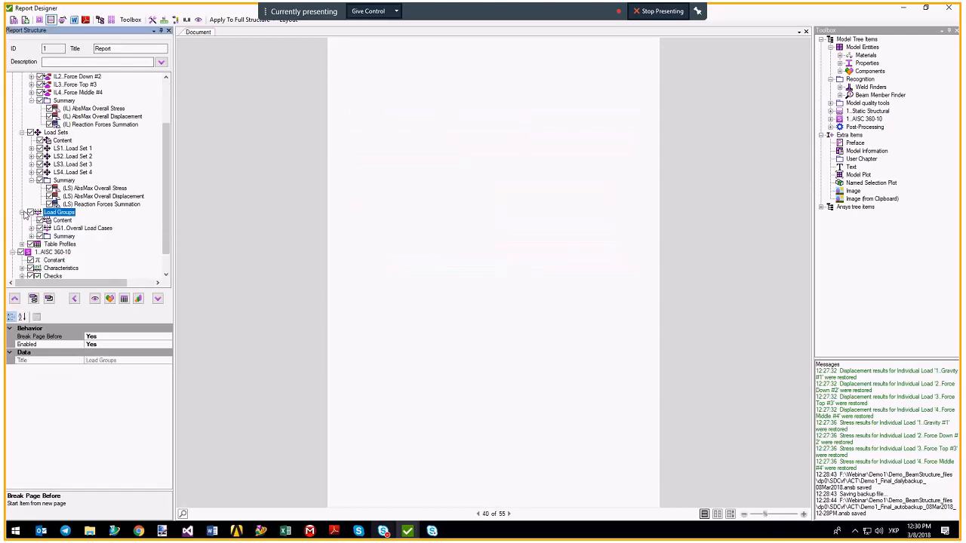
left_click(60, 221)
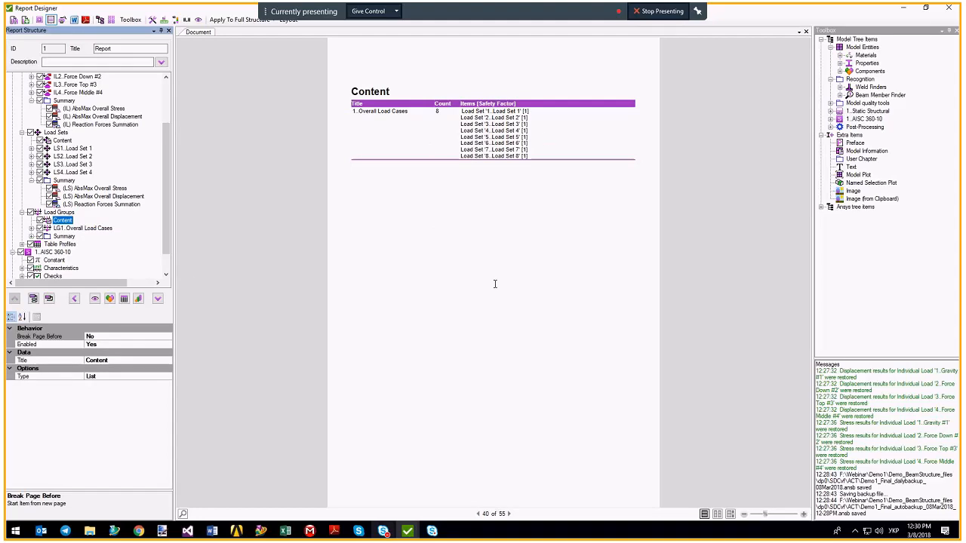
scroll(75, 196, "up", 3)
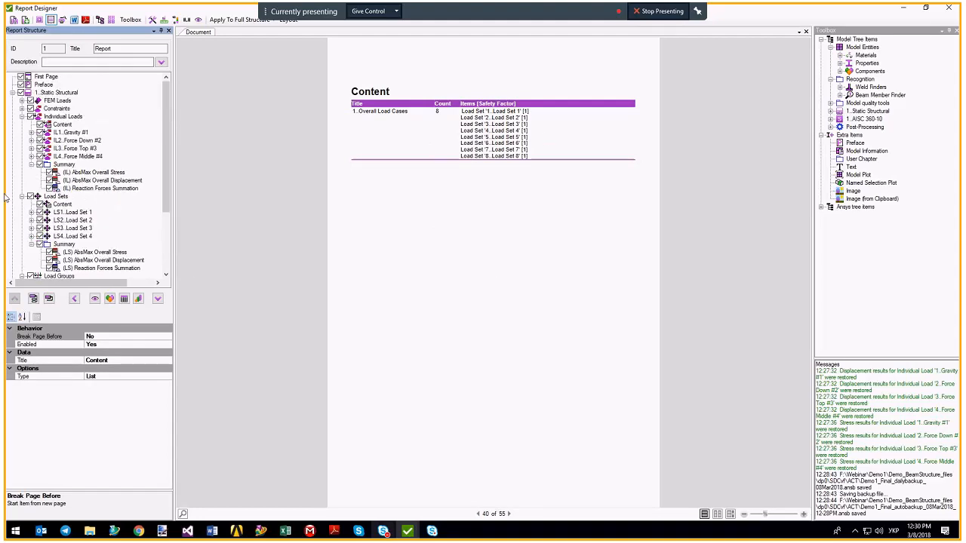
left_click(31, 164)
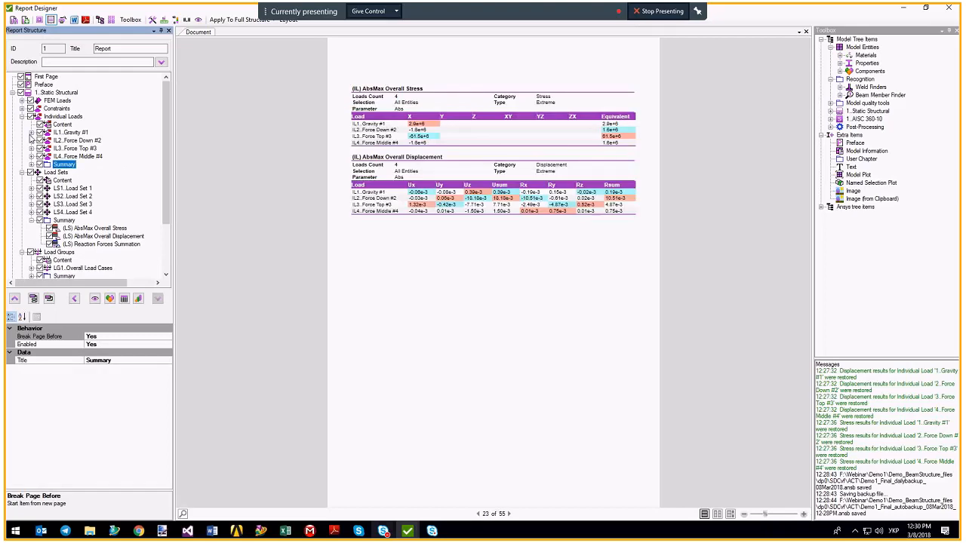
Generate Load Set 1's Usum and Seqv plots.
left_click(31, 188)
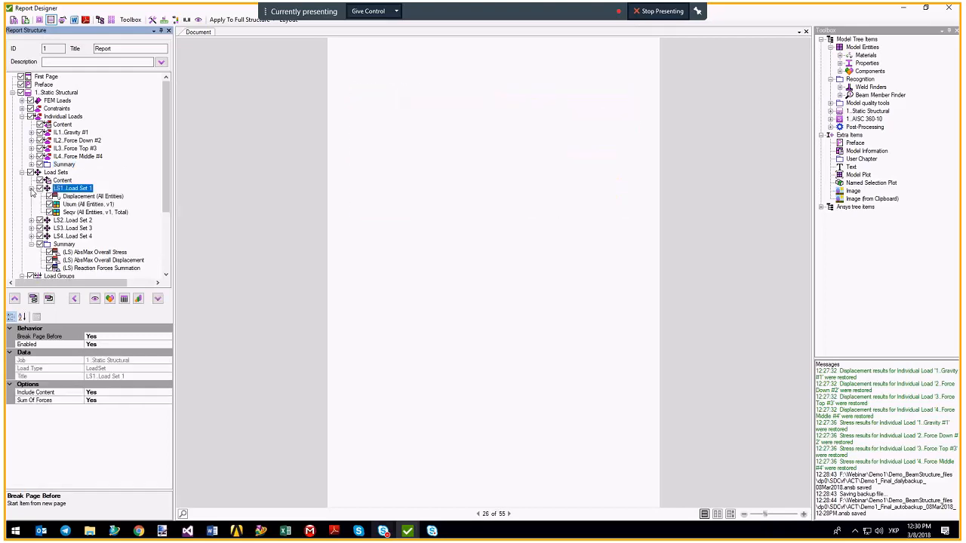
left_click(86, 205)
right_click(80, 205)
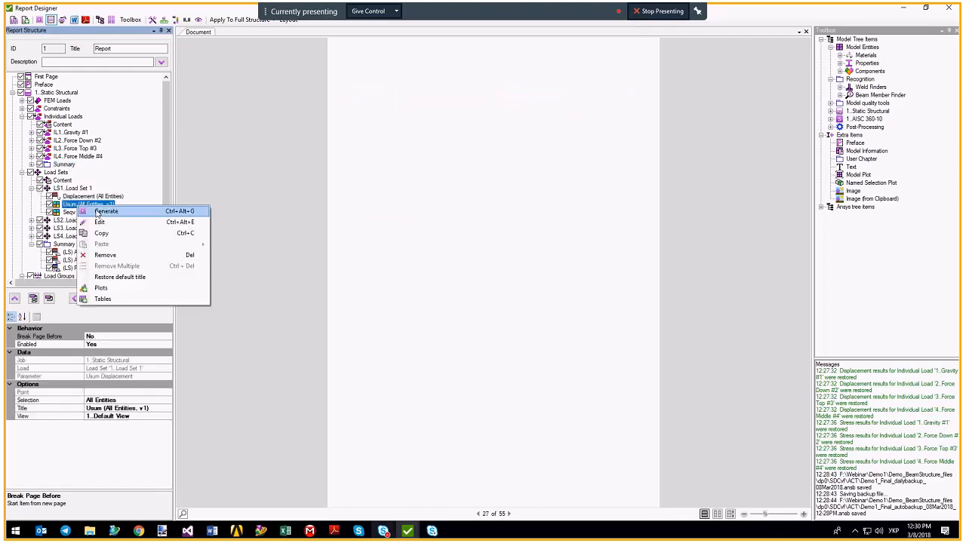
left_click(151, 211)
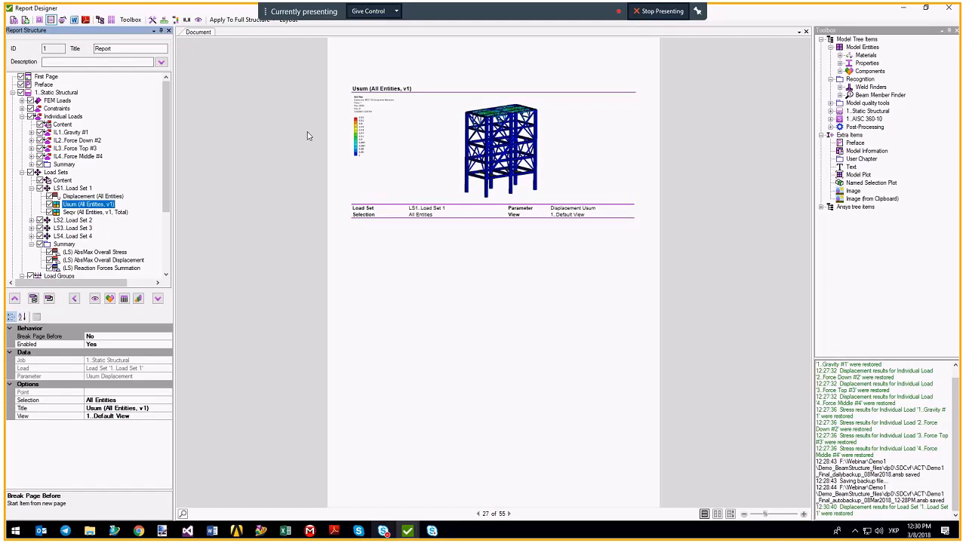
left_click(75, 215)
right_click(91, 215)
left_click(113, 223)
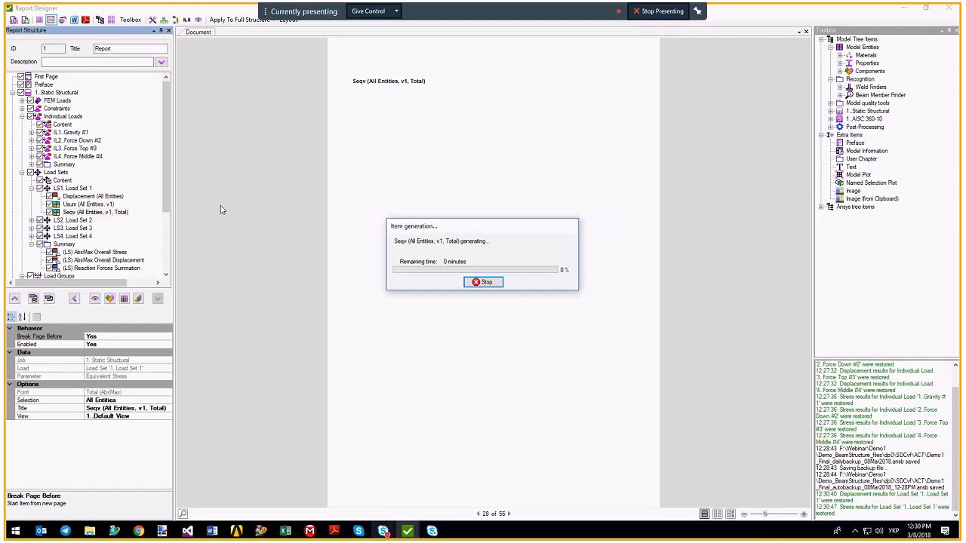
Set the Seqv plot's Break Page Before property to No.
left_click(89, 204)
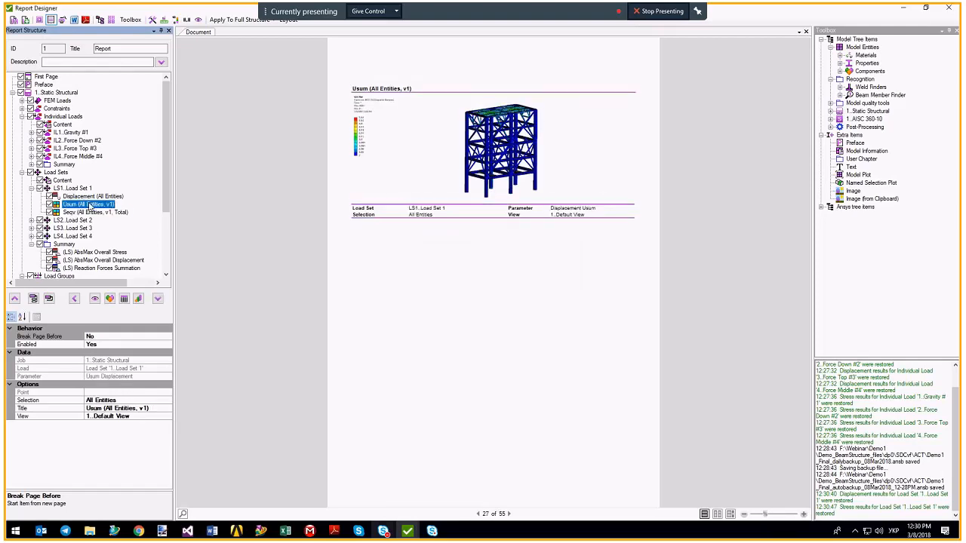
left_click(90, 213)
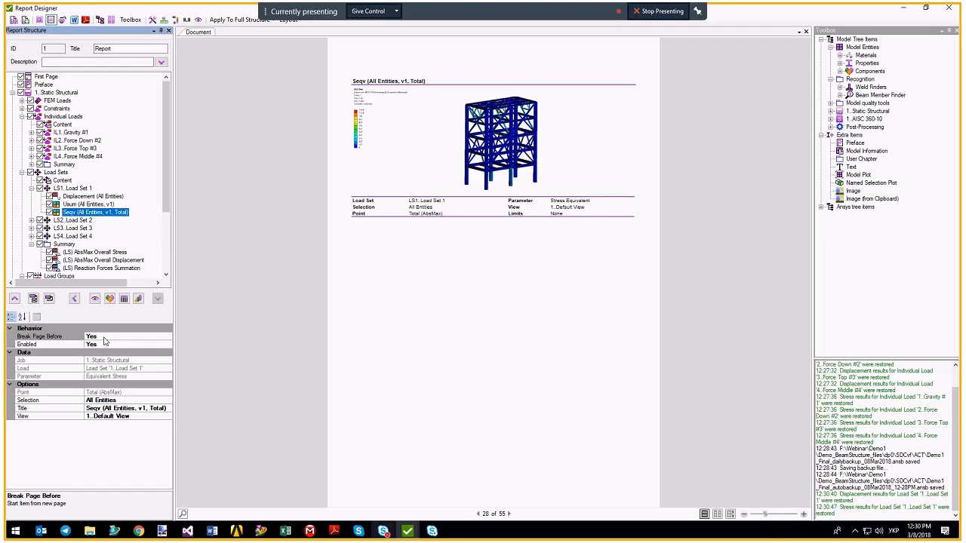
left_click(33, 338)
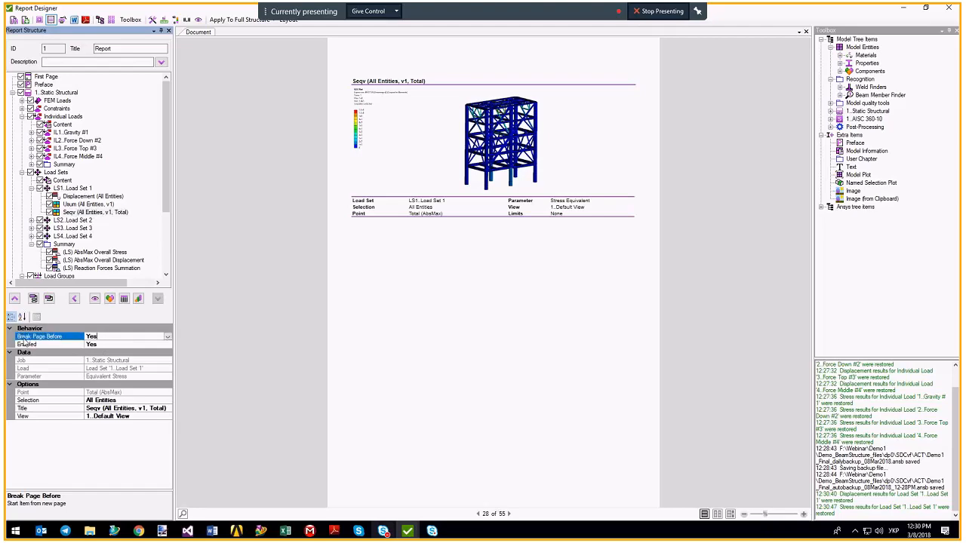
left_click(167, 336)
left_click(103, 353)
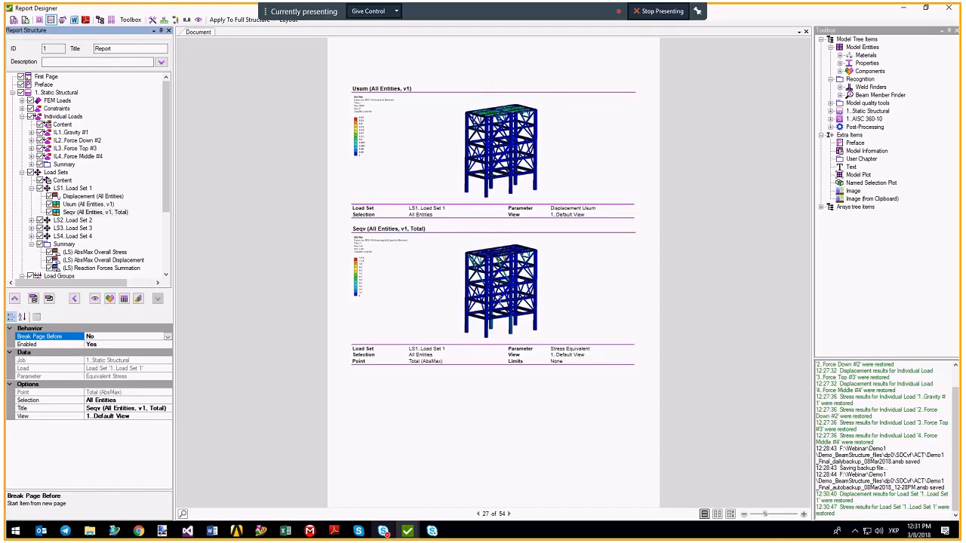
Zoom the preview in on Load Set 1's Usum and Seqv plots and open Legend Settings.
left_click(730, 514)
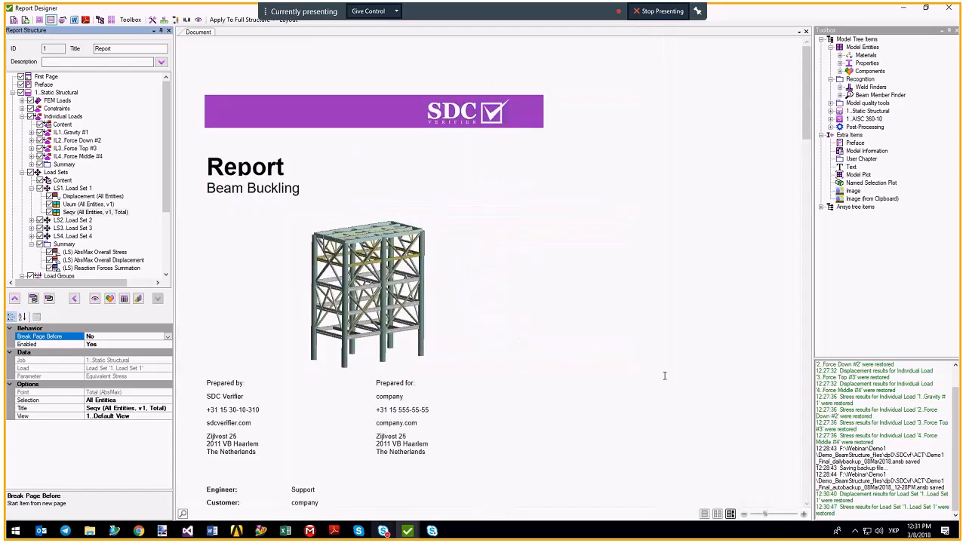
left_click(804, 514)
left_click(804, 514)
left_click(804, 514)
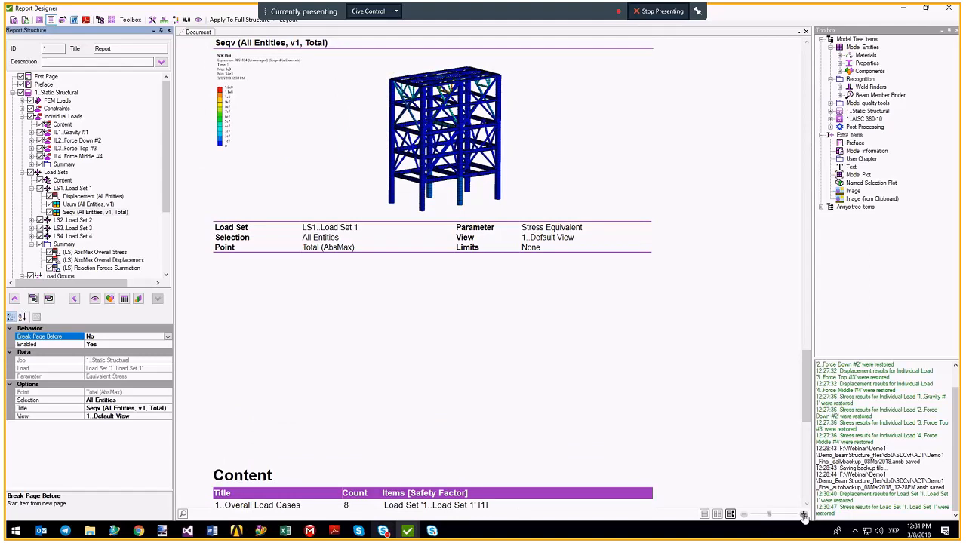
scroll(613, 243, "up", 3)
scroll(614, 243, "up", 1)
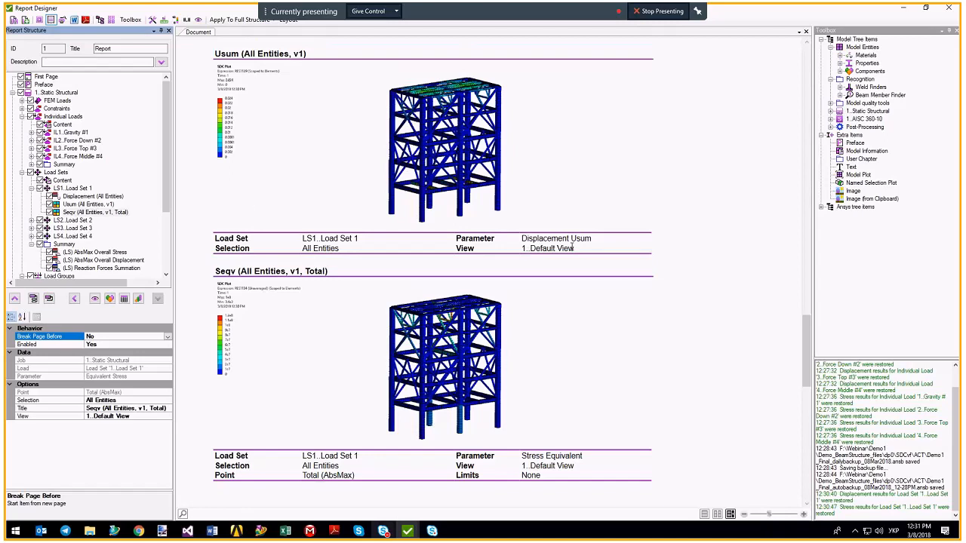
left_click(463, 249)
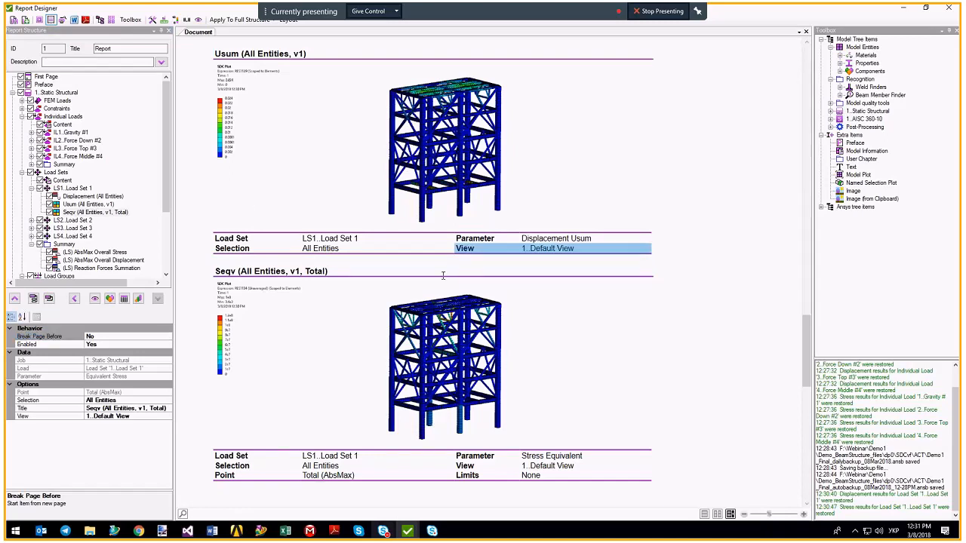
left_click(461, 463)
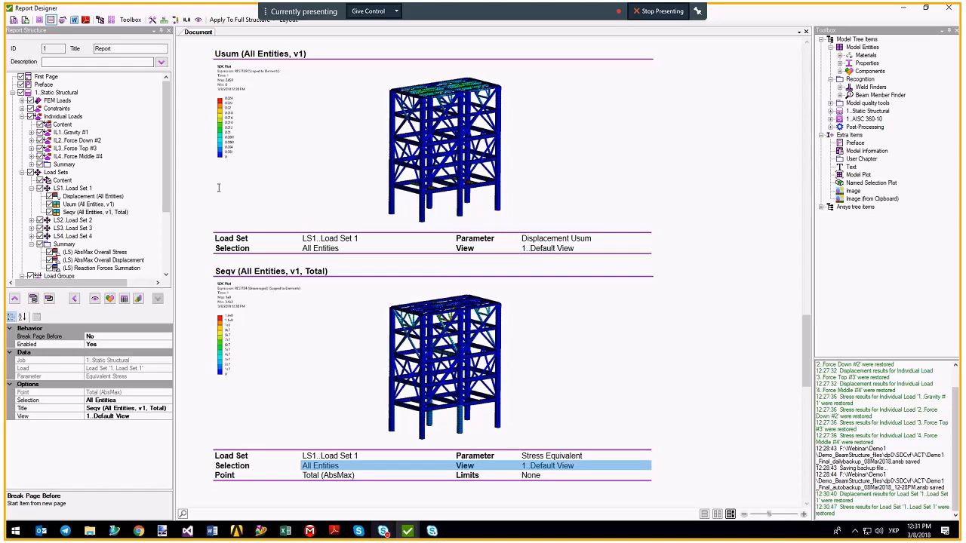
left_click(179, 21)
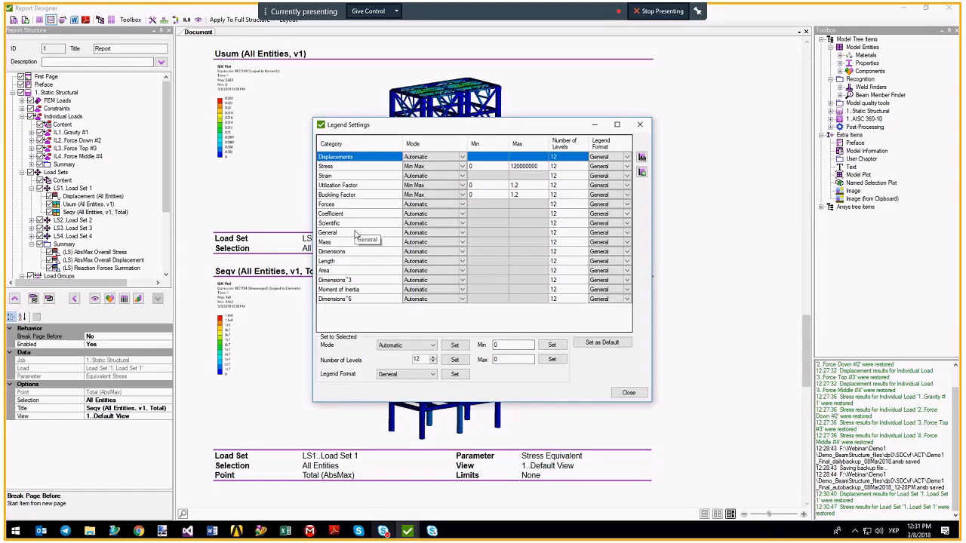
Check the Displacements mode and Stress legend range (0 to 120000000, 12 levels), then close Legend Settings.
left_click(424, 157)
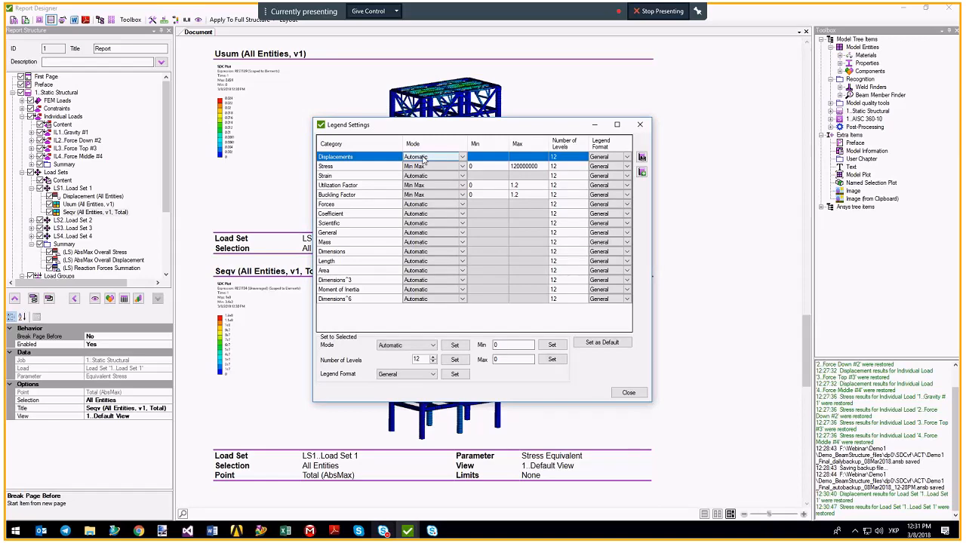
left_click(356, 166)
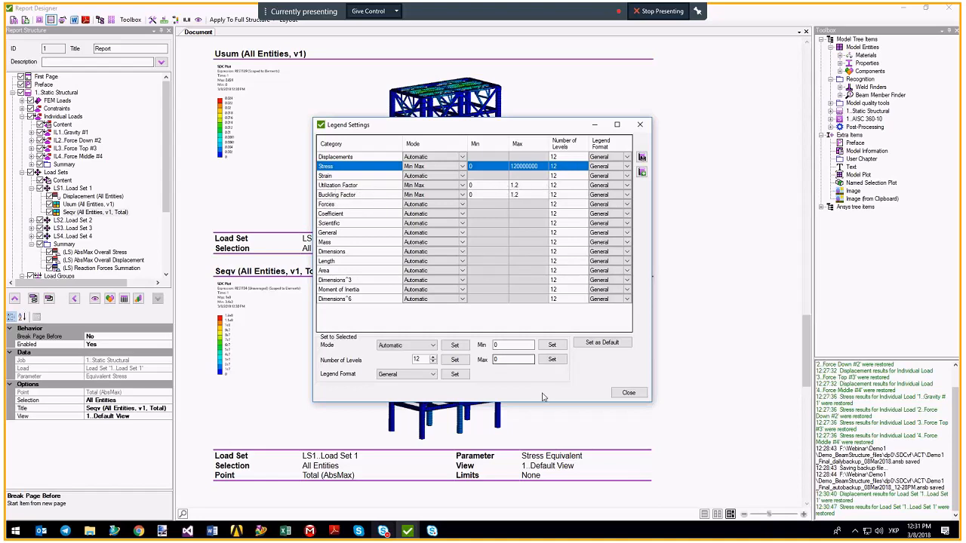
left_click(629, 392)
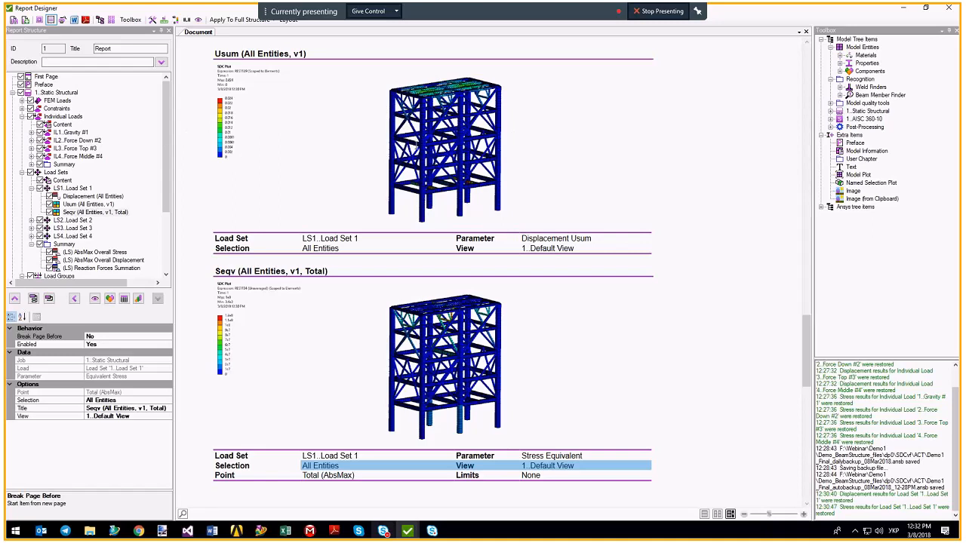
In page view, set the Seqv plot's View to 7..For standards and regenerate it.
left_click(704, 514)
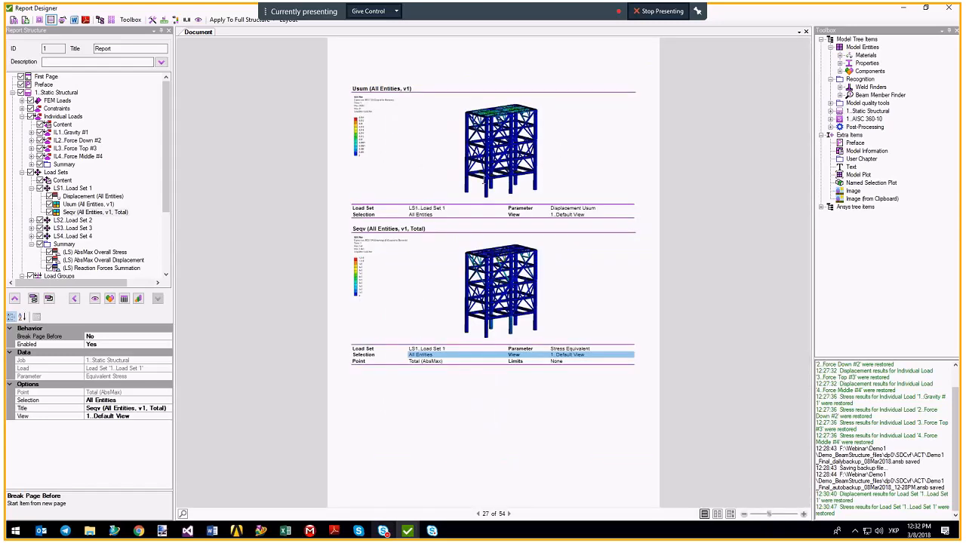
left_click(77, 214)
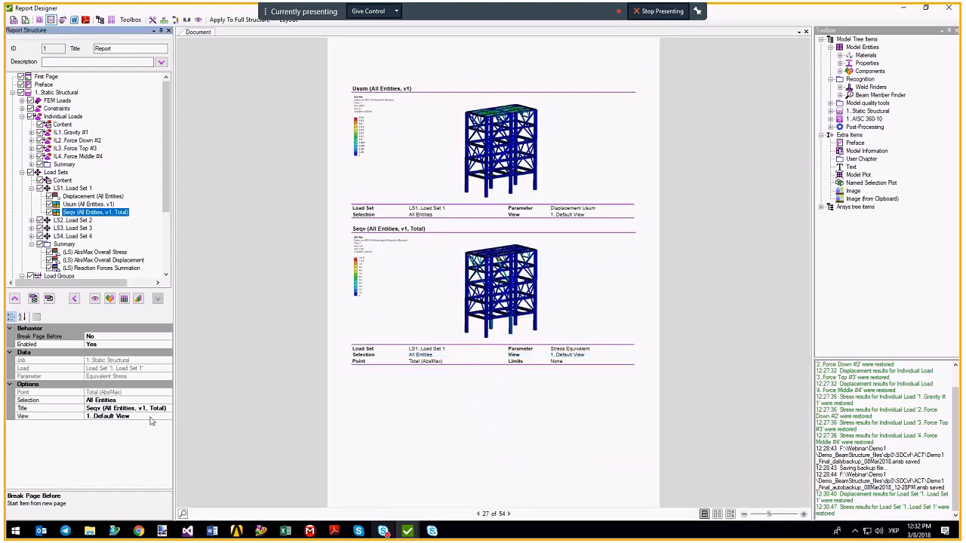
left_click(171, 419)
left_click(169, 418)
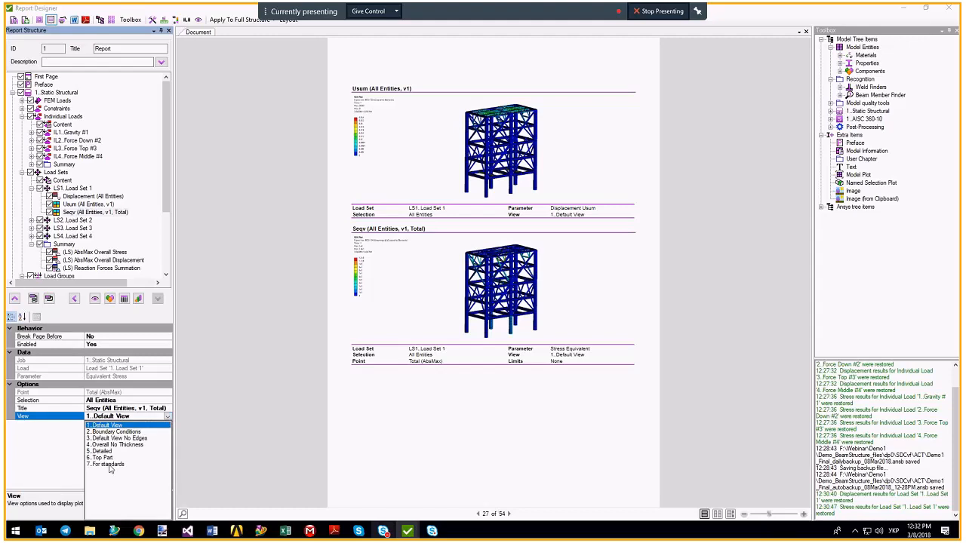
left_click(110, 465)
right_click(76, 214)
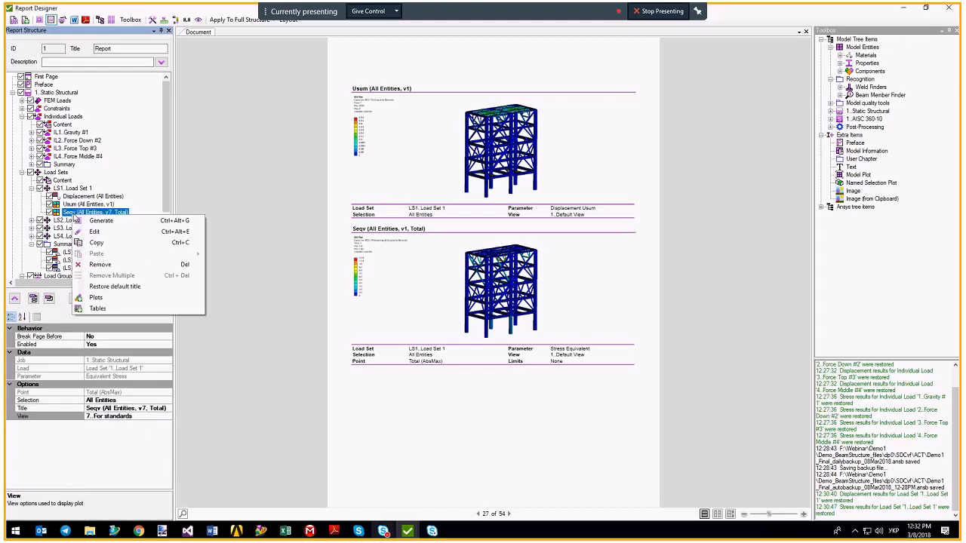
left_click(96, 220)
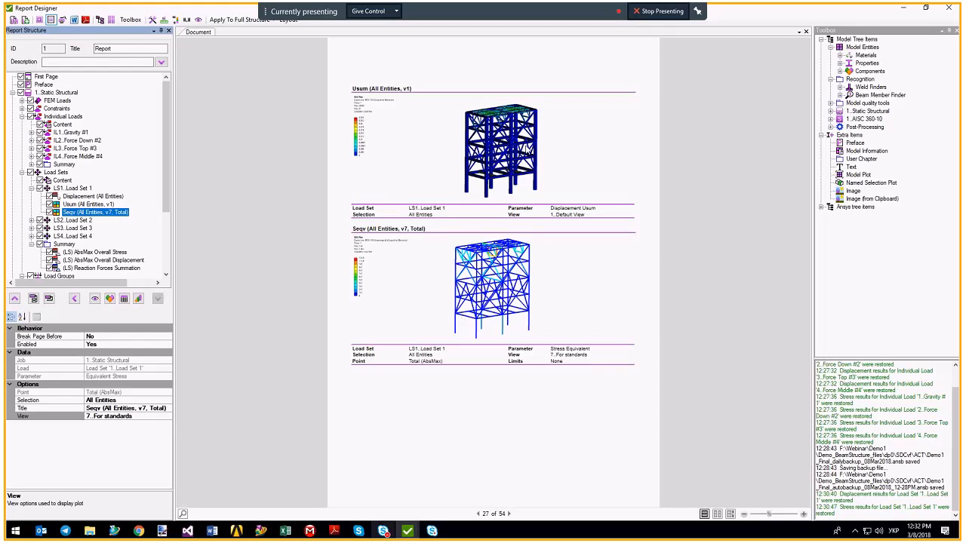
Set the Usum plot's View to 7..For standards and regenerate it.
left_click(83, 204)
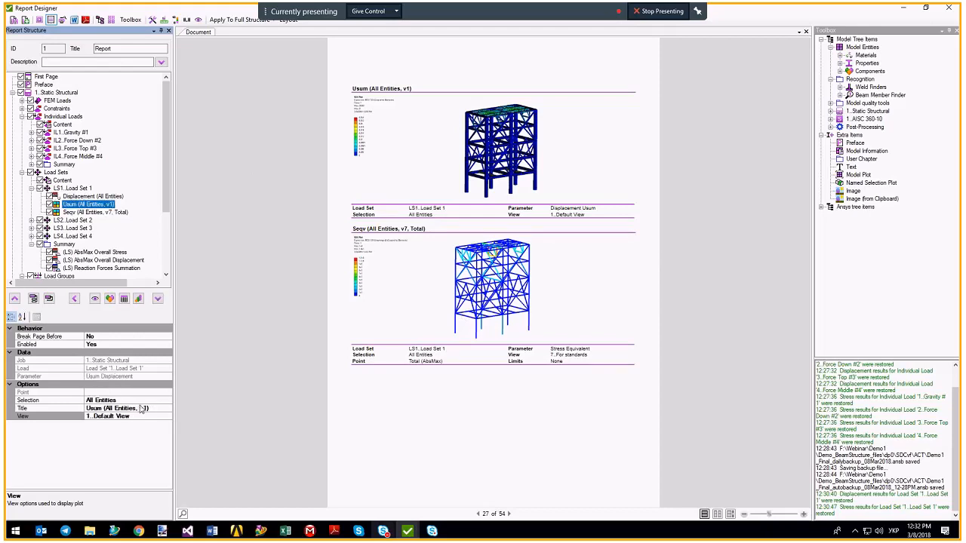
left_click(170, 418)
left_click(168, 417)
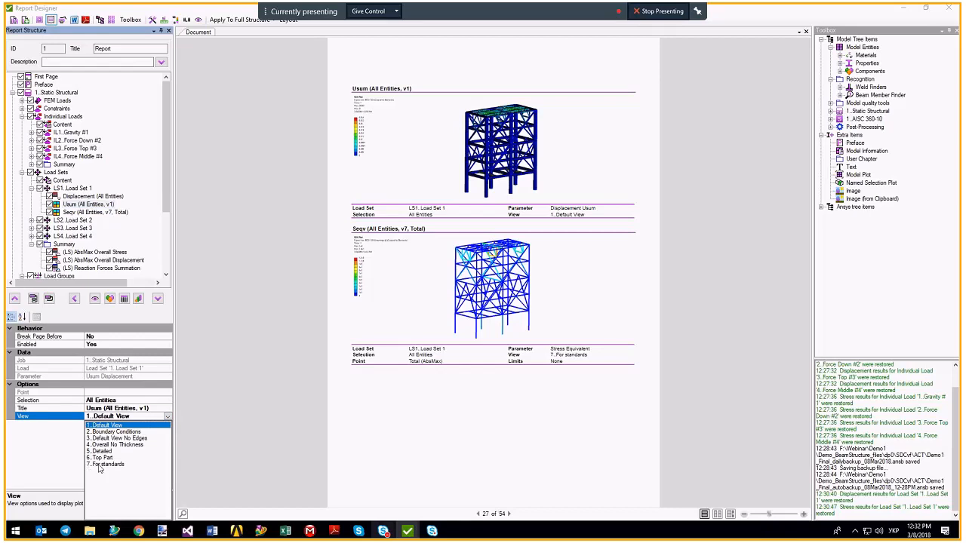
left_click(100, 467)
right_click(73, 205)
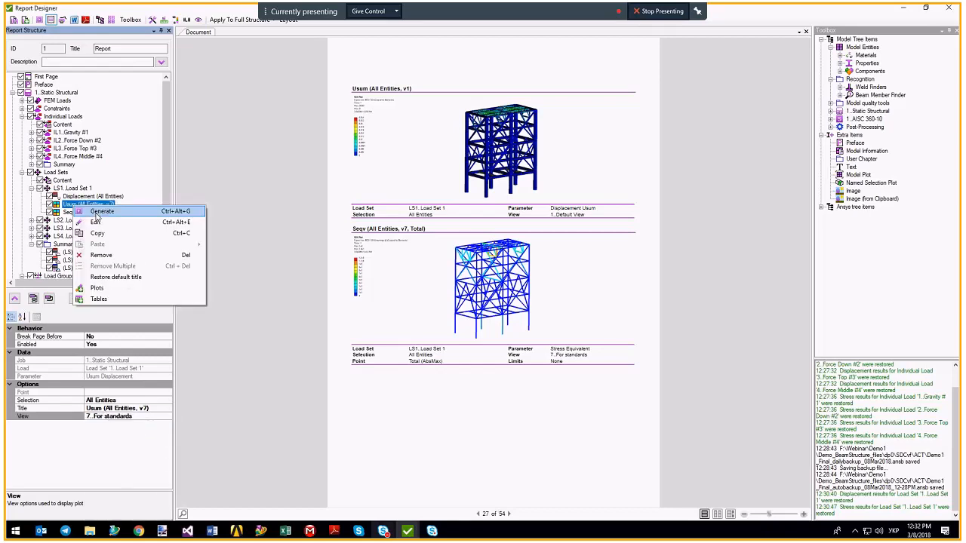
left_click(98, 212)
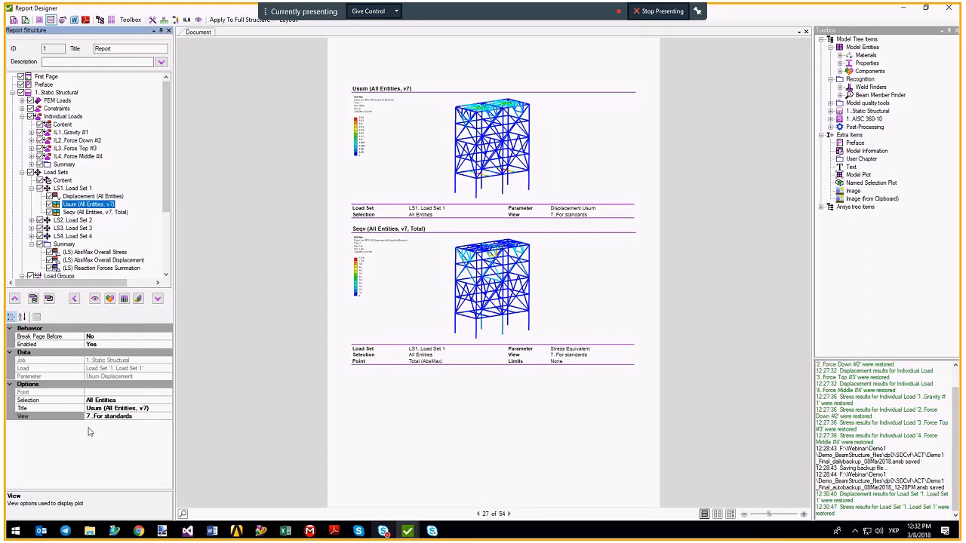
Replace the Usum plot's All Entities selection with the named selection 408..TopPart.
left_click(107, 400)
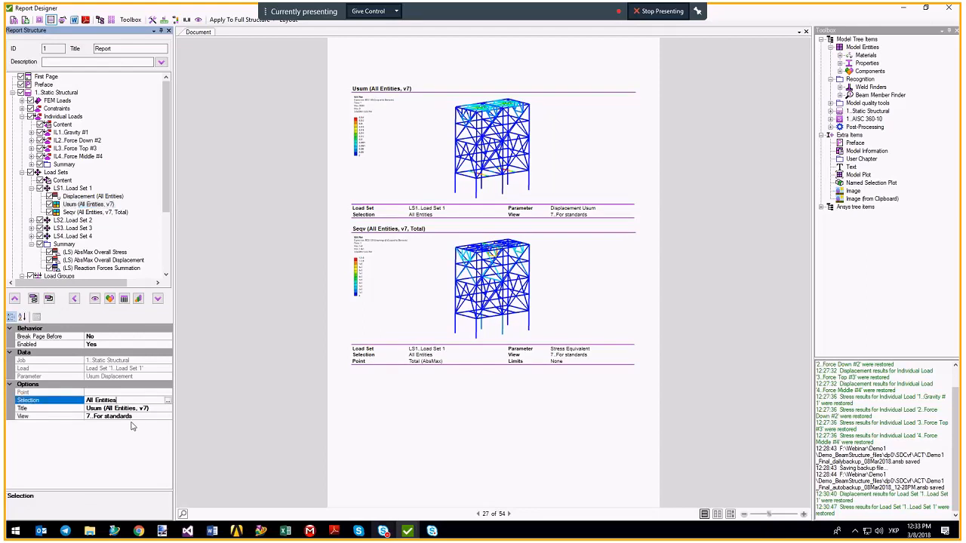
left_click(168, 400)
left_click(425, 247)
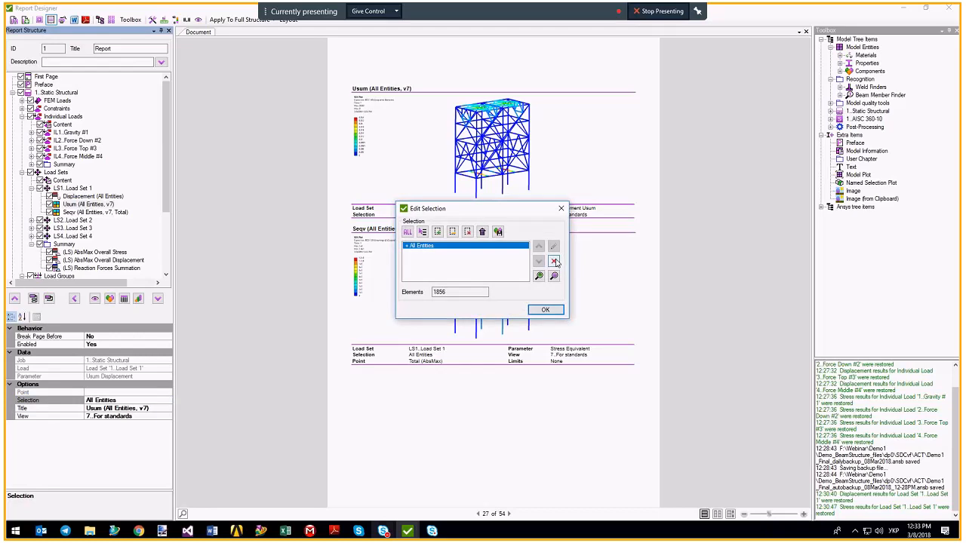
left_click(553, 260)
left_click(422, 231)
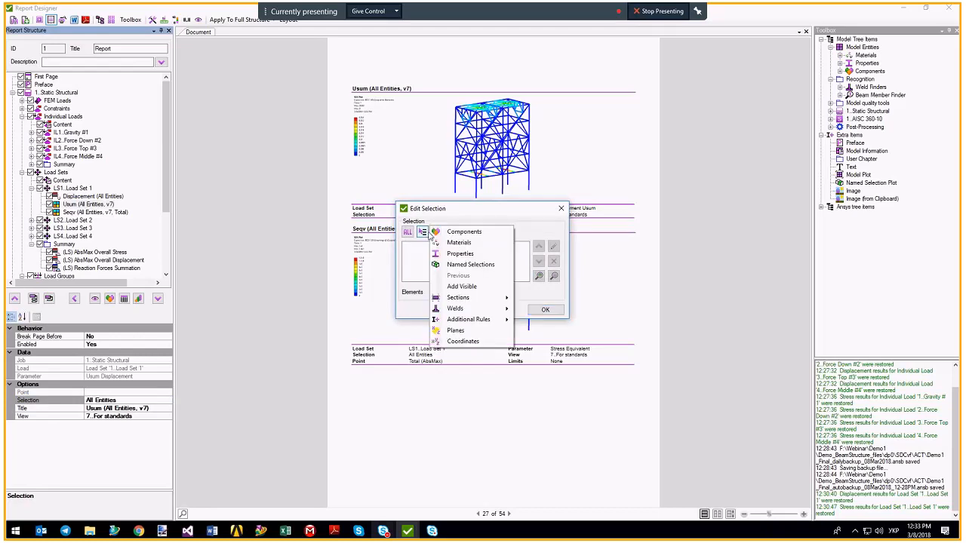
left_click(468, 264)
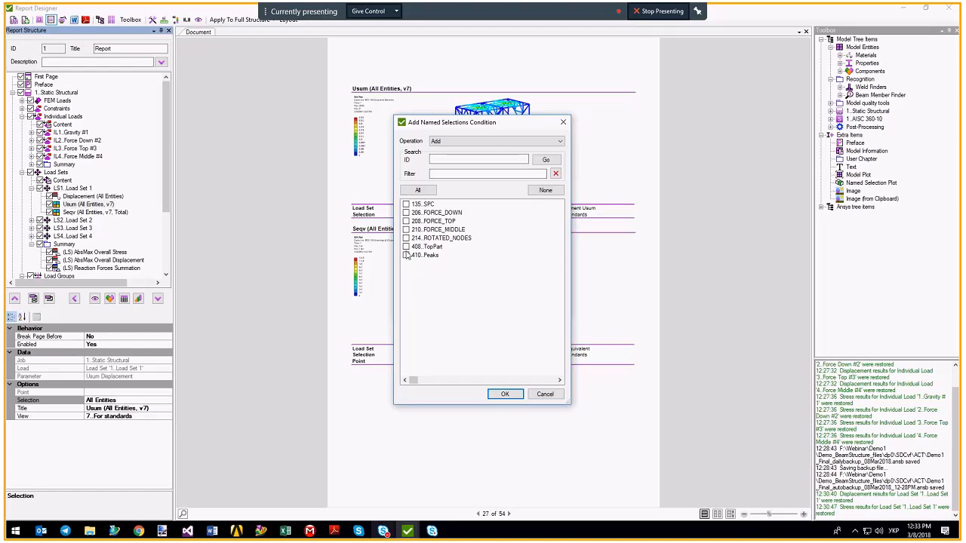
left_click(406, 246)
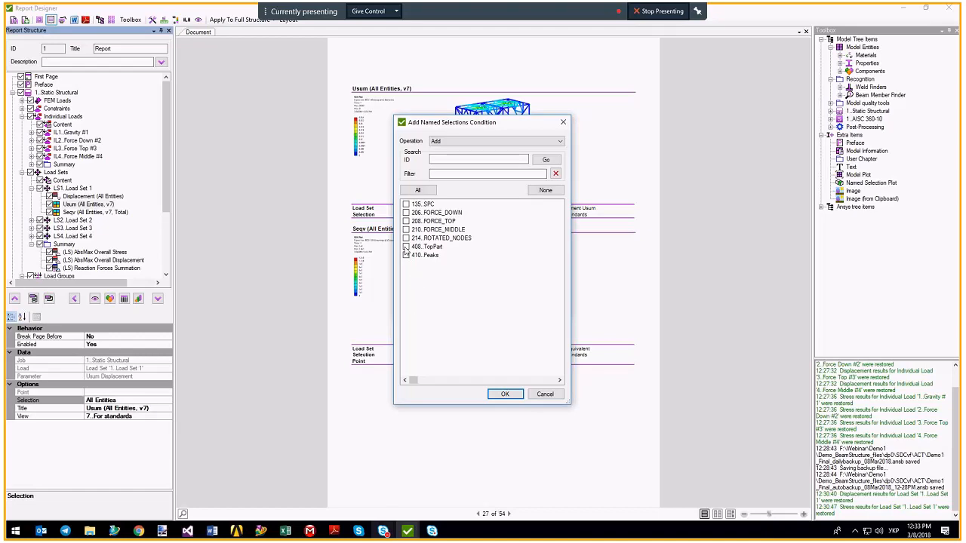
left_click(503, 395)
left_click(541, 309)
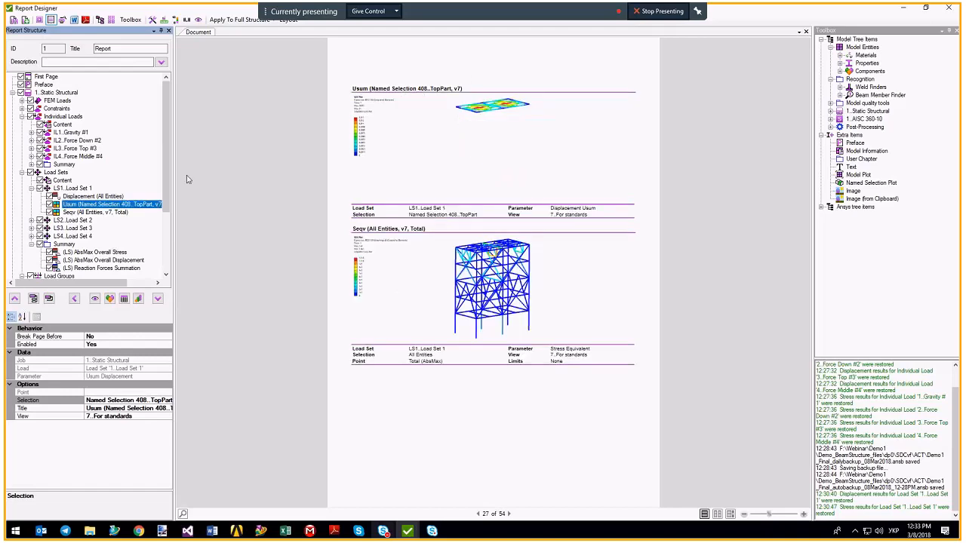
Collapse the Individual Loads chapter in the report structure.
scroll(168, 164, "down", 1)
scroll(167, 164, "up", 1)
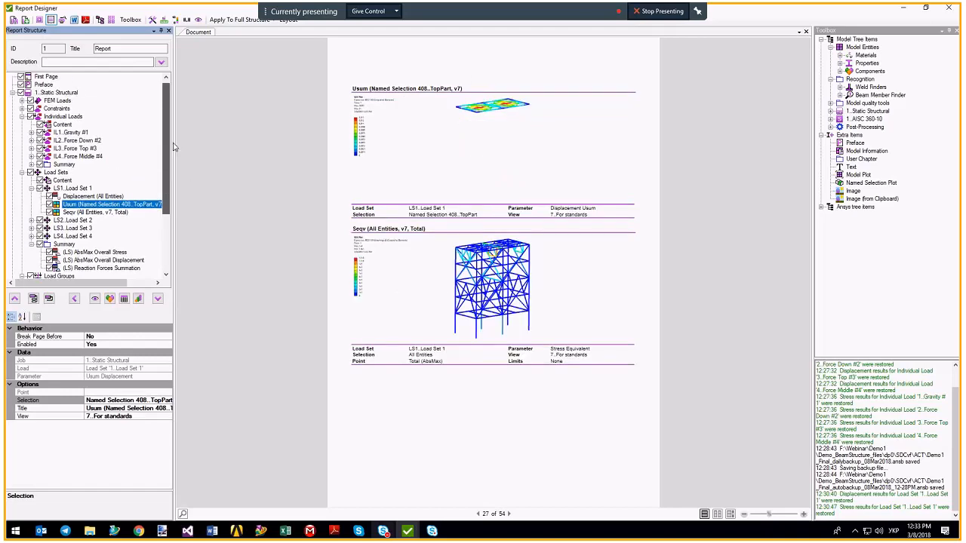
left_click(23, 117)
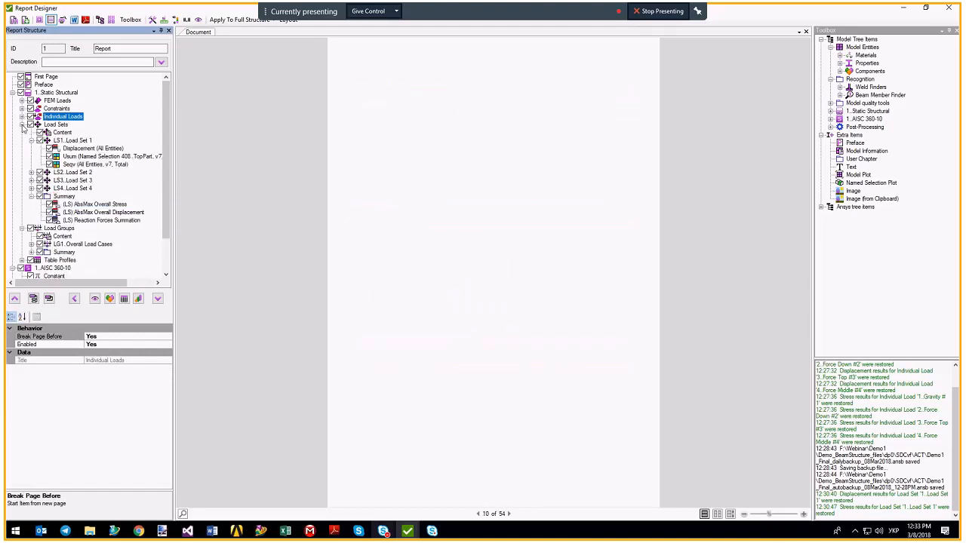
Uncheck Individual Loads so the report drops to 39 pages, then display the Load Groups Content table.
left_click(22, 124)
left_click(22, 133)
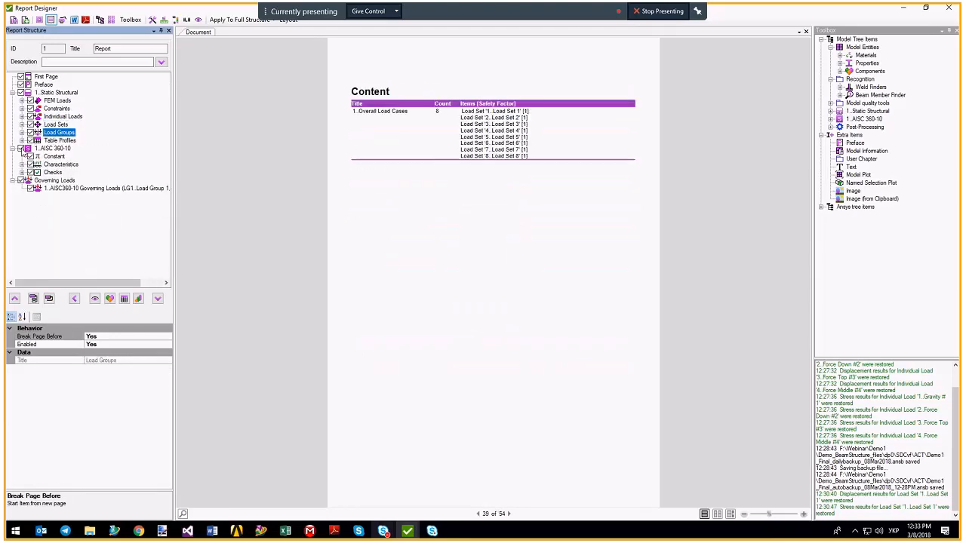
left_click(30, 117)
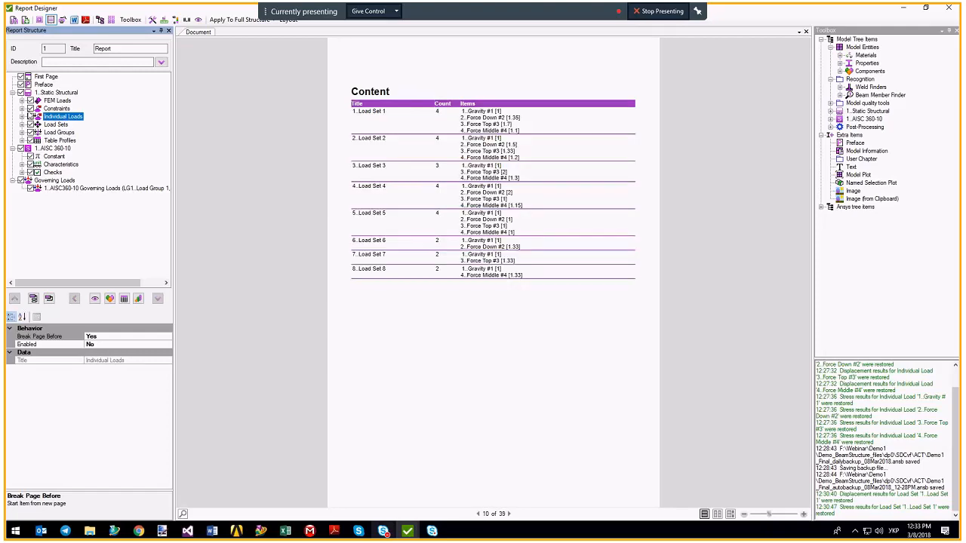
left_click(22, 117)
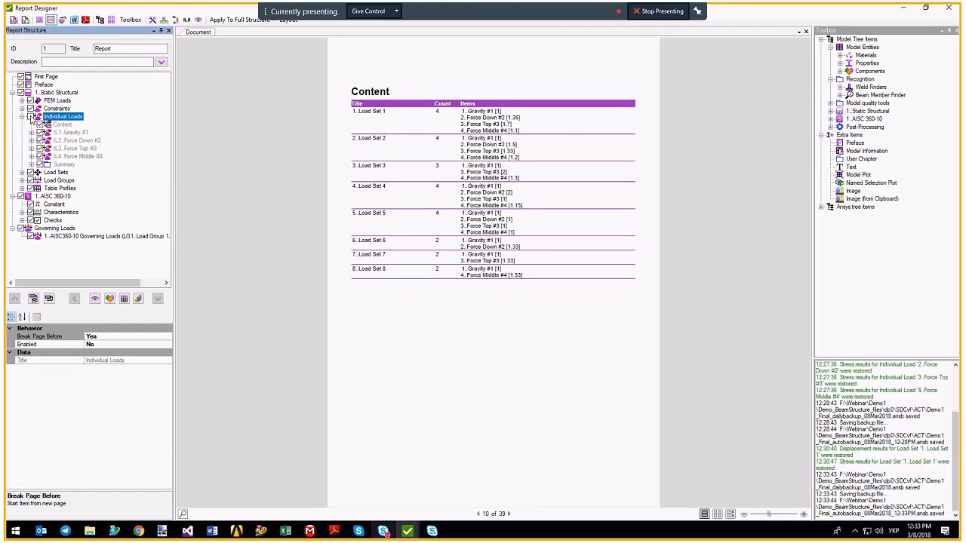
left_click(30, 117)
left_click(22, 117)
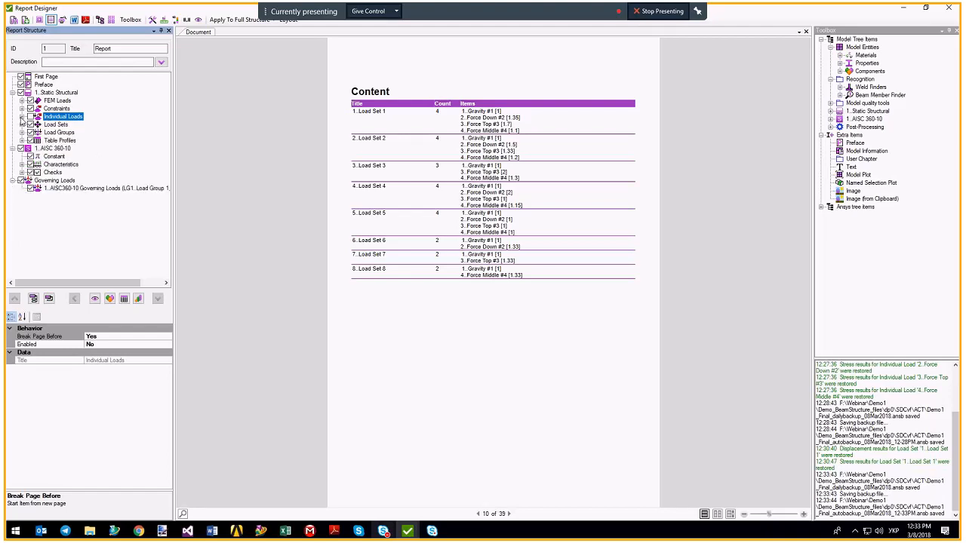
left_click(22, 133)
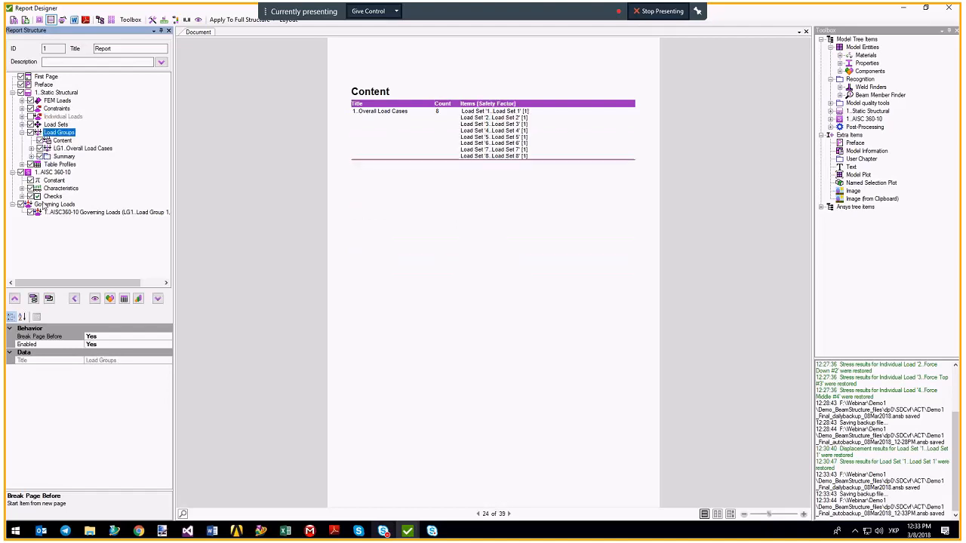
Preview the Load Group Summary and Table Profiles pages, then collapse Load Groups and 1..Static Structural.
left_click(31, 156)
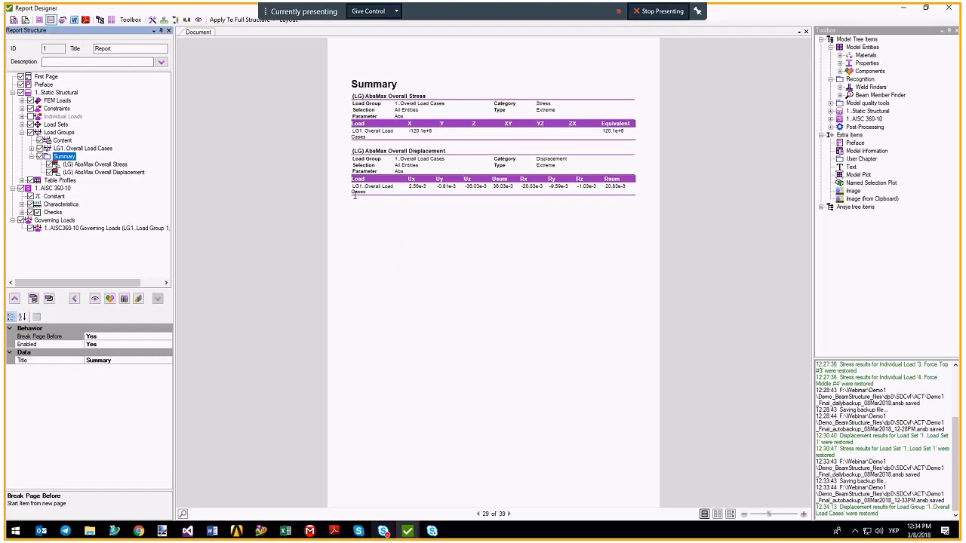
left_click(22, 181)
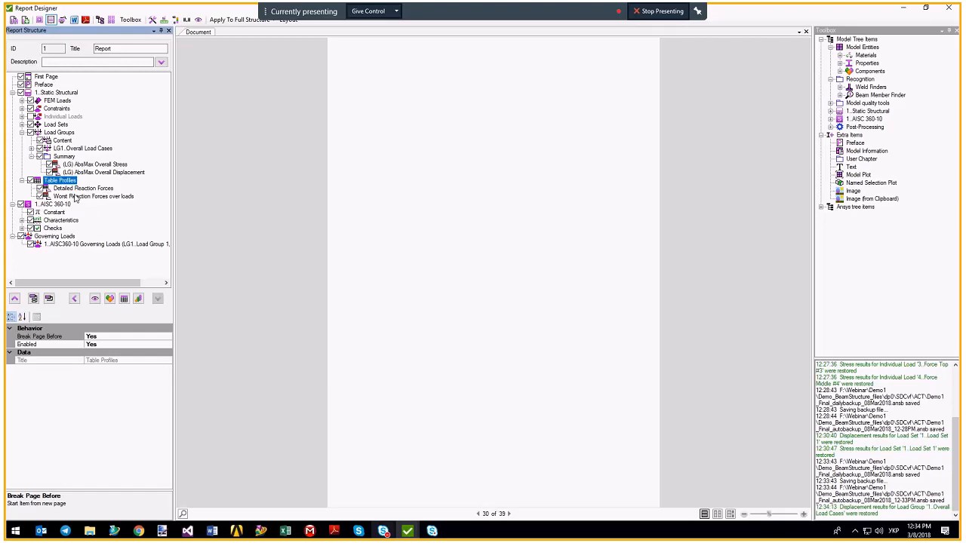
left_click(22, 133)
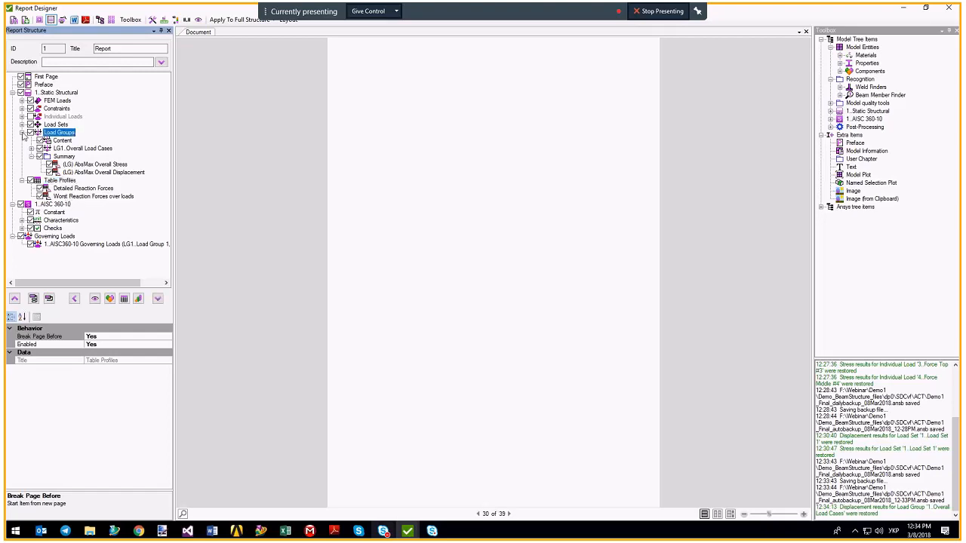
left_click(12, 93)
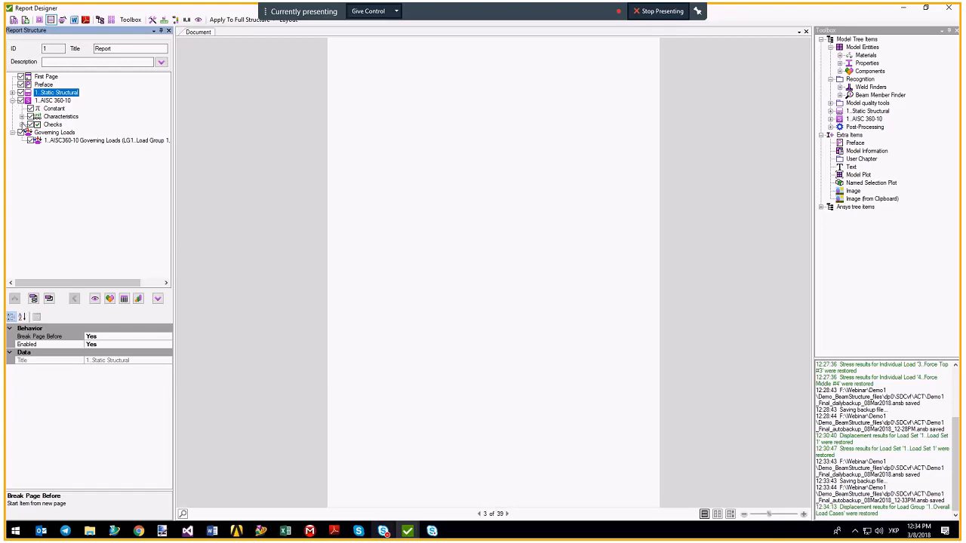
Expand AISC 360-10 Characteristics and Checks and generate the Section Build Type table.
left_click(50, 102)
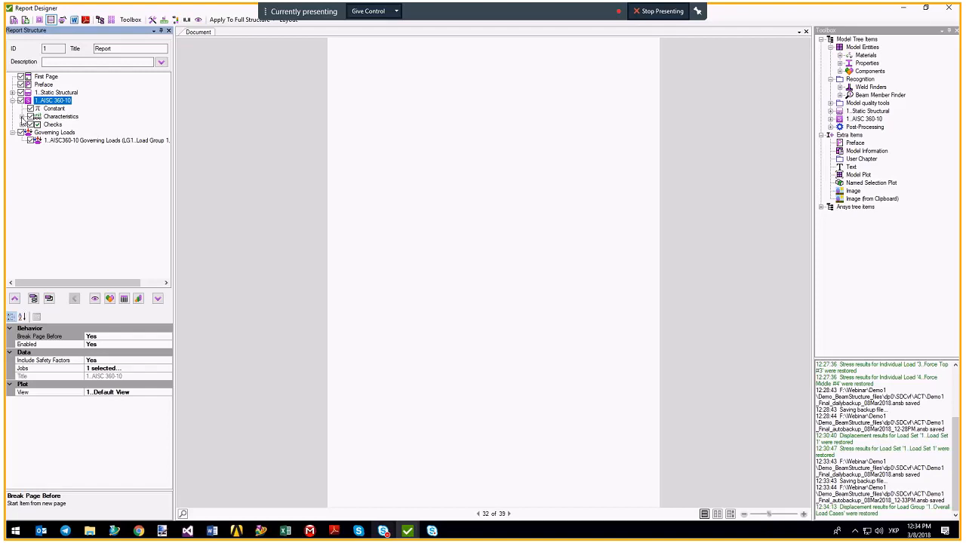
left_click(22, 116)
left_click(22, 164)
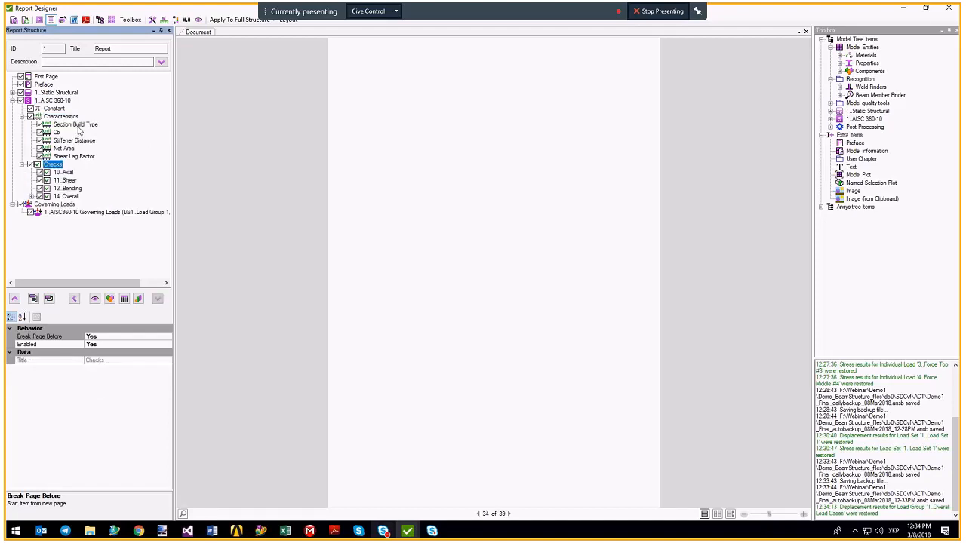
left_click(76, 125)
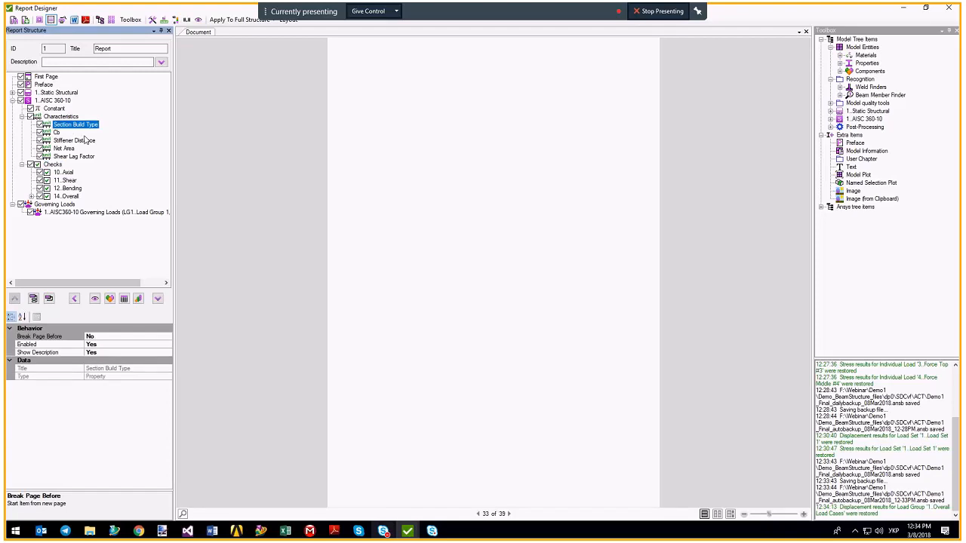
right_click(77, 127)
left_click(106, 131)
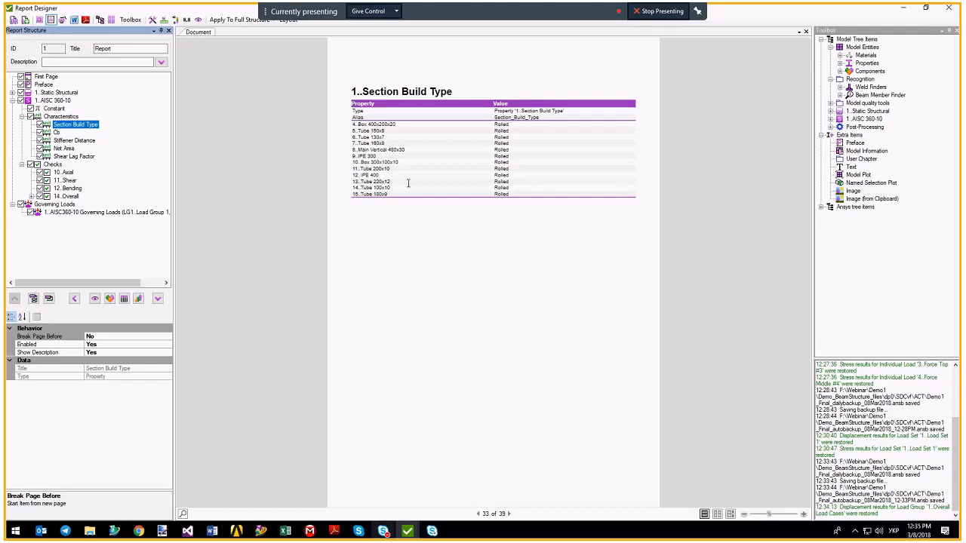
left_click(63, 173)
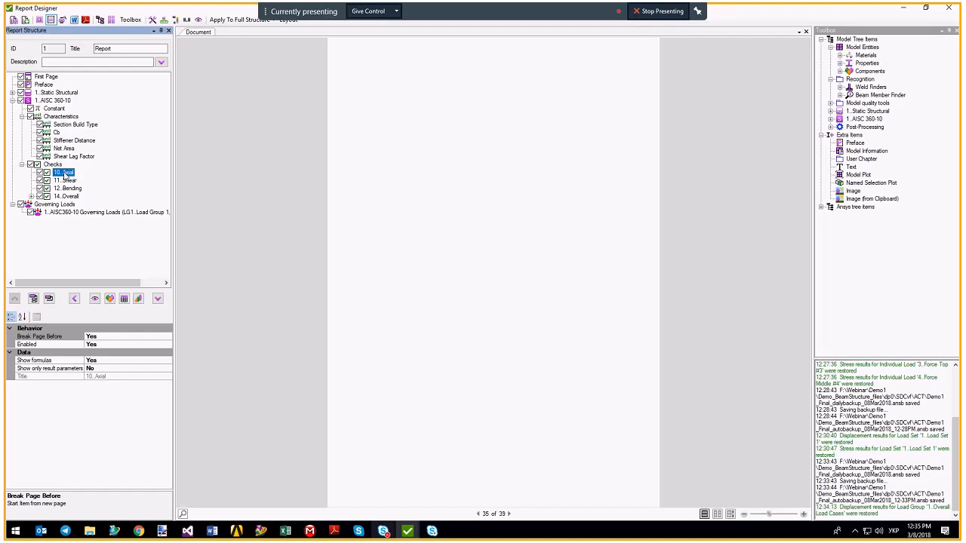
Generate the 10..Axial page and select its Pn_c, Pn_t, Axial_Force and Uf formula rows.
left_click(65, 174)
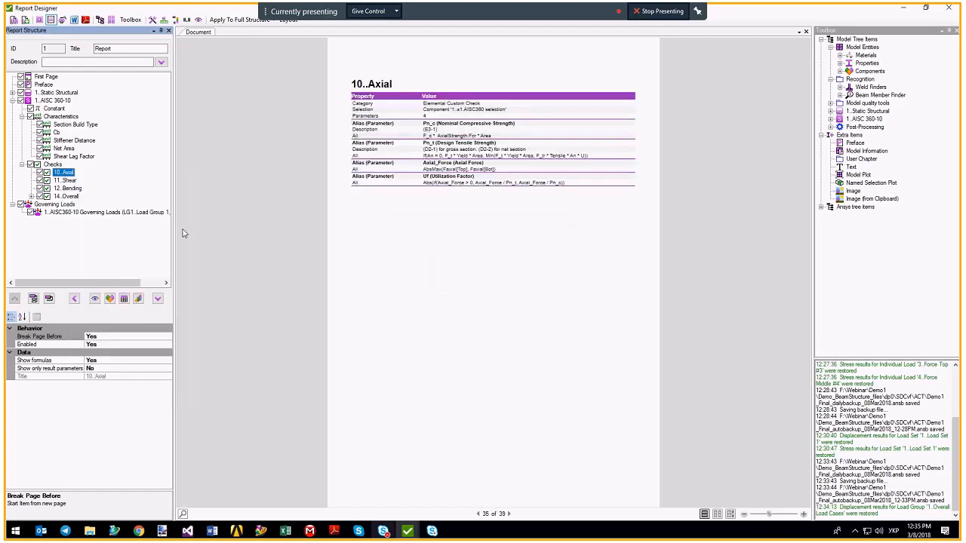
left_click(465, 130)
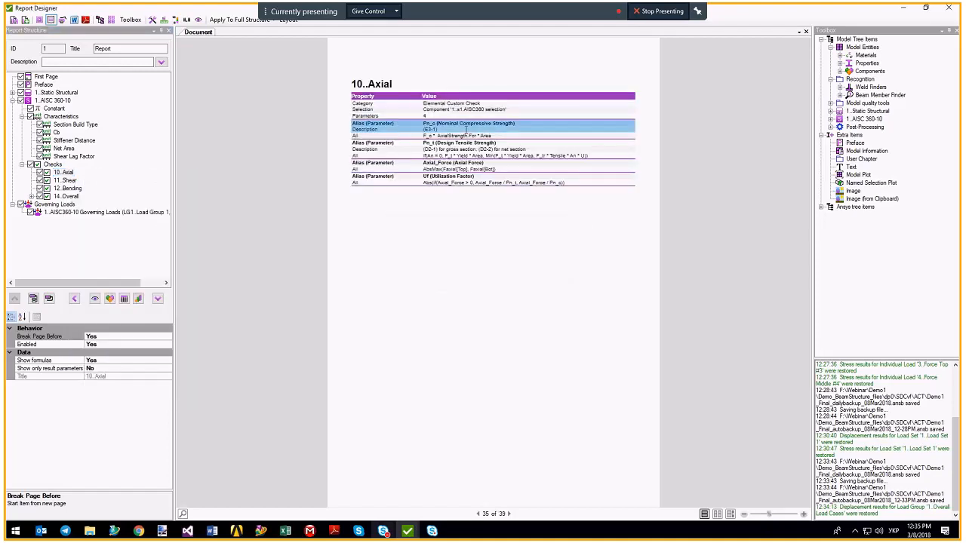
left_click_drag(465, 130, 459, 201)
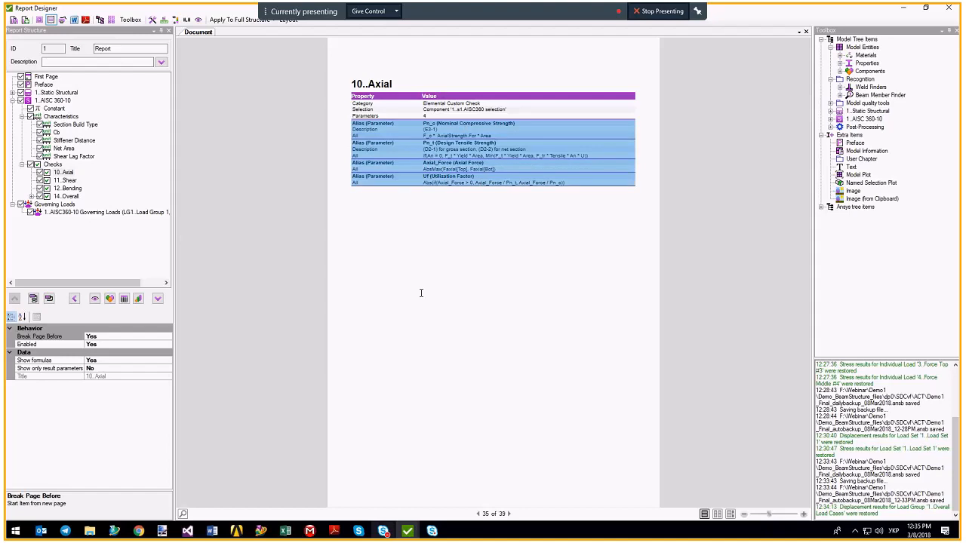
left_click(32, 197)
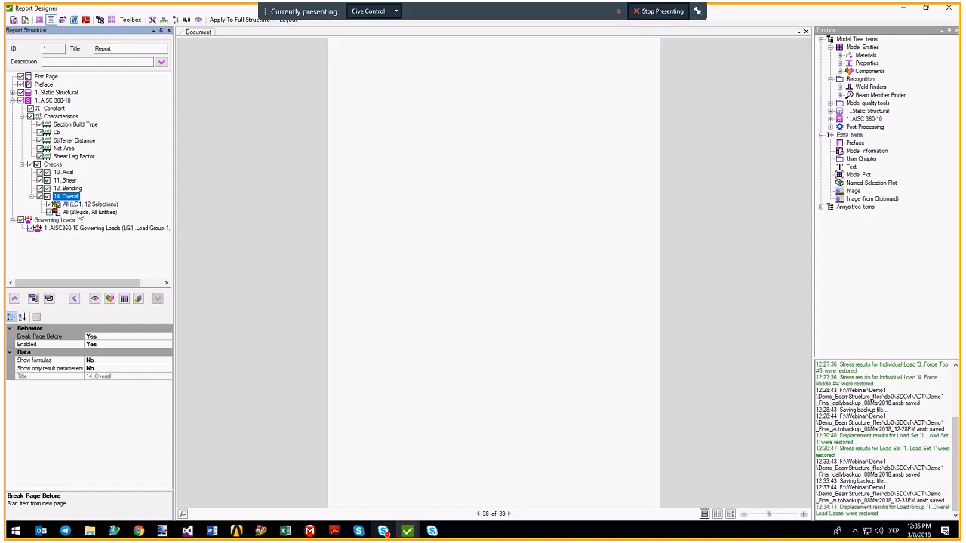
Generate the 14..Overall All (LG1, 12 Selections) table, showing Beam 10 at Uf 1.48.
right_click(97, 204)
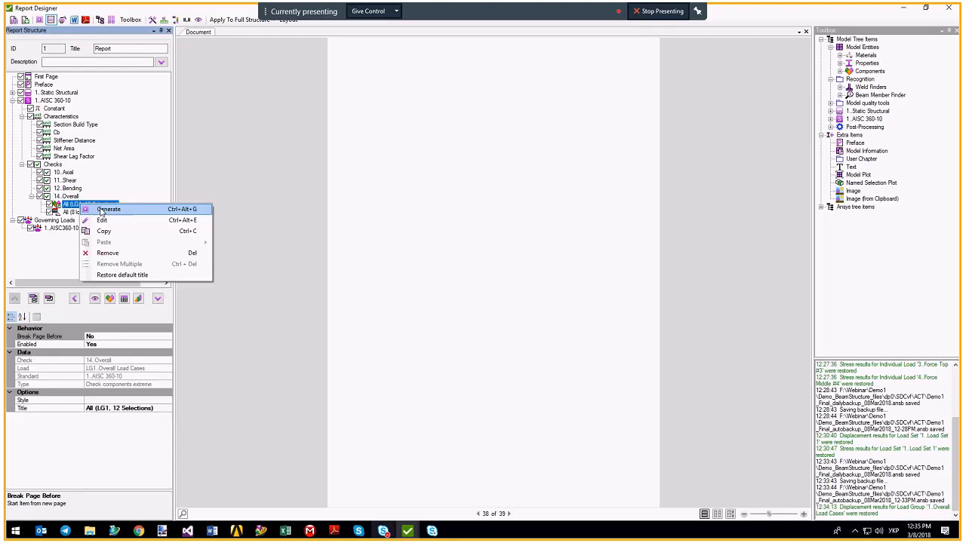
left_click(101, 215)
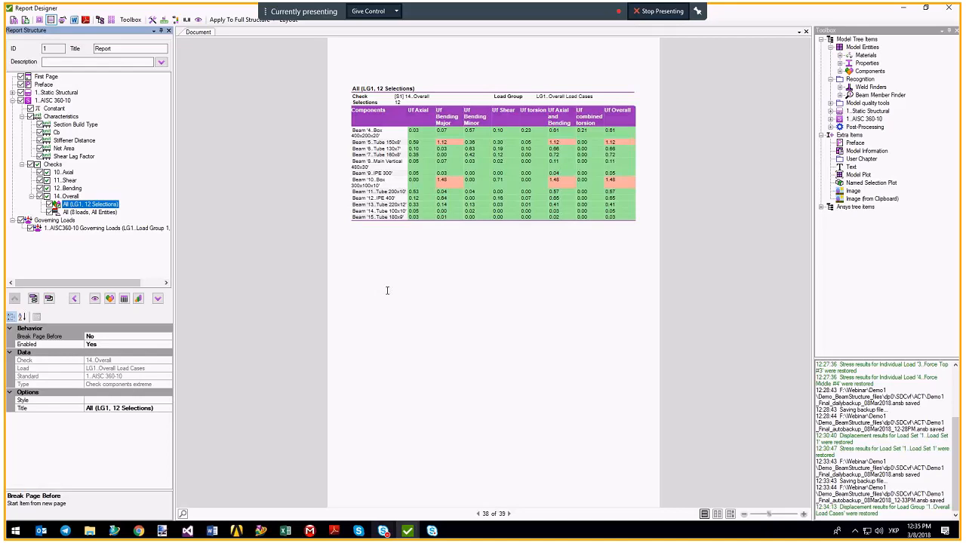
left_click(68, 196)
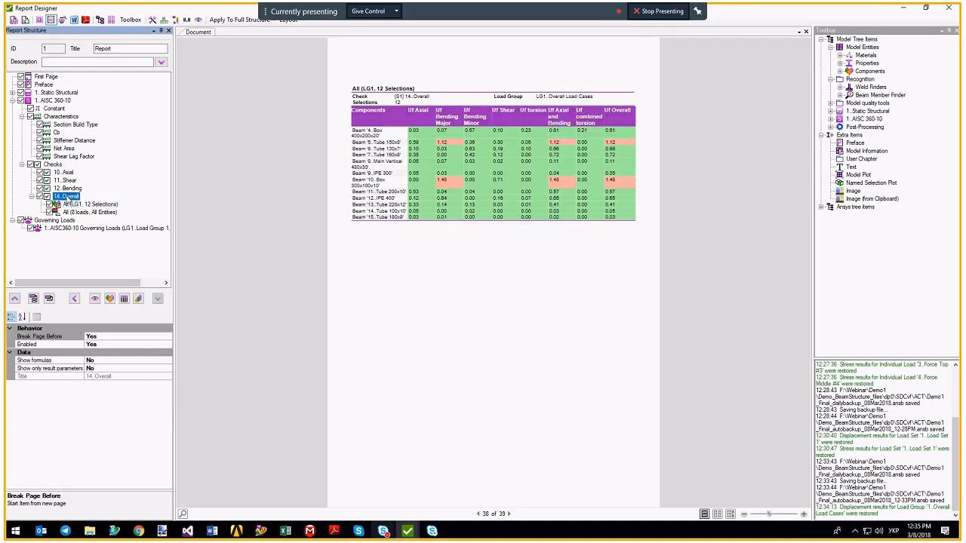
right_click(67, 199)
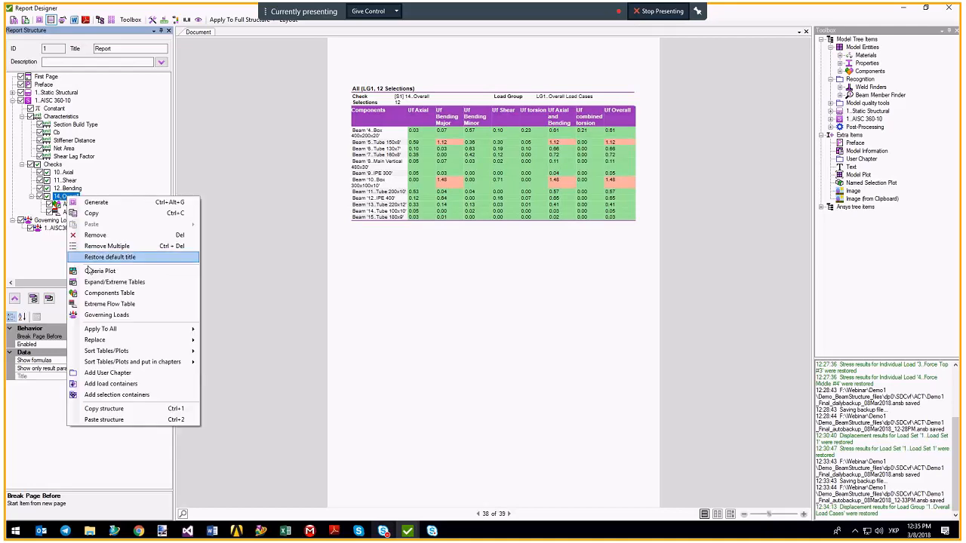
left_click(99, 271)
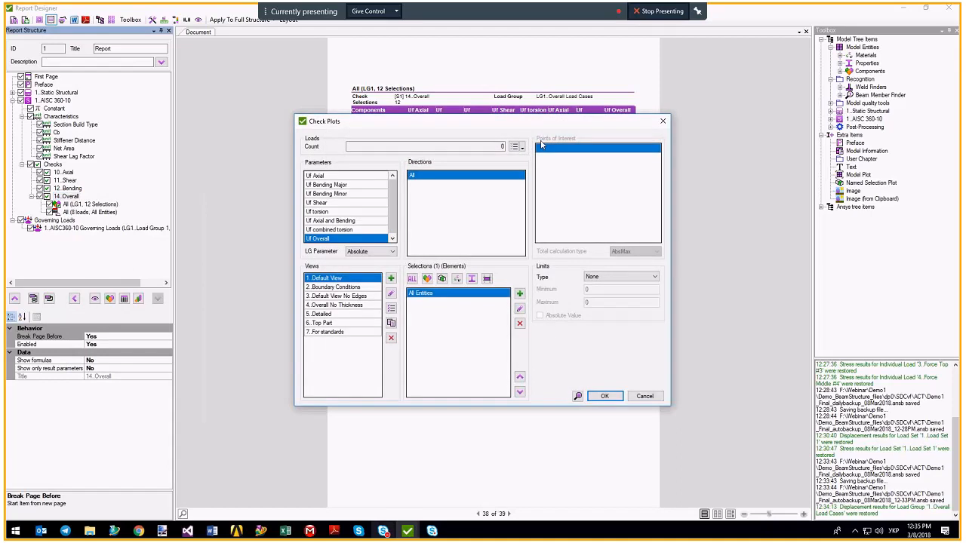
left_click(513, 147)
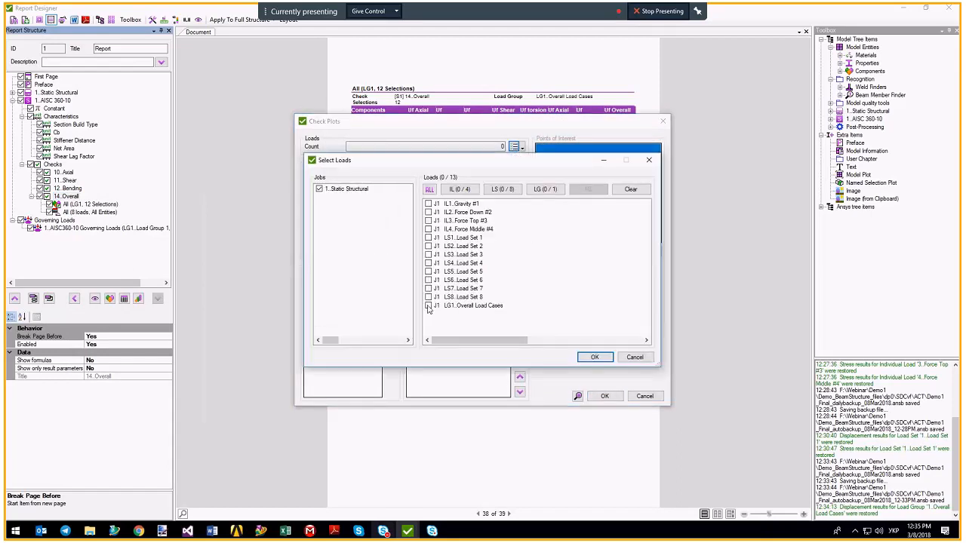
left_click(428, 306)
left_click(503, 188)
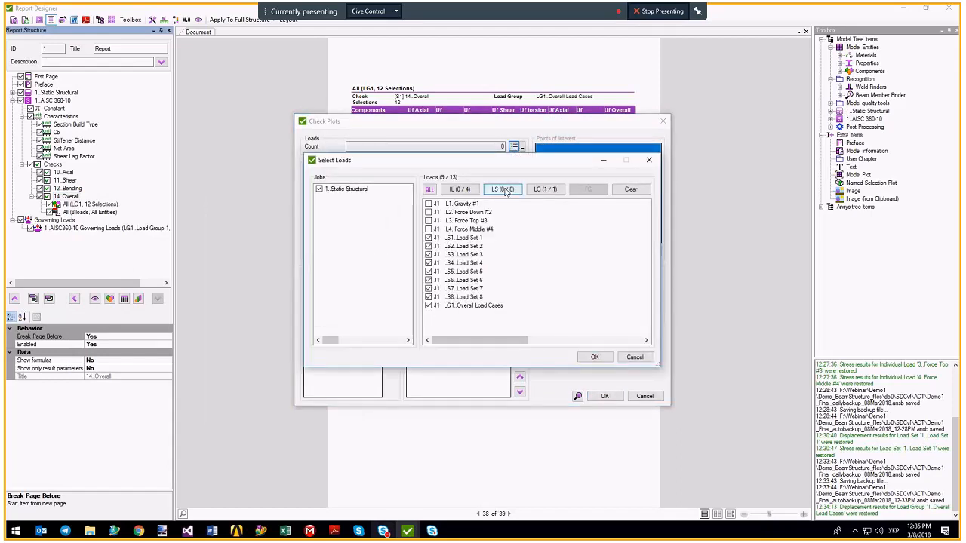
left_click(594, 357)
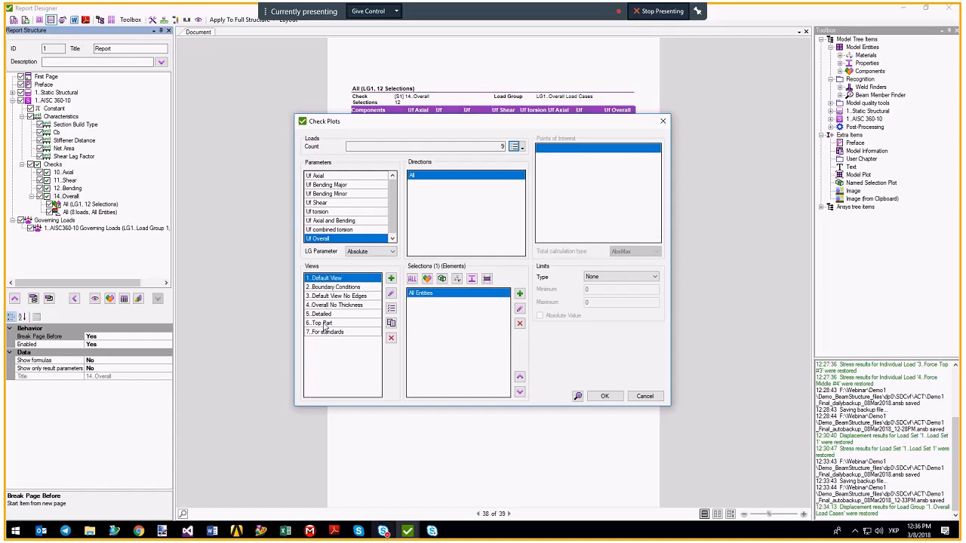
left_click(323, 313, "ctrl")
left_click(326, 332, "ctrl")
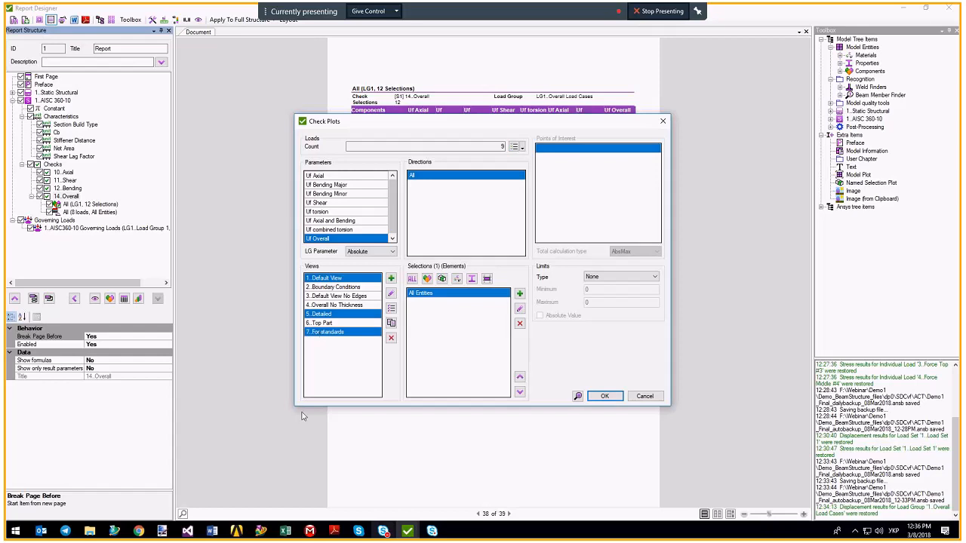
left_click(603, 396)
scroll(139, 183, "up", 4)
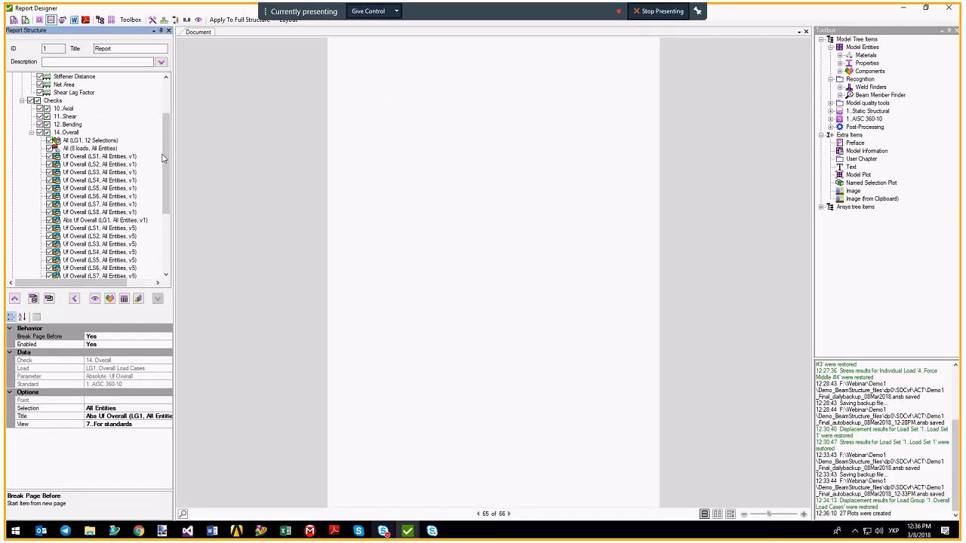
left_click_drag(162, 159, 171, 184)
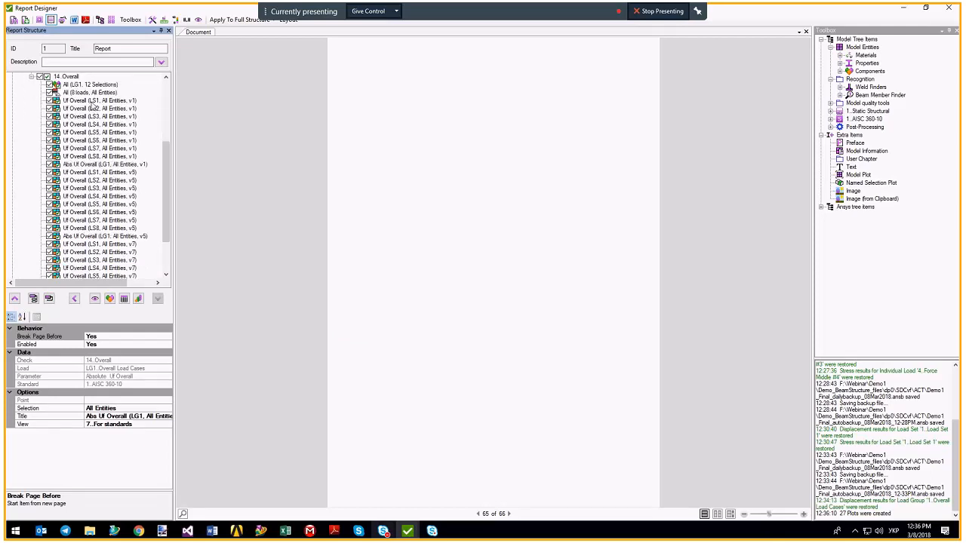
left_click_drag(166, 159, 172, 136)
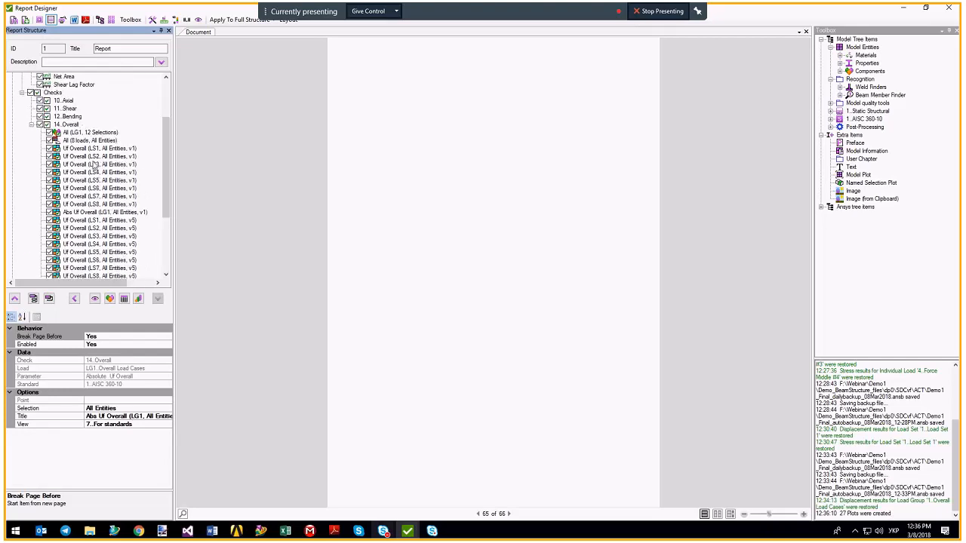
Create 14..Overall extreme tables for LS1–LS8 and LG1 with All Entities as the selection.
right_click(68, 125)
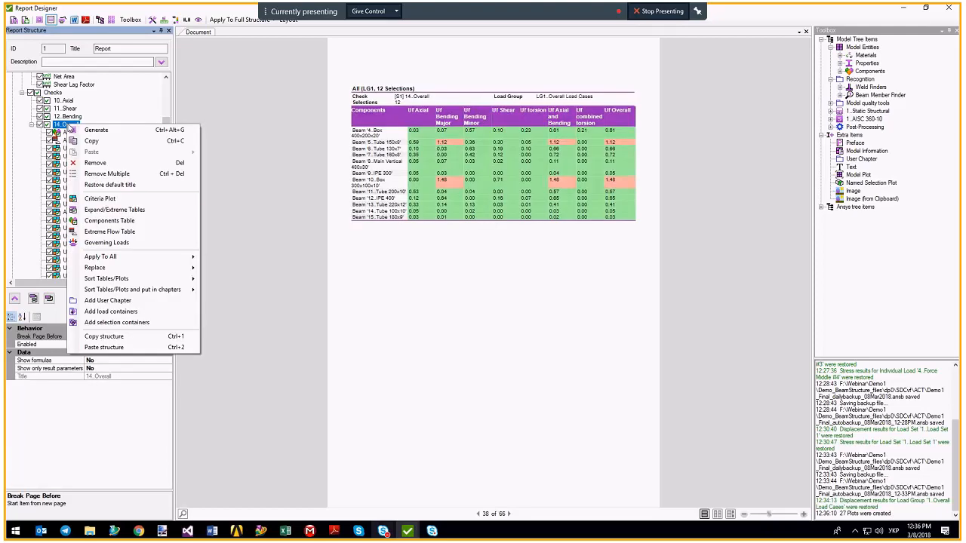
left_click(101, 210)
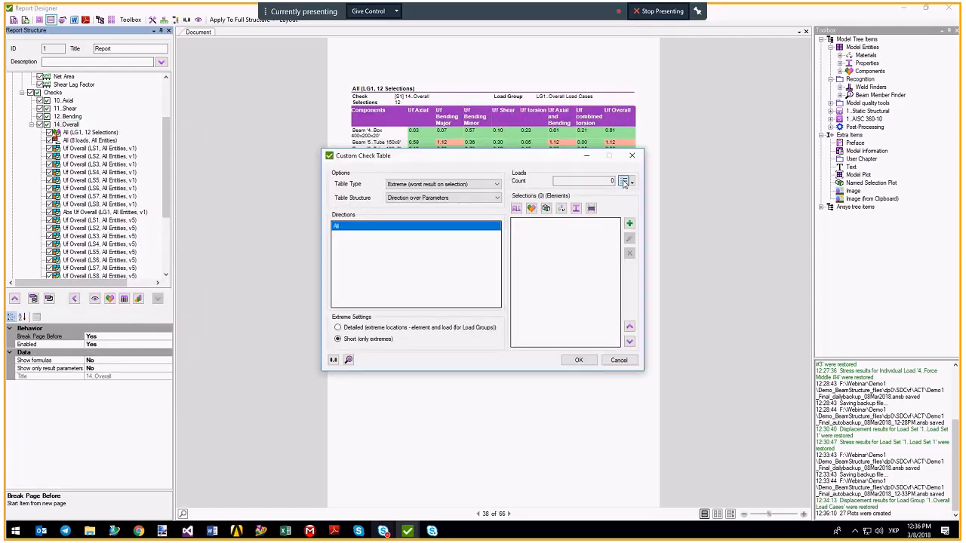
left_click(624, 182)
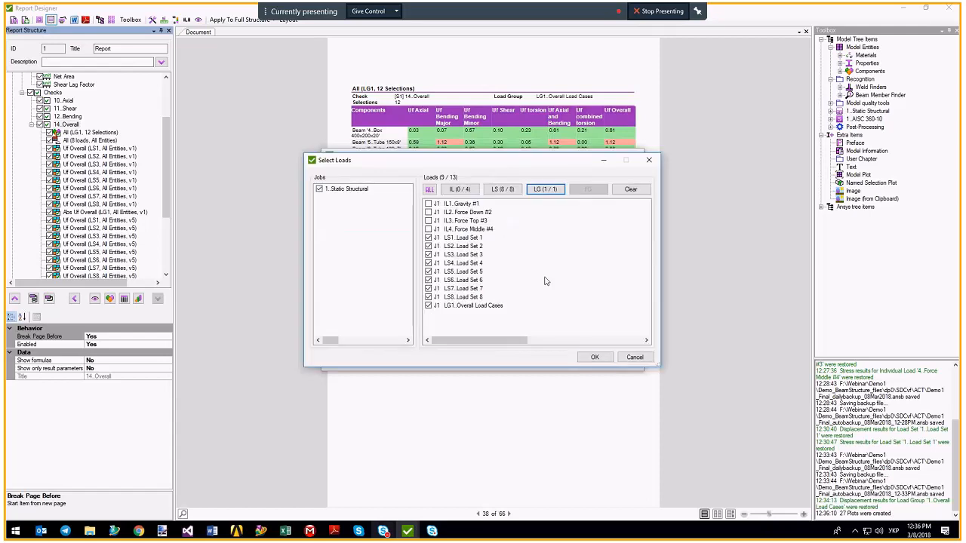
left_click(586, 358)
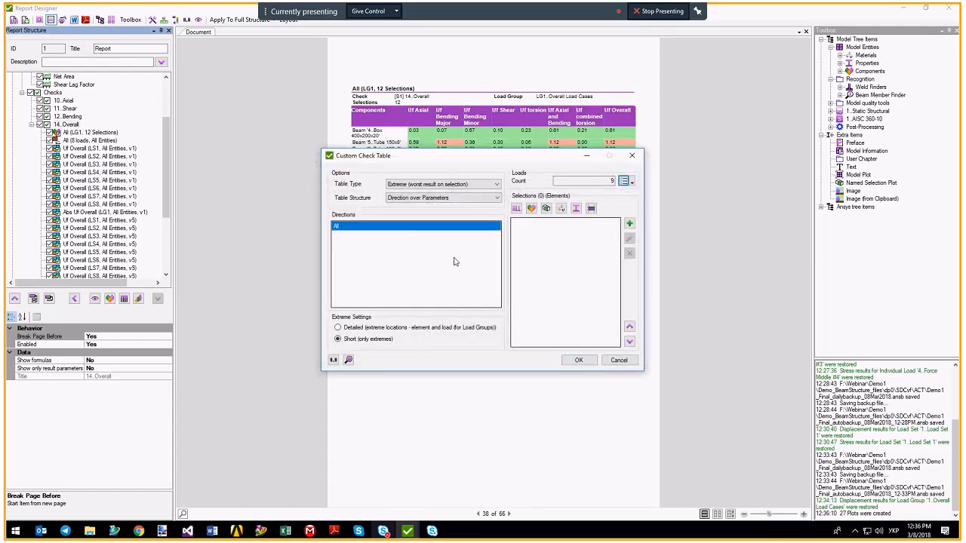
left_click(516, 209)
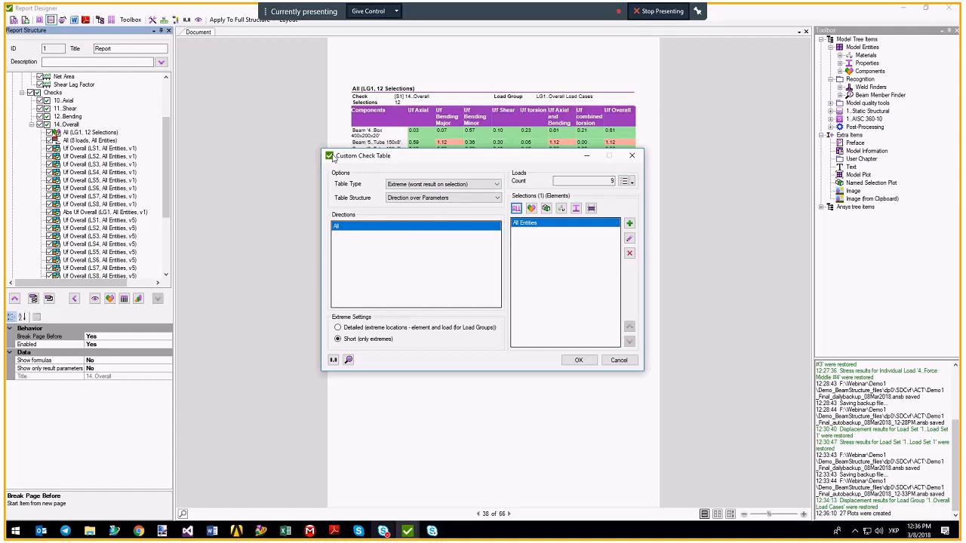
left_click(575, 361)
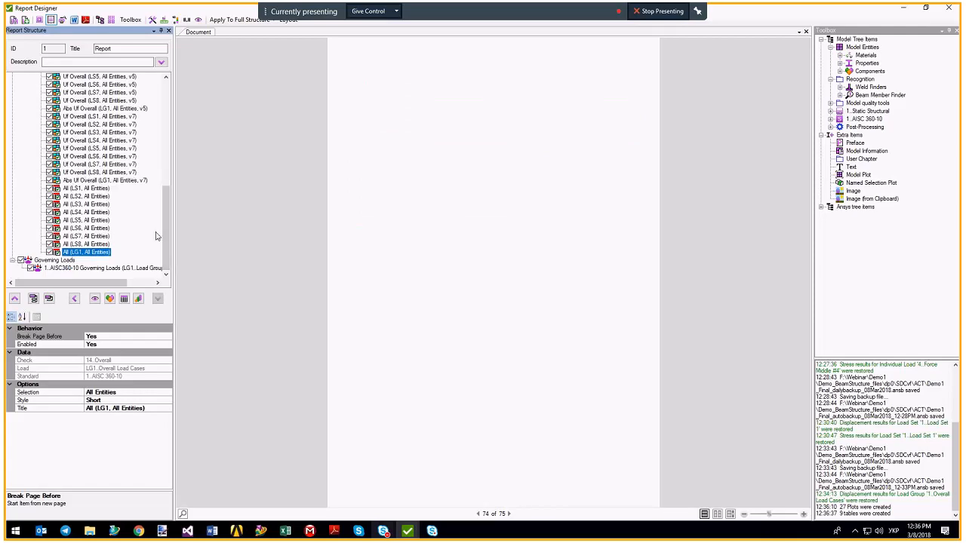
scroll(155, 236, "up", 10)
left_click(65, 148)
Sort the 14..Overall tables and plots By Load into LG1 and LS1–LS8 chapters, expanding LG1.
right_click(65, 149)
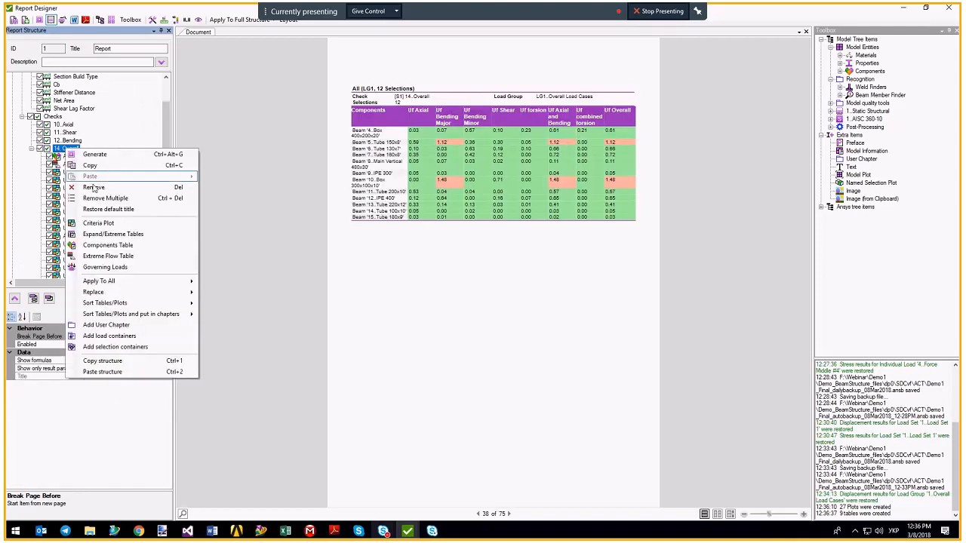
mouse_move(119, 318)
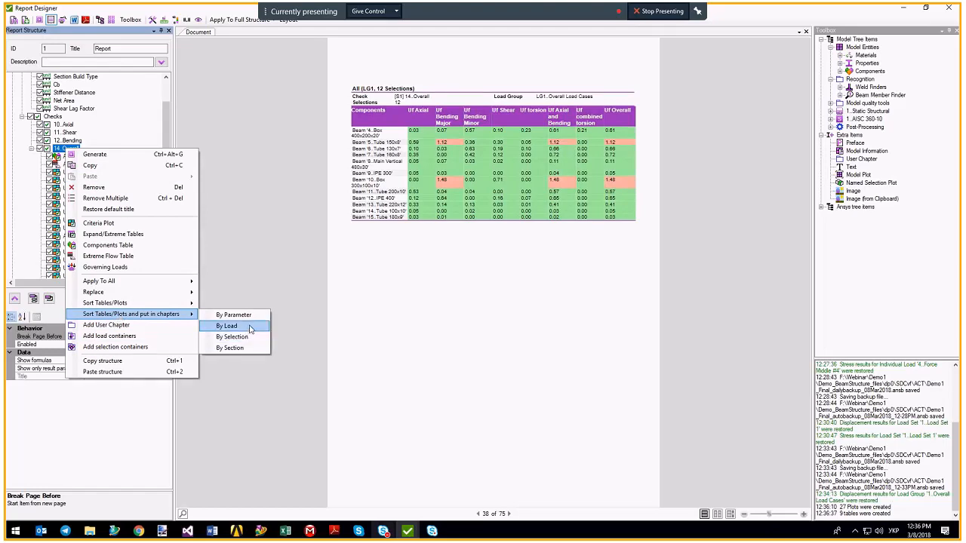
left_click(226, 326)
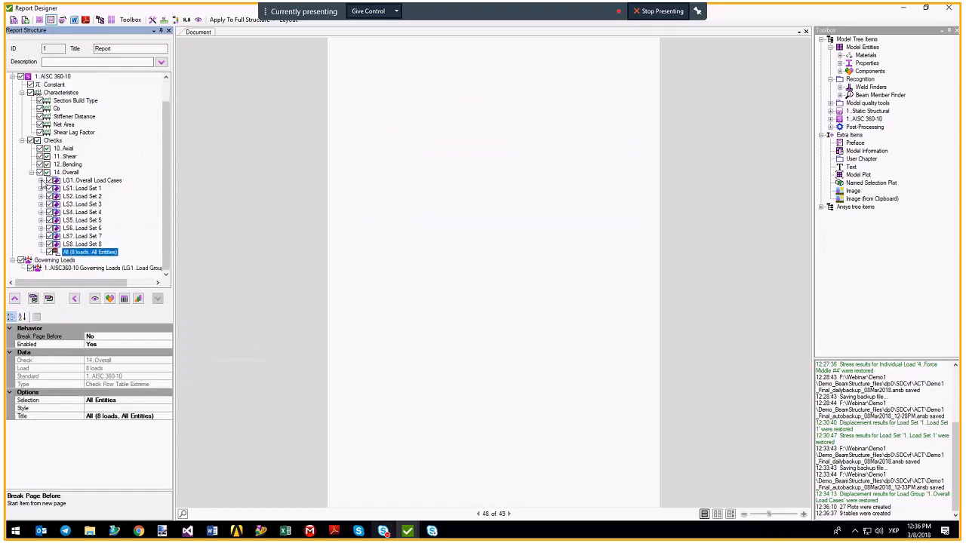
left_click(42, 181)
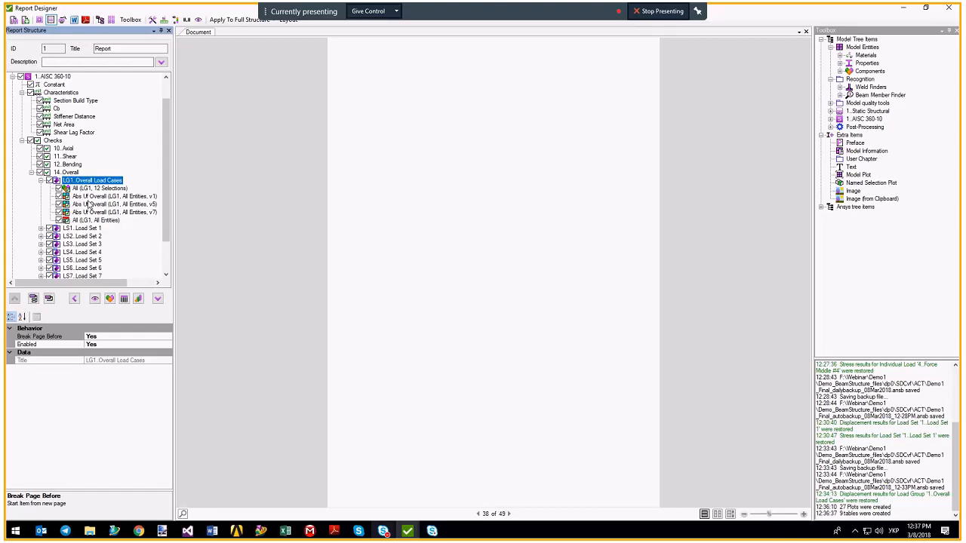
scroll(92, 173, "down", 2)
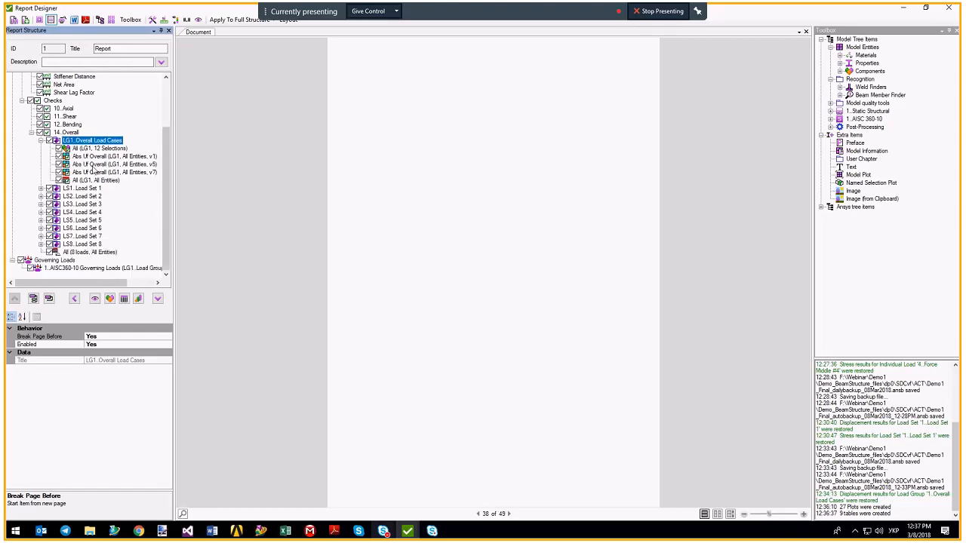
right_click(92, 172)
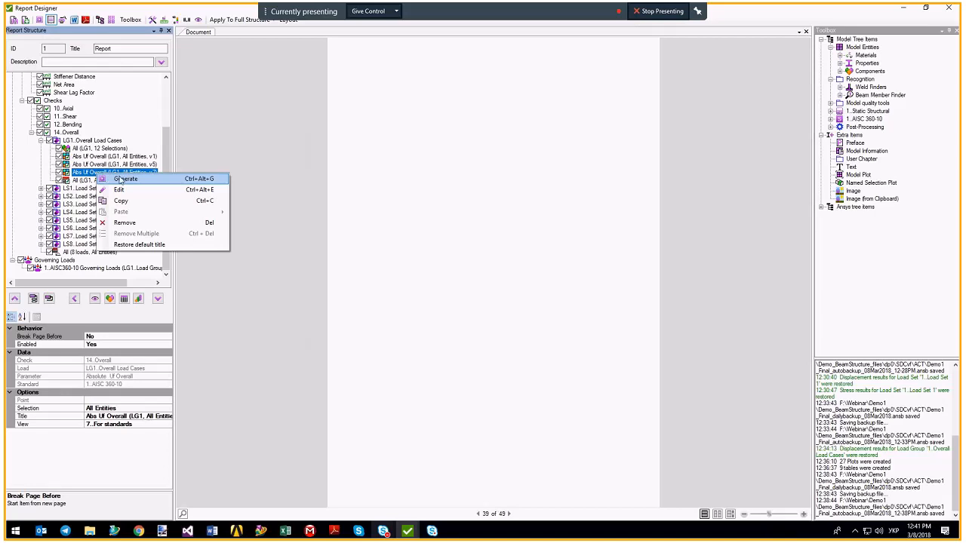
Generate the Abs Uf Overall (LG1, All Entities, v7) plot at page width and review its summary entries.
left_click(105, 178)
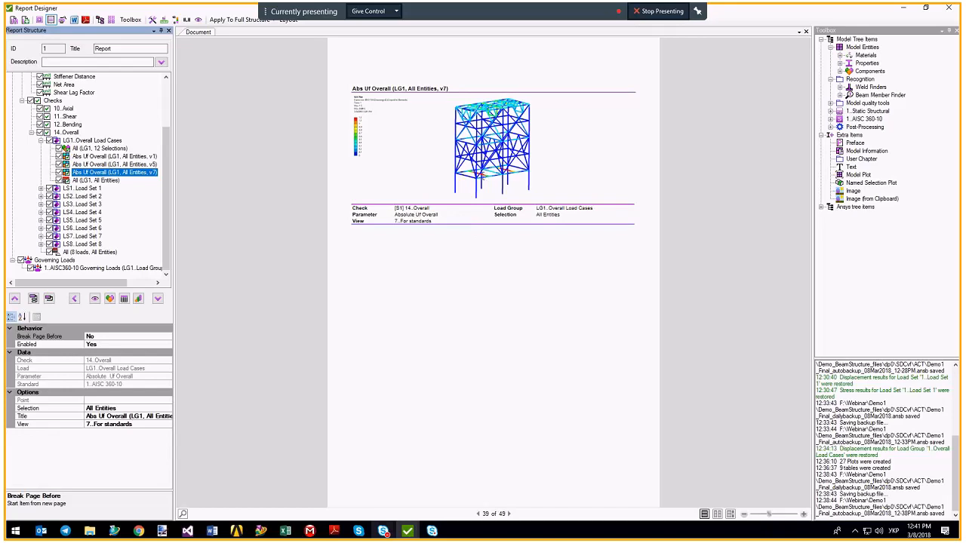
left_click(730, 513)
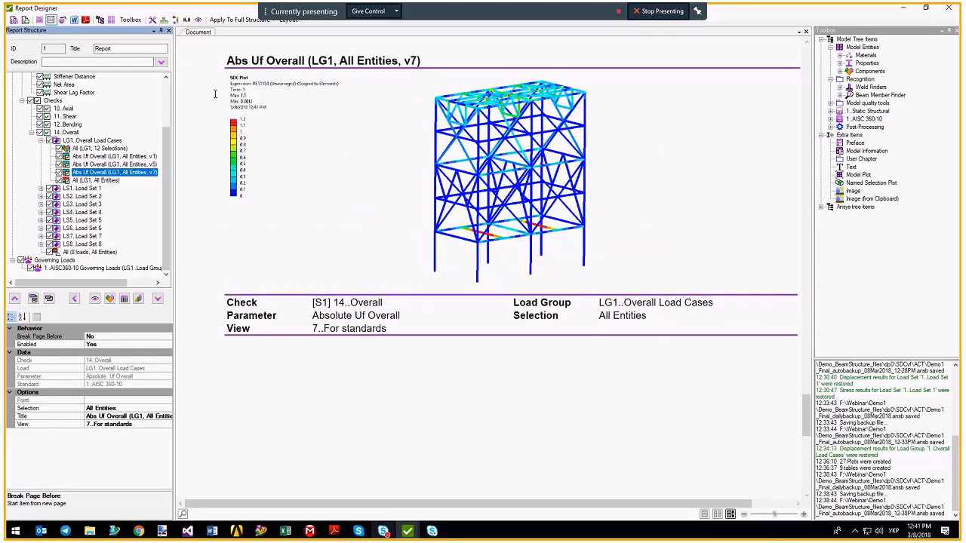
left_click_drag(228, 303, 662, 325)
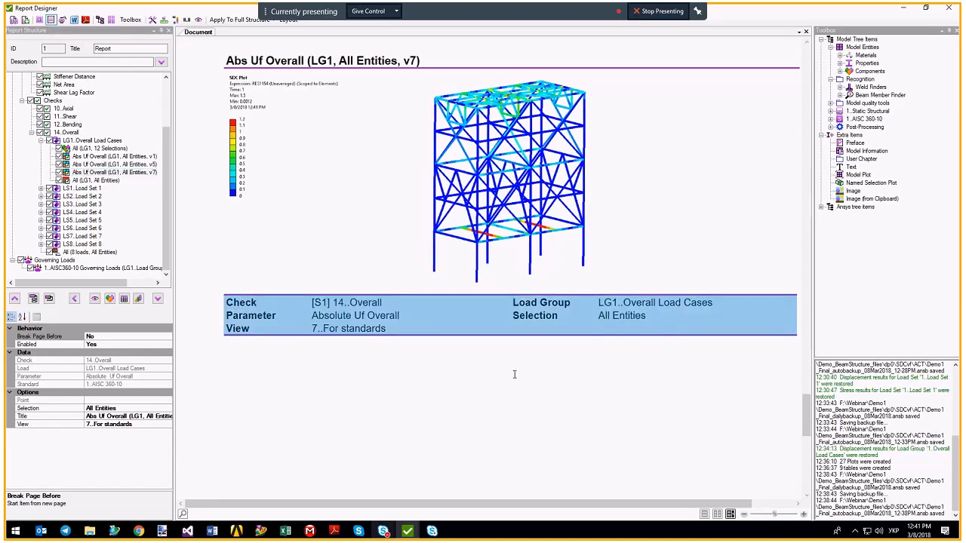
left_click(310, 302)
left_click_drag(309, 302, 385, 302)
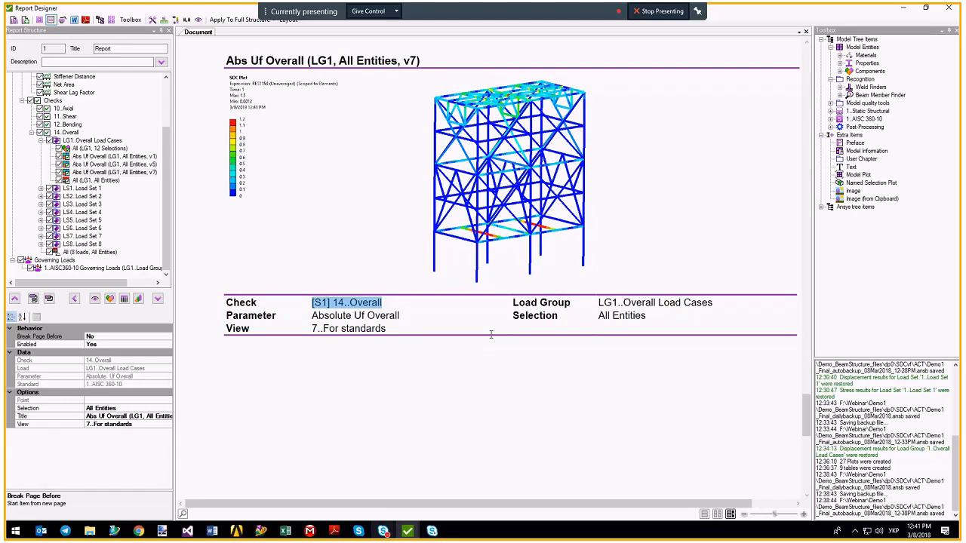
left_click_drag(597, 302, 714, 301)
left_click_drag(310, 316, 400, 316)
left_click_drag(597, 316, 647, 317)
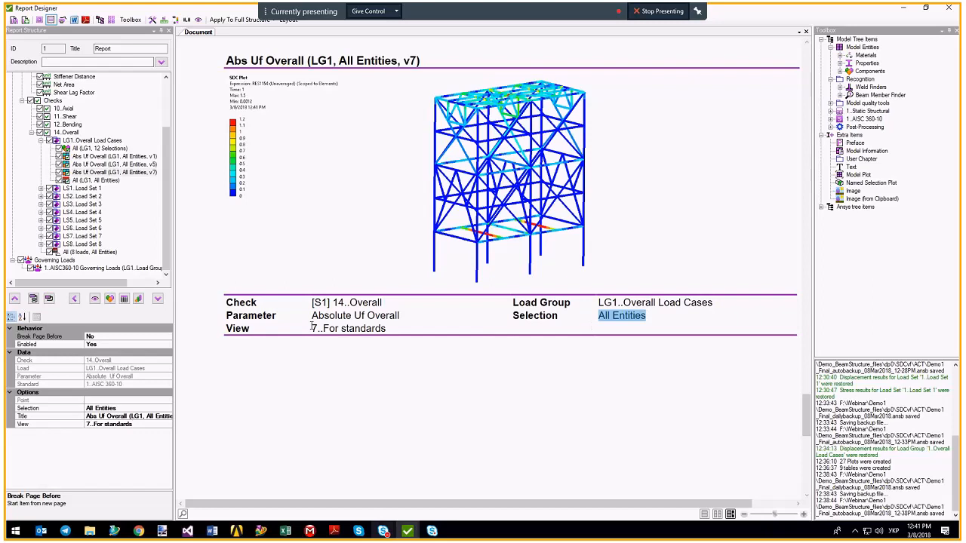
left_click_drag(311, 329, 390, 327)
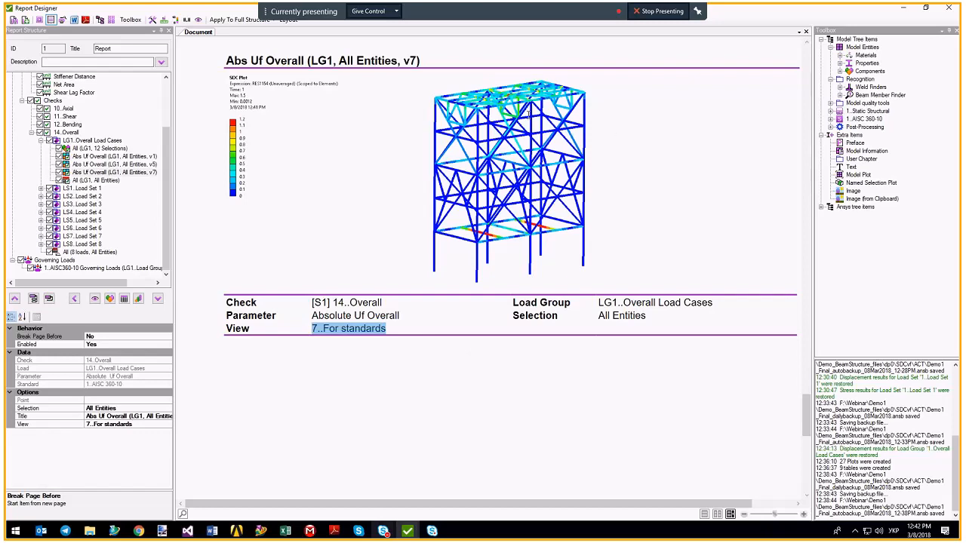
Give the v7 Abs Uf Overall plot an Above Maximum limit type with maximum 1, then regenerate it.
right_click(110, 172)
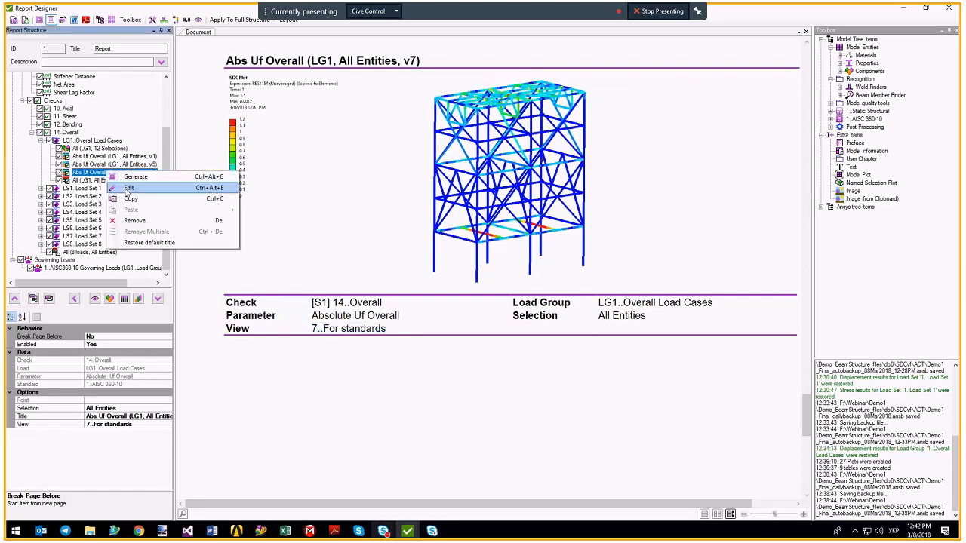
left_click(127, 189)
left_click(599, 277)
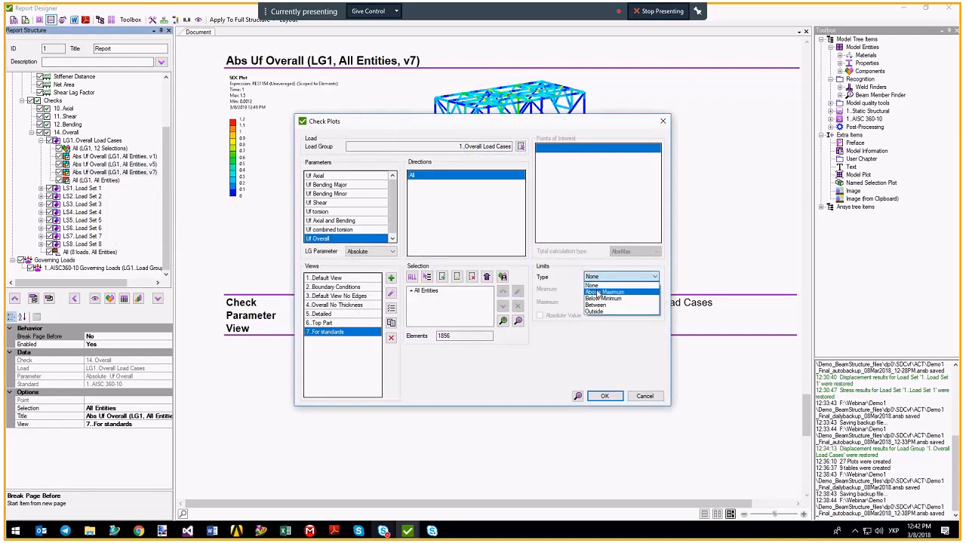
left_click(597, 293)
double_click(616, 301)
type("1")
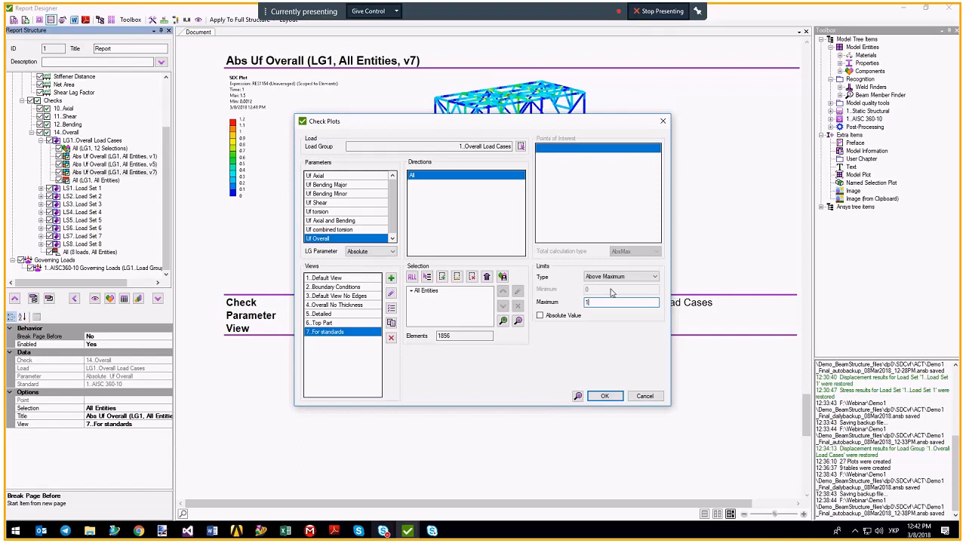
left_click(604, 397)
right_click(89, 170)
left_click(130, 233)
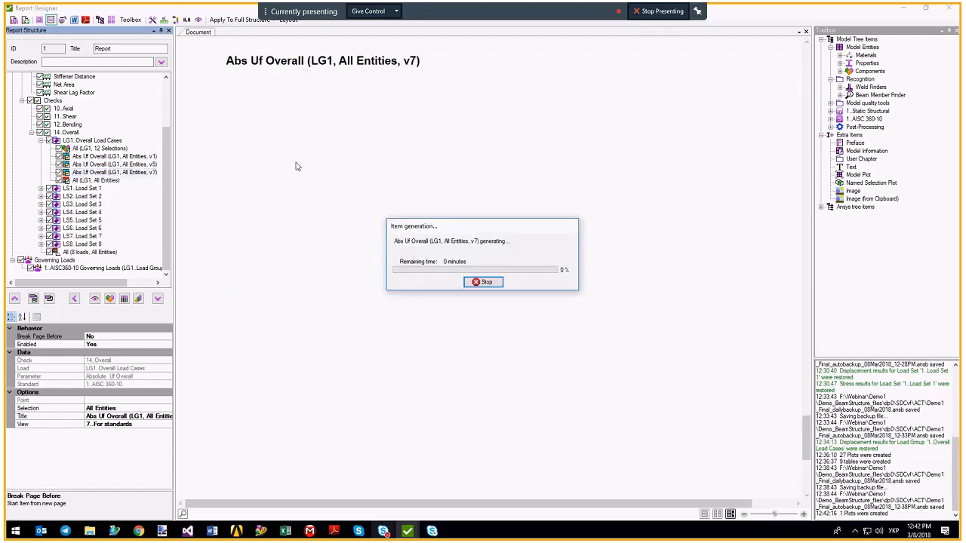